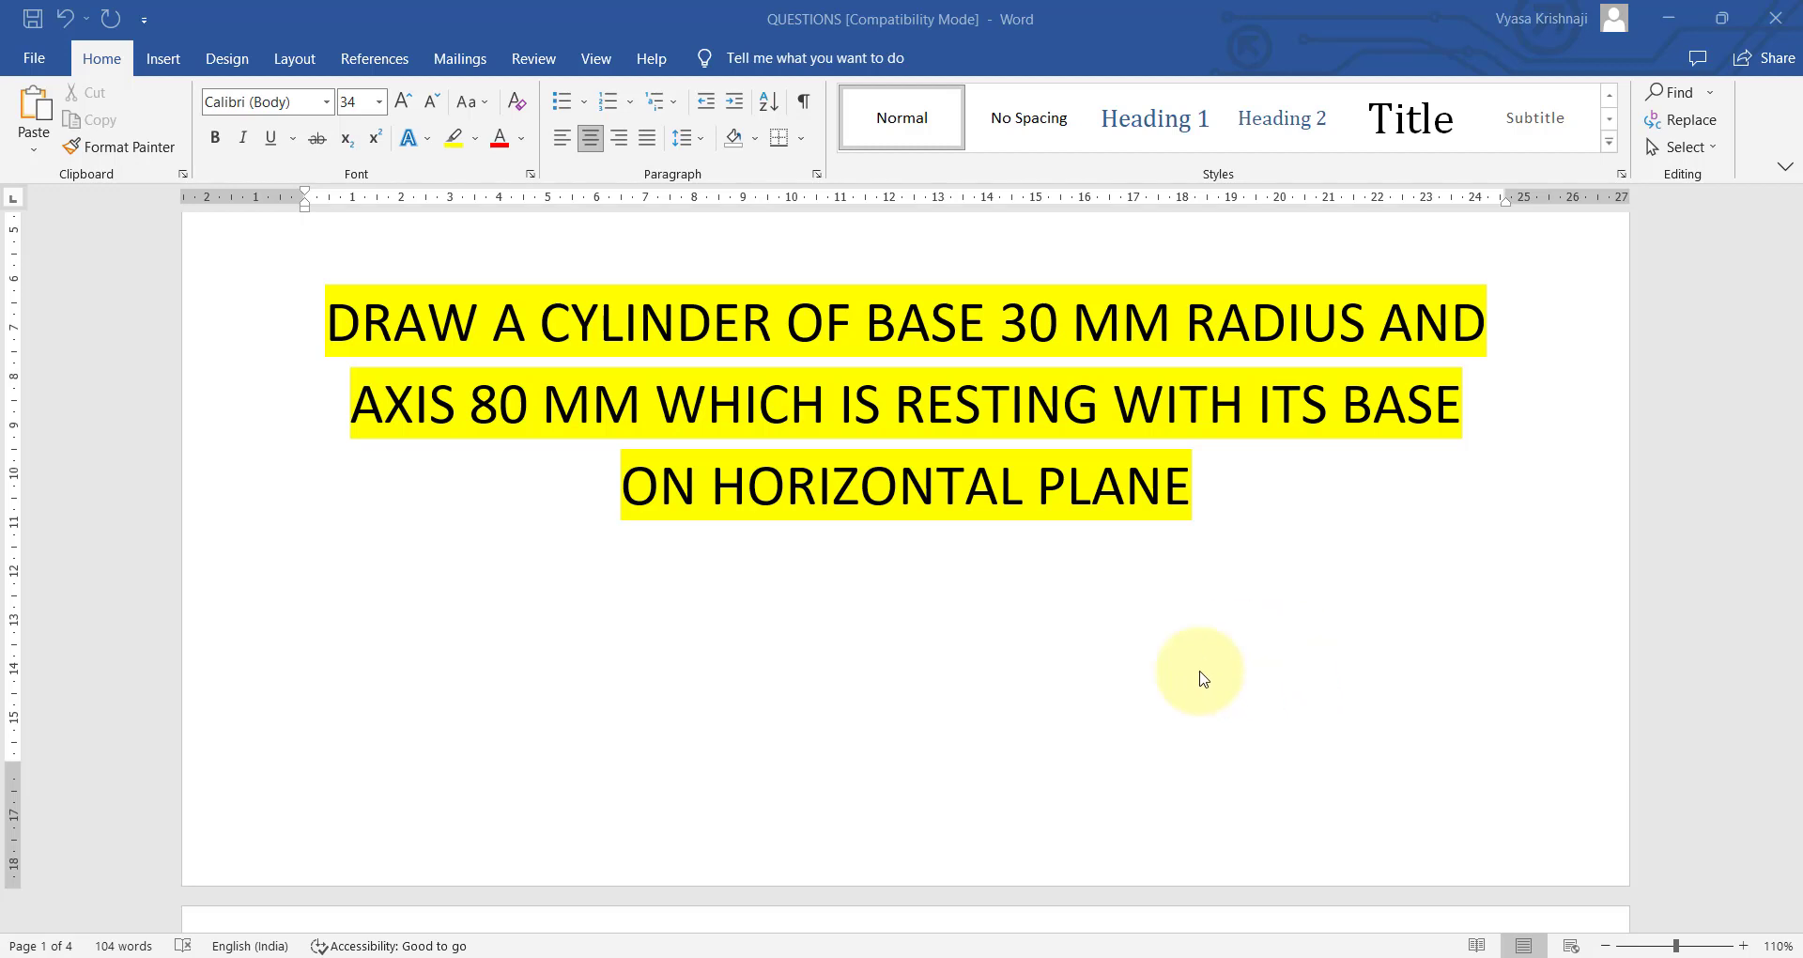
Read through the four cylinder exercises in the Word questions document, returning to the one resting on the horizontal plane.
{"action": "mouse_move", "coordinate": [1193, 956]}
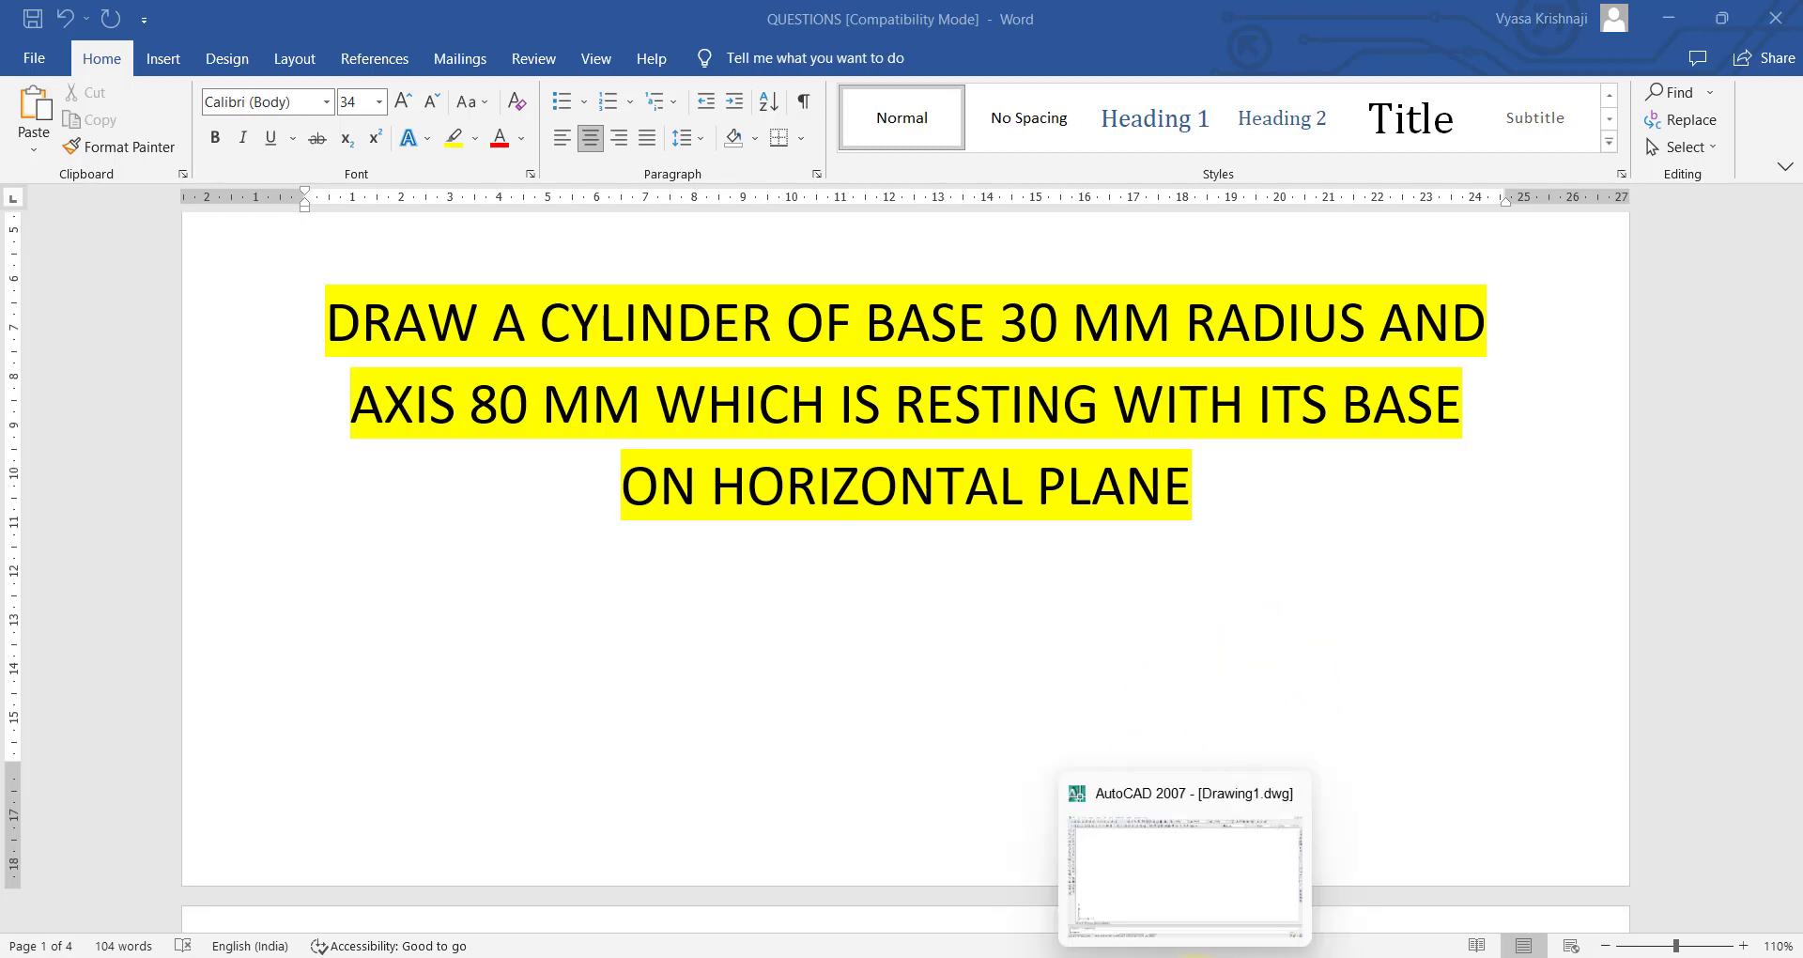
{"action": "left_click", "coordinate": [1192, 955]}
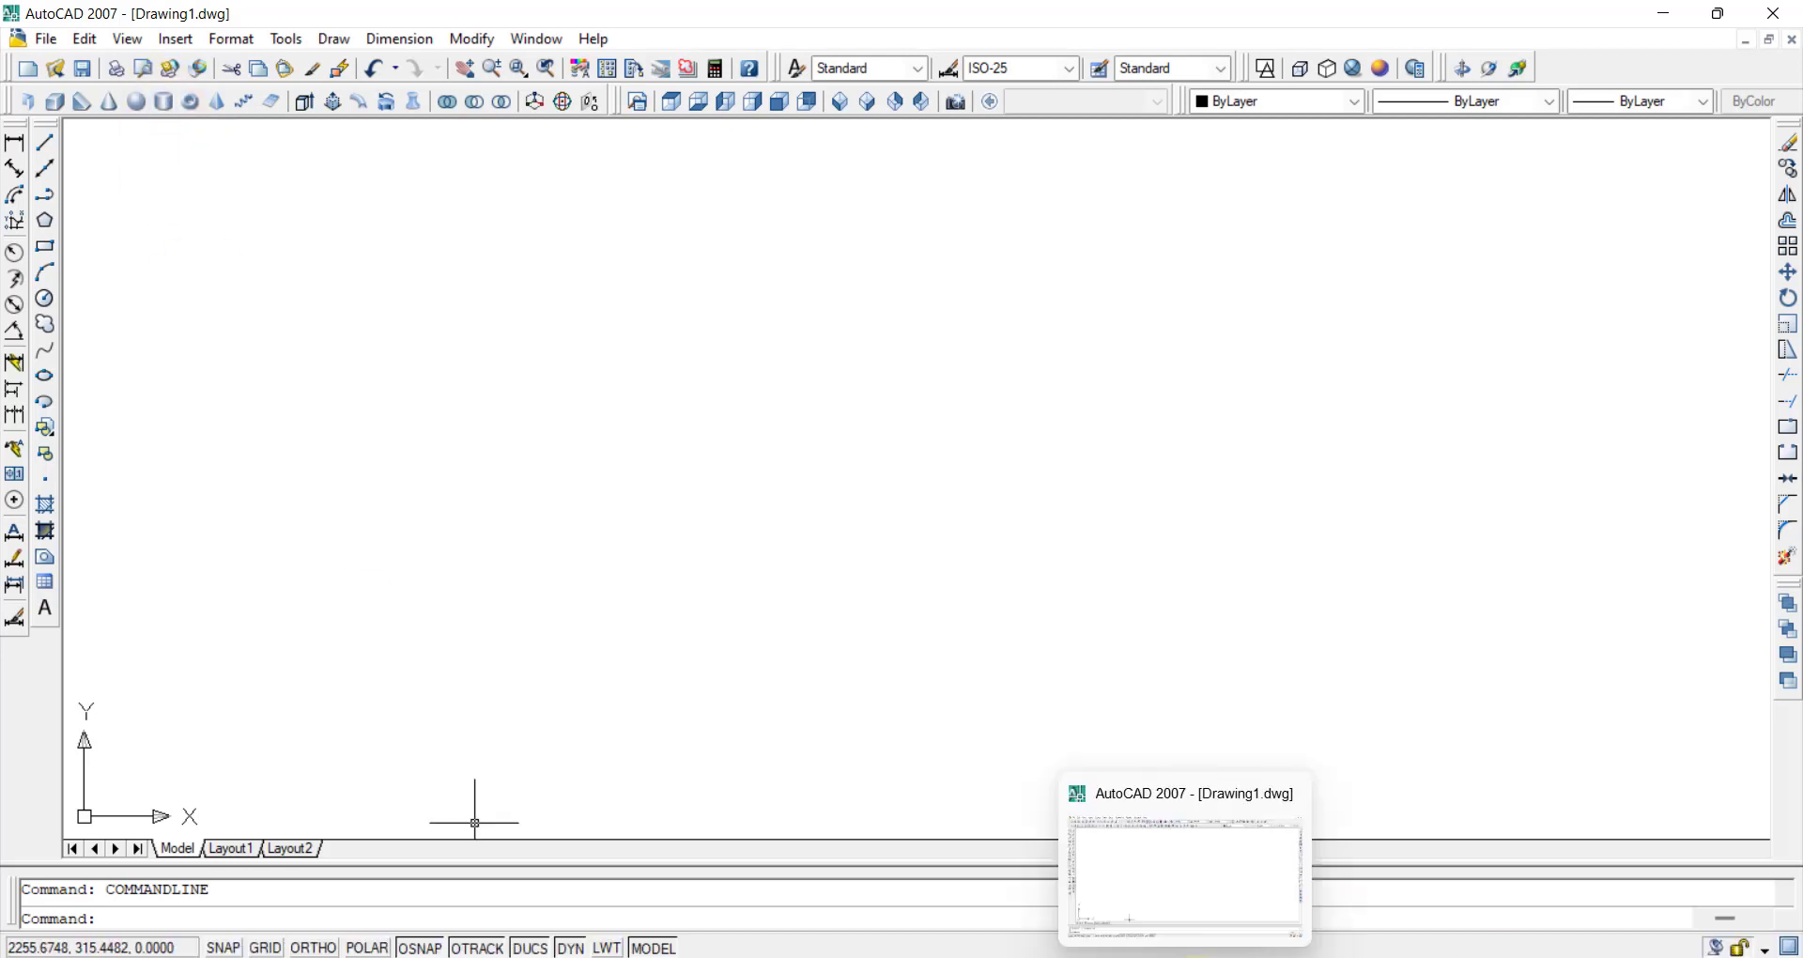
{"action": "left_click", "coordinate": [1164, 953]}
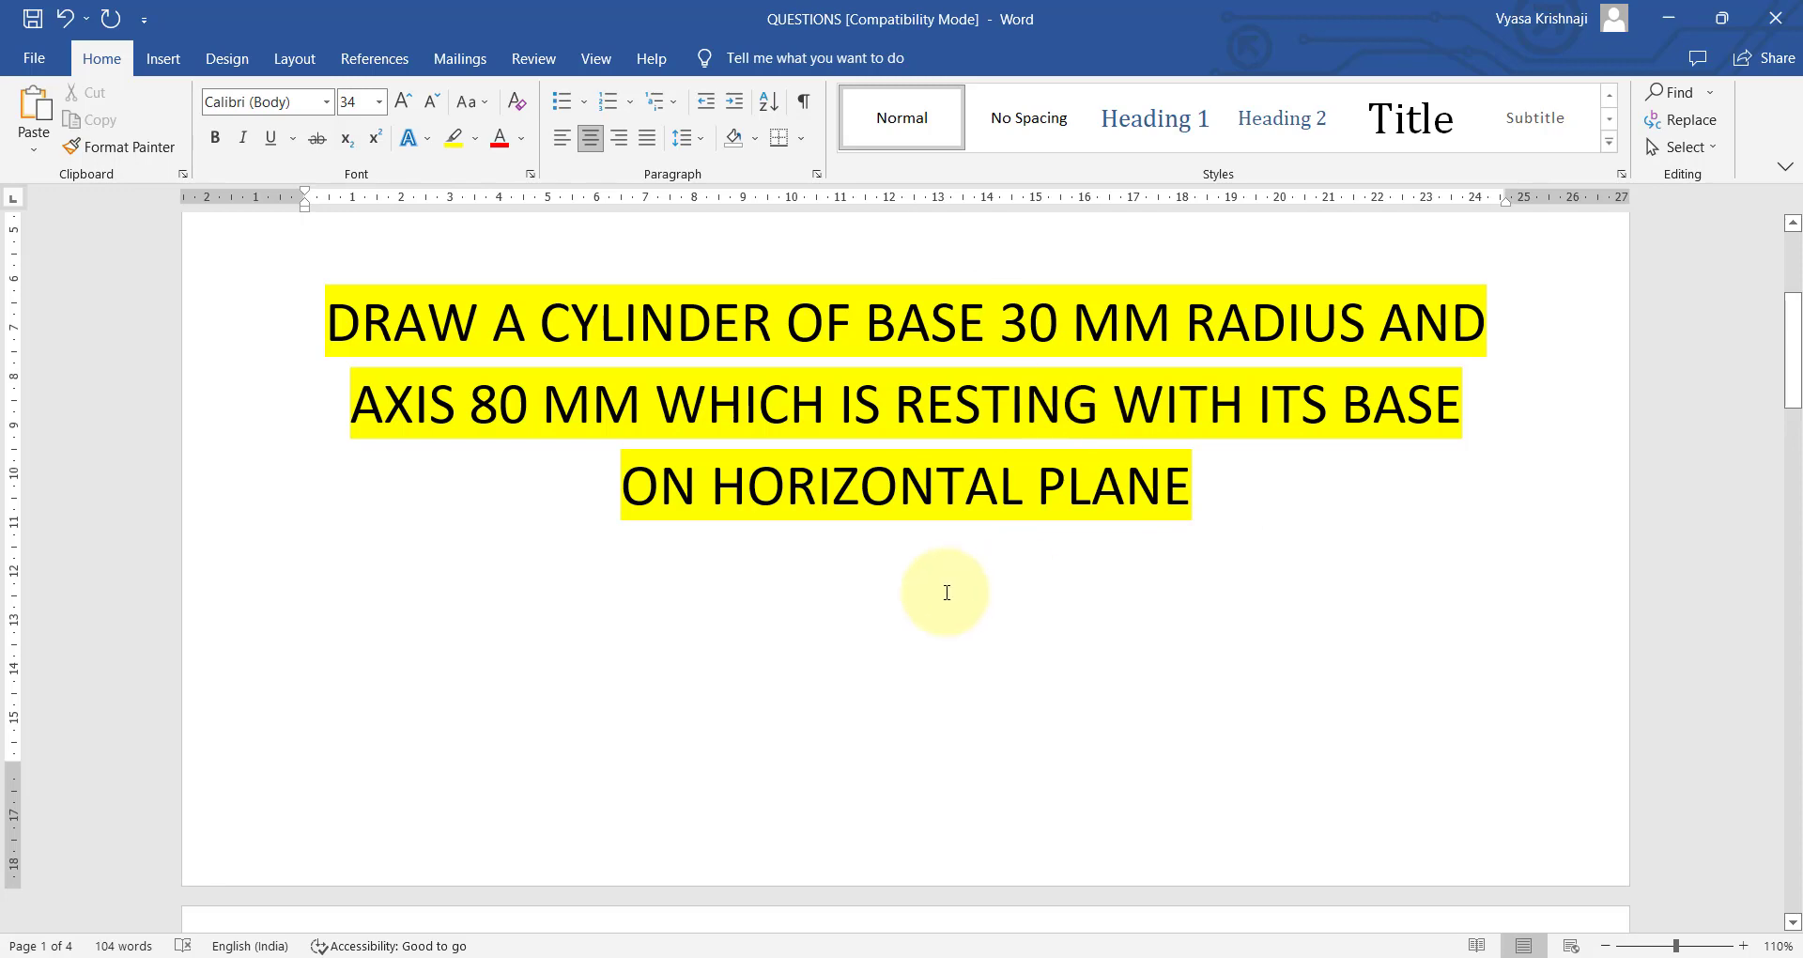
{"action": "scroll", "coordinate": [953, 639], "scroll_direction": "down", "scroll_amount": 6}
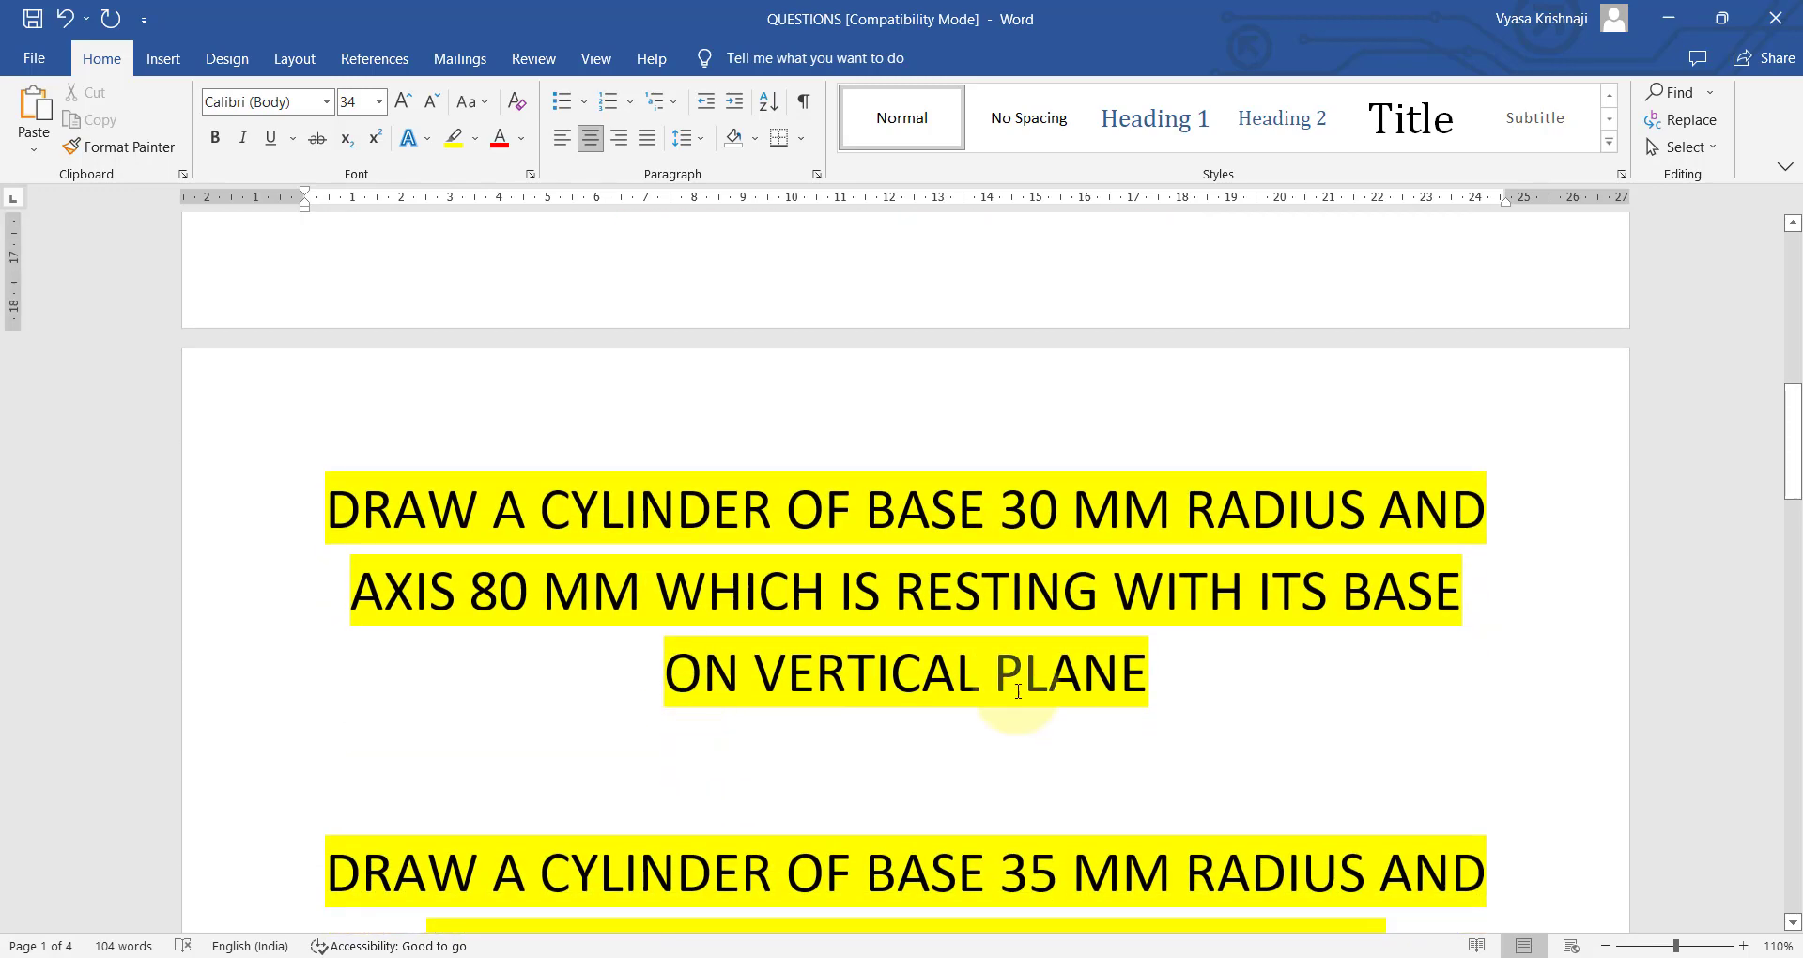
{"action": "scroll", "coordinate": [998, 693], "scroll_direction": "down", "scroll_amount": 5}
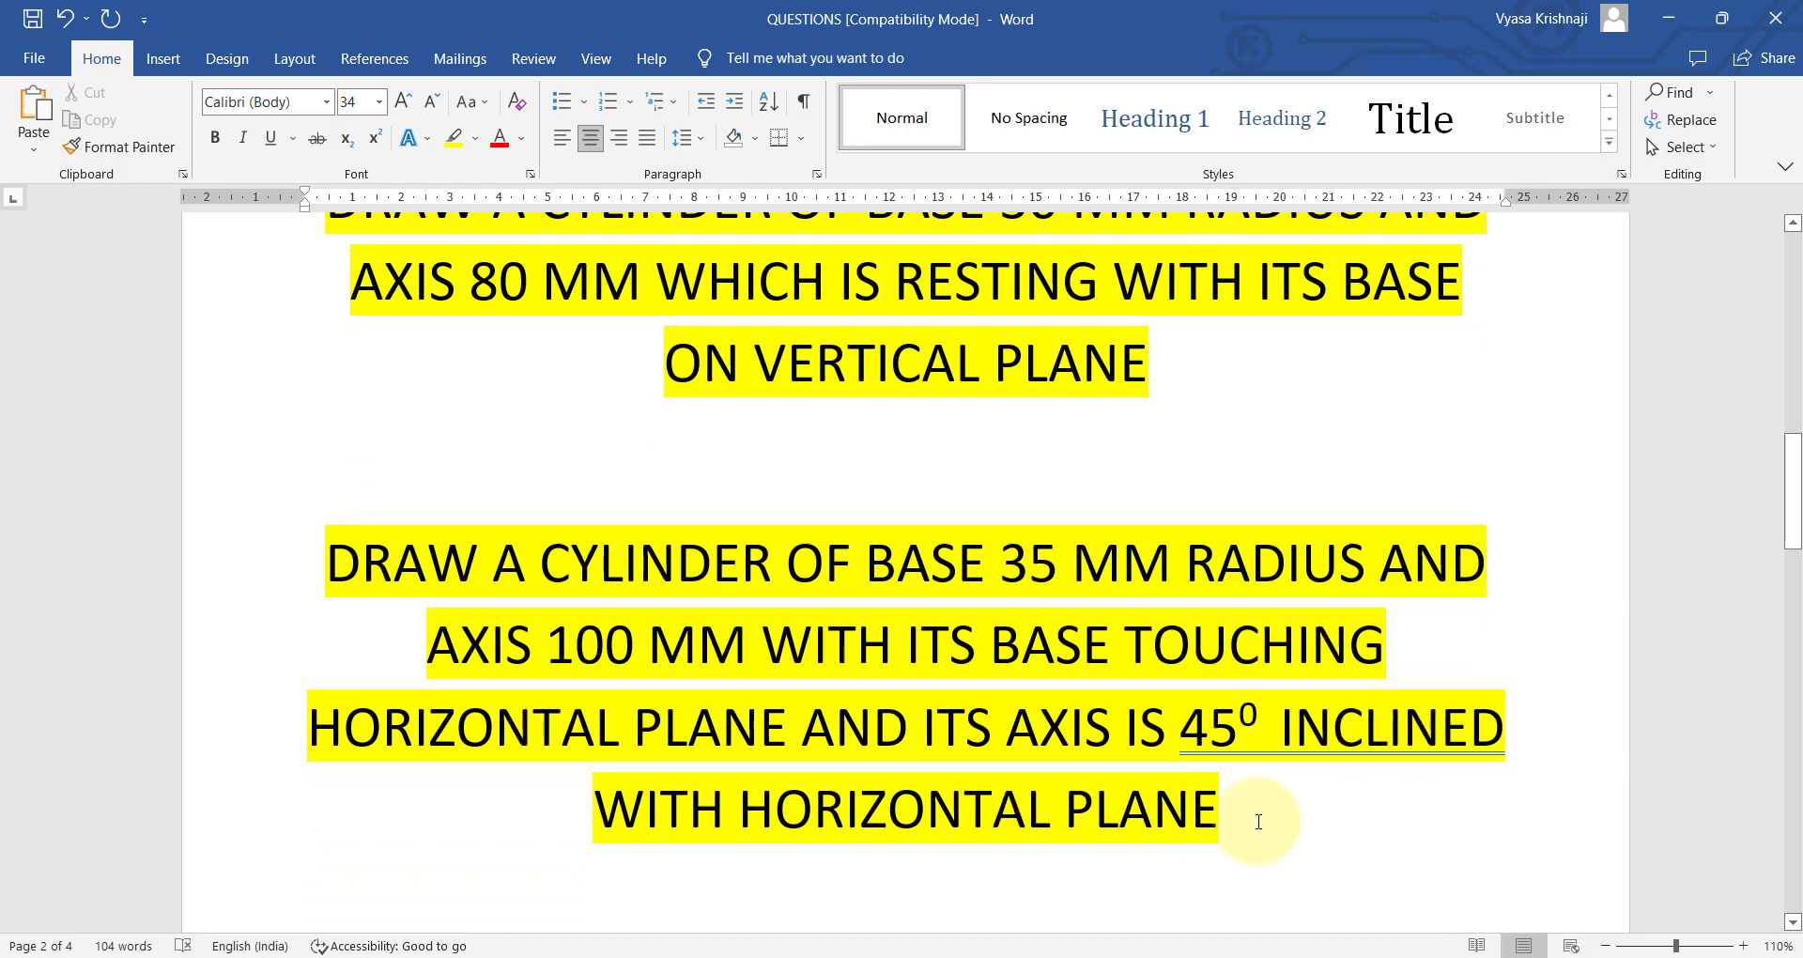
{"action": "scroll", "coordinate": [1259, 822], "scroll_direction": "down", "scroll_amount": 15}
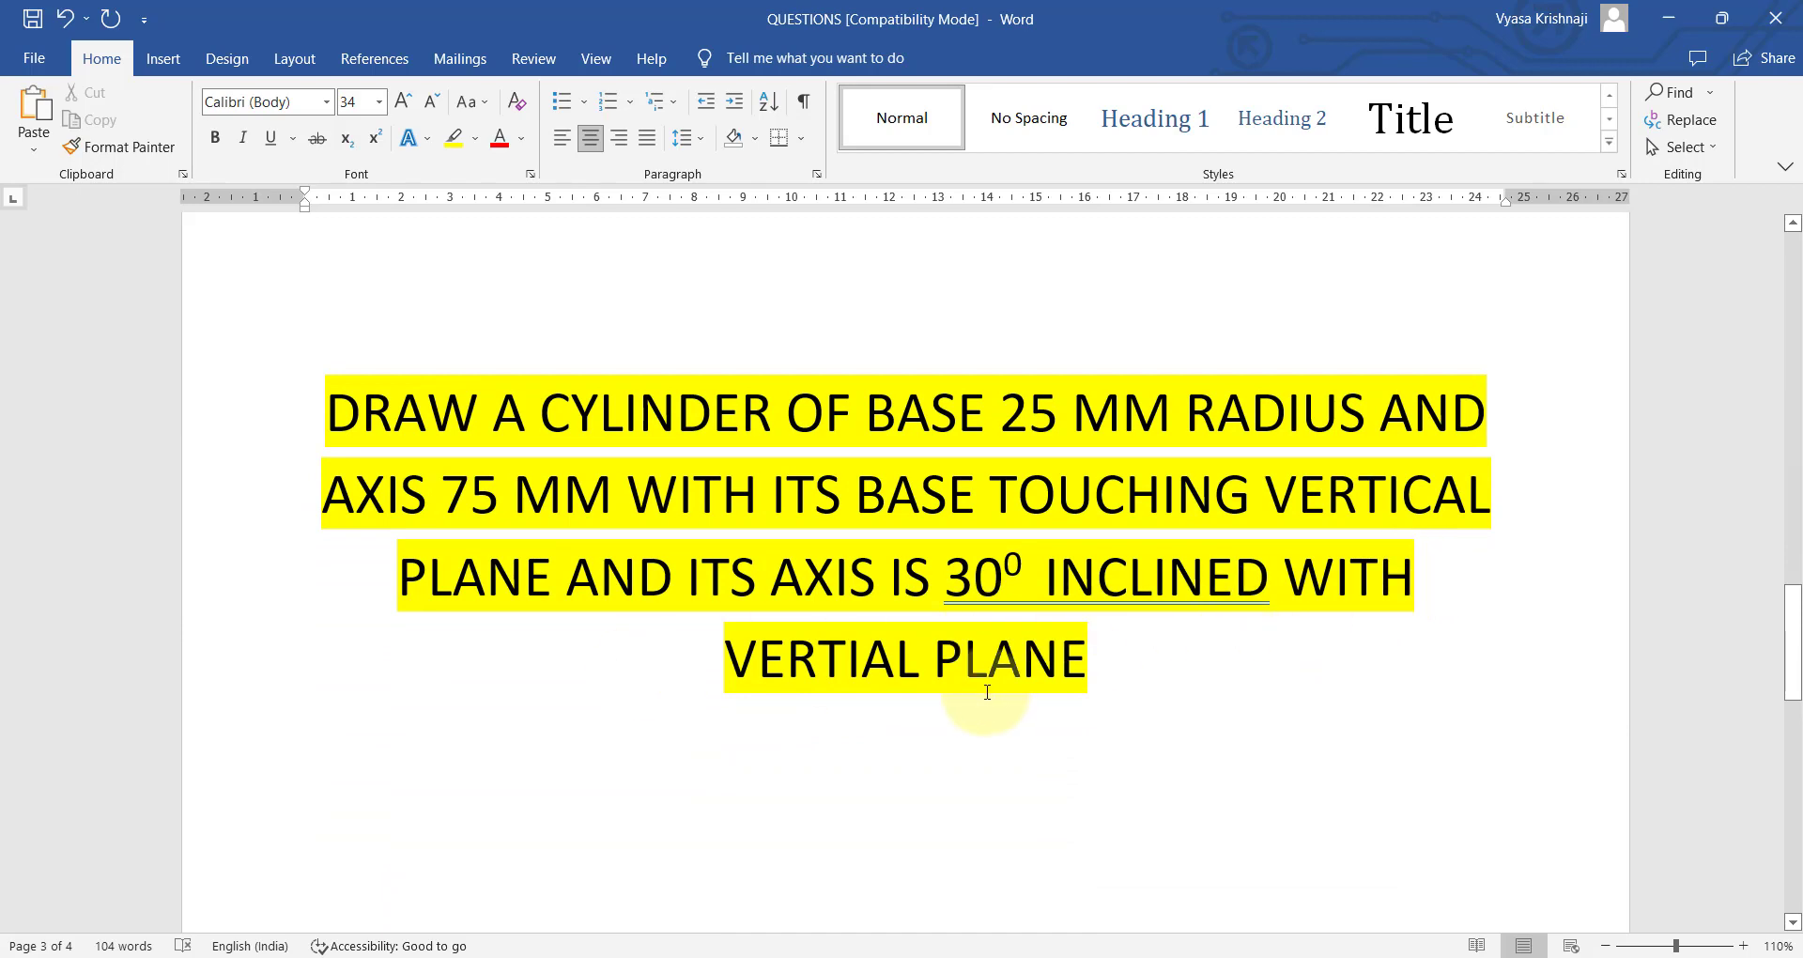
{"action": "left_click_drag", "start_coordinate": [1791, 693], "coordinate": [1791, 395]}
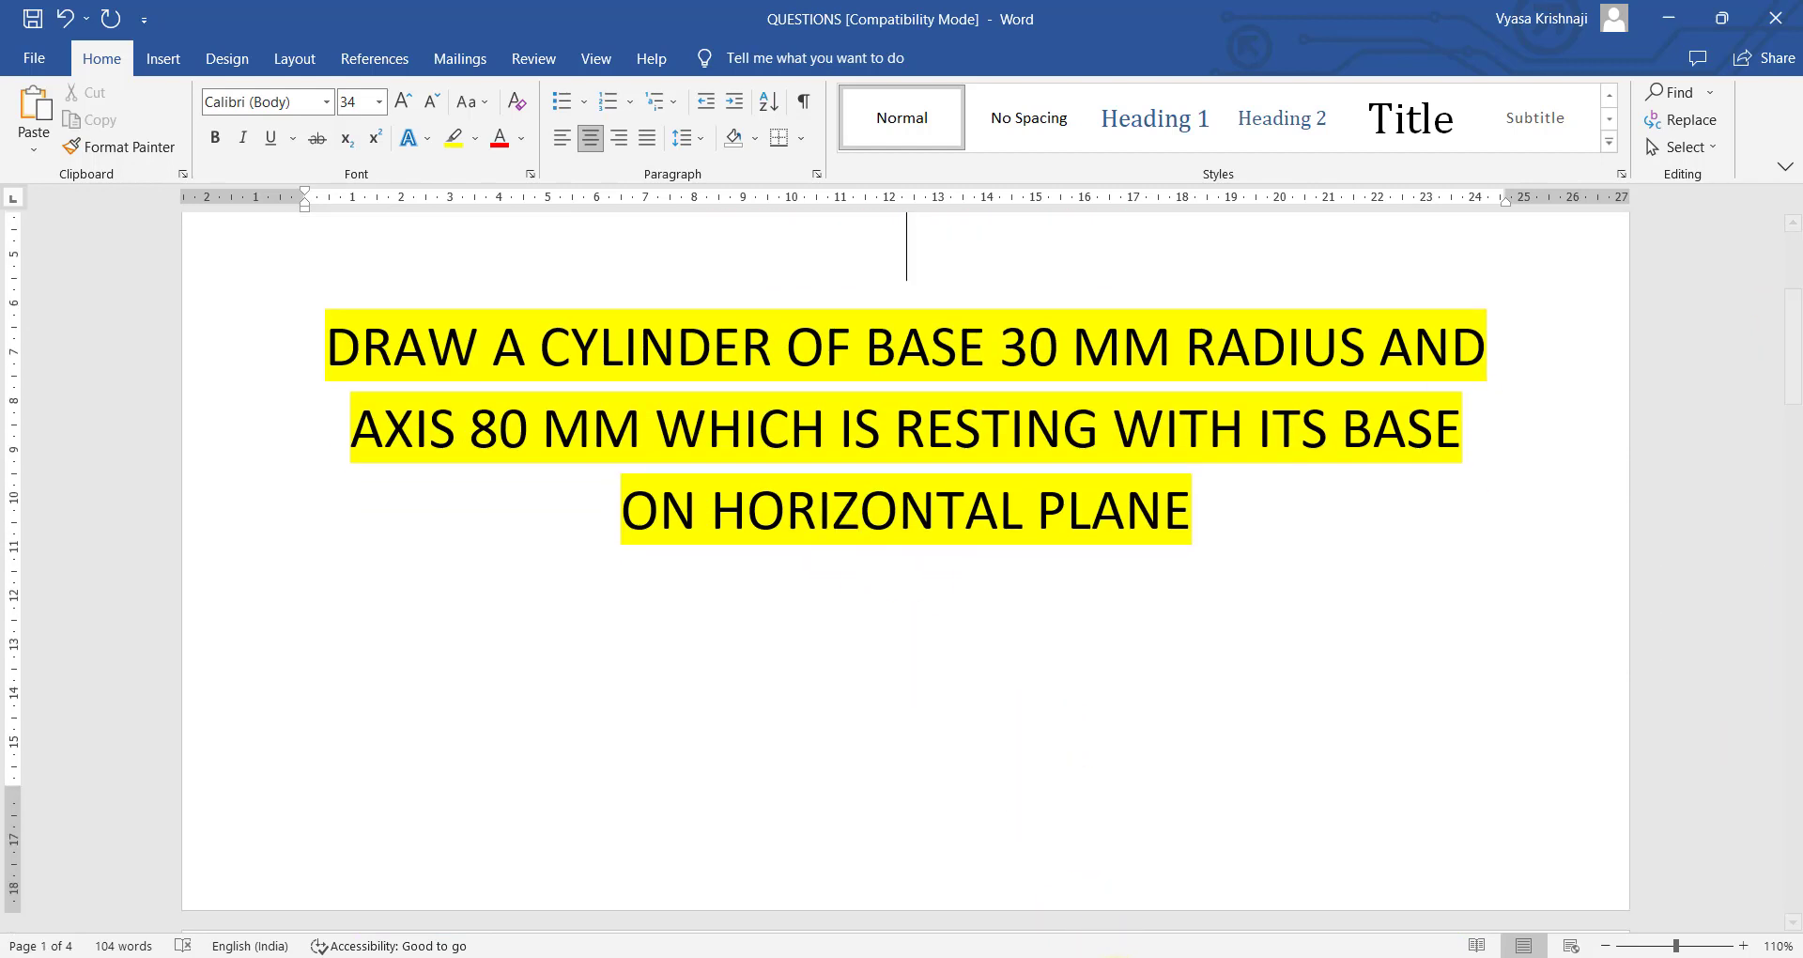
{"action": "mouse_move", "coordinate": [1200, 956]}
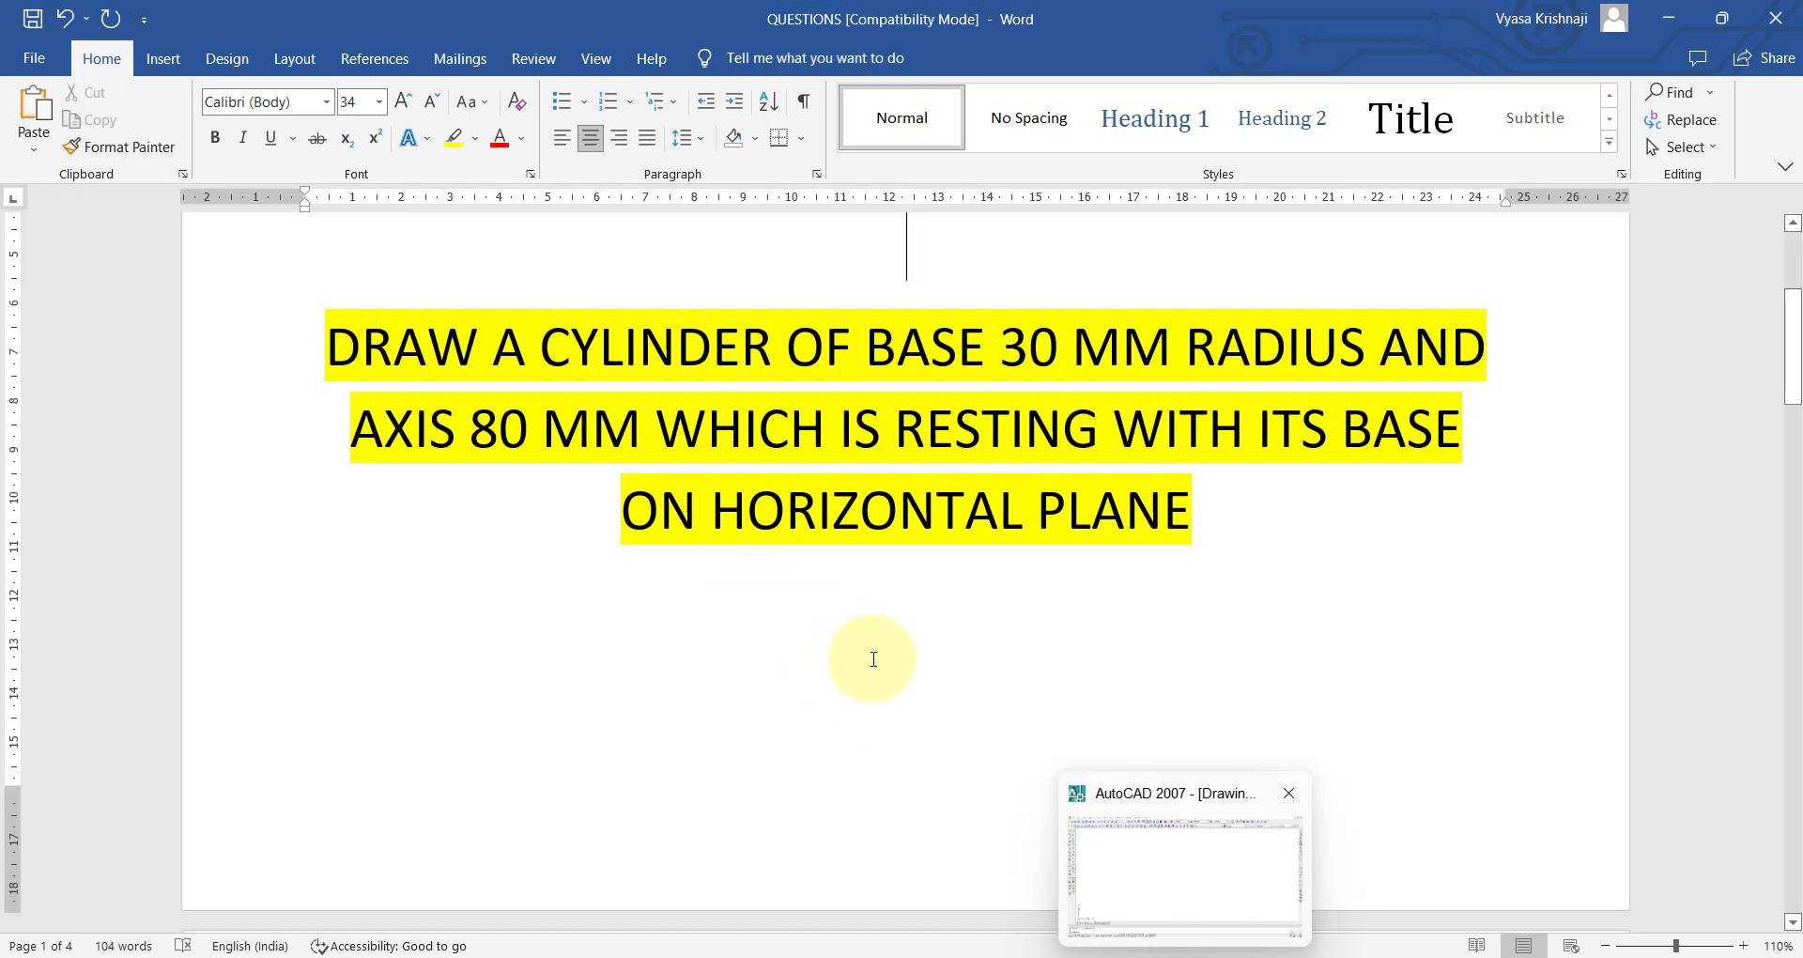
{"action": "mouse_move", "coordinate": [1164, 551]}
{"action": "left_mouse_down"}
{"action": "mouse_move", "coordinate": [645, 443]}
{"action": "mouse_move", "coordinate": [662, 437]}
{"action": "mouse_move", "coordinate": [395, 343]}
{"action": "left_mouse_up"}
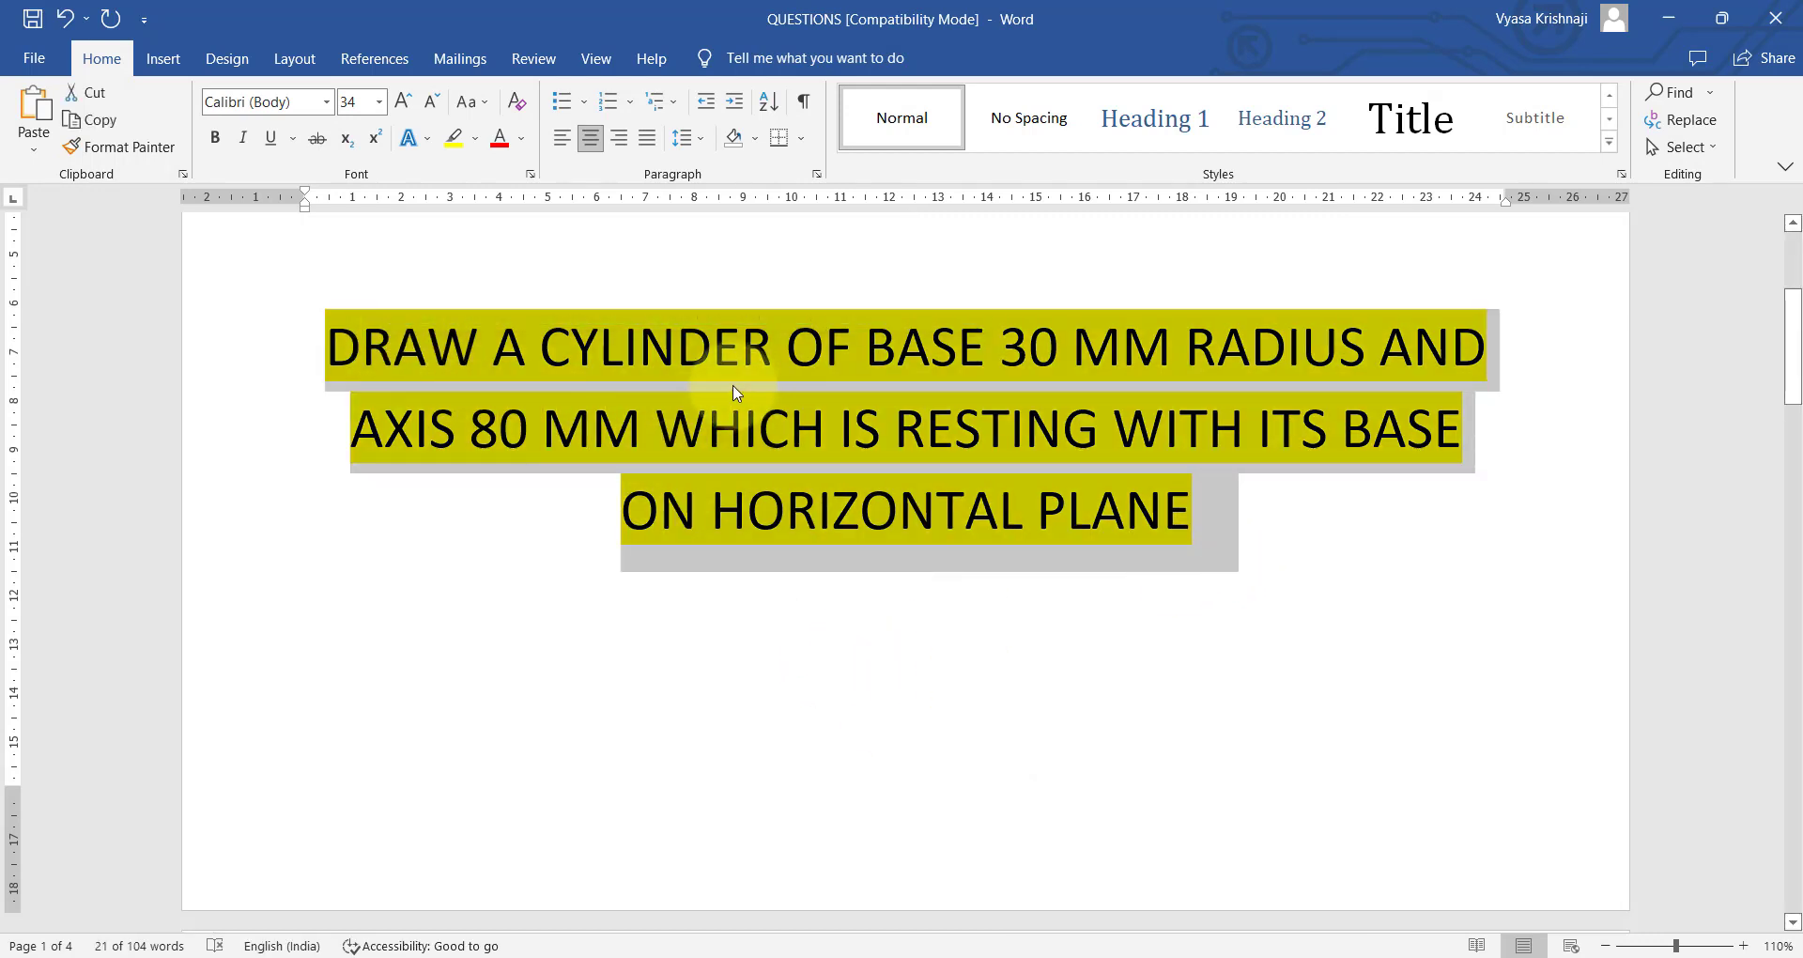
{"action": "left_click", "coordinate": [742, 371]}
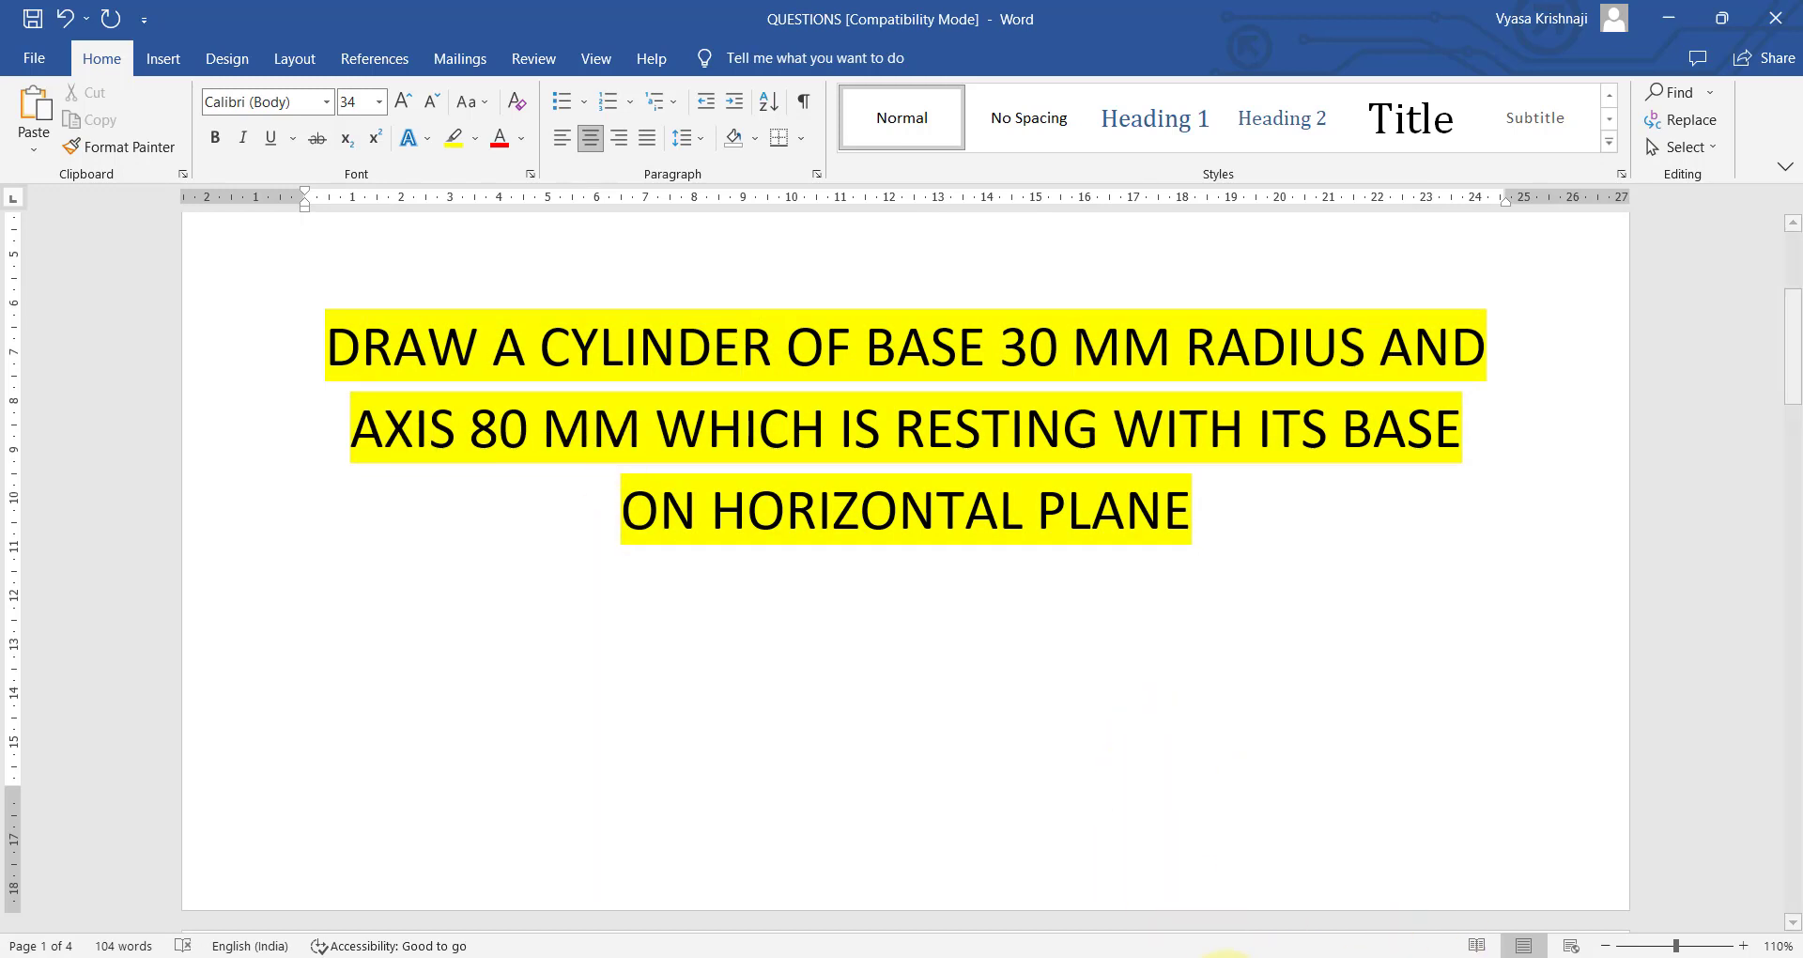
Switch to AutoCAD and, in the top view, draw a solid cylinder with base radius 30 mm and height 80 mm.
{"action": "left_click", "coordinate": [1186, 953]}
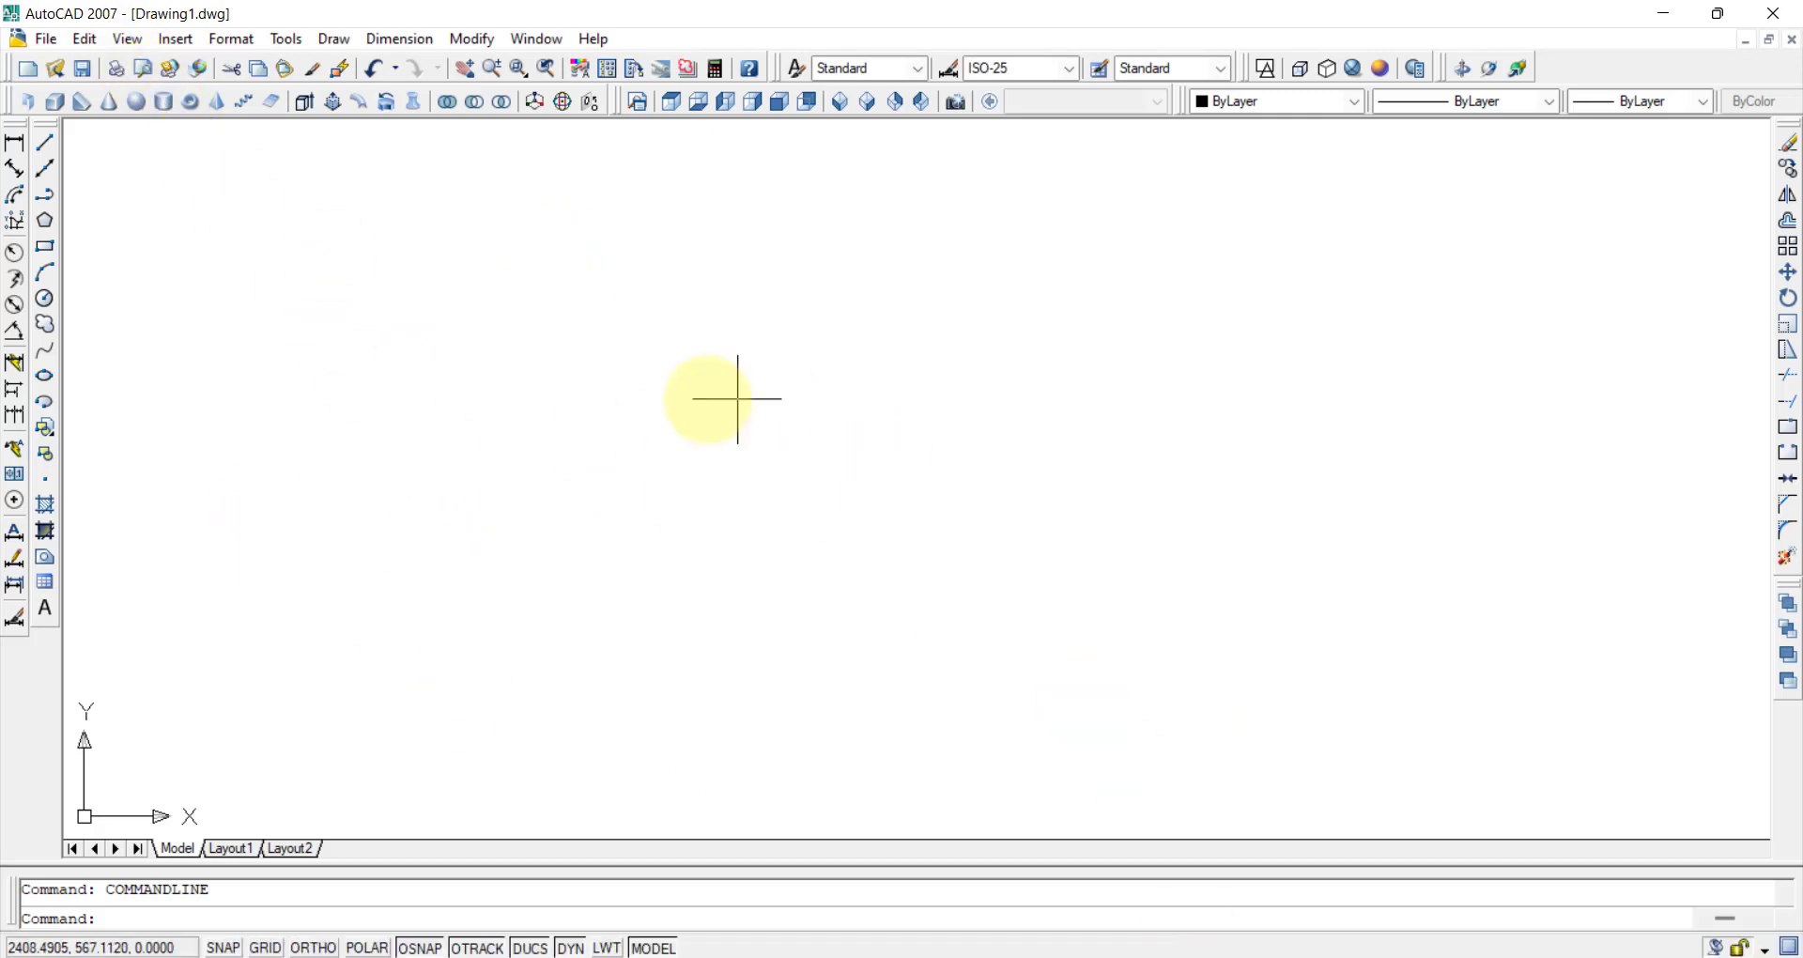
{"action": "left_click", "coordinate": [671, 101]}
{"action": "left_click", "coordinate": [163, 102]}
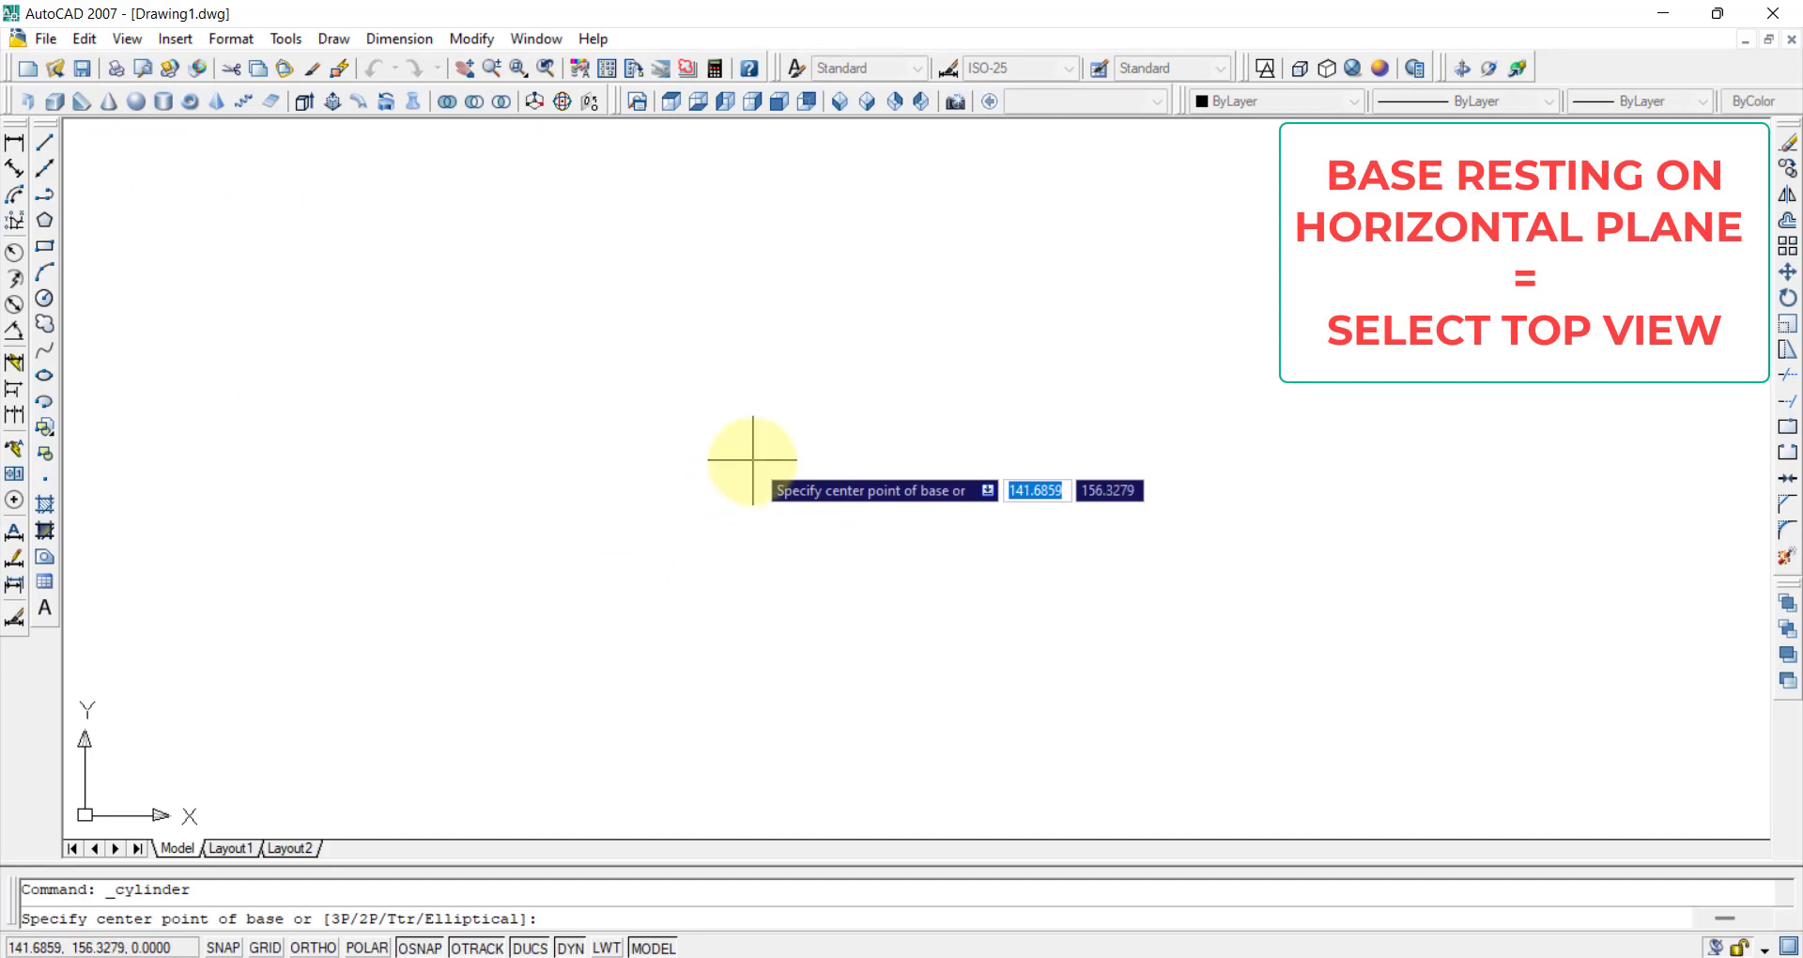
{"action": "left_click", "coordinate": [723, 469]}
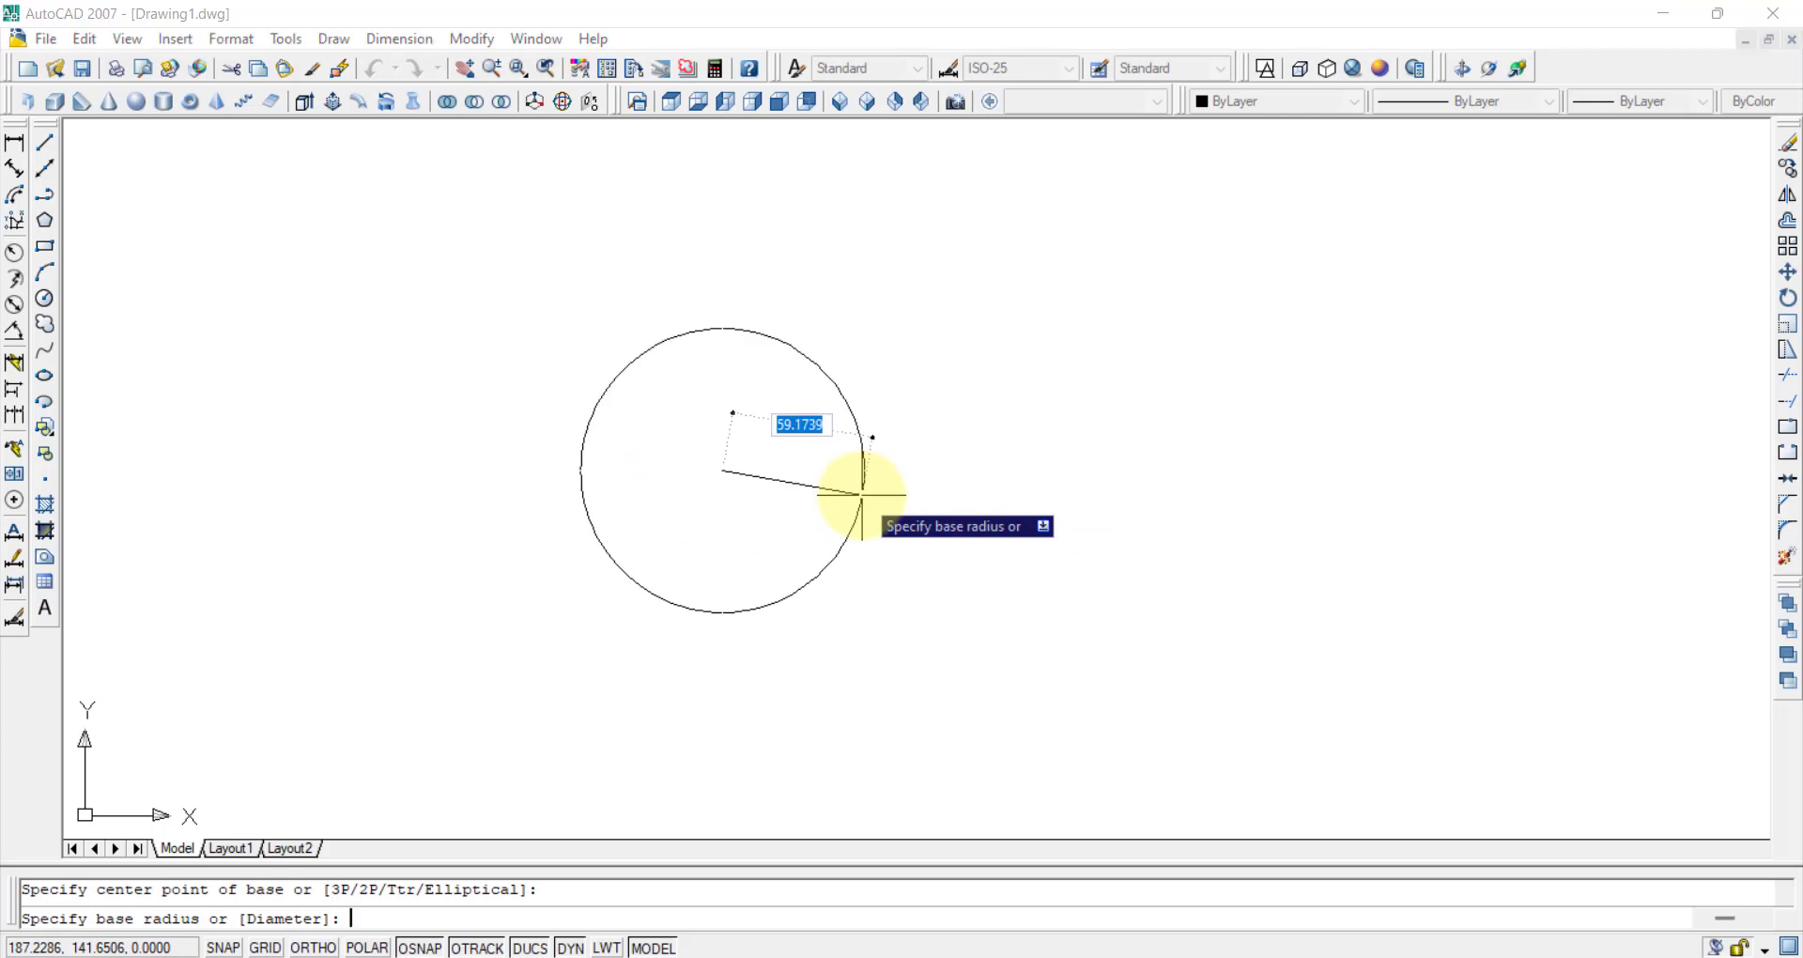
{"action": "type", "text": "30"}
{"action": "key", "text": "Return"}
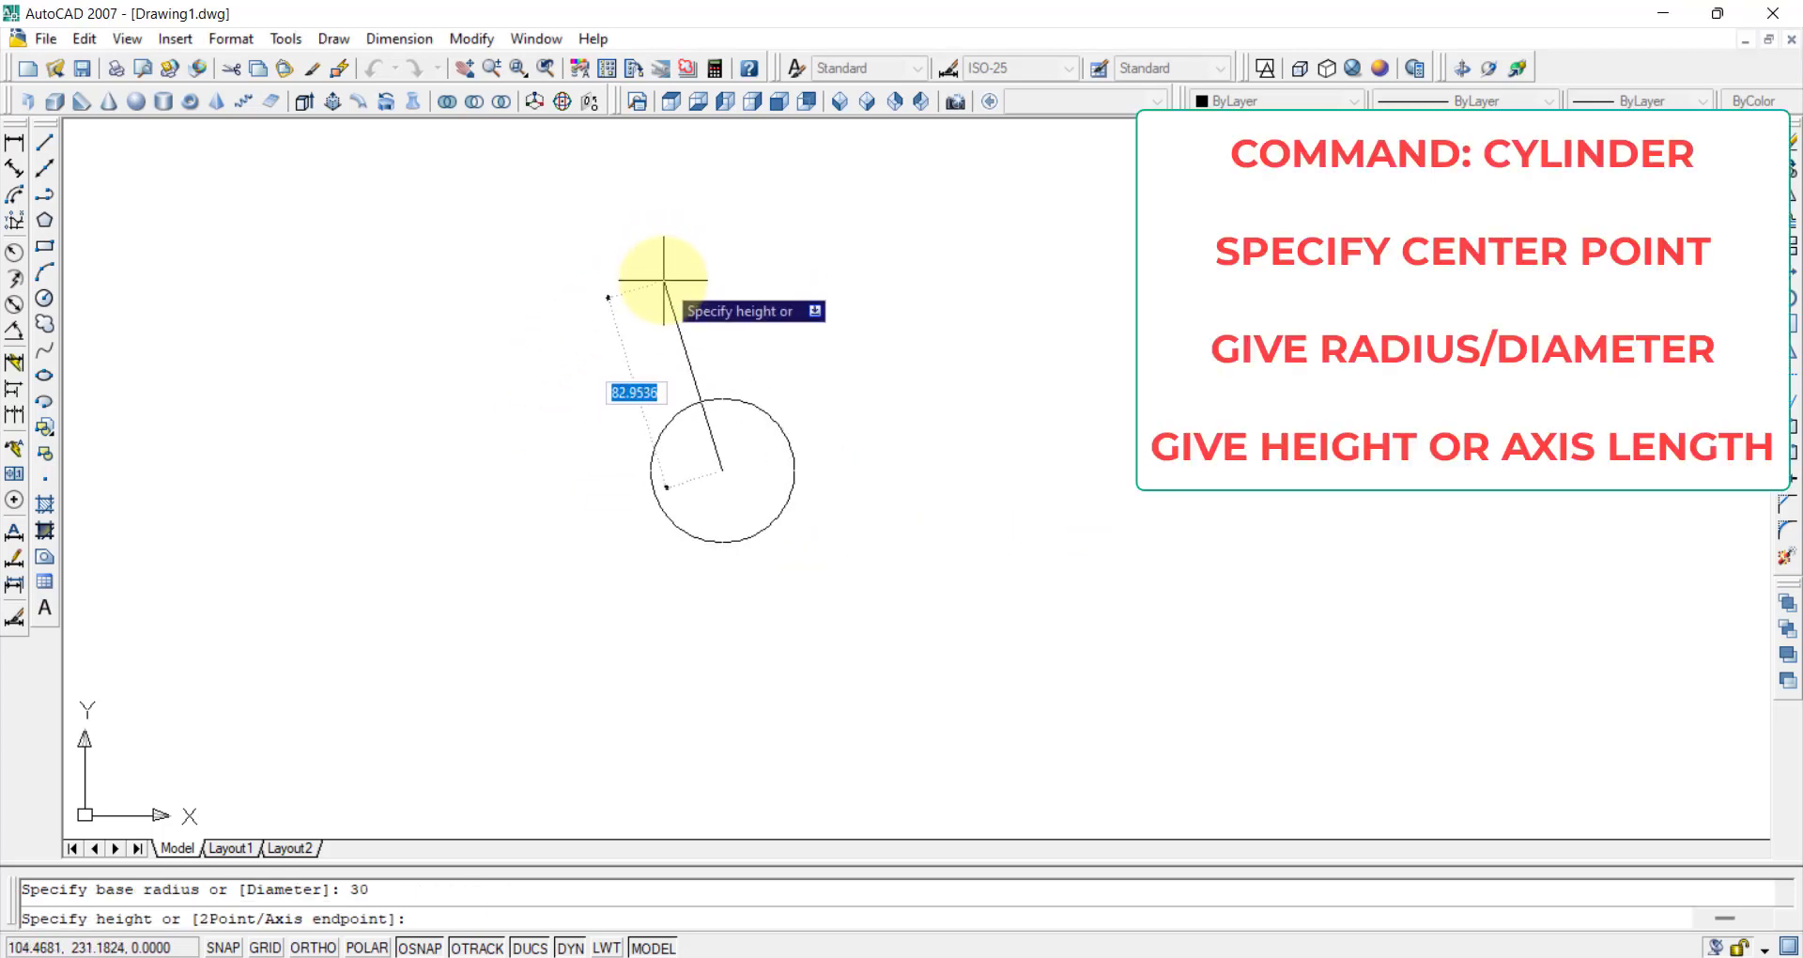
{"action": "type", "text": "80"}
{"action": "key", "text": "Return"}
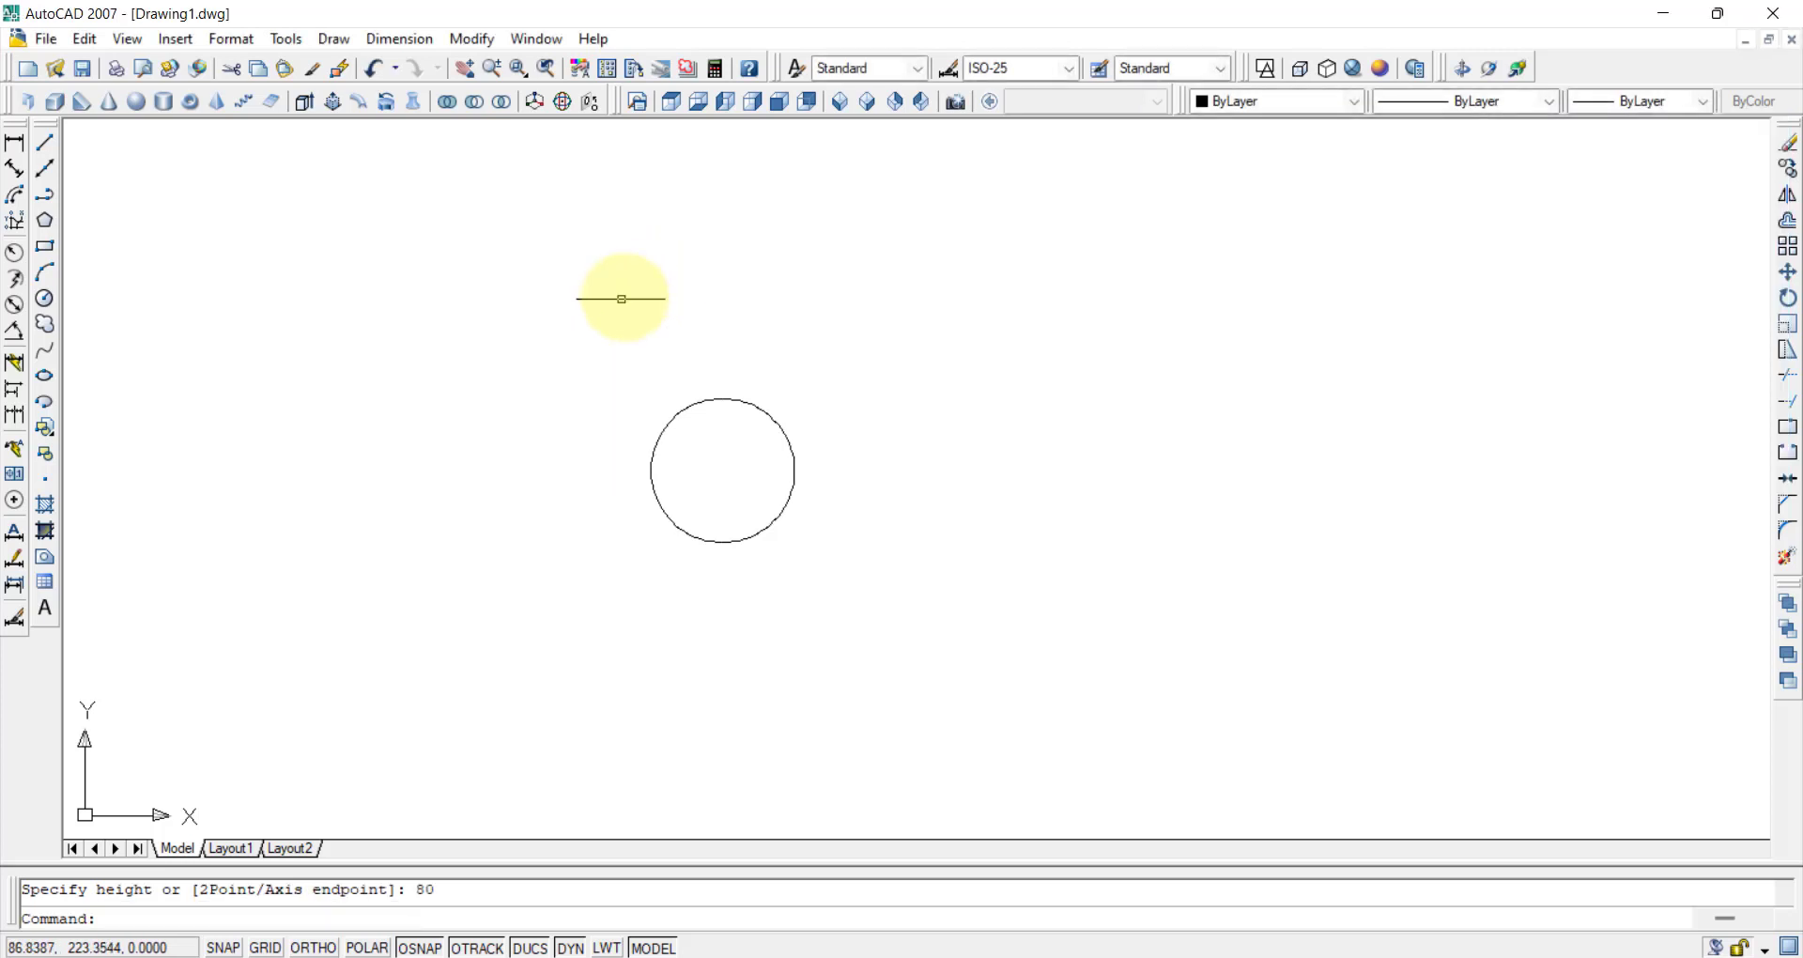
Inspect the cylinder from the front and in SW Isometric view with the Conceptual visual style.
{"action": "scroll", "coordinate": [678, 531], "scroll_direction": "up", "scroll_amount": 4}
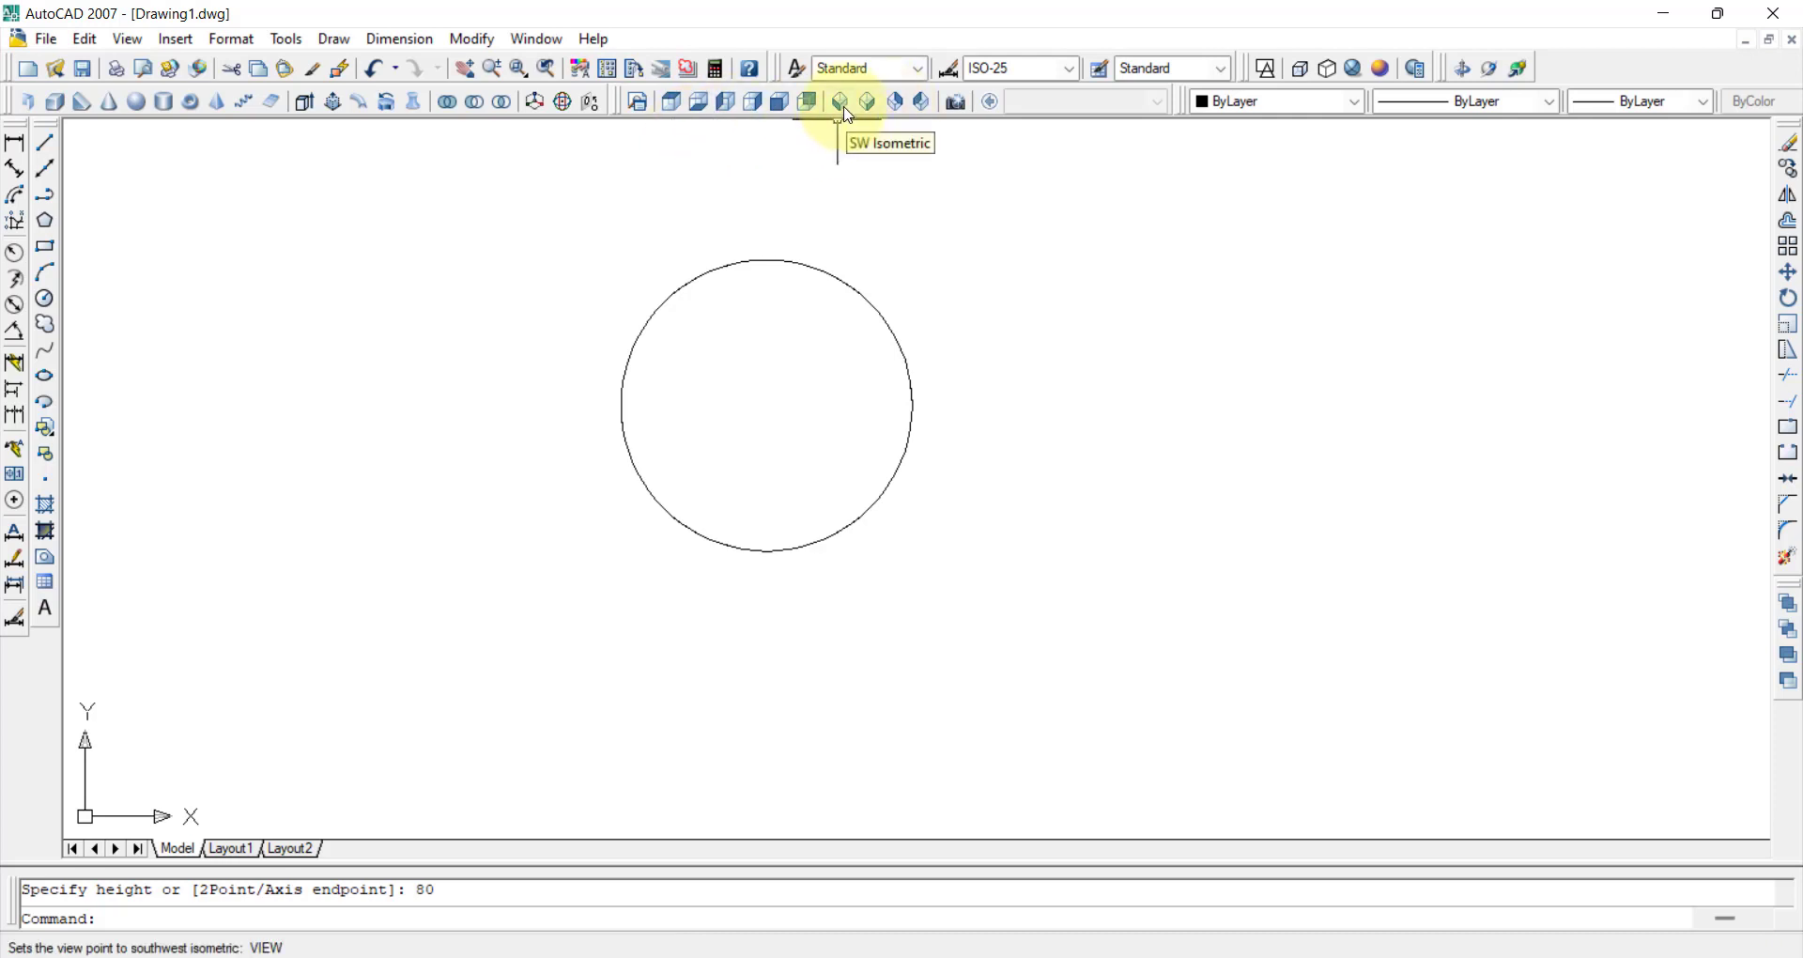
{"action": "left_click", "coordinate": [779, 103]}
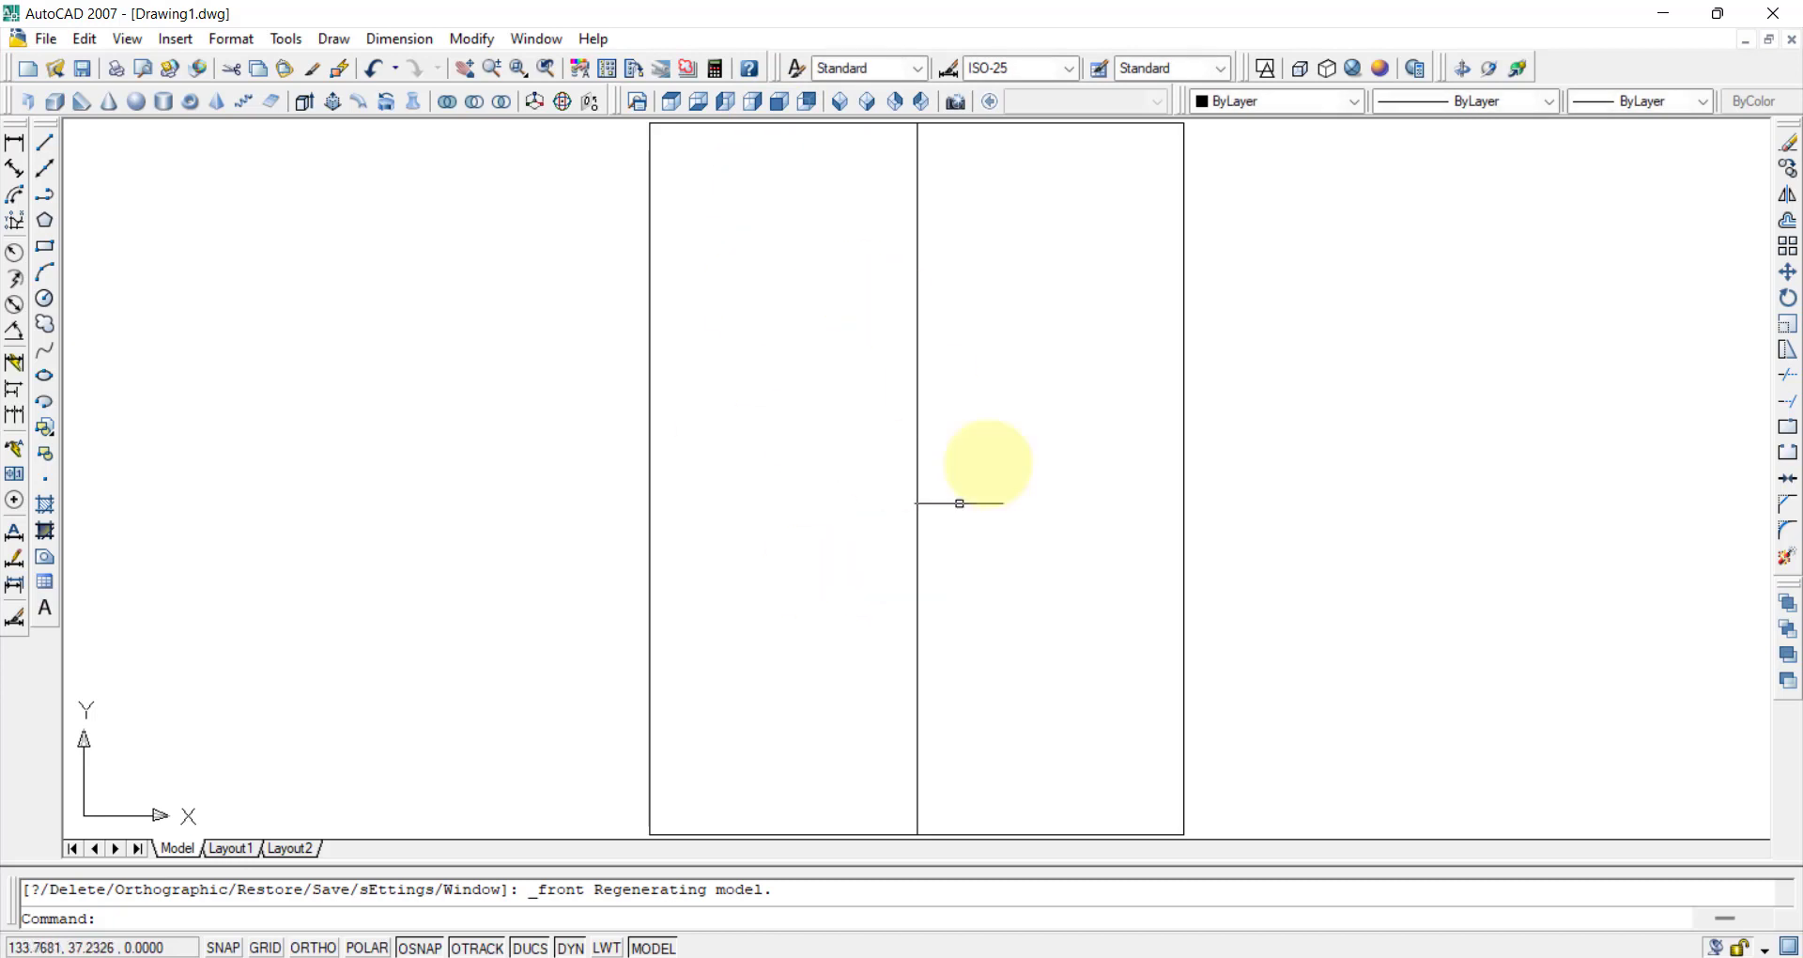
{"action": "left_click", "coordinate": [841, 101]}
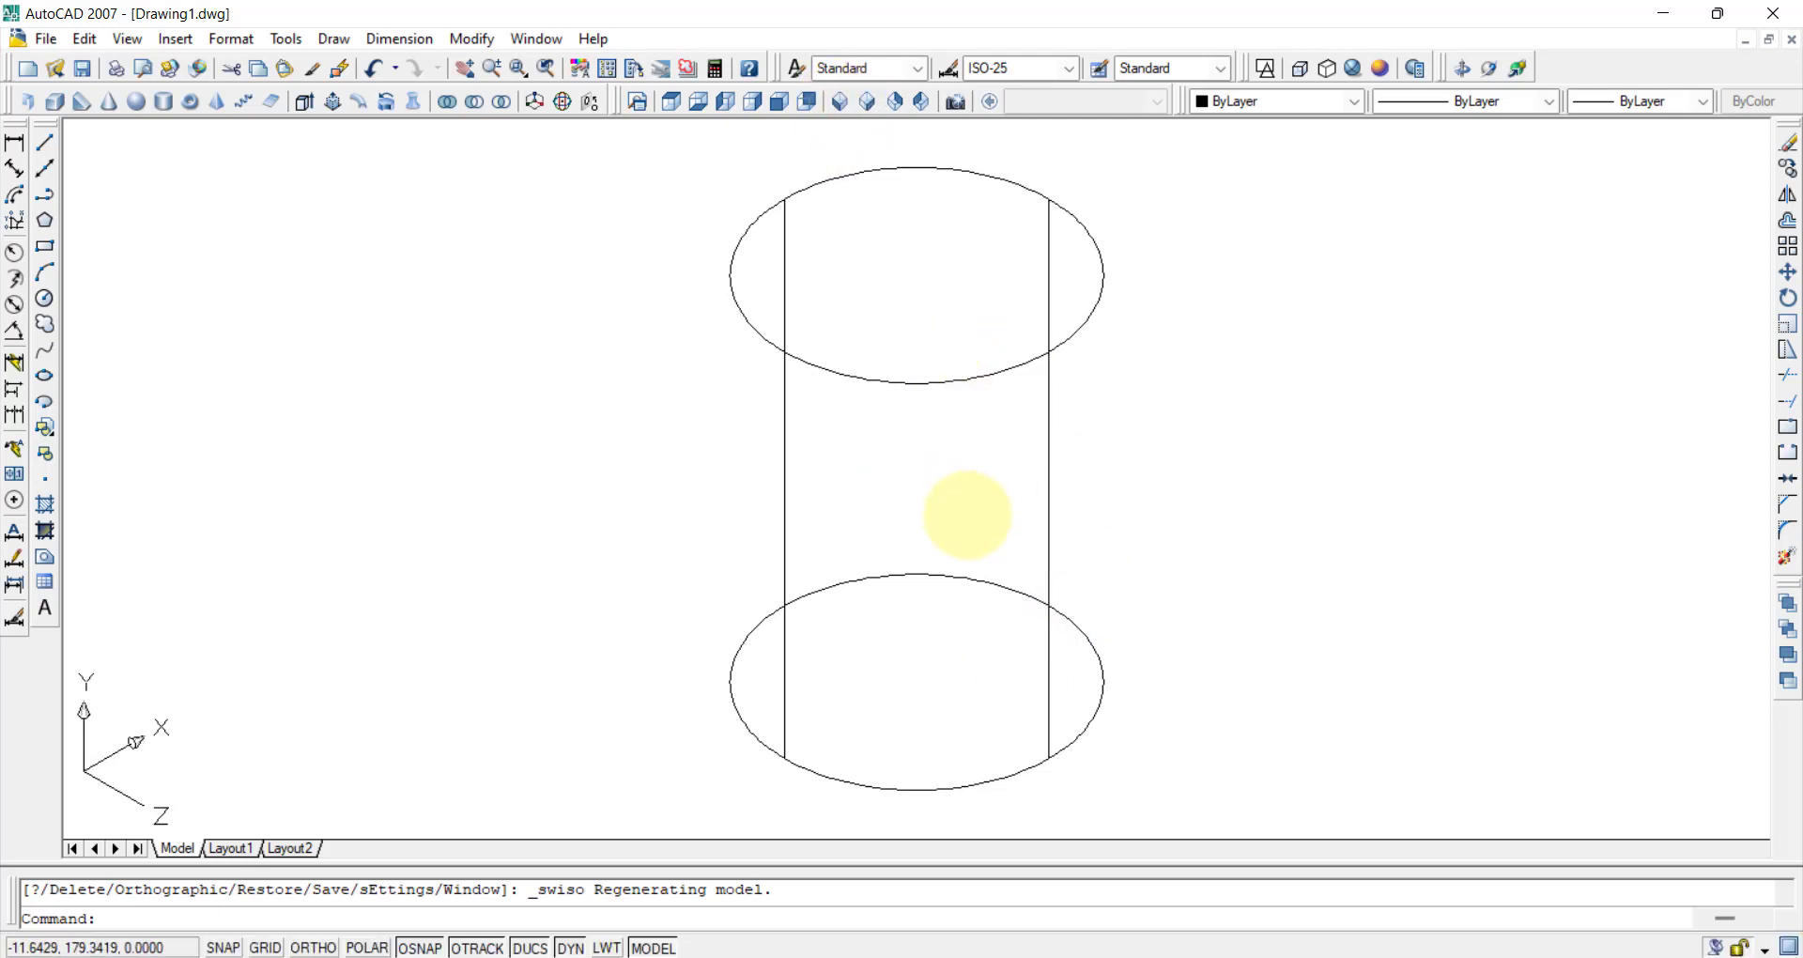
{"action": "left_click", "coordinate": [1379, 68]}
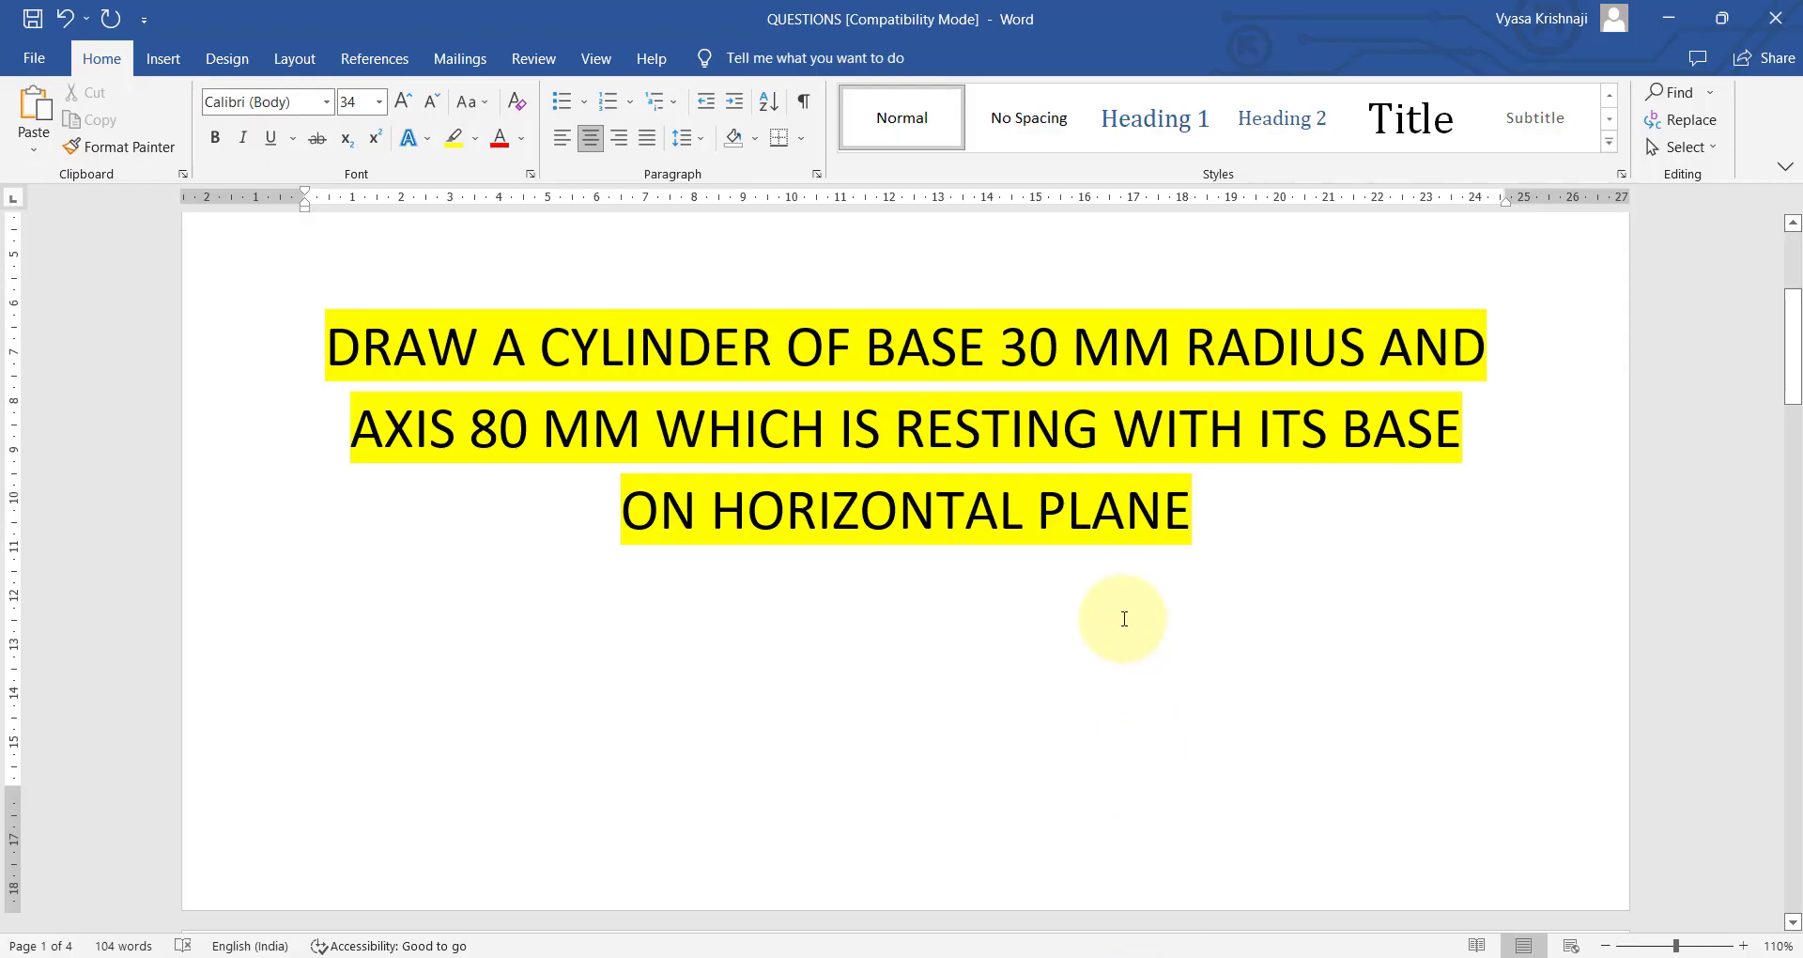
Switch to the Word questions document and highlight "VERTICAL PLANE" in the second cylinder exercise.
{"action": "scroll", "coordinate": [1120, 624], "scroll_direction": "down", "scroll_amount": 6}
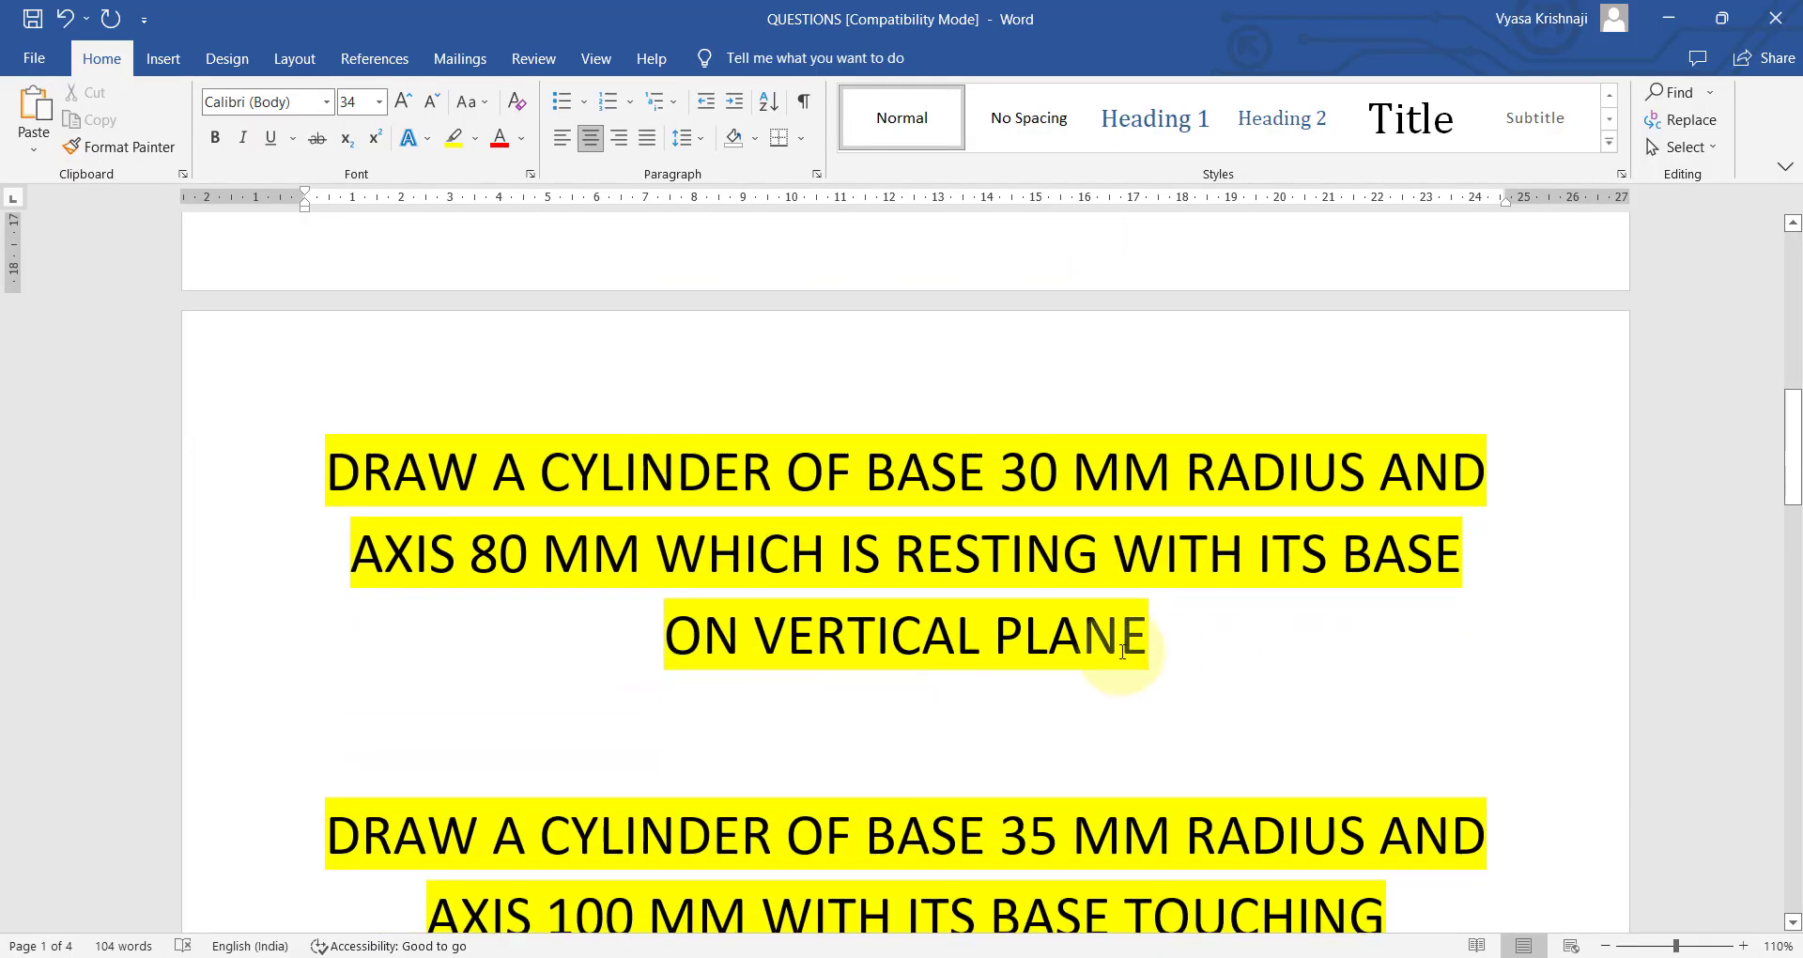
{"action": "left_click", "coordinate": [793, 638]}
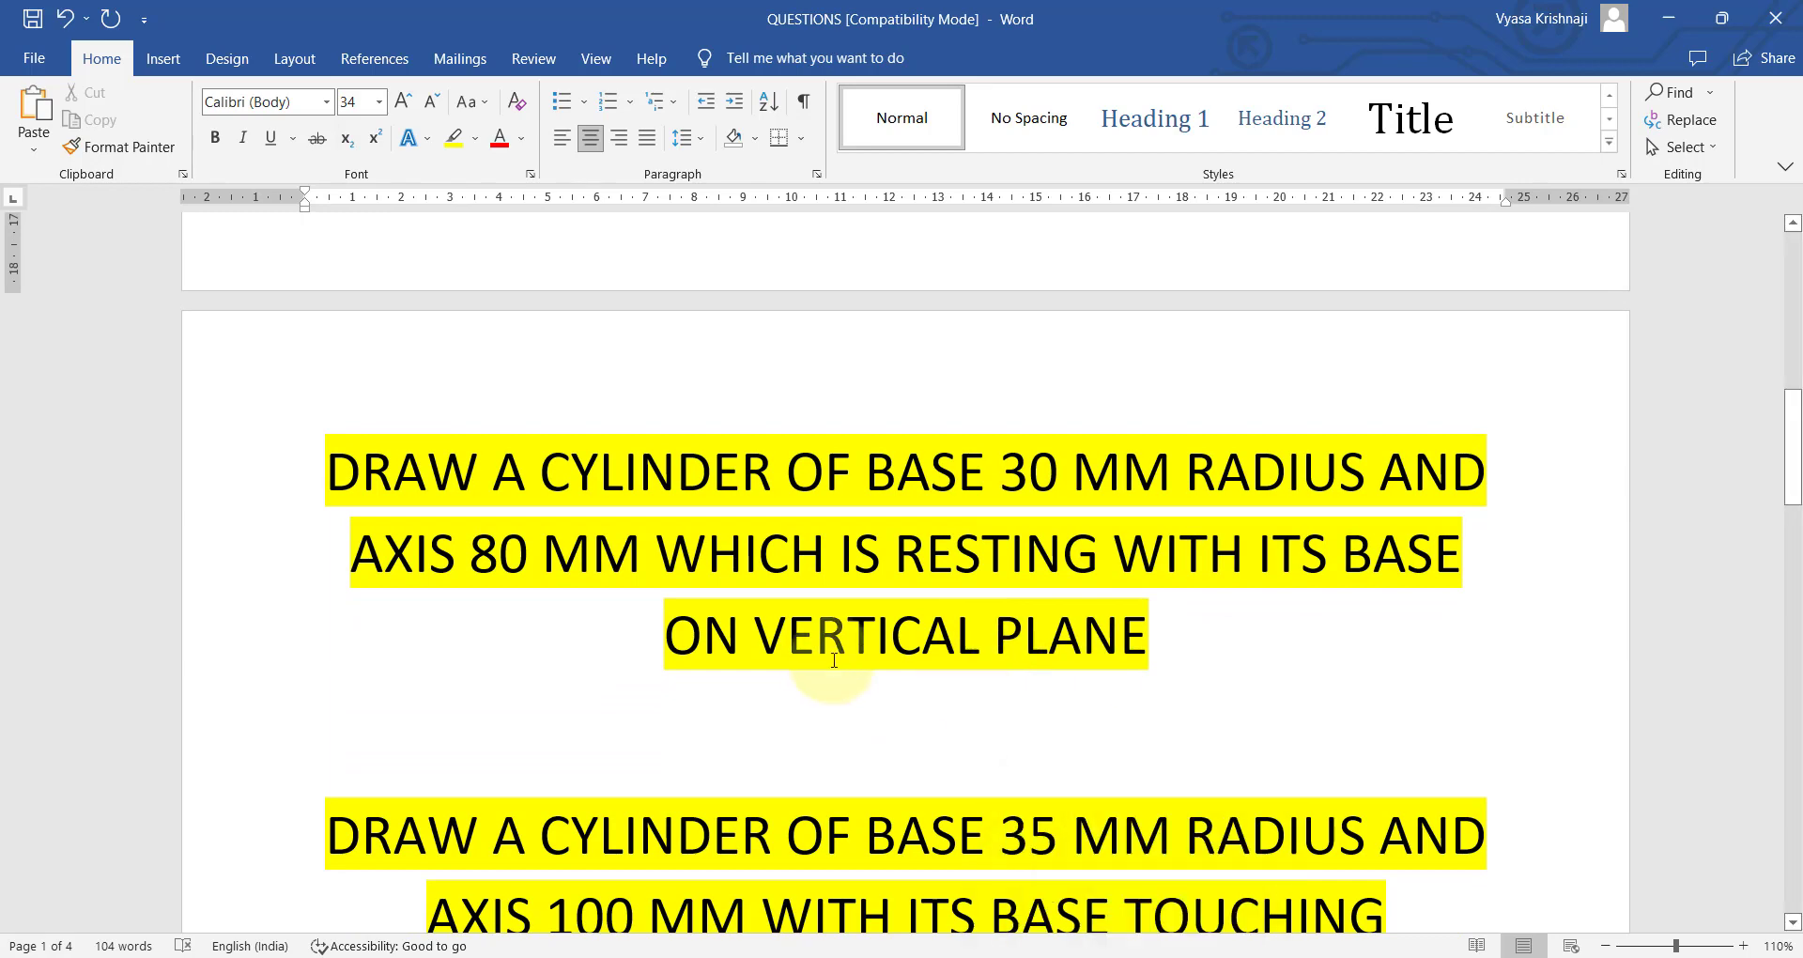
{"action": "left_click_drag", "start_coordinate": [824, 646], "coordinate": [1195, 636]}
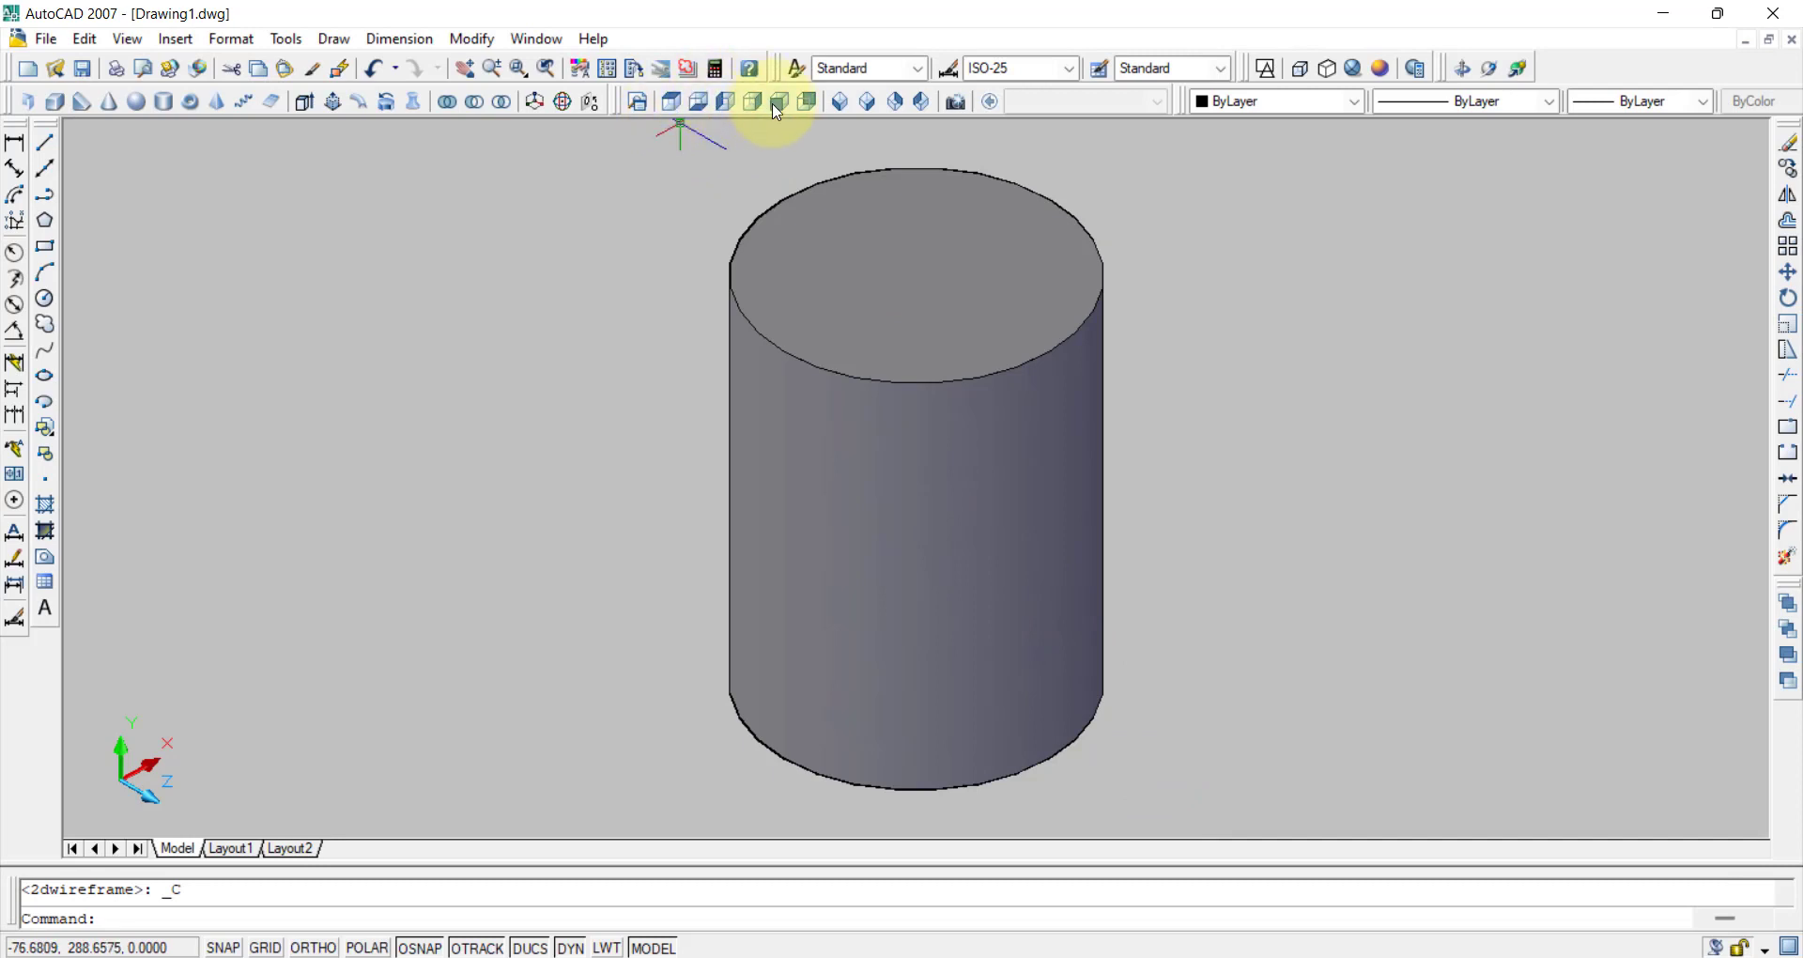
Back in AutoCAD, draw a second cylinder of base radius 30 mm and height 80 mm beside the first, in 2D wireframe front view.
{"action": "left_click", "coordinate": [779, 105]}
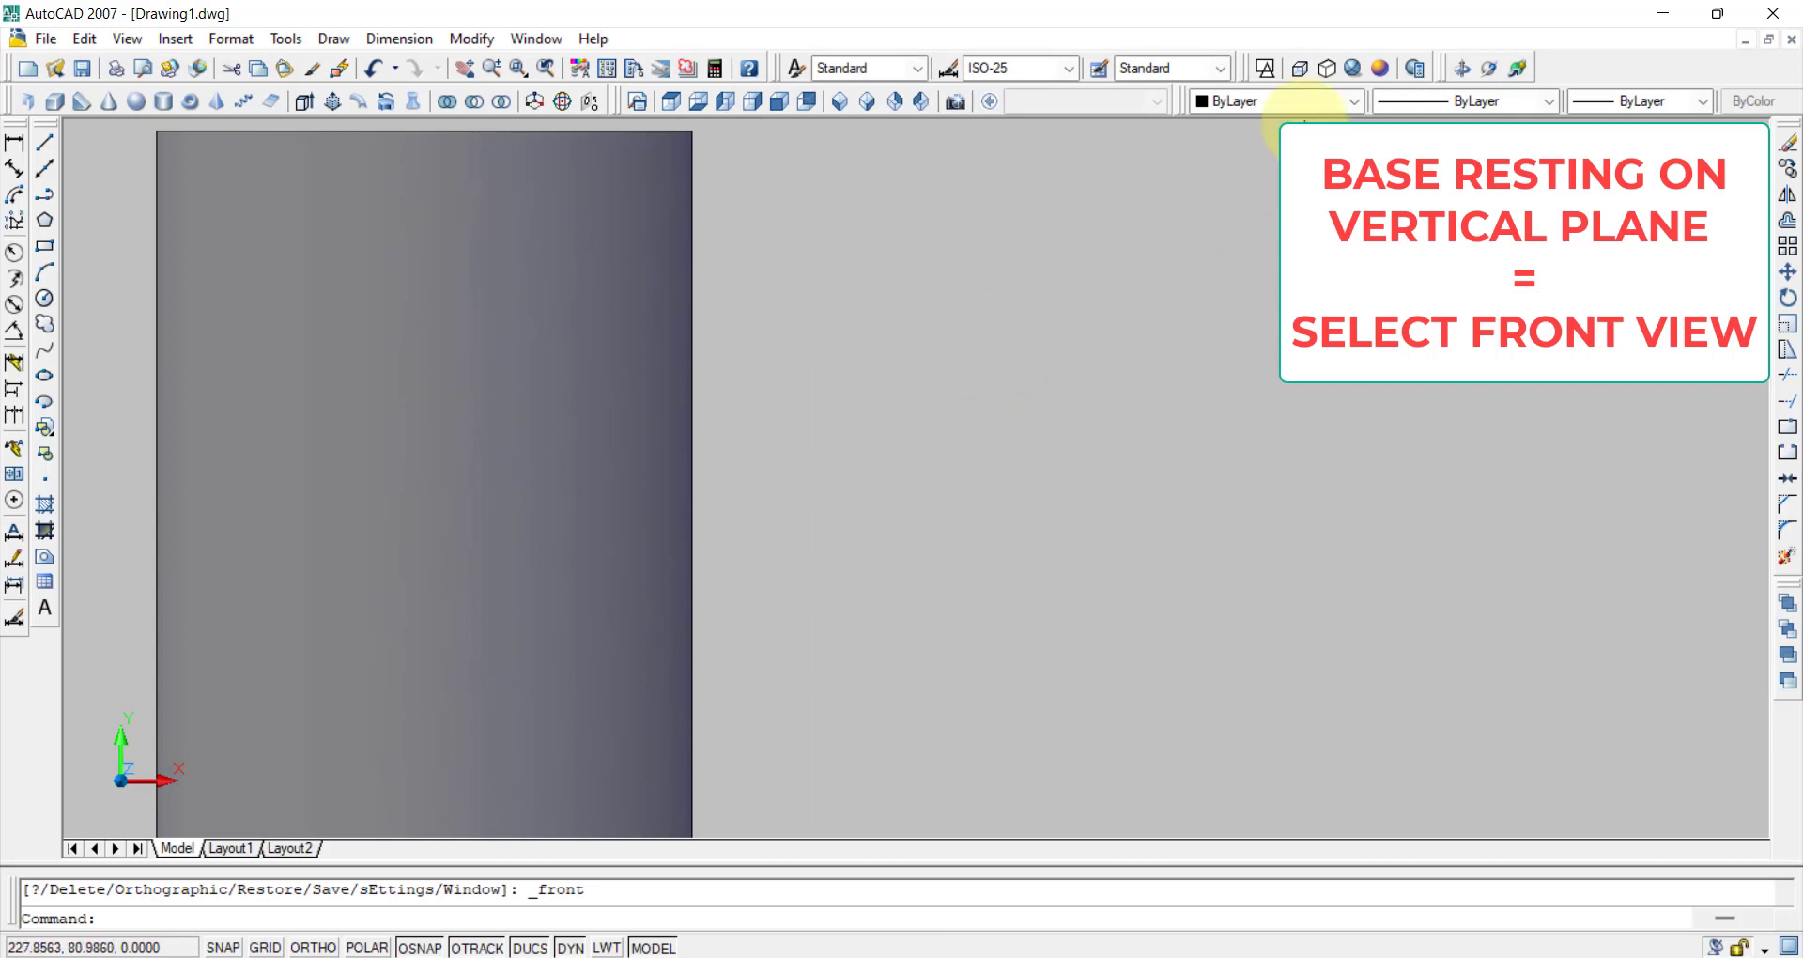
{"action": "left_click", "coordinate": [1264, 70]}
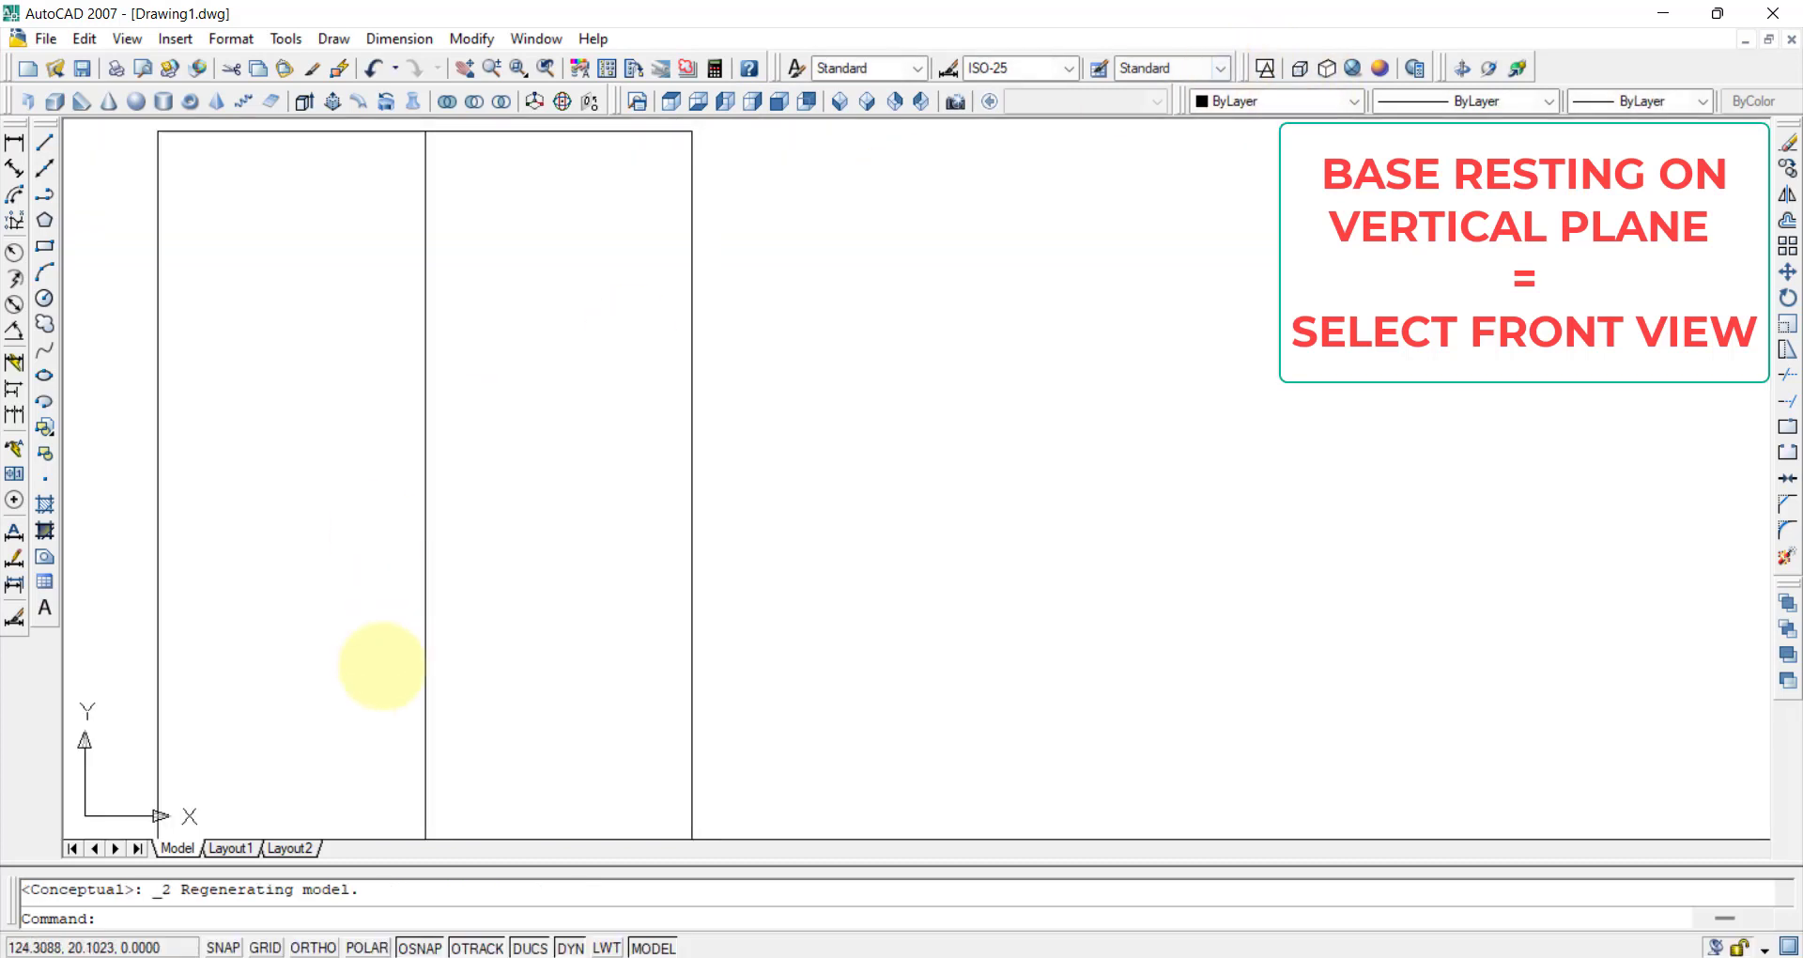
{"action": "left_click", "coordinate": [779, 100]}
{"action": "scroll", "coordinate": [1587, 402], "scroll_direction": "down", "scroll_amount": 2}
{"action": "middle_click_drag", "start_coordinate": [1494, 379], "coordinate": [625, 346]}
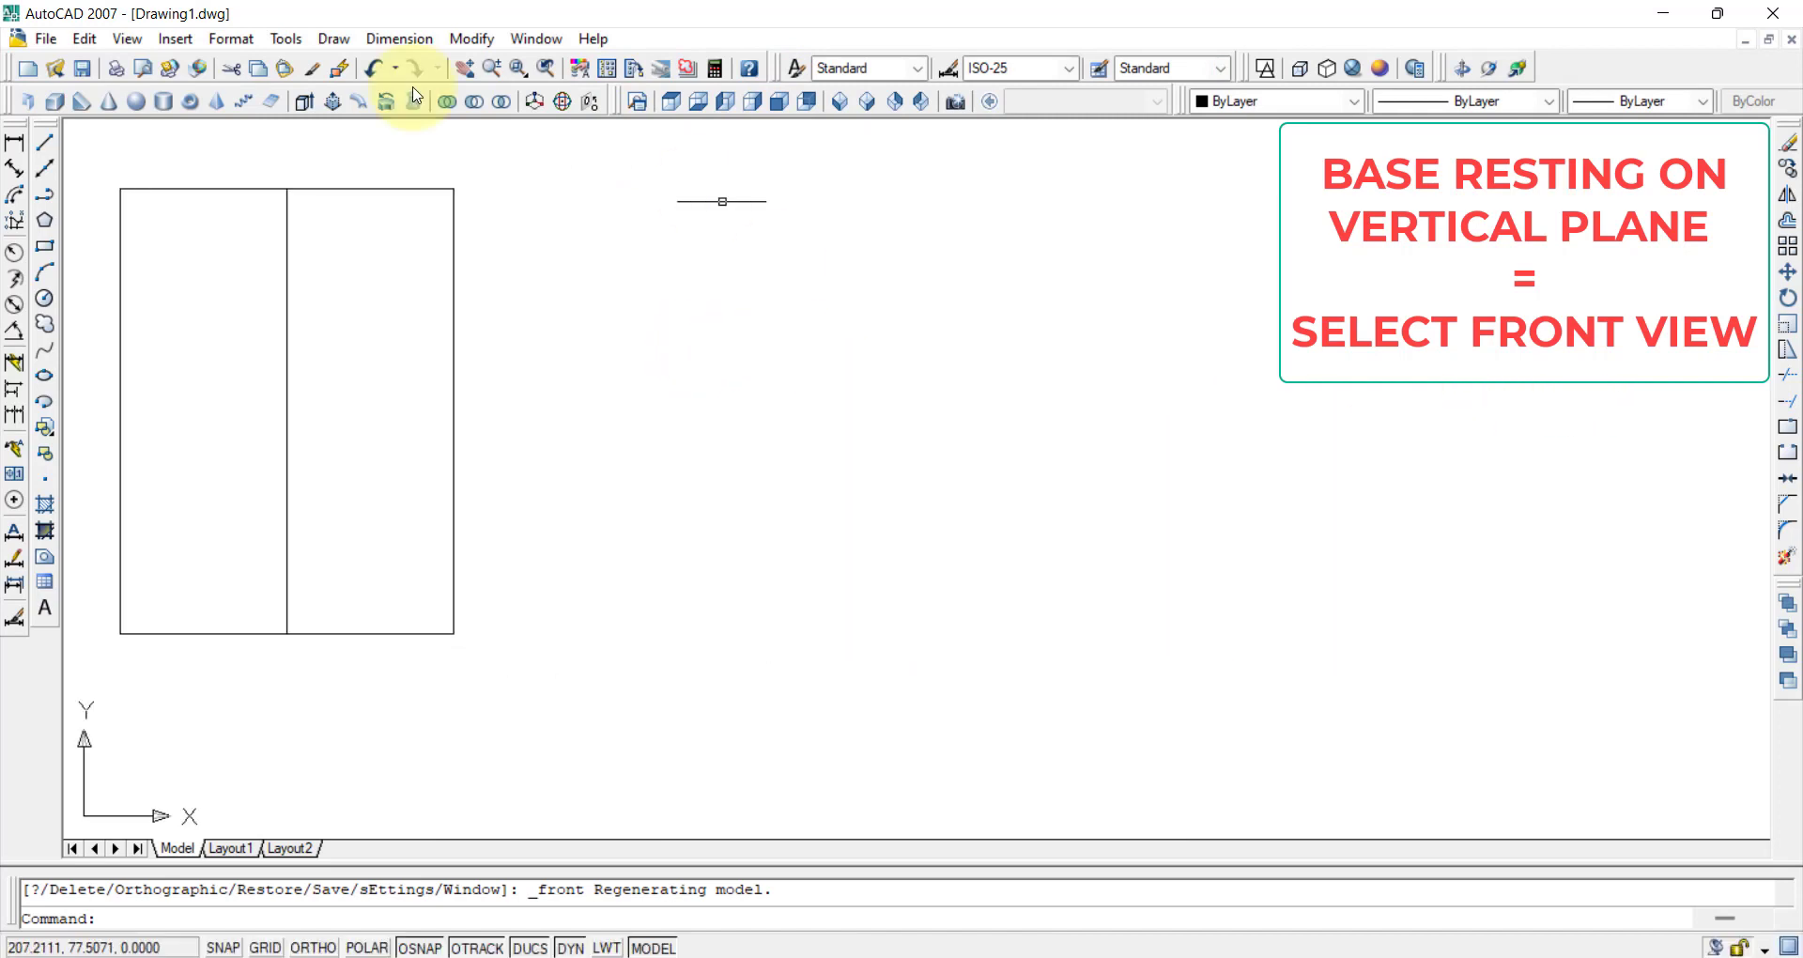
{"action": "left_click", "coordinate": [165, 103]}
{"action": "left_click", "coordinate": [872, 441]}
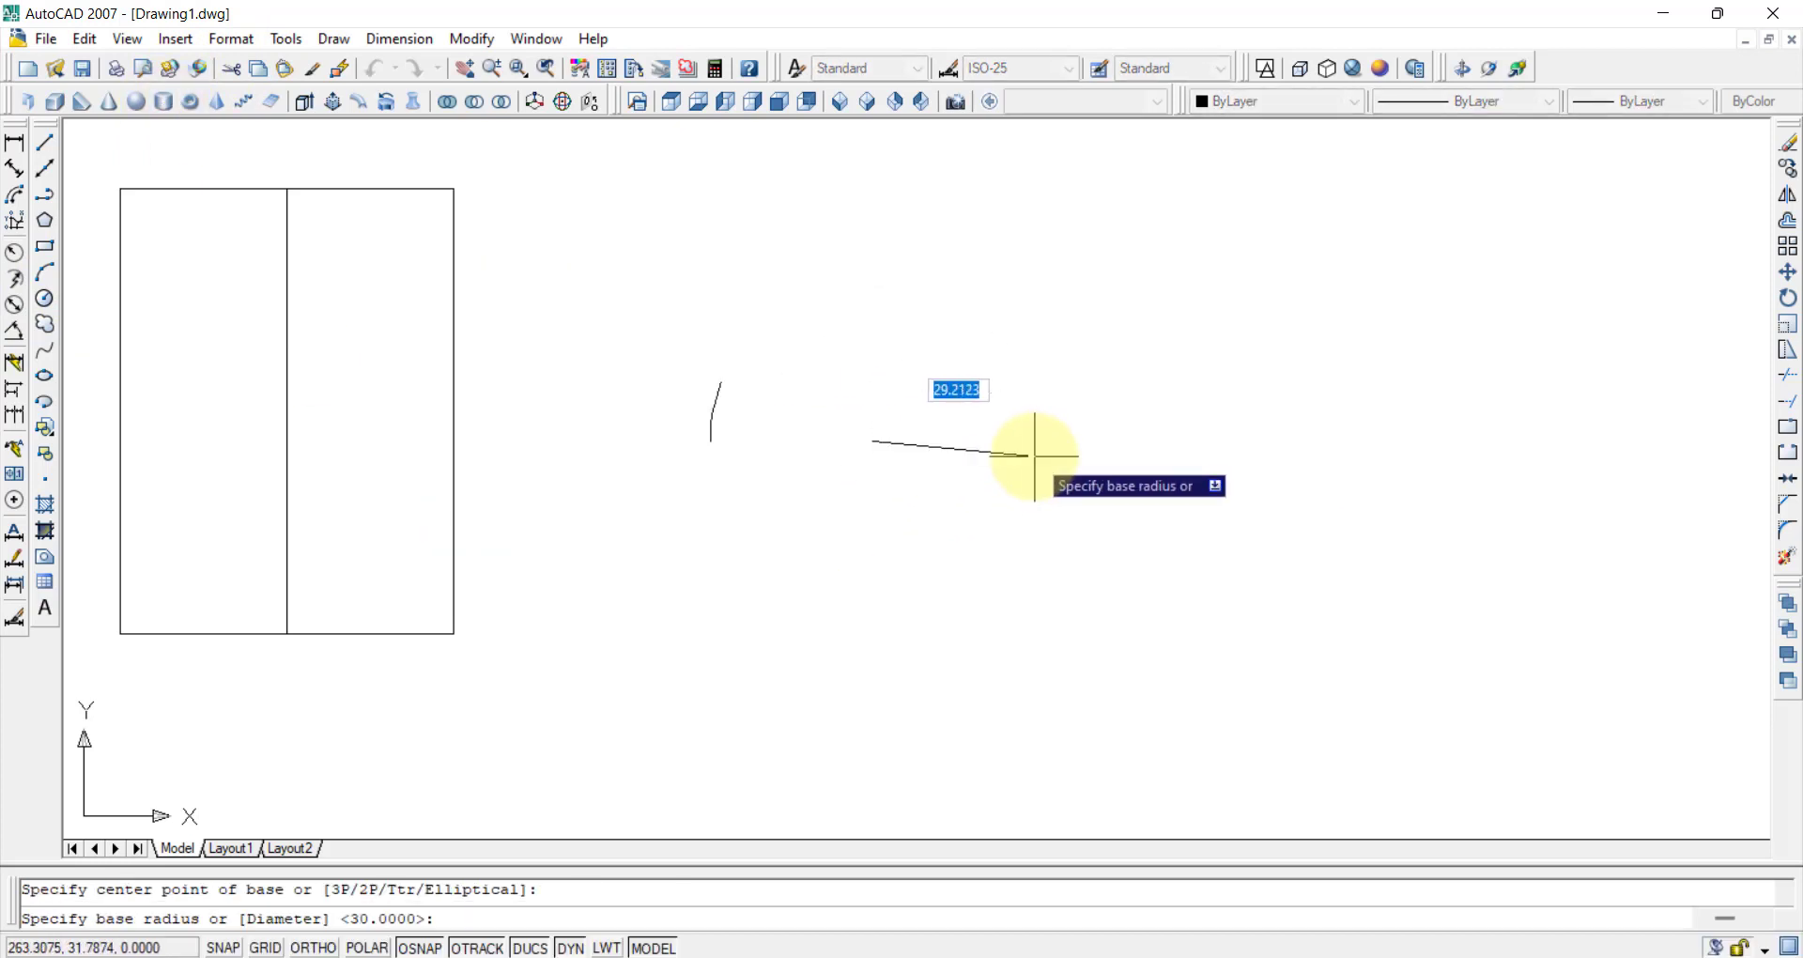
{"action": "type", "text": "30"}
{"action": "key", "text": "Return"}
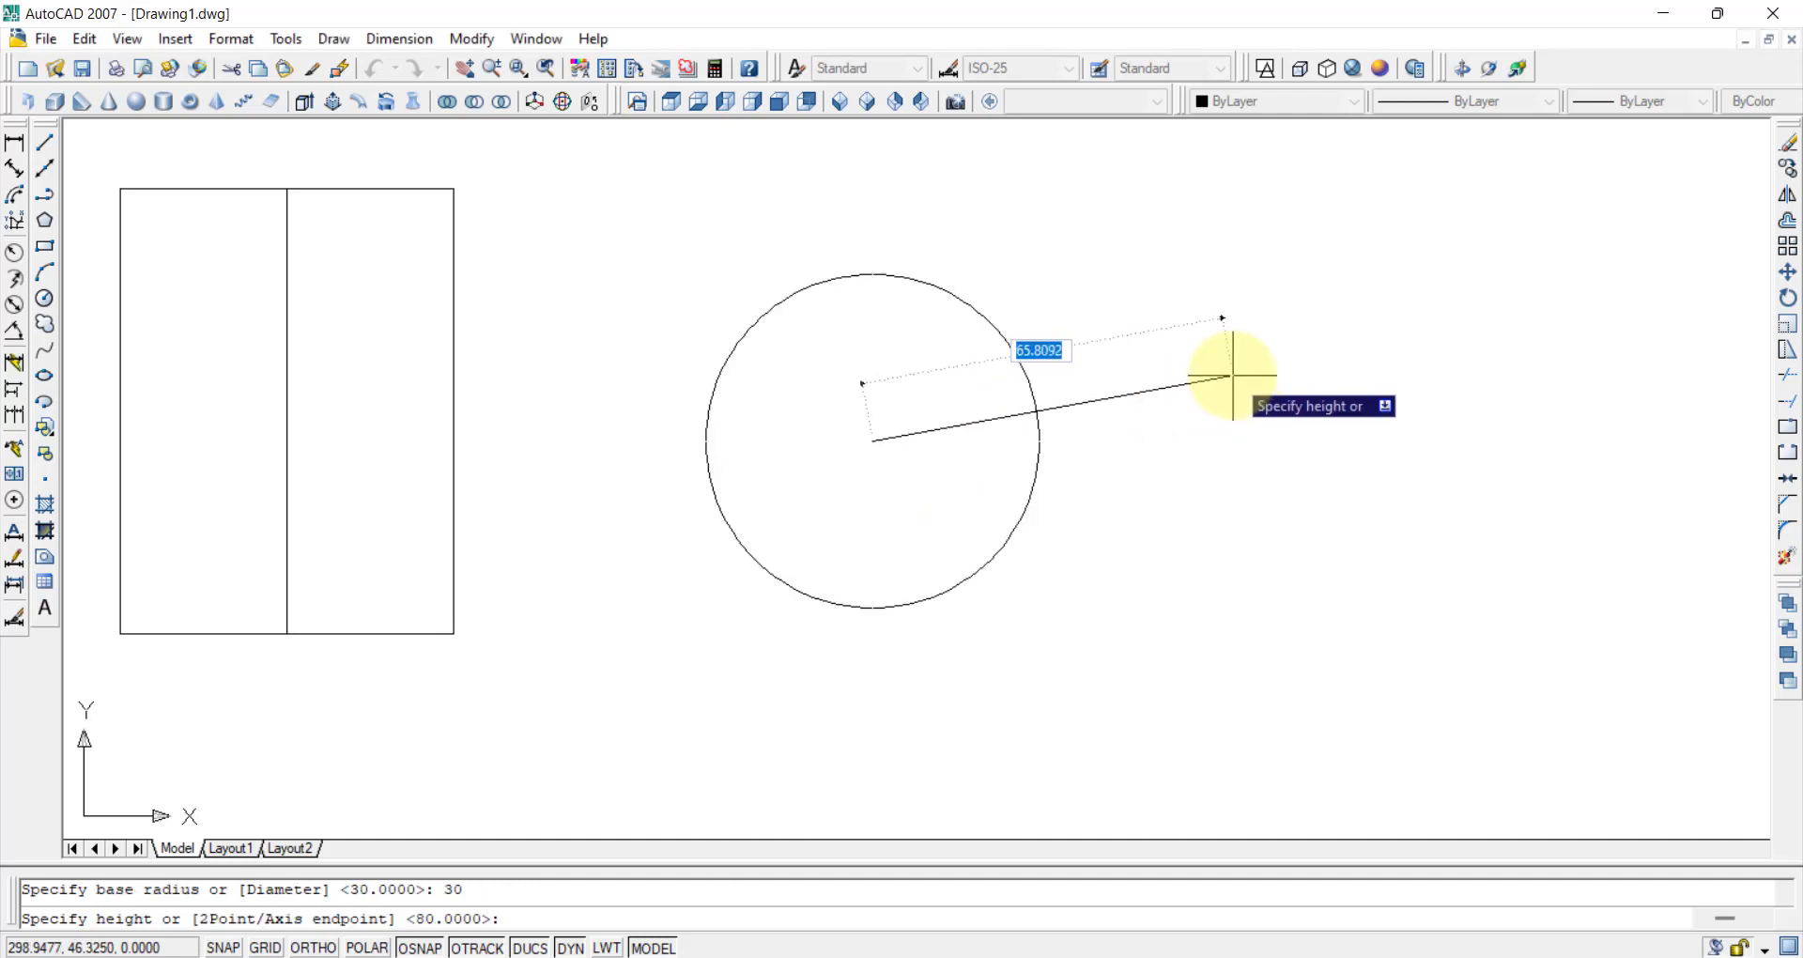
{"action": "key", "text": "BackSpace"}
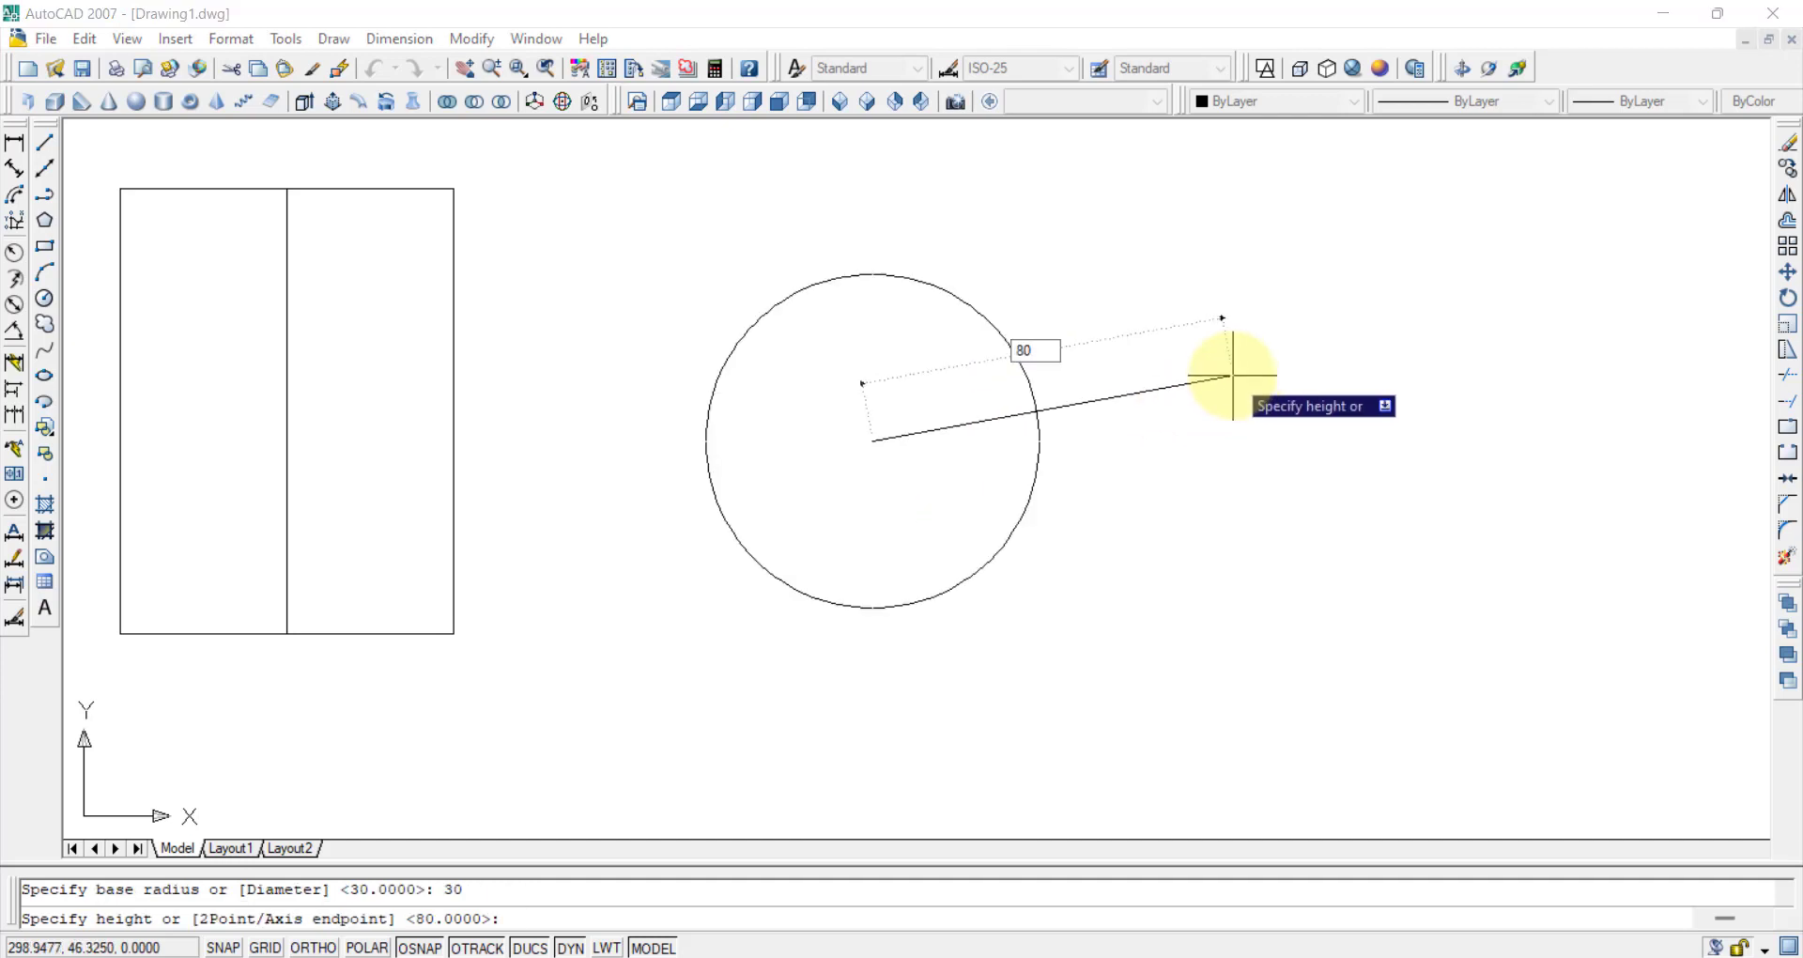
{"action": "key", "text": "Return"}
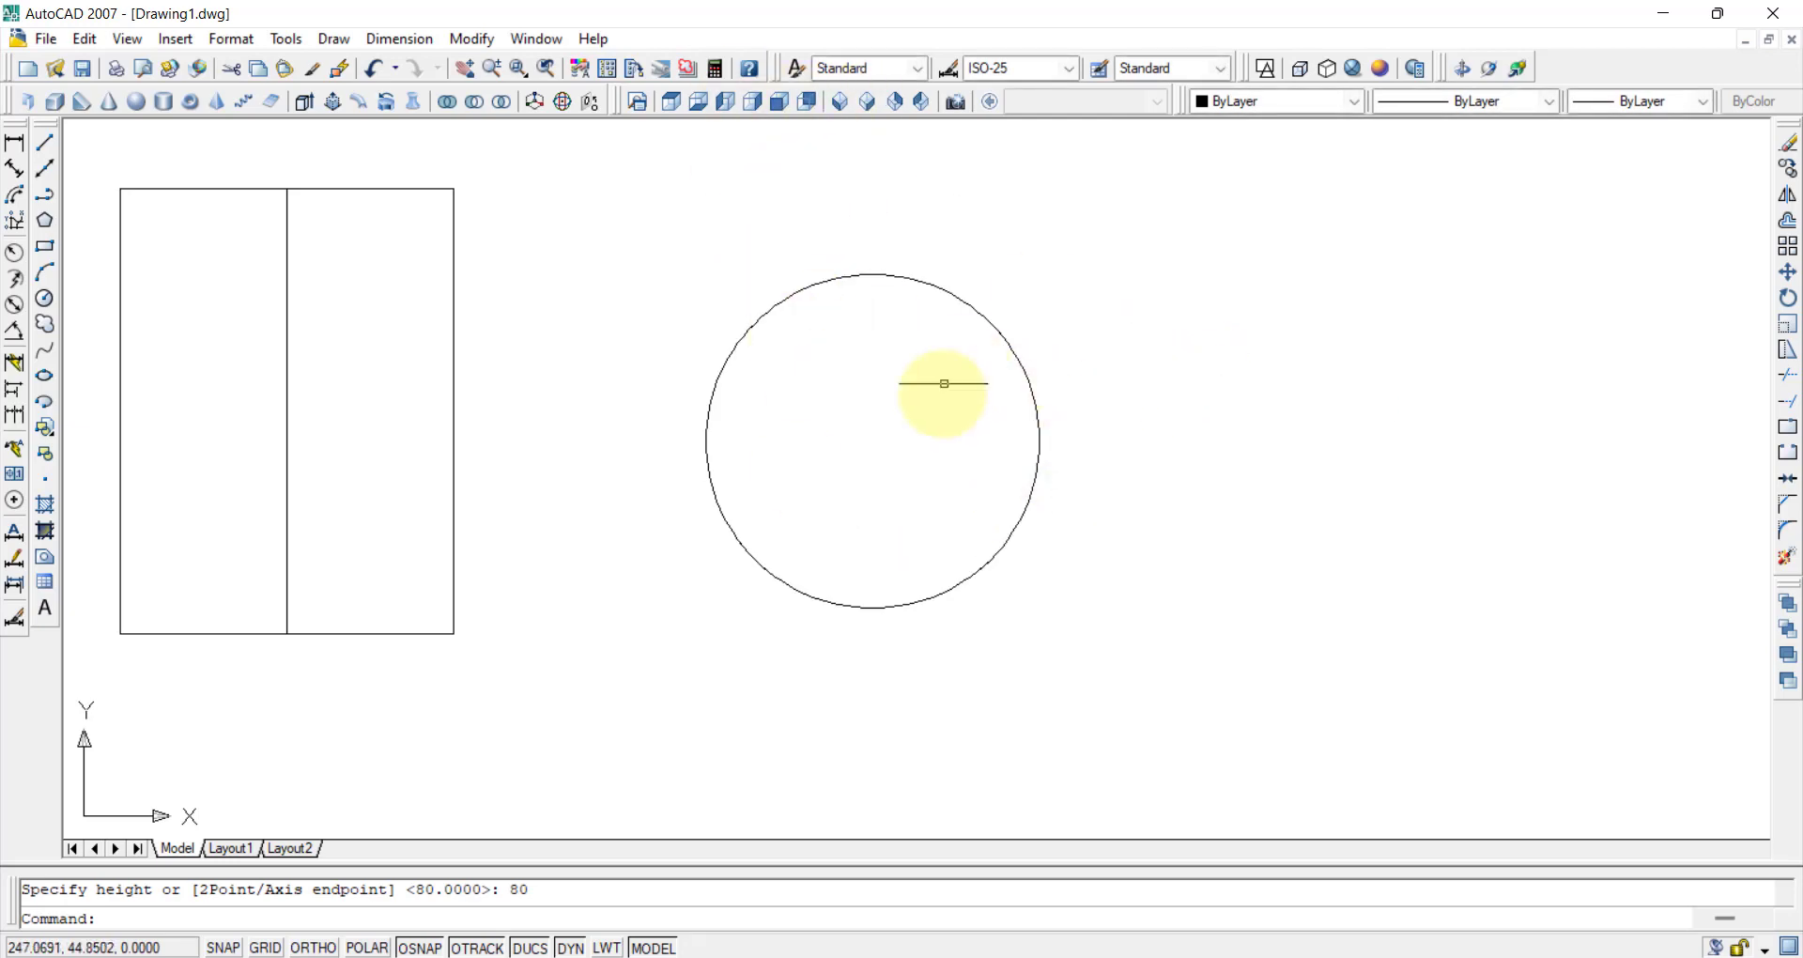
Switch to the Word questions document and reread the exercise with the cylinder's base on the vertical plane.
{"action": "key", "text": "alt+Tab"}
{"action": "scroll", "coordinate": [1054, 629], "scroll_direction": "down", "scroll_amount": 5}
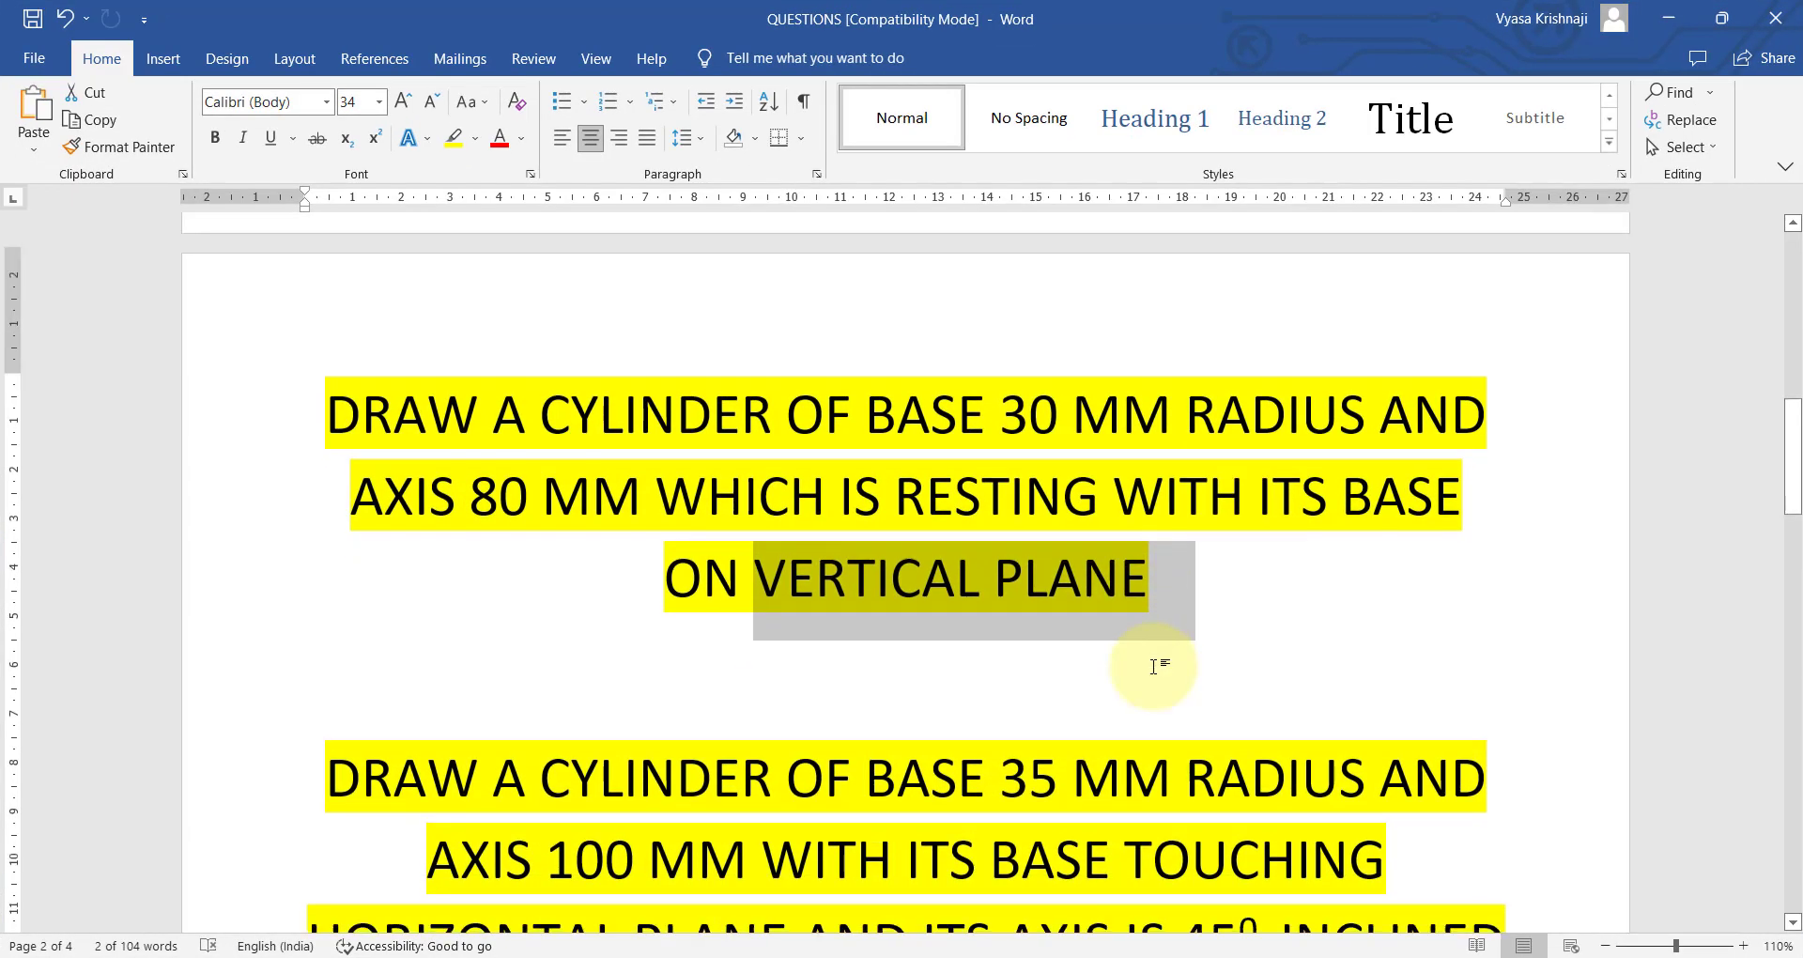
{"action": "scroll", "coordinate": [1053, 629], "scroll_direction": "up", "scroll_amount": 2}
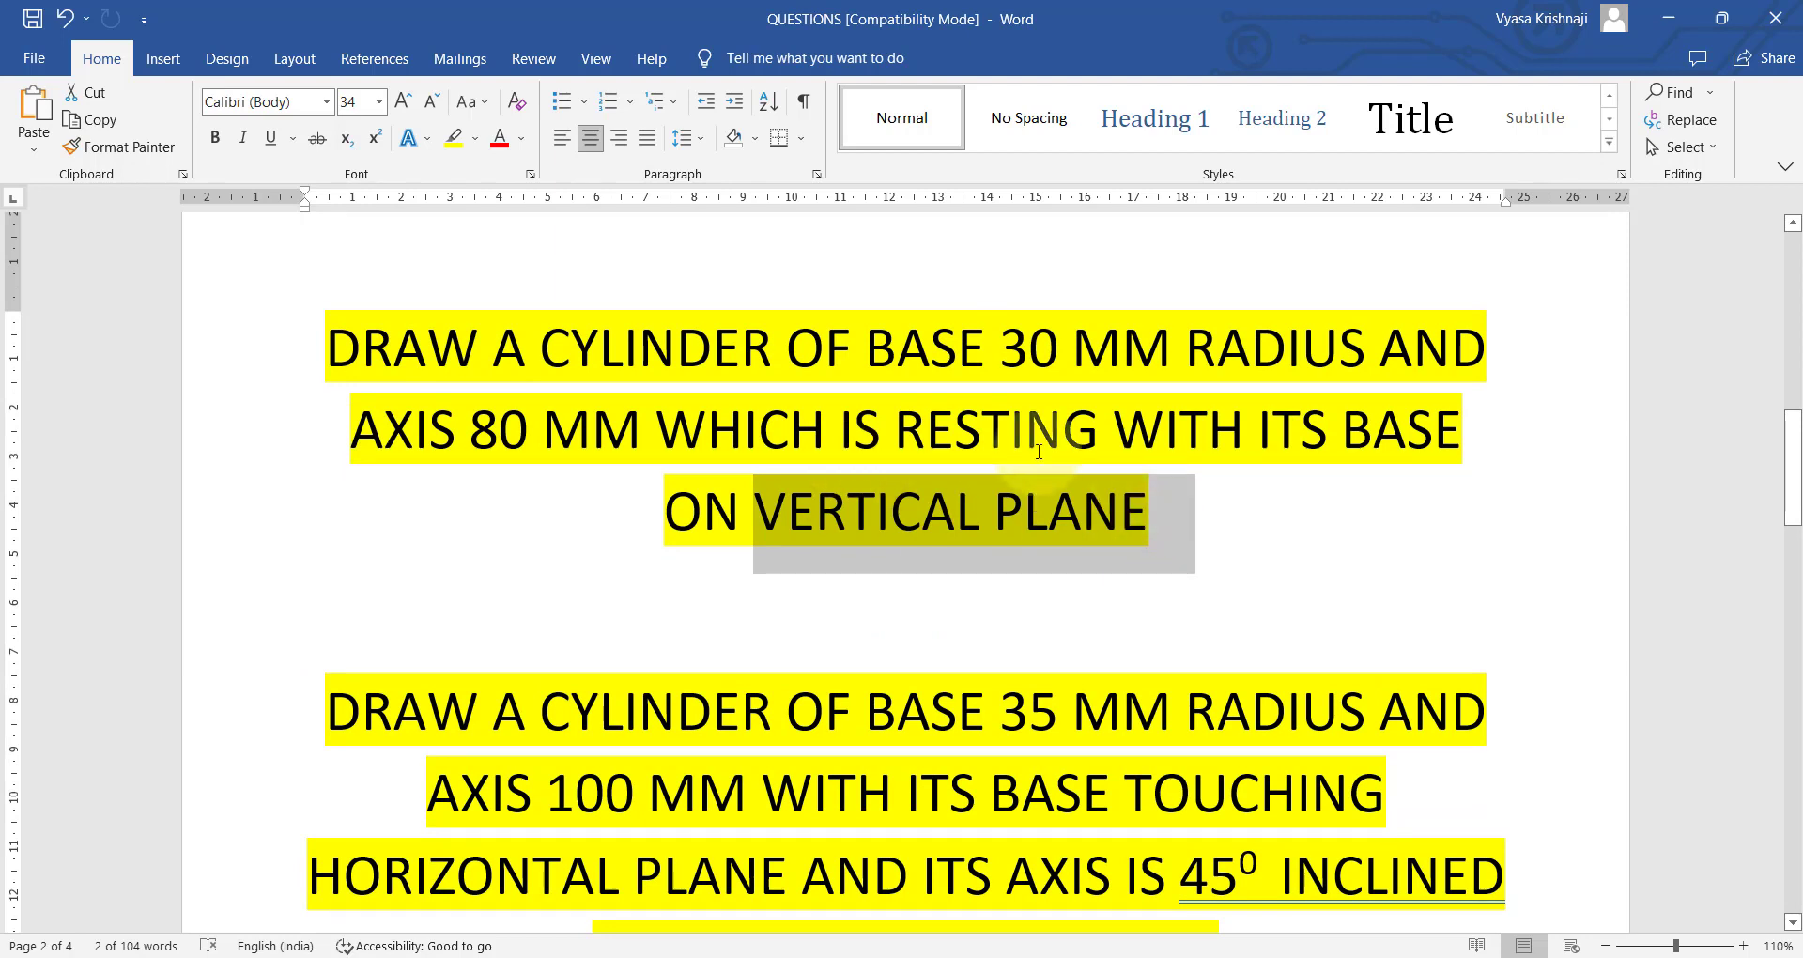
{"action": "left_click", "coordinate": [1200, 528]}
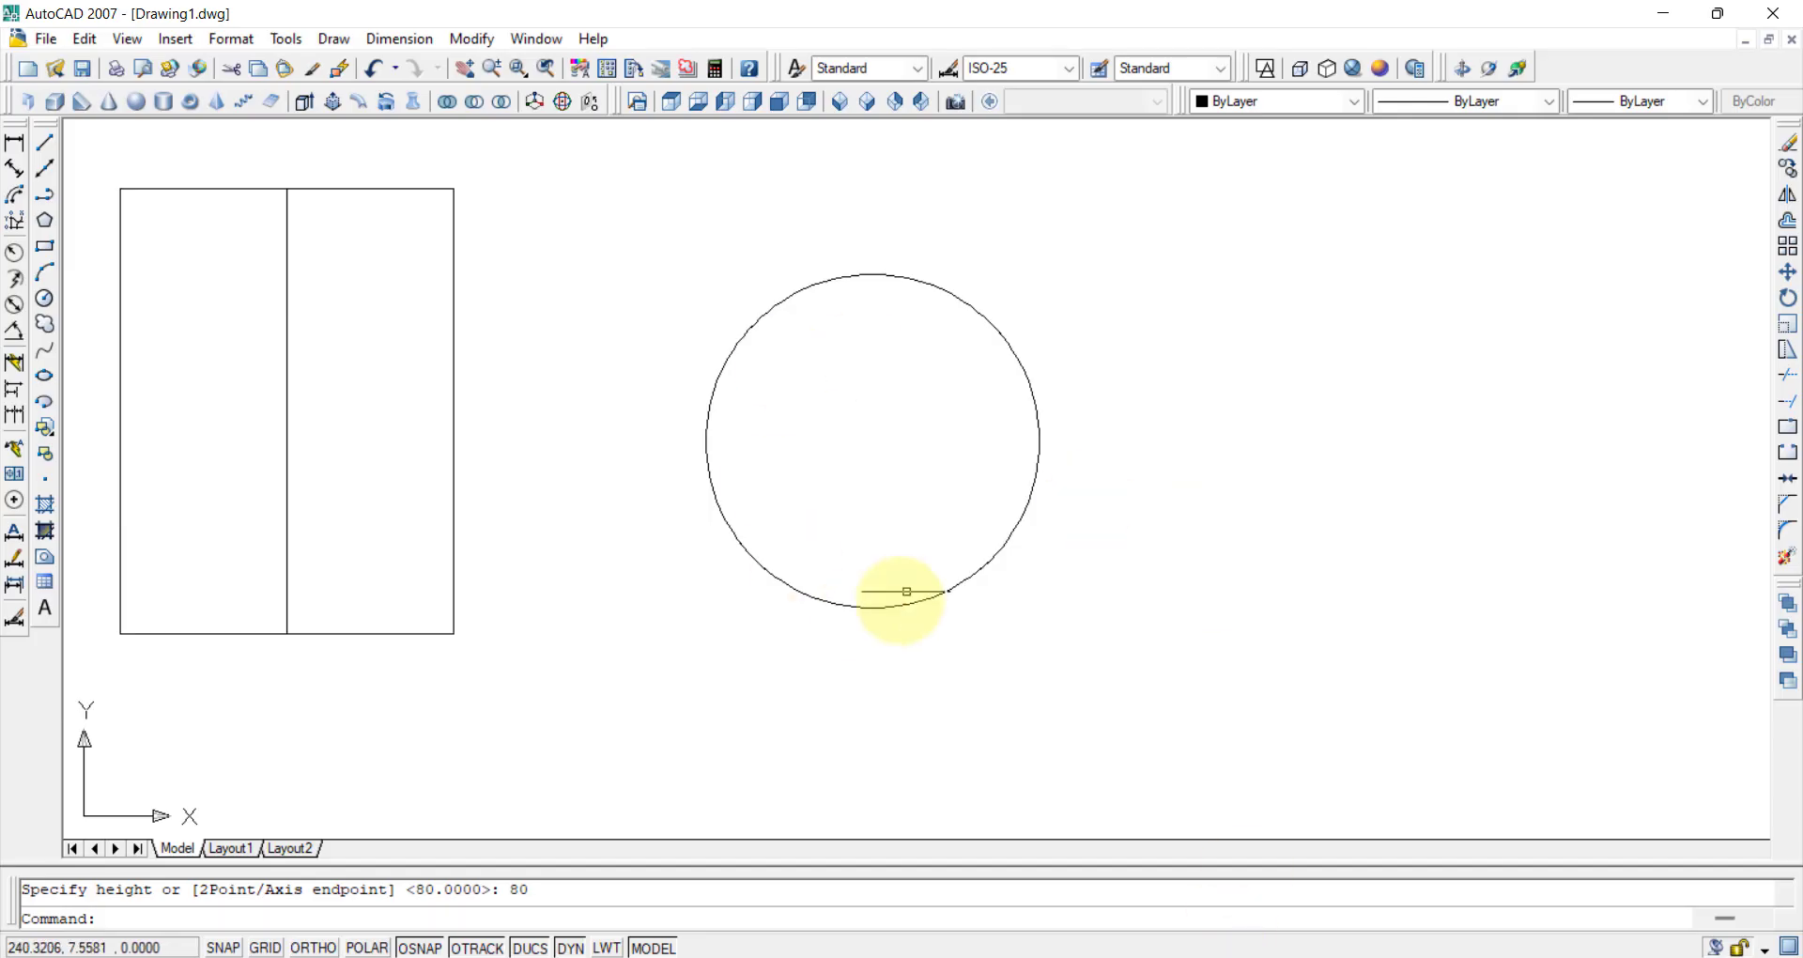
Return to AutoCAD and compare both cylinders in the Conceptual visual style, from SW Isometric and from the top.
{"action": "left_click", "coordinate": [841, 101]}
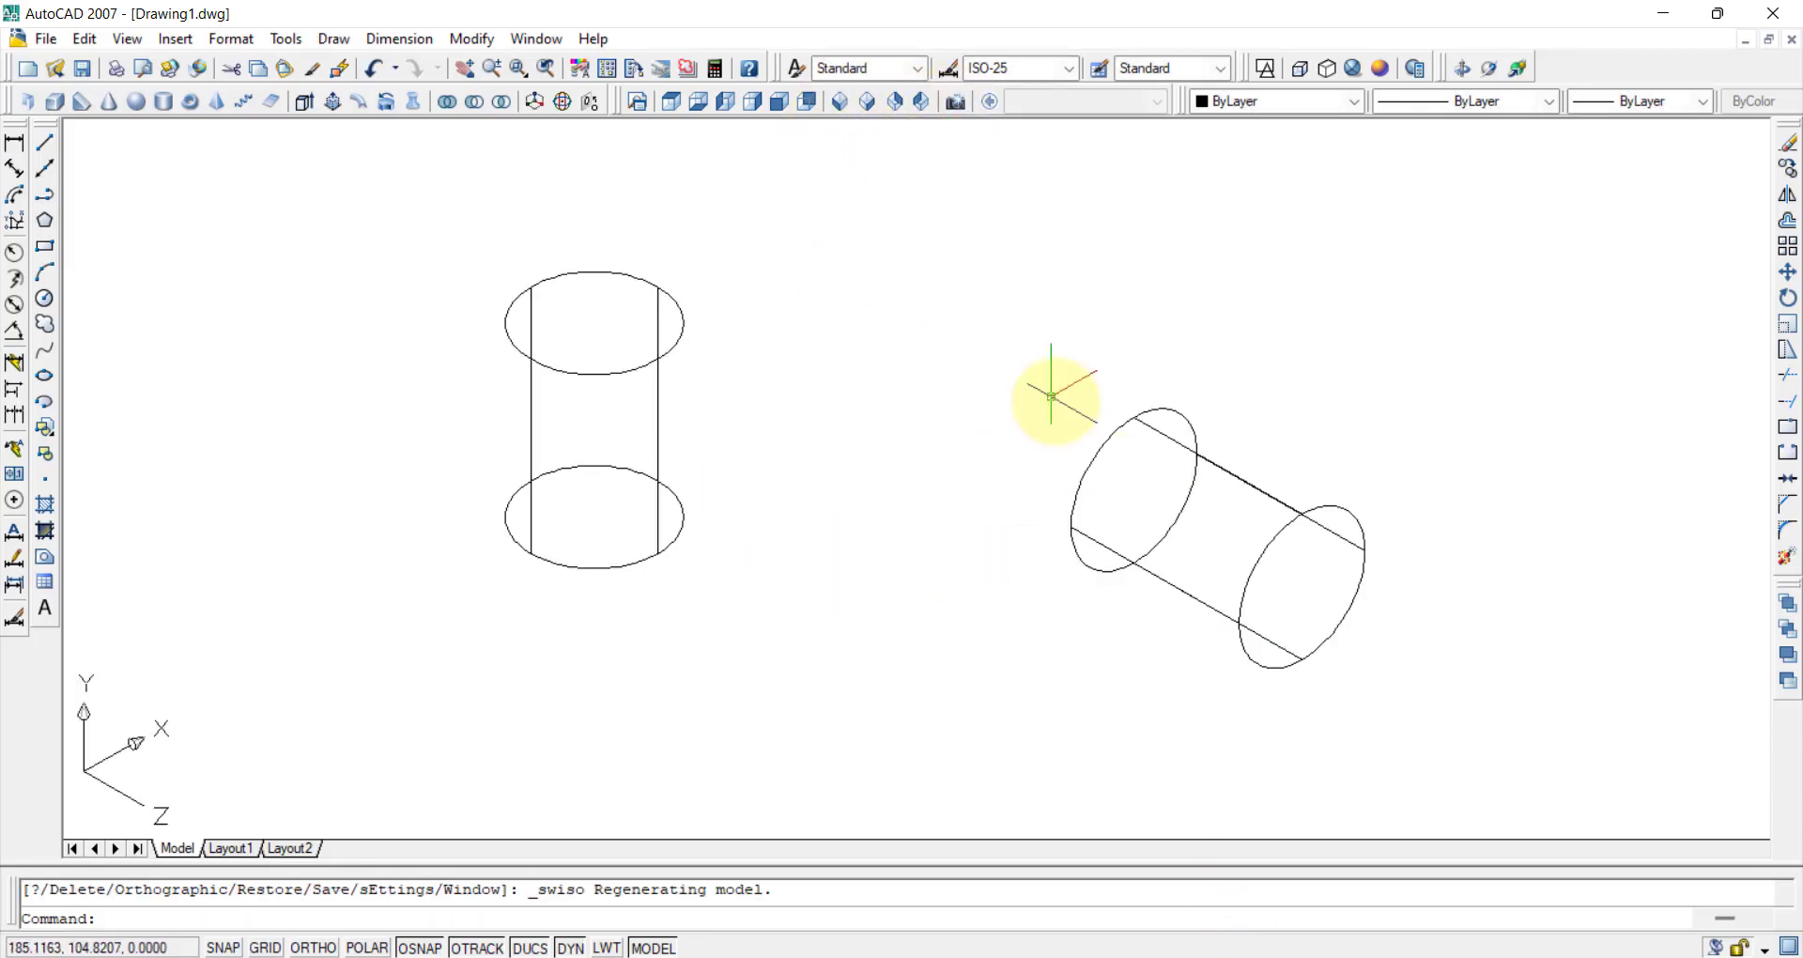
{"action": "left_click", "coordinate": [1379, 70]}
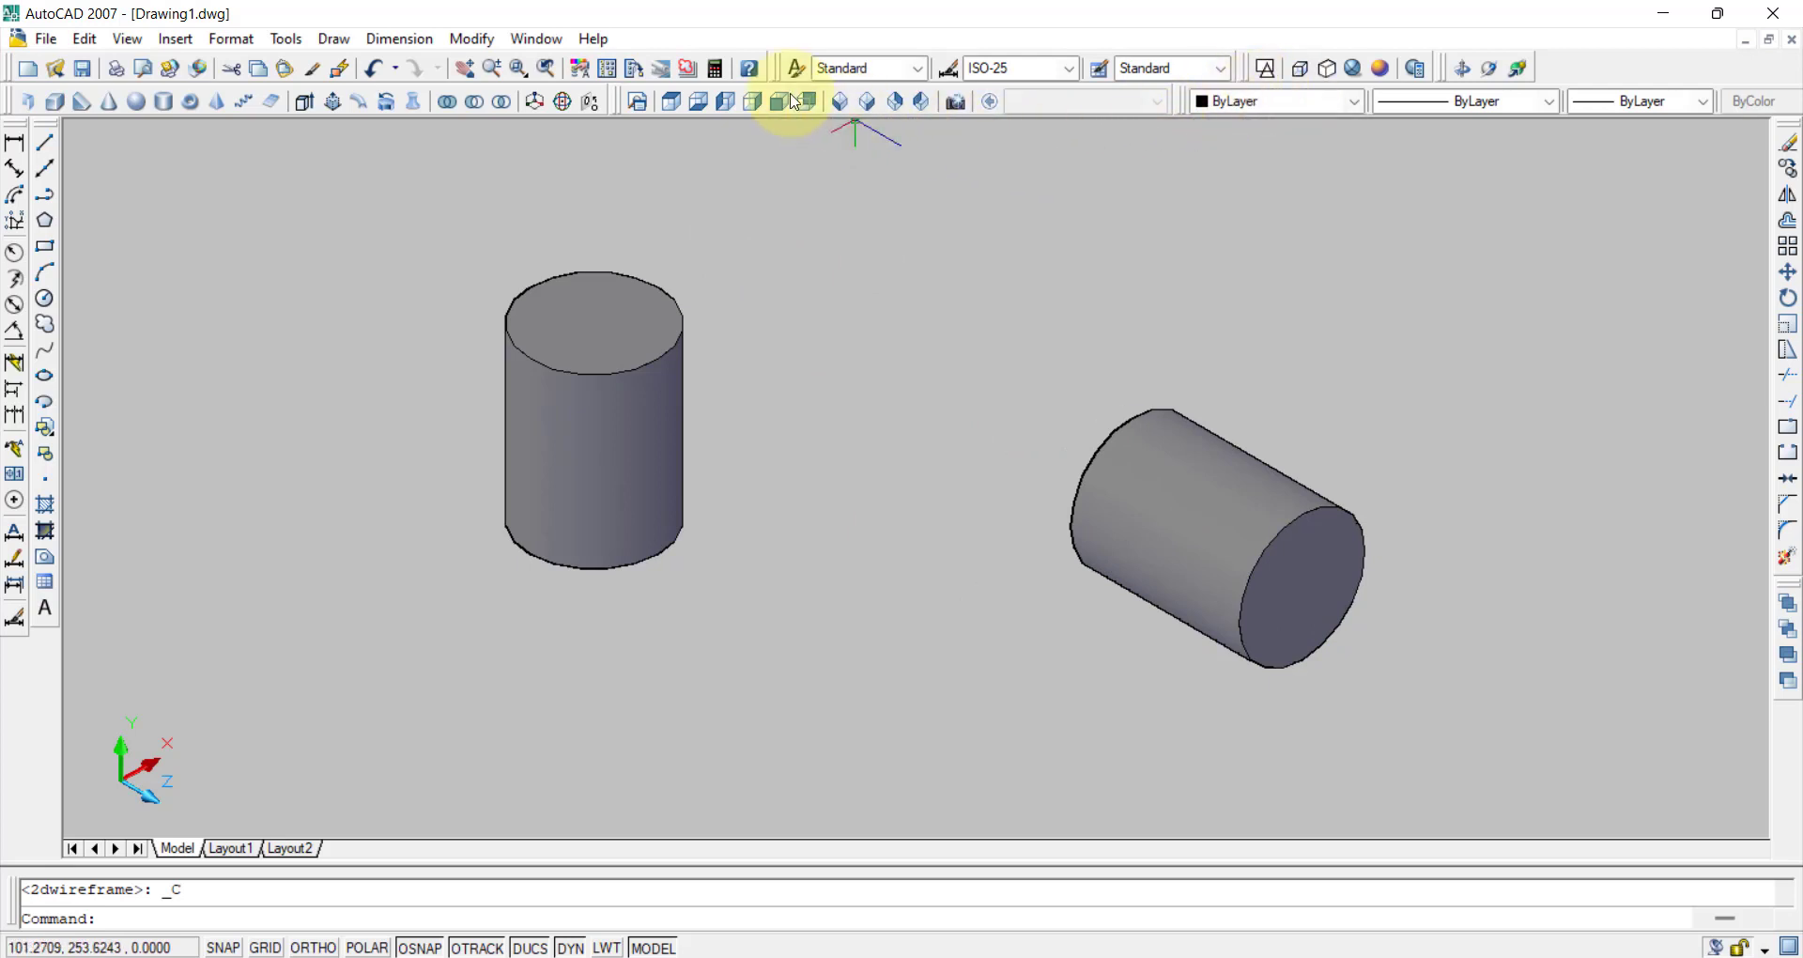
{"action": "left_click", "coordinate": [672, 102]}
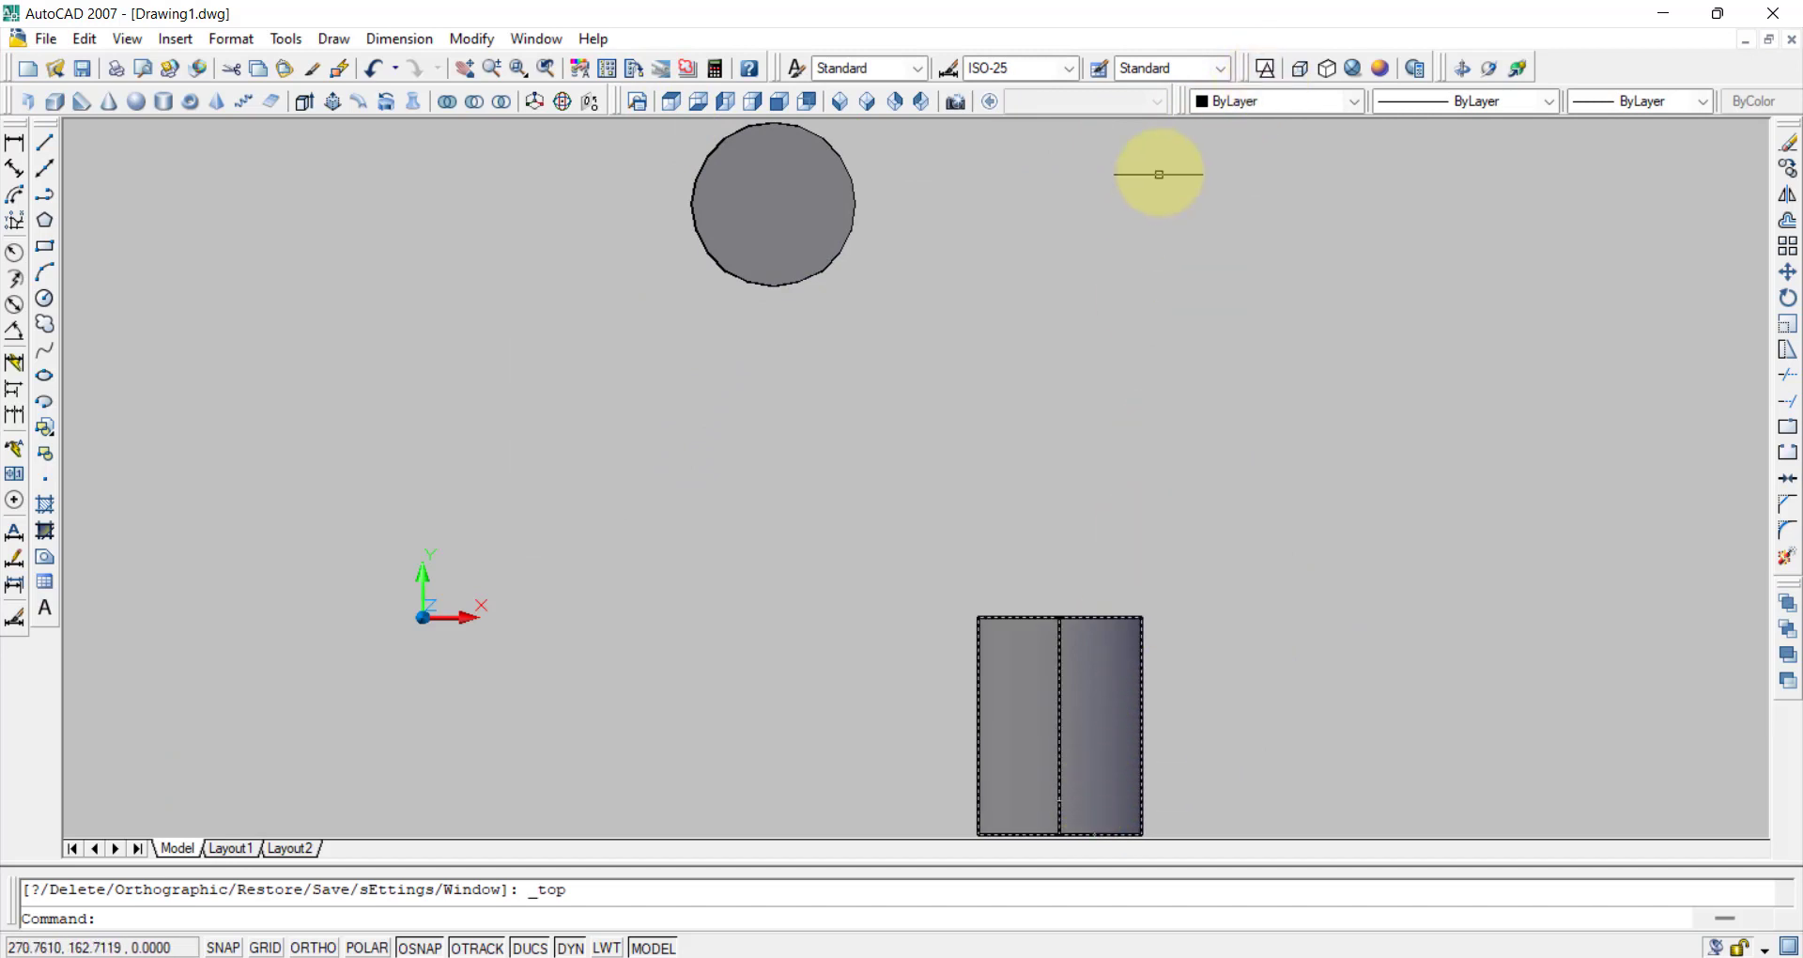
Add a radius dimension to the first cylinder's base circle in the 2D wireframe top view, outside its upper-left edge.
{"action": "left_click", "coordinate": [1265, 69]}
{"action": "middle_click_drag", "start_coordinate": [860, 249], "coordinate": [893, 447]}
{"action": "scroll", "coordinate": [779, 371], "scroll_direction": "up", "scroll_amount": 2}
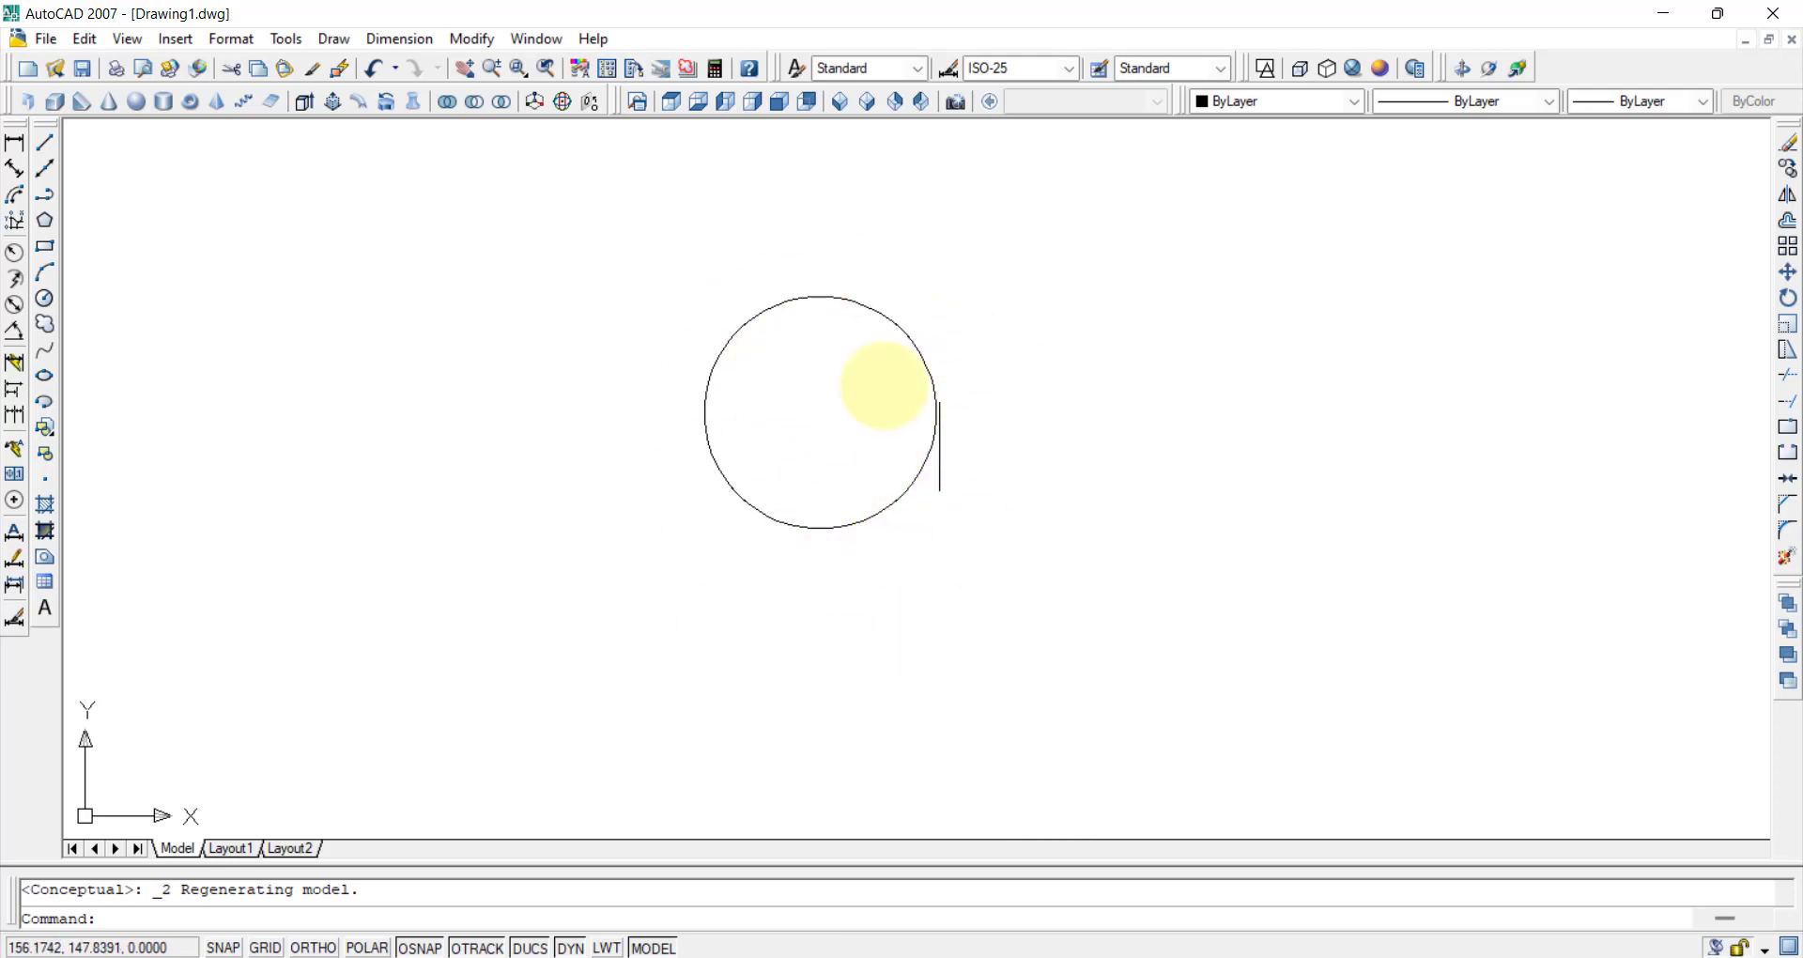
{"action": "left_click", "coordinate": [17, 255]}
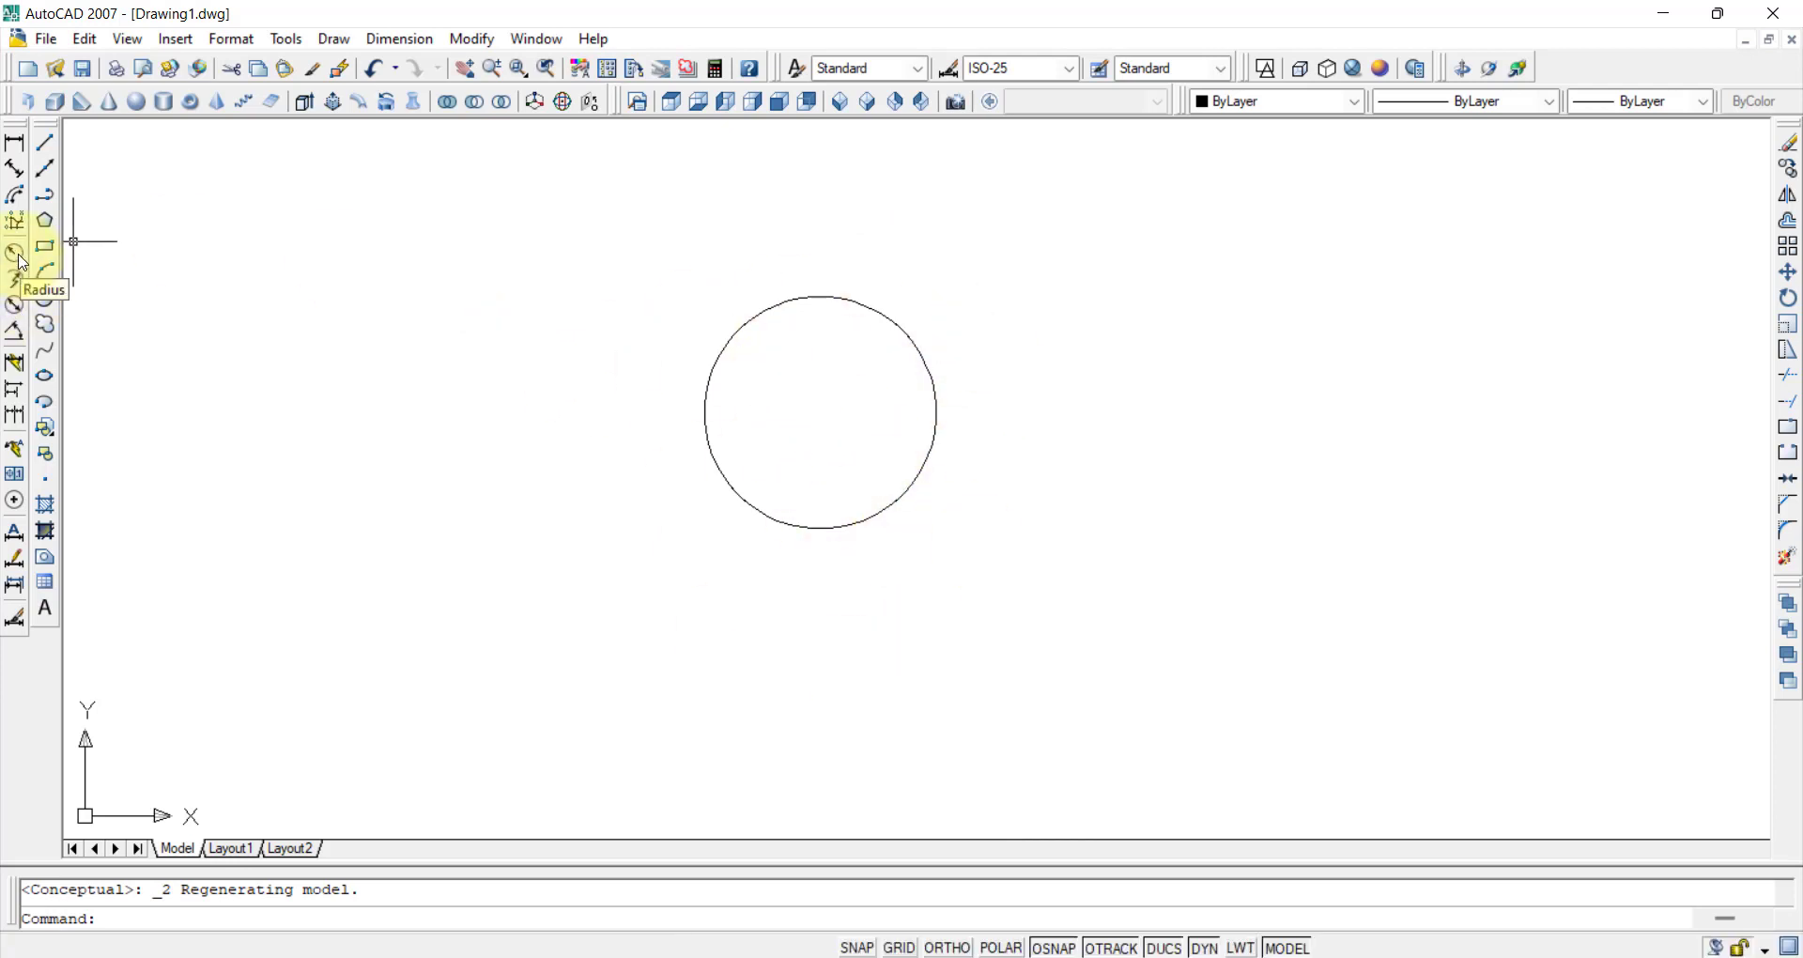
{"action": "left_click", "coordinate": [749, 322]}
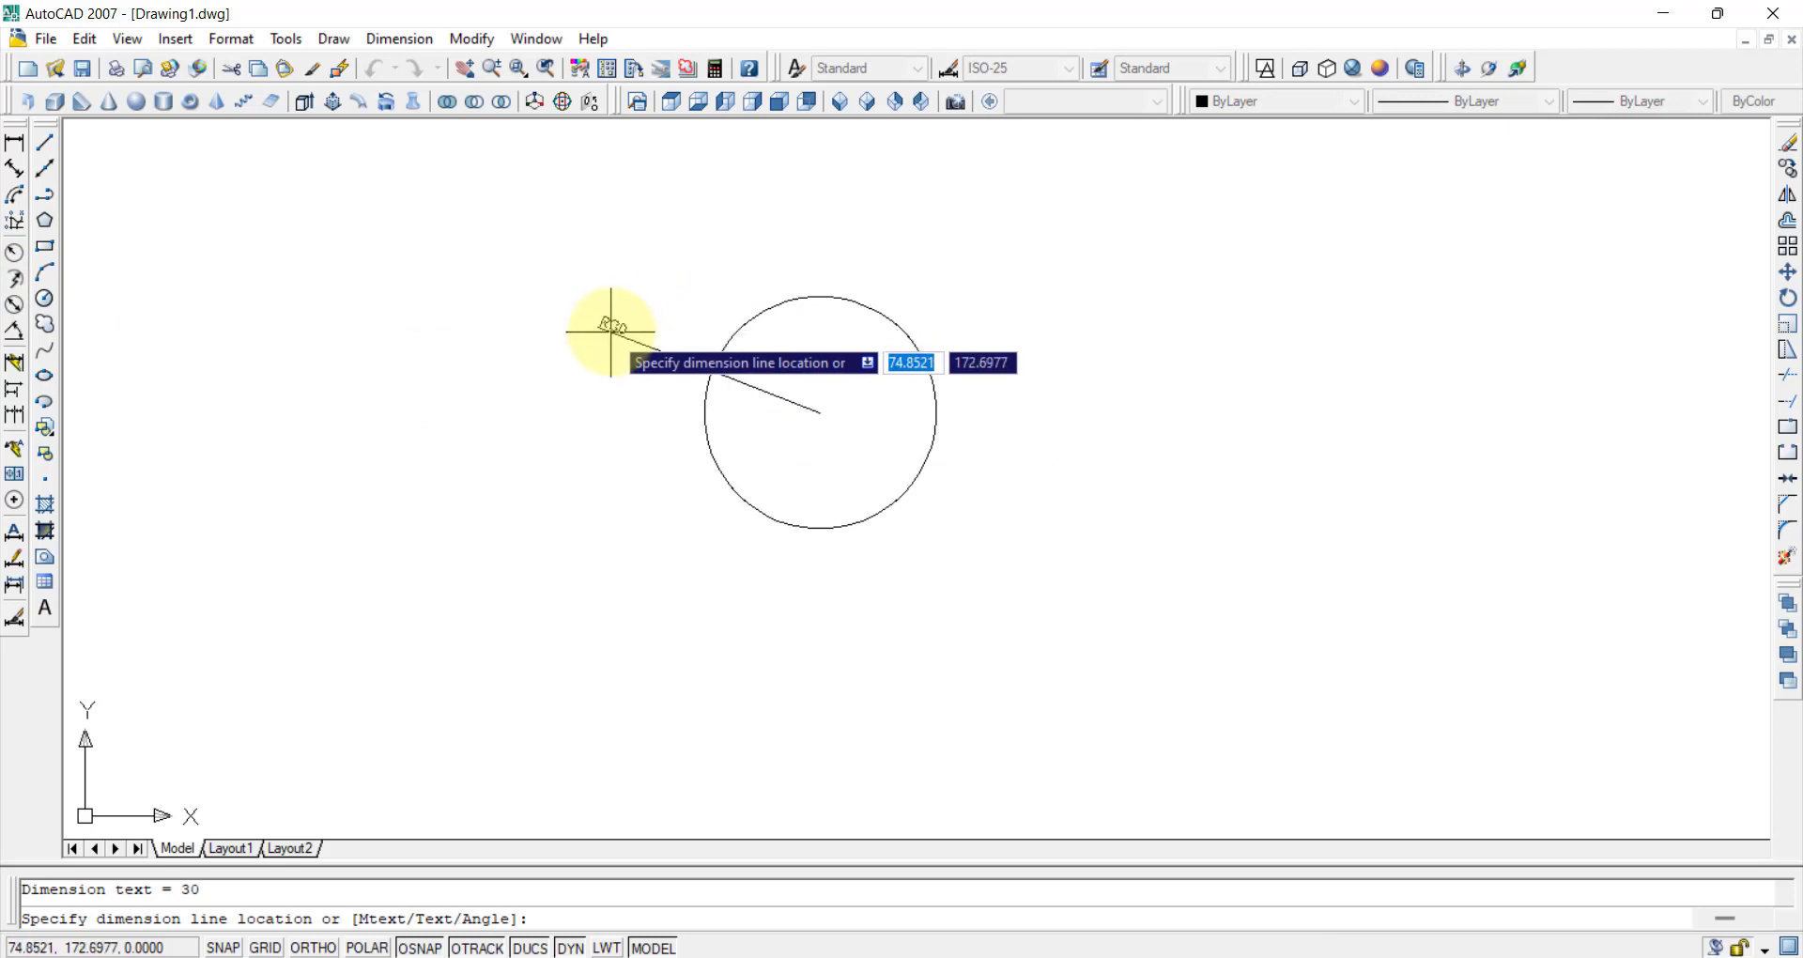
{"action": "left_click", "coordinate": [611, 316]}
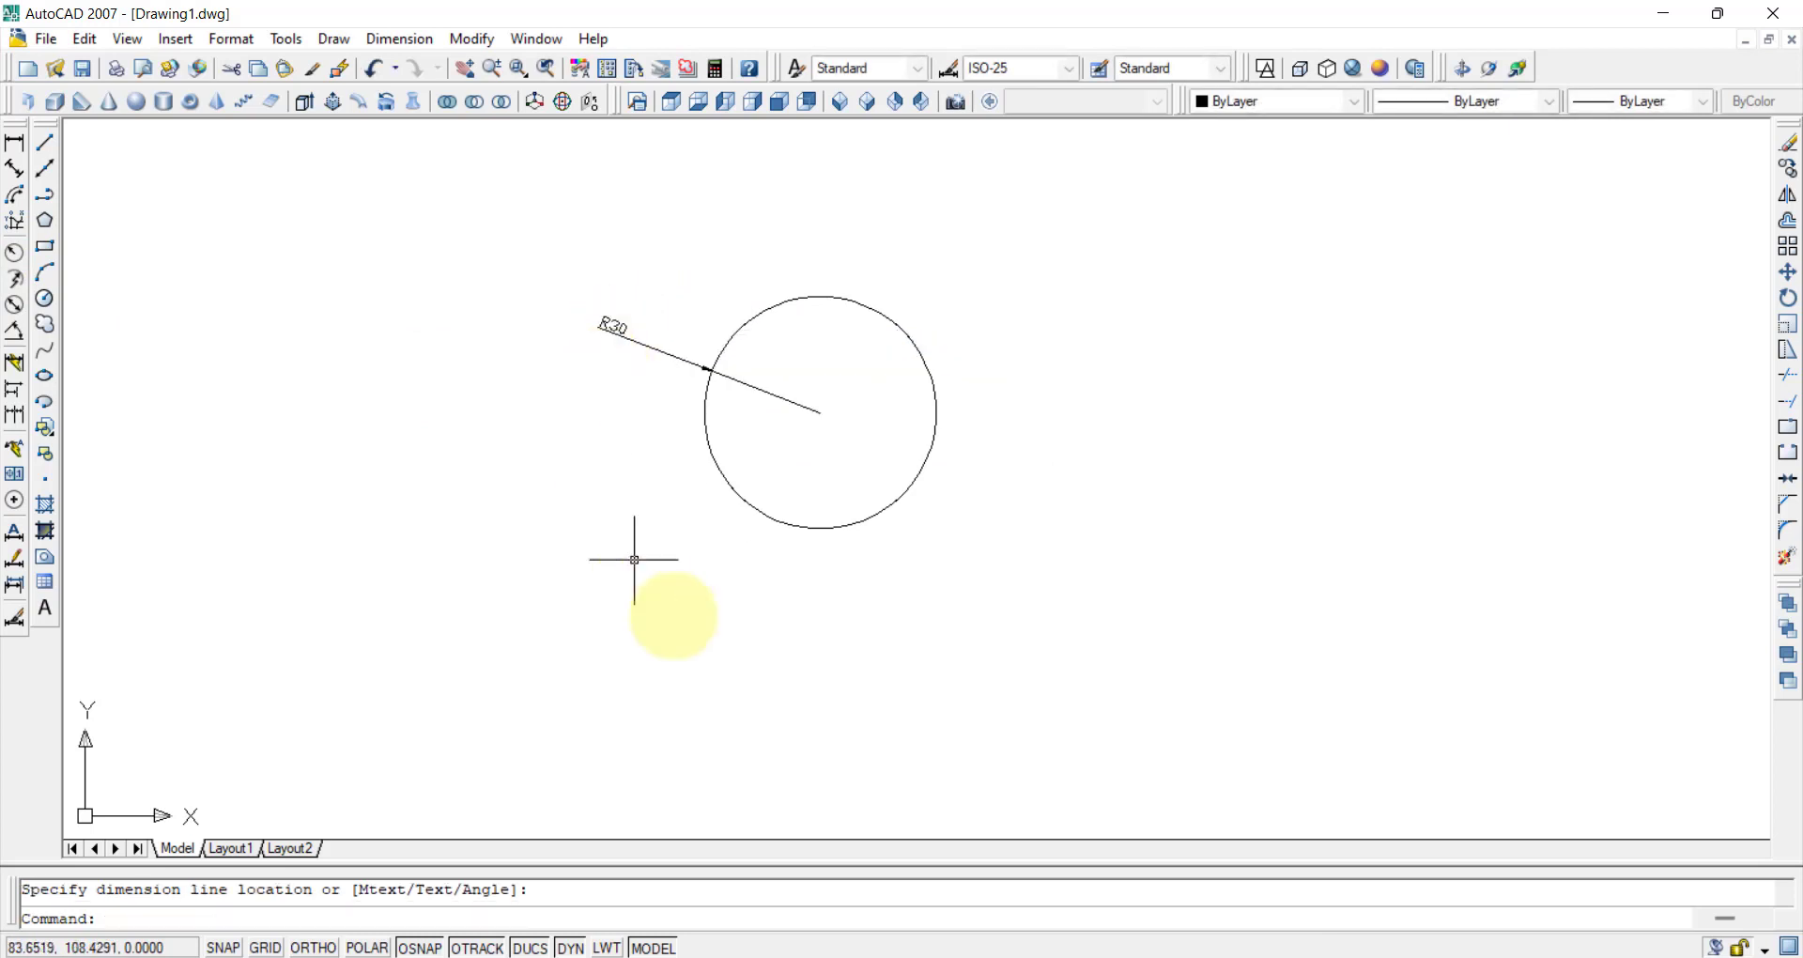
Dimension the first cylinder's height in the front view, from top centre to base centre, placing the dimension line outside its left side.
{"action": "left_click", "coordinate": [779, 103]}
{"action": "scroll", "coordinate": [732, 385], "scroll_direction": "down", "scroll_amount": 2}
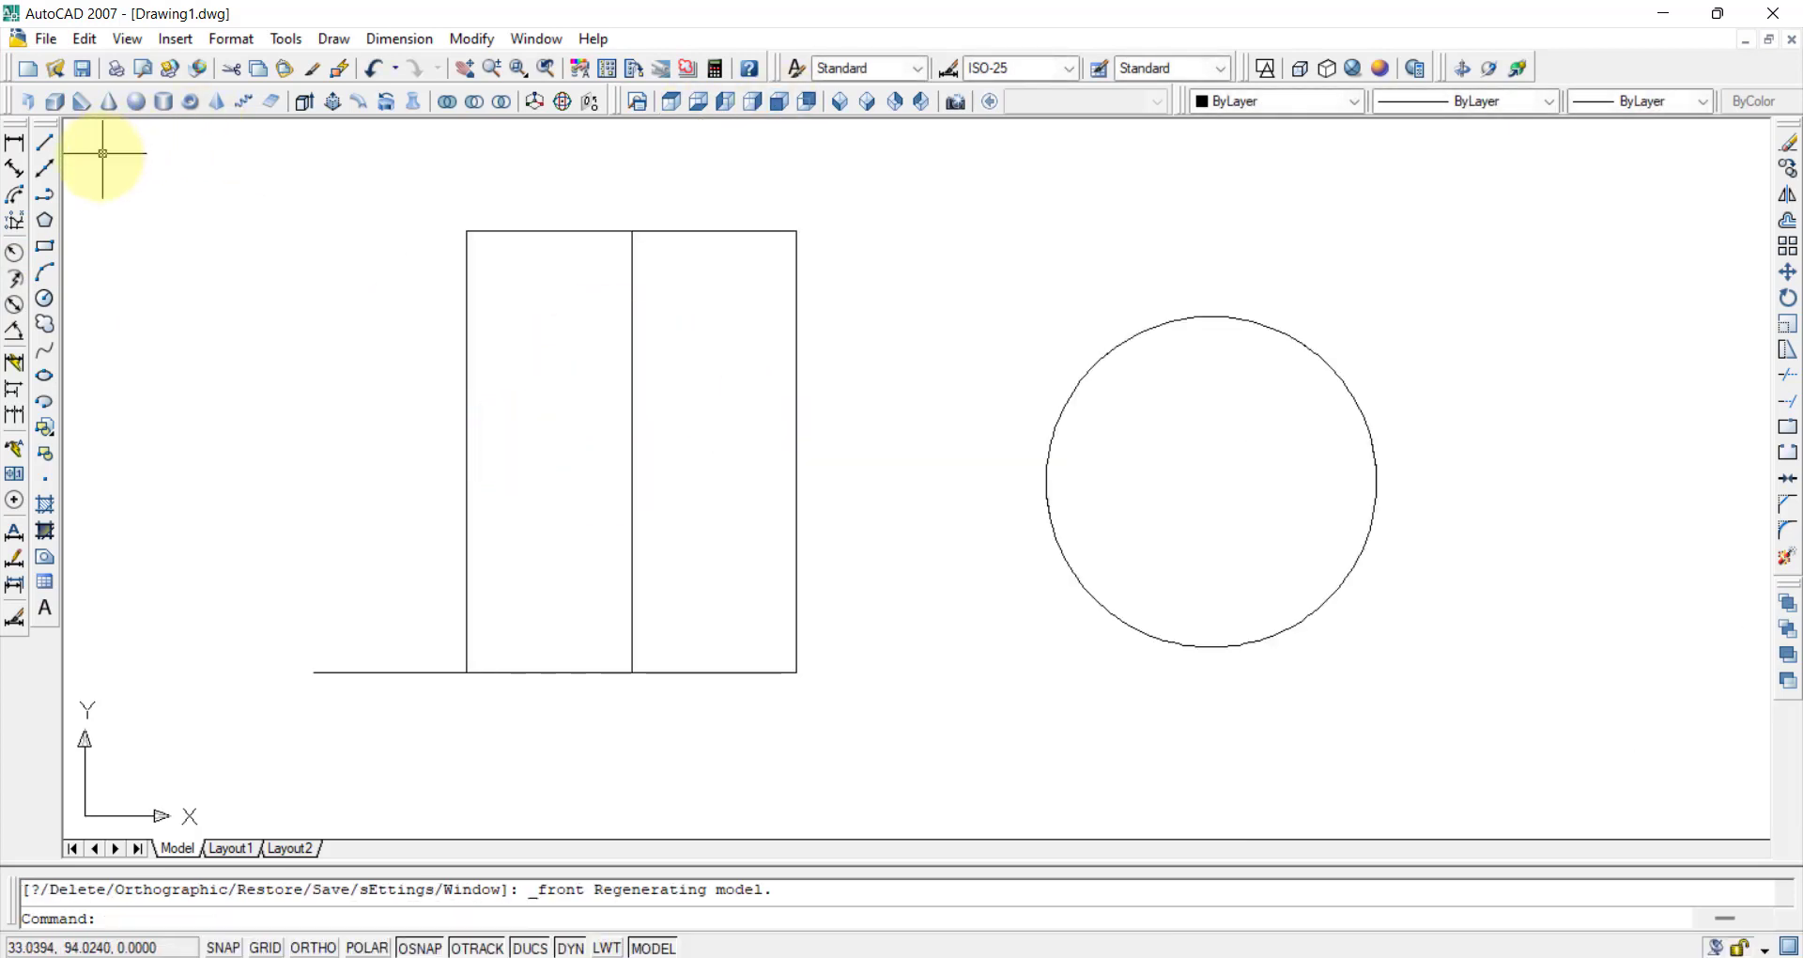
{"action": "left_click", "coordinate": [15, 146]}
{"action": "left_click", "coordinate": [632, 231]}
{"action": "left_click", "coordinate": [632, 671]}
{"action": "left_click", "coordinate": [340, 636]}
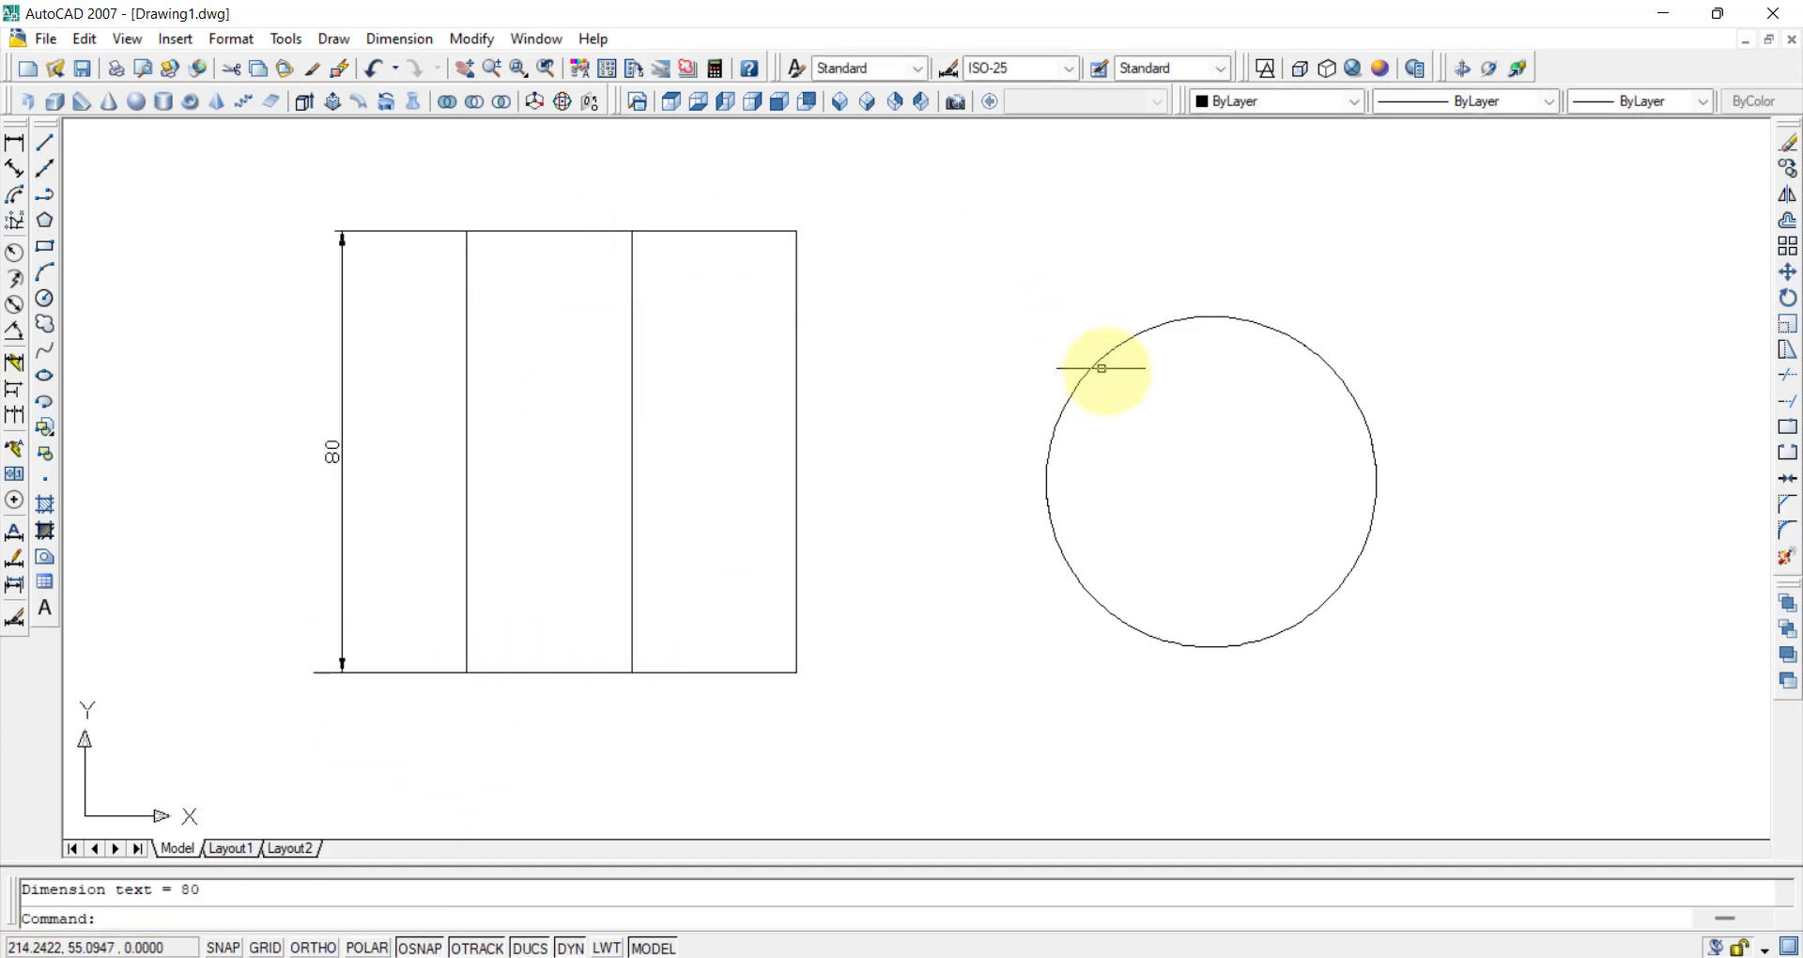
Erase the second cylinder and, in SW Isometric, move the height dimension so its upper end meets the remaining cylinder's top centre.
{"action": "key", "text": "Delete"}
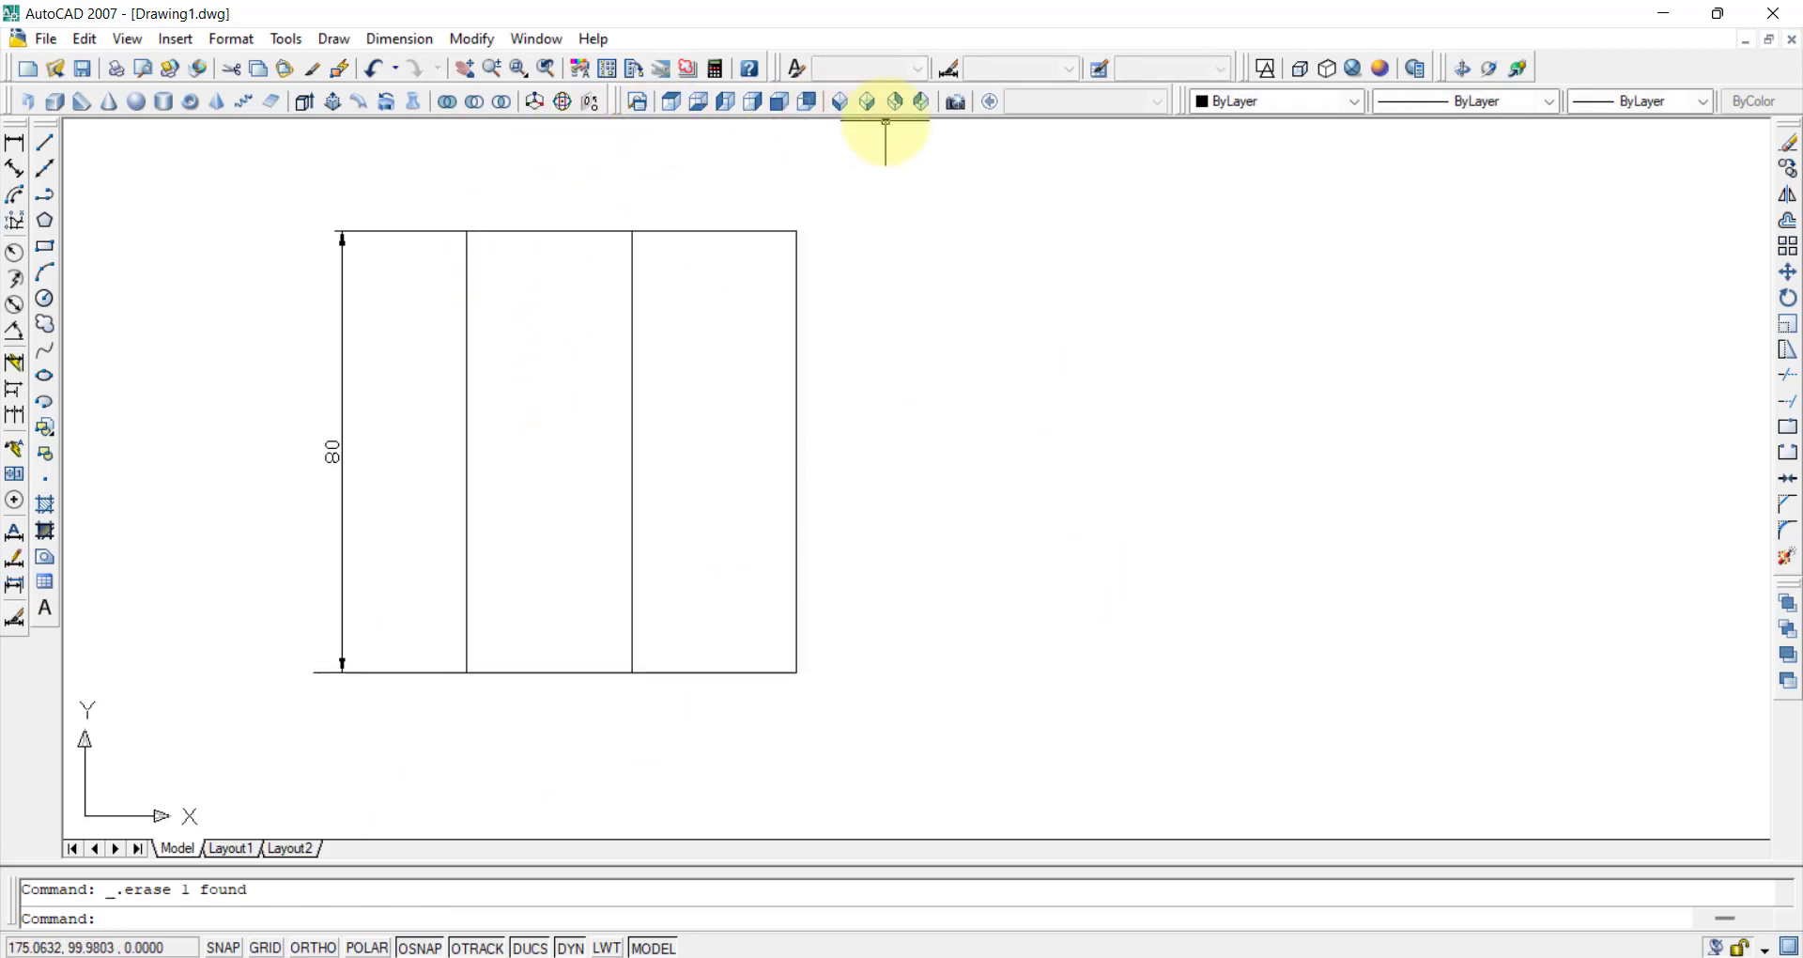
{"action": "left_click", "coordinate": [844, 105]}
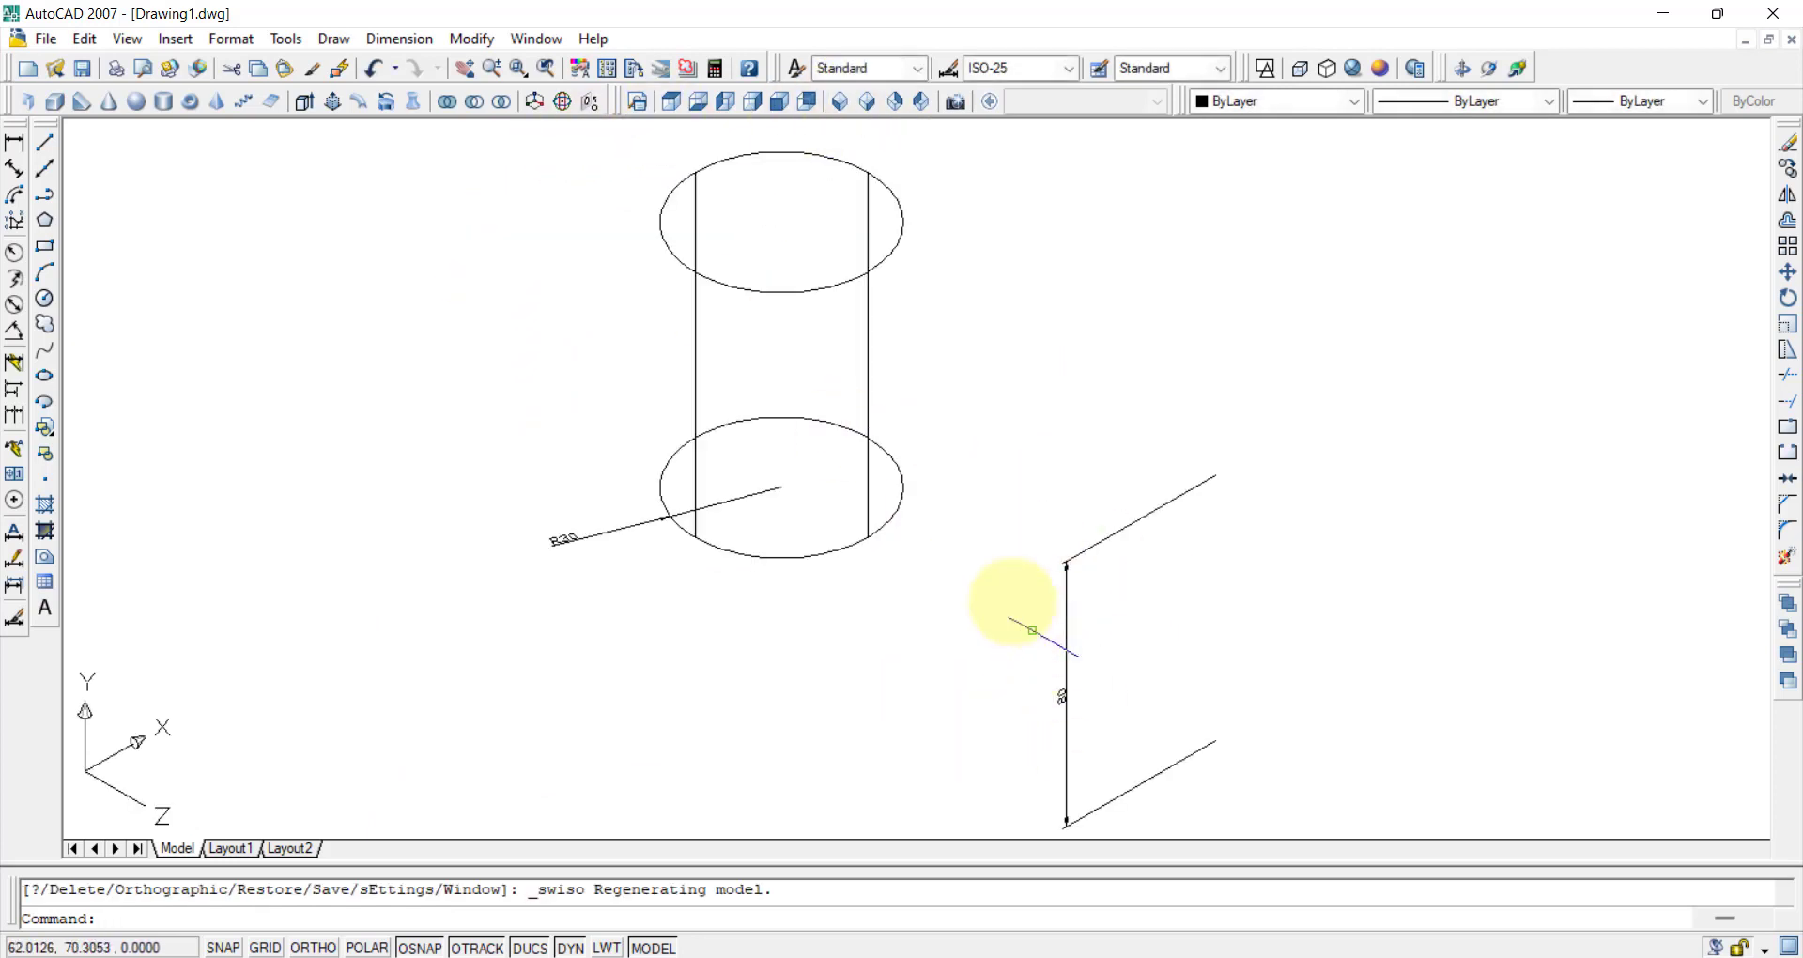
{"action": "middle_click_drag", "start_coordinate": [938, 595], "coordinate": [998, 656]}
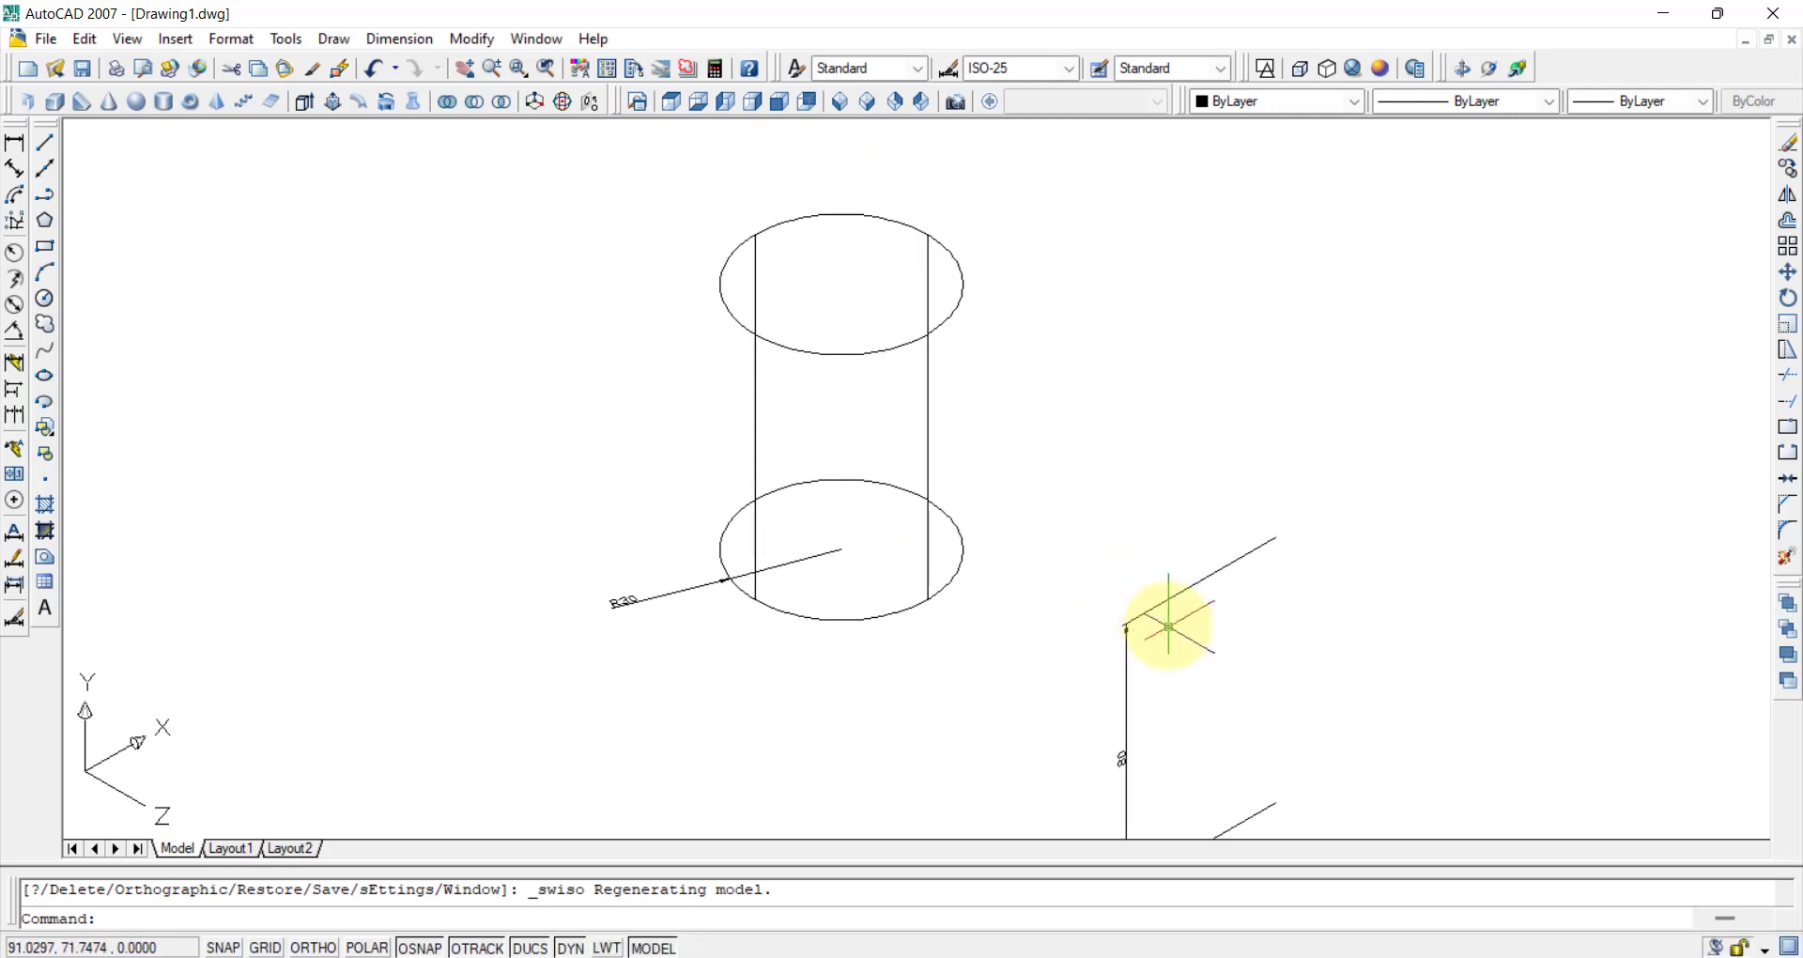
{"action": "left_click", "coordinate": [1167, 596]}
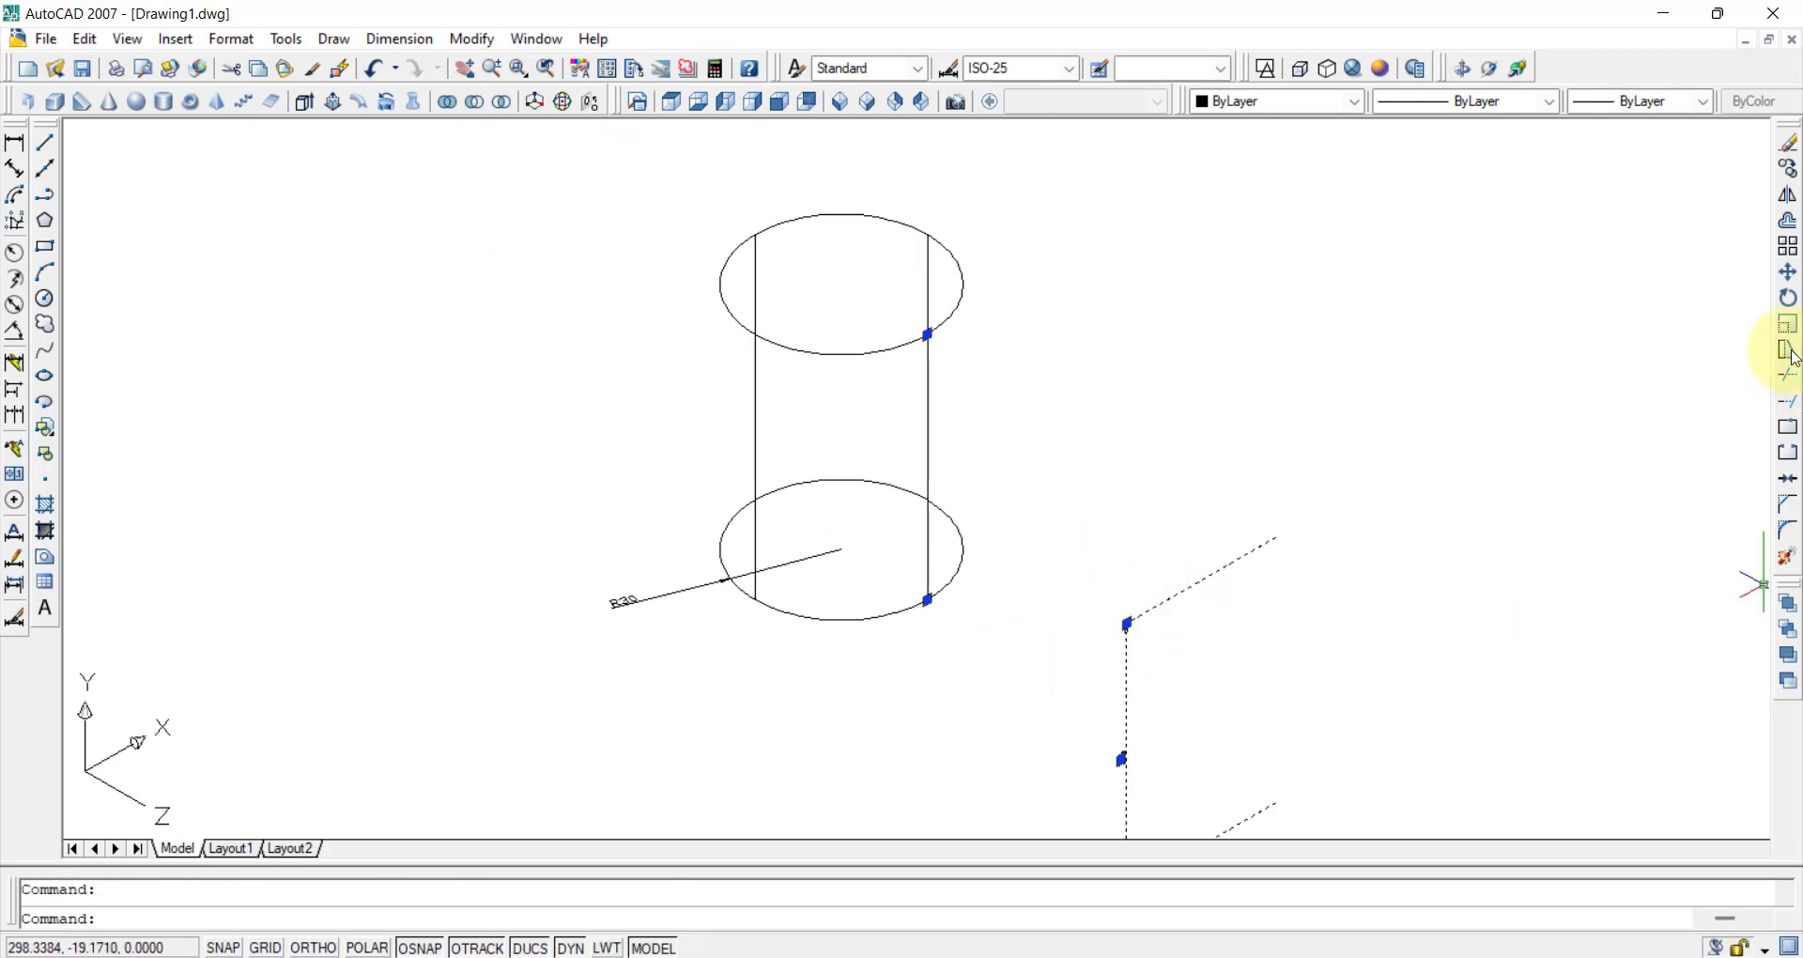
{"action": "left_click", "coordinate": [1791, 281]}
{"action": "left_click", "coordinate": [1276, 538]}
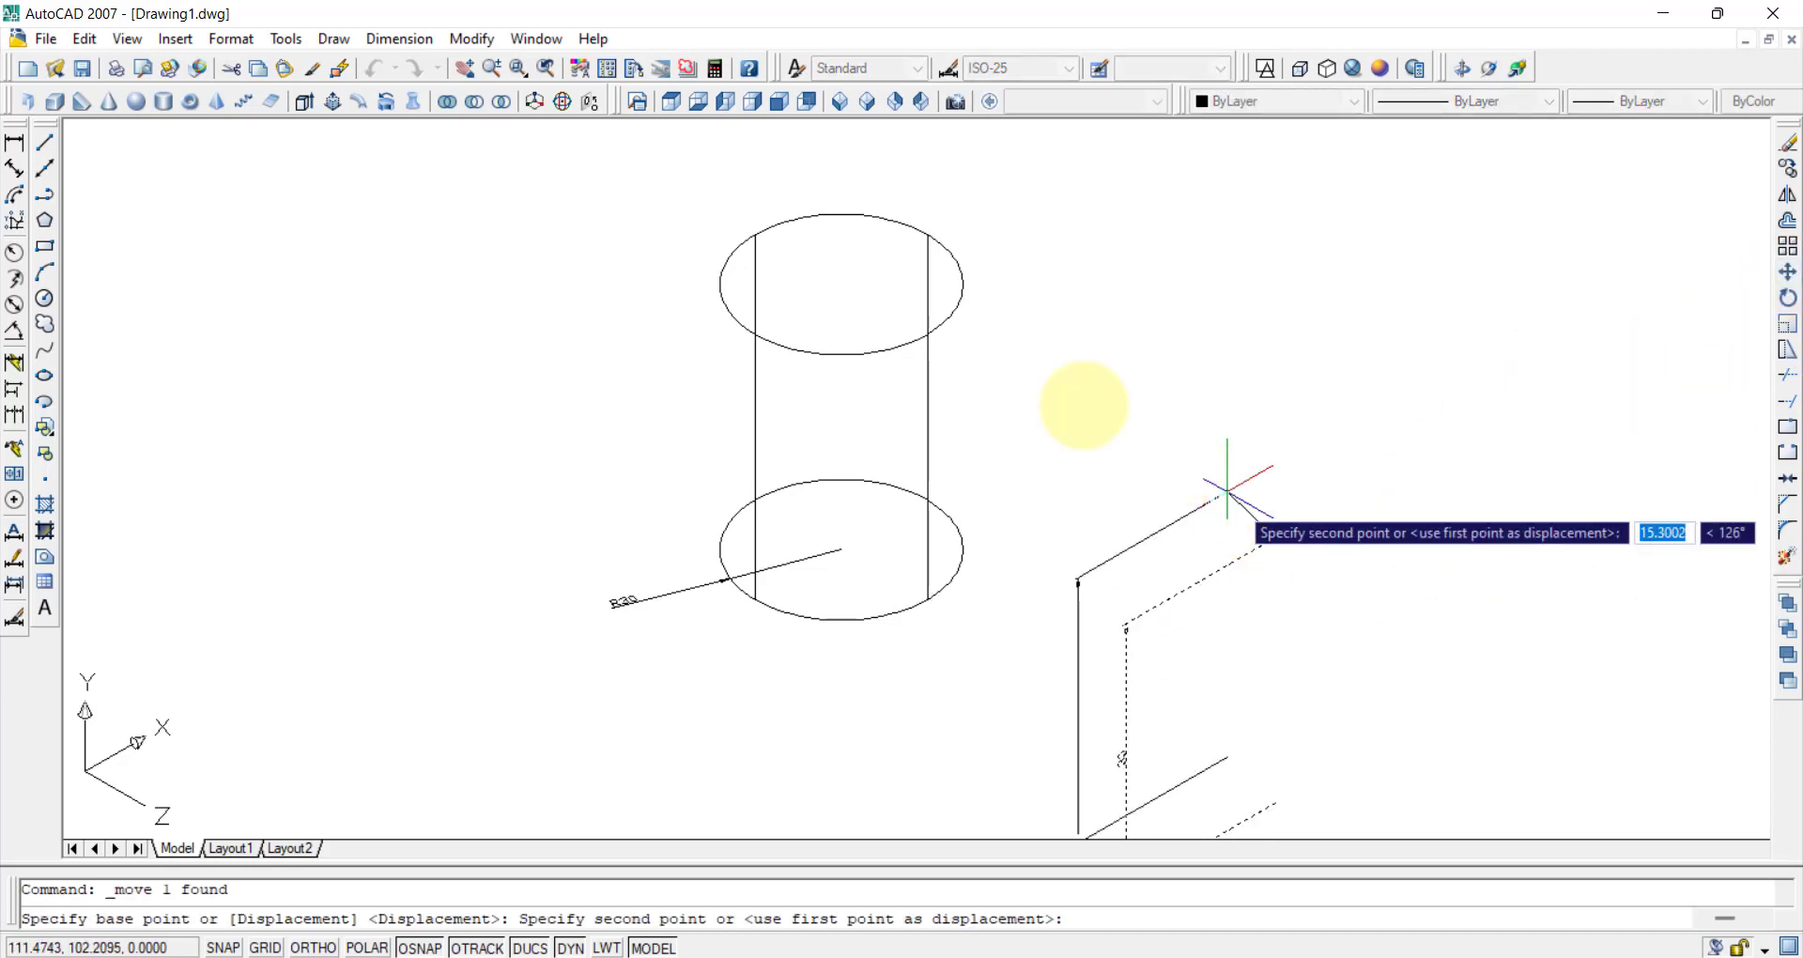
{"action": "left_click", "coordinate": [842, 283]}
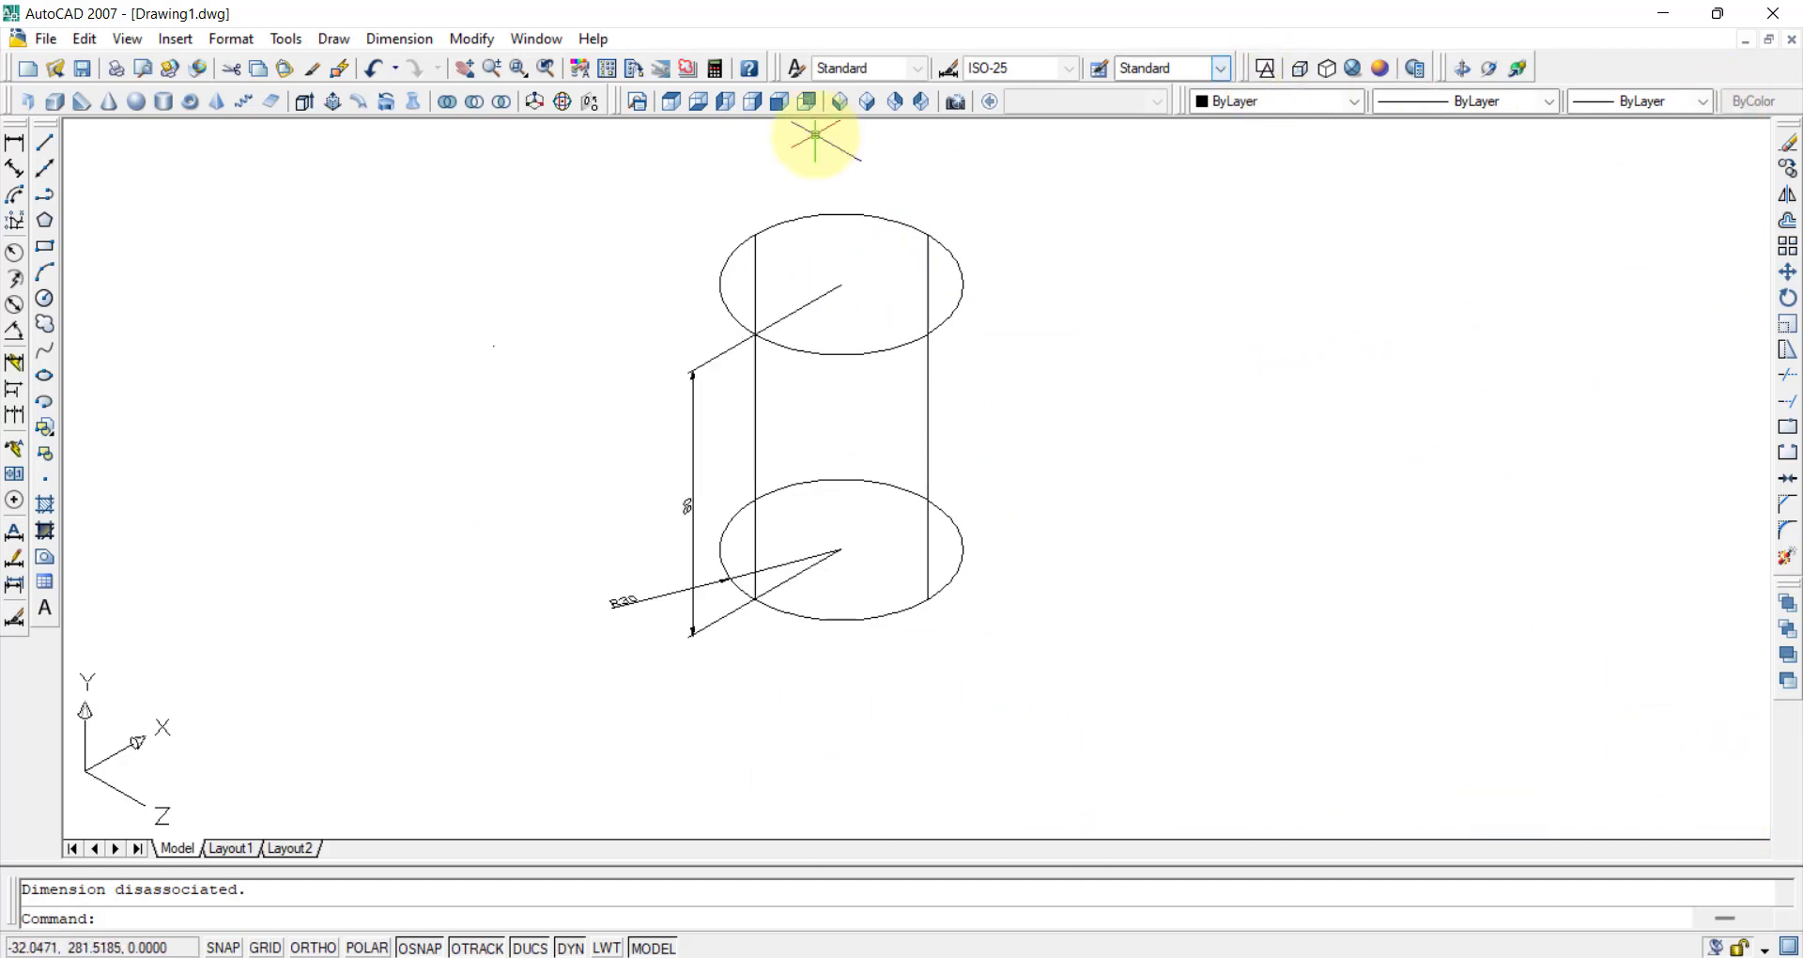
Inspect the dimensioned cylinder in the Conceptual visual style from SW Isometric.
{"action": "left_click", "coordinate": [840, 103]}
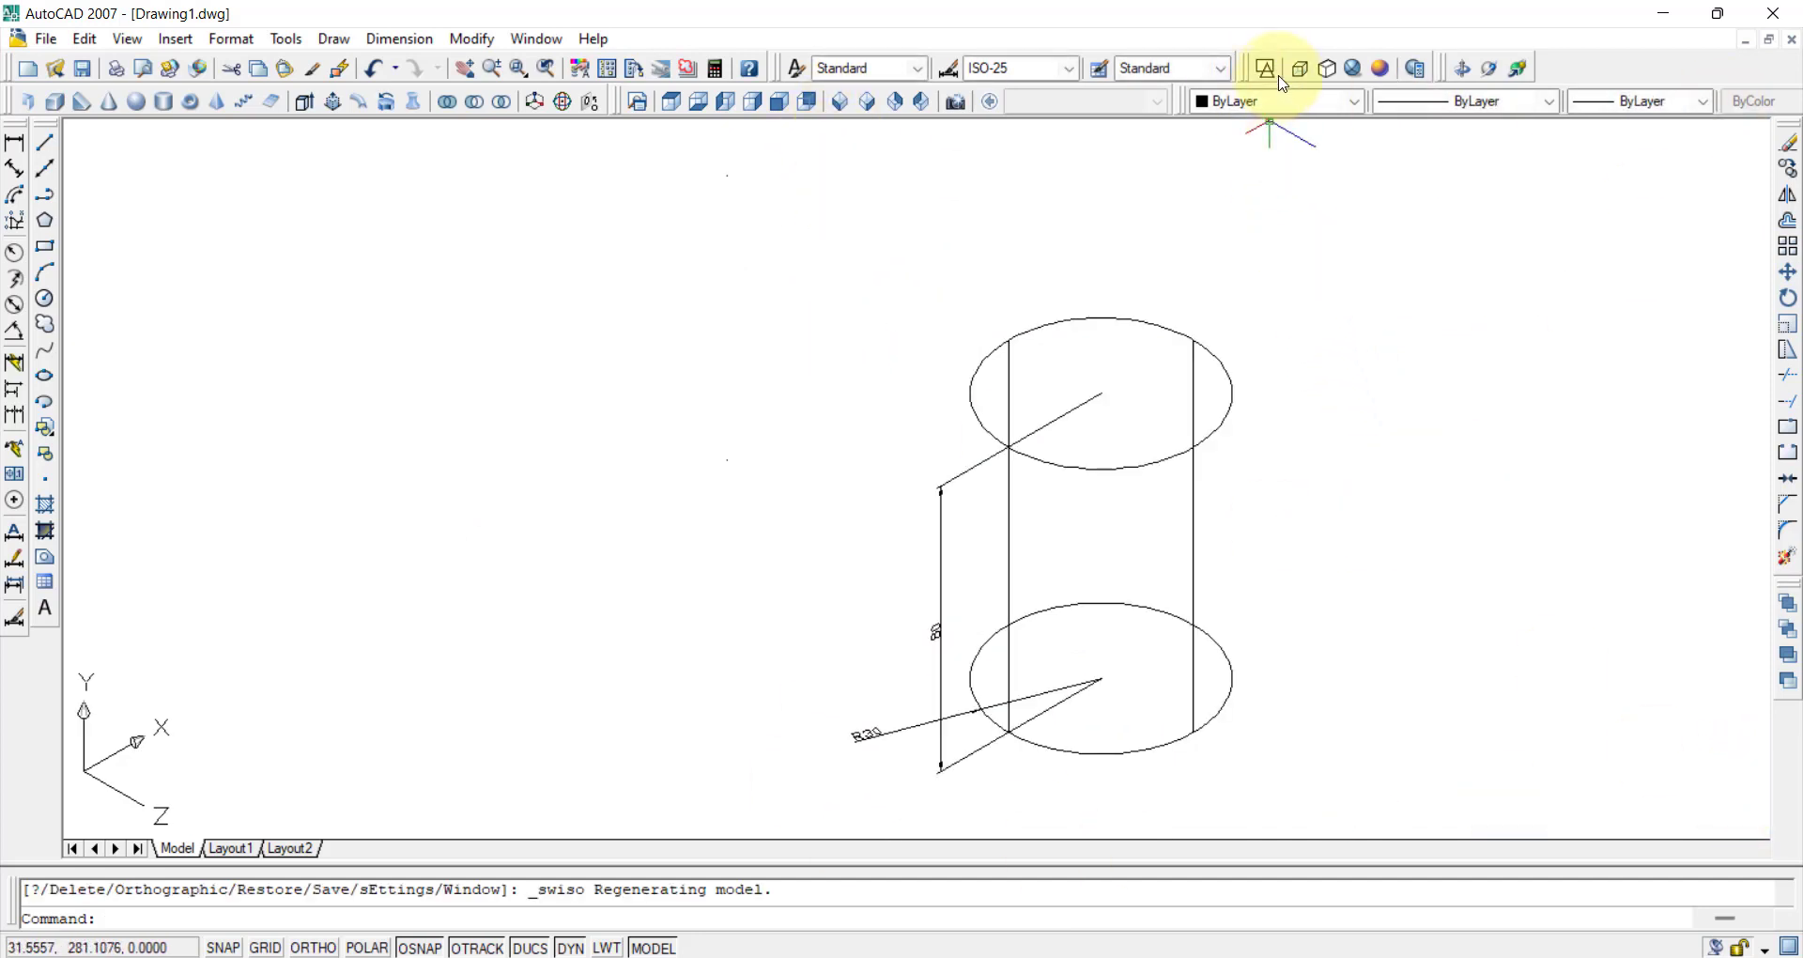
{"action": "left_click", "coordinate": [1352, 68]}
{"action": "middle_click_drag", "start_coordinate": [1388, 636], "coordinate": [1151, 544]}
{"action": "scroll", "coordinate": [1000, 592], "scroll_direction": "up", "scroll_amount": 2}
{"action": "middle_click_drag", "start_coordinate": [934, 592], "coordinate": [1067, 623]}
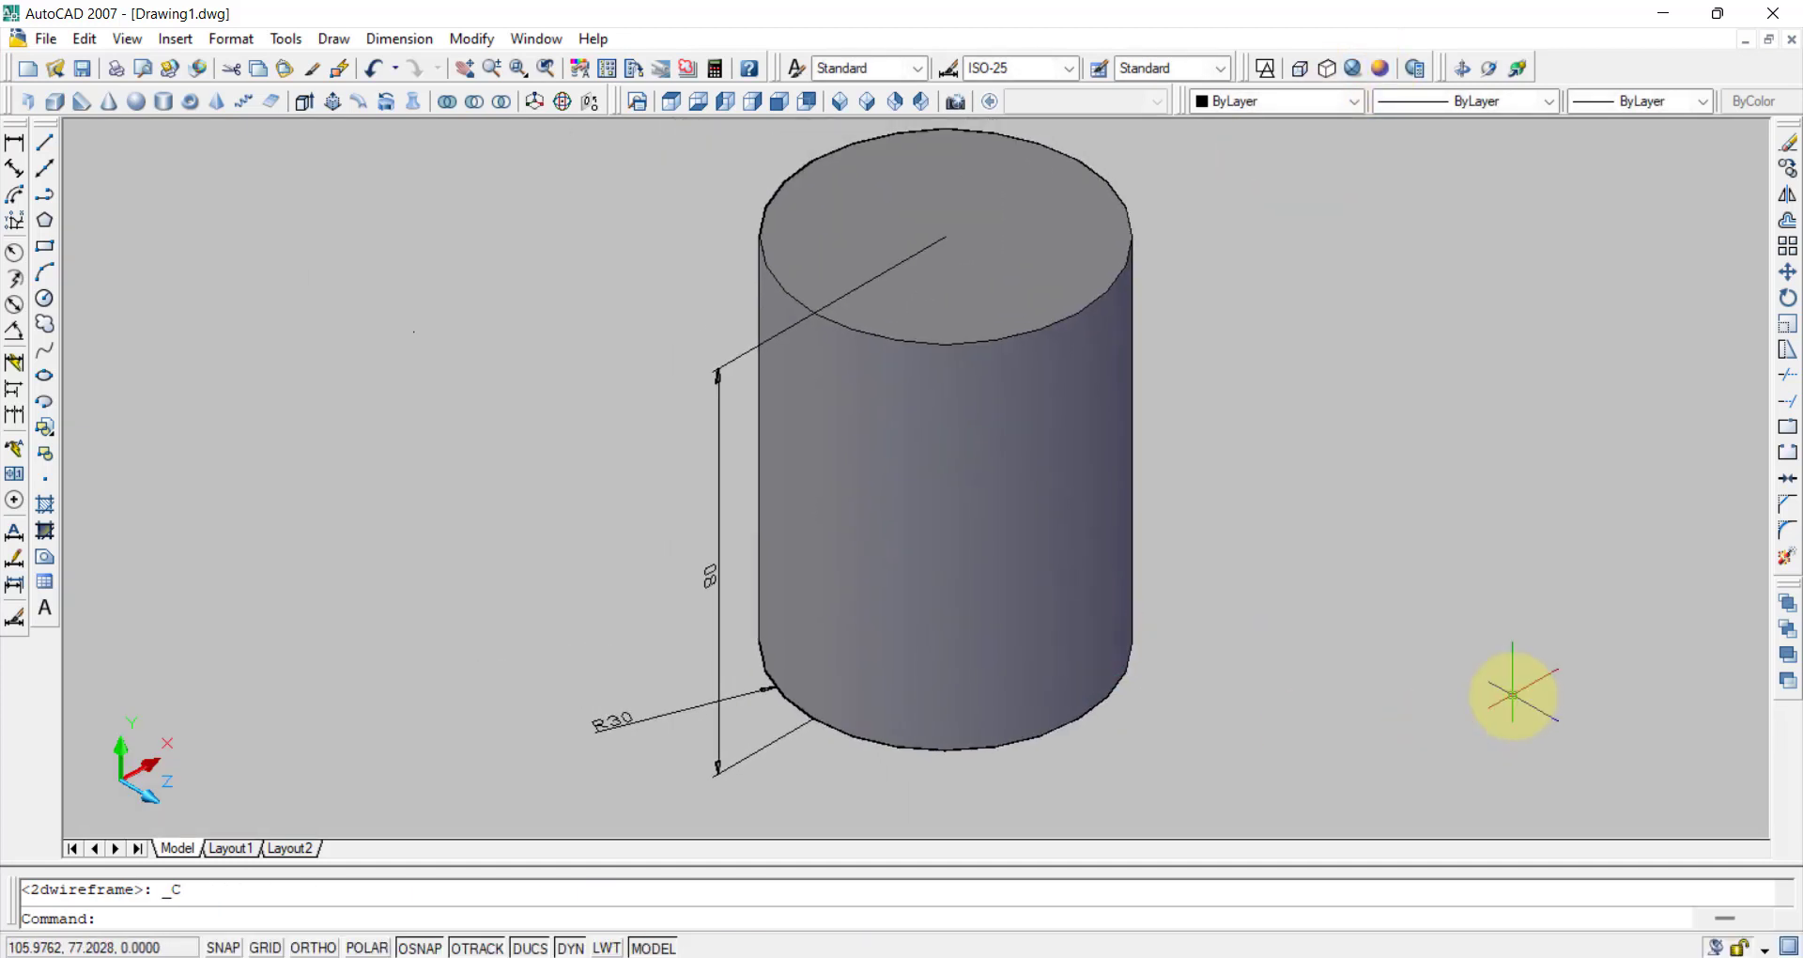
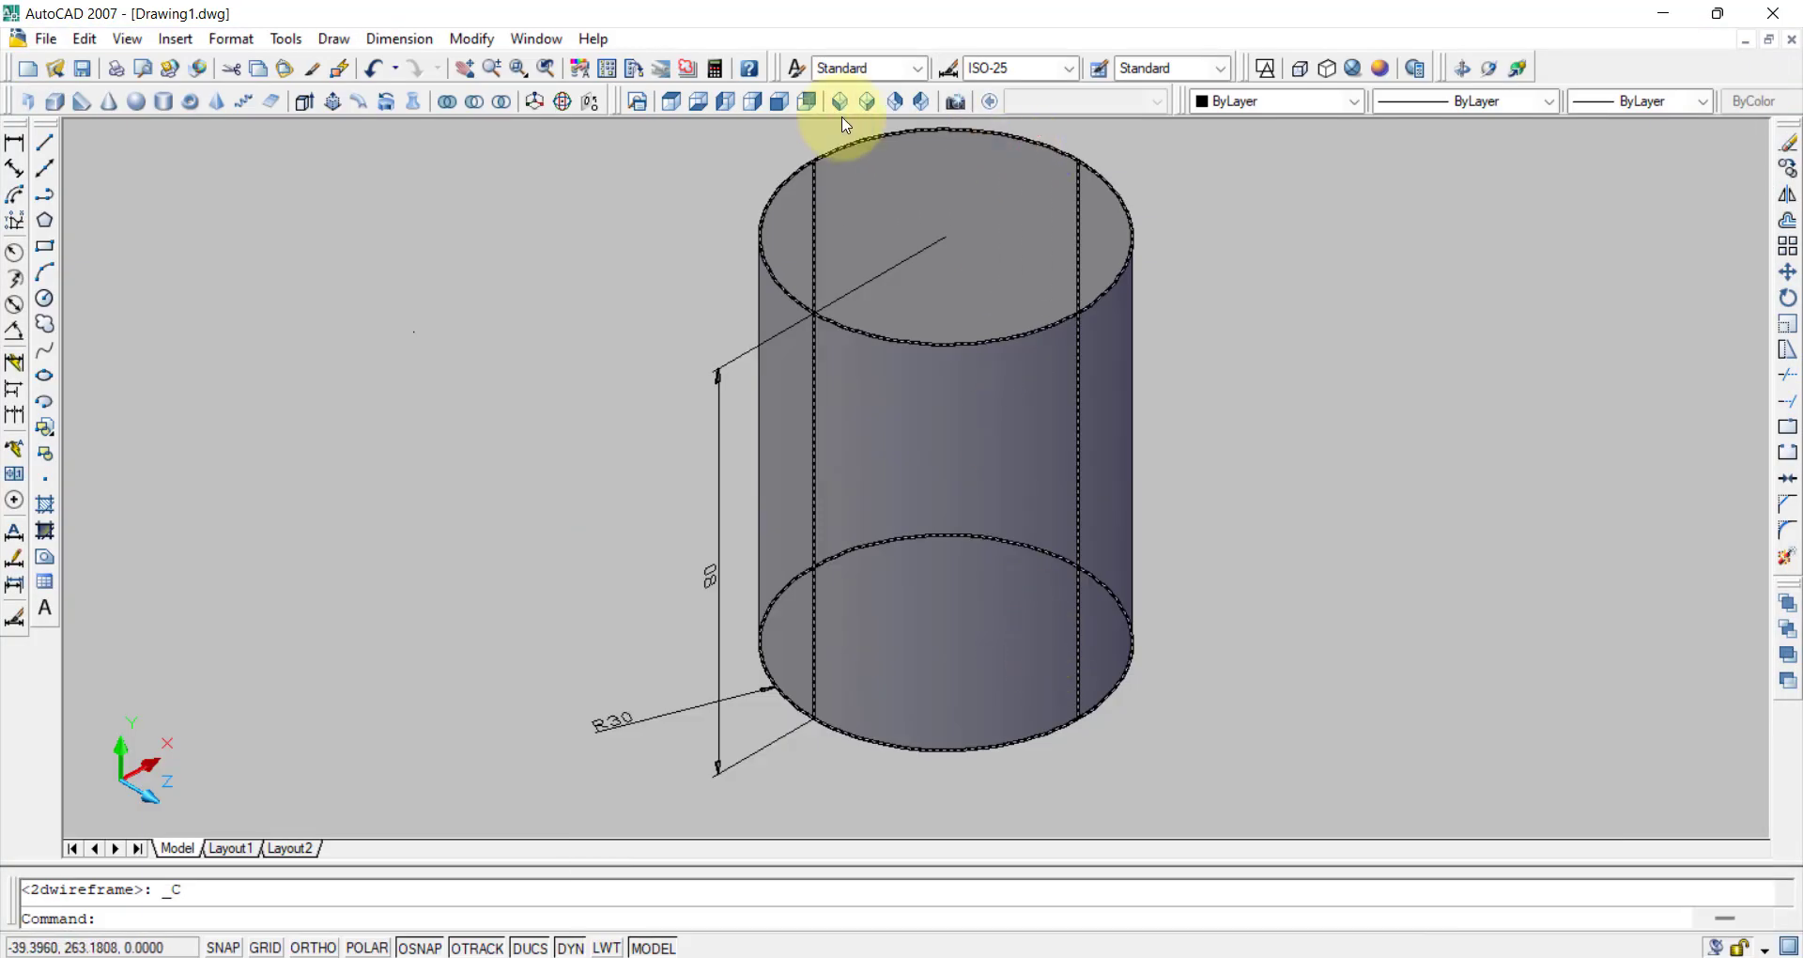
Erase the cylinder together with its radius and height dimensions.
{"action": "left_click", "coordinate": [1284, 682]}
{"action": "left_click", "coordinate": [588, 402]}
{"action": "key", "text": "Delete"}
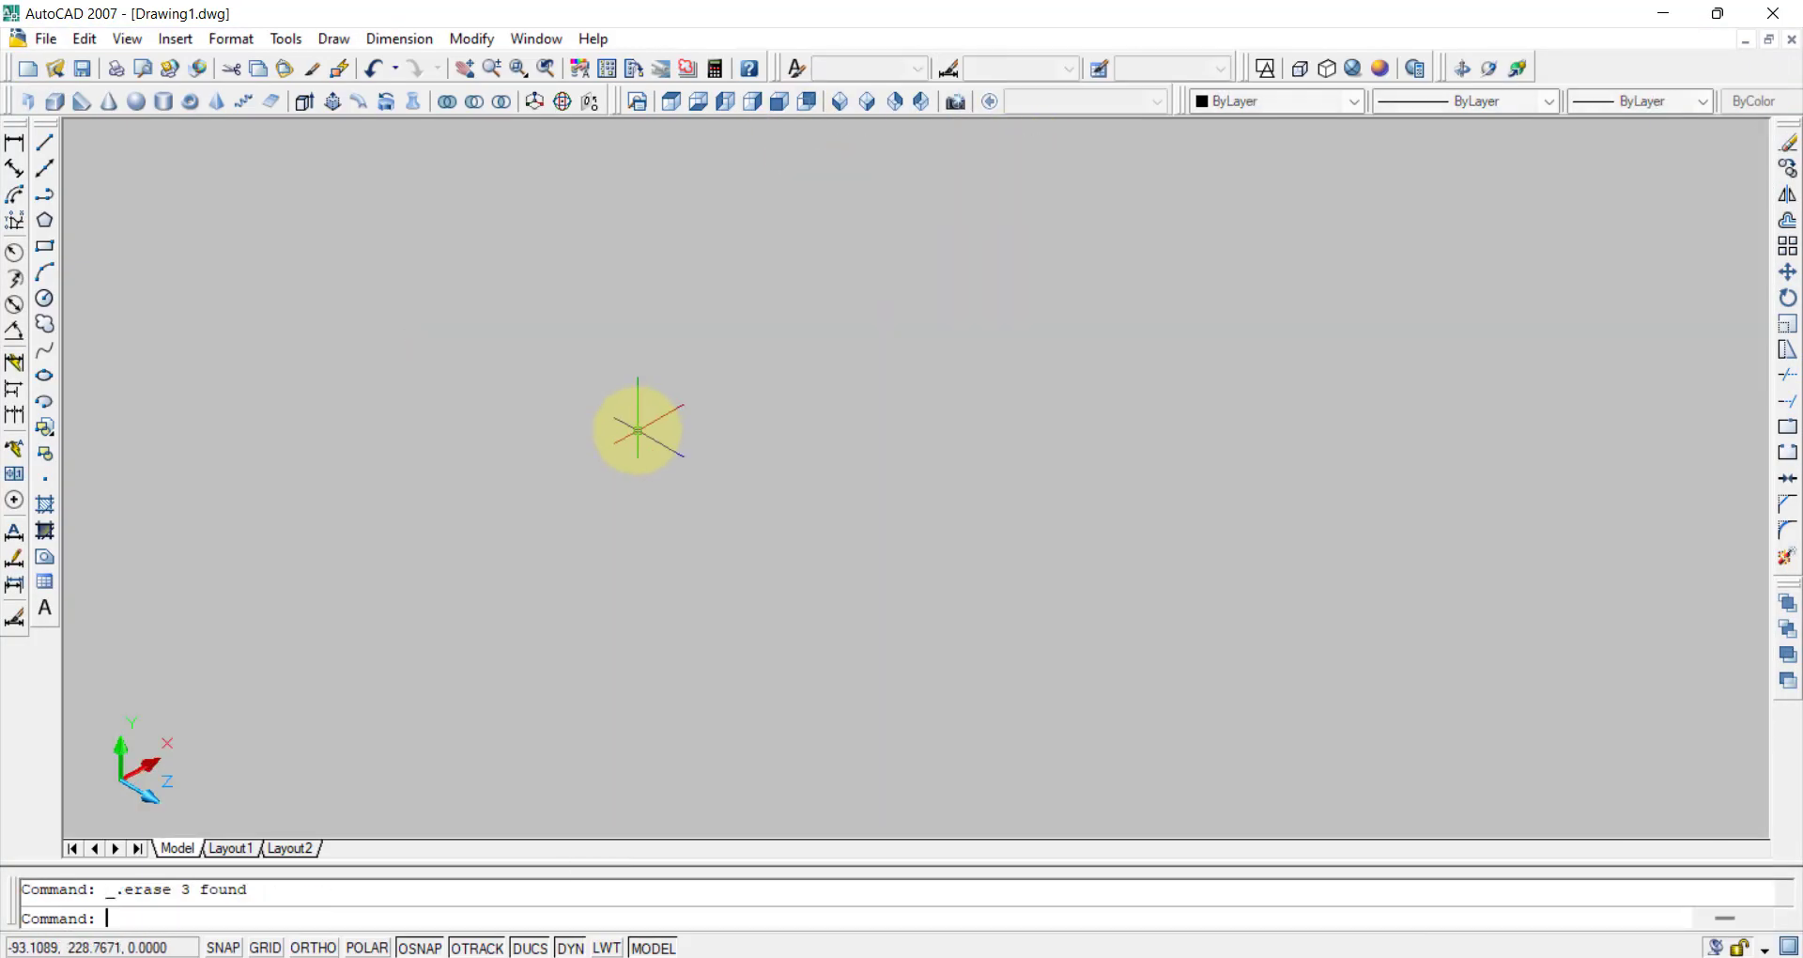
Draw a circle of radius 30 mm in the 2D wireframe top view.
{"action": "left_click", "coordinate": [1265, 71]}
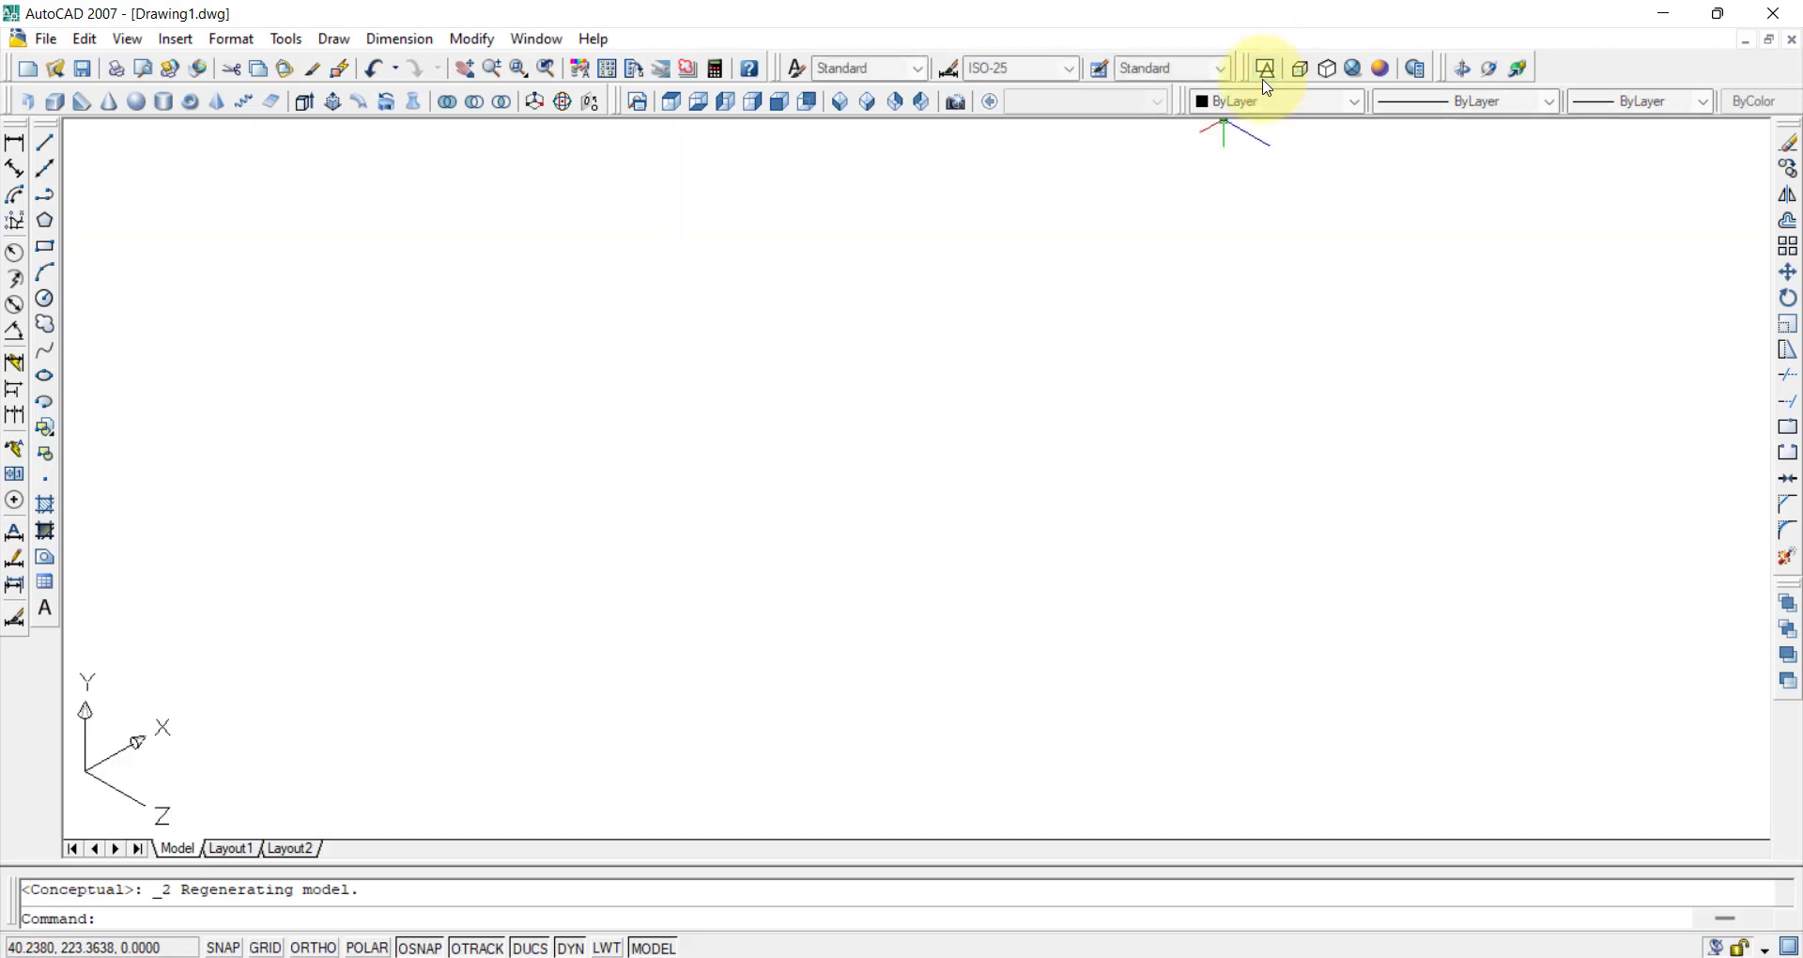
{"action": "left_click", "coordinate": [672, 103]}
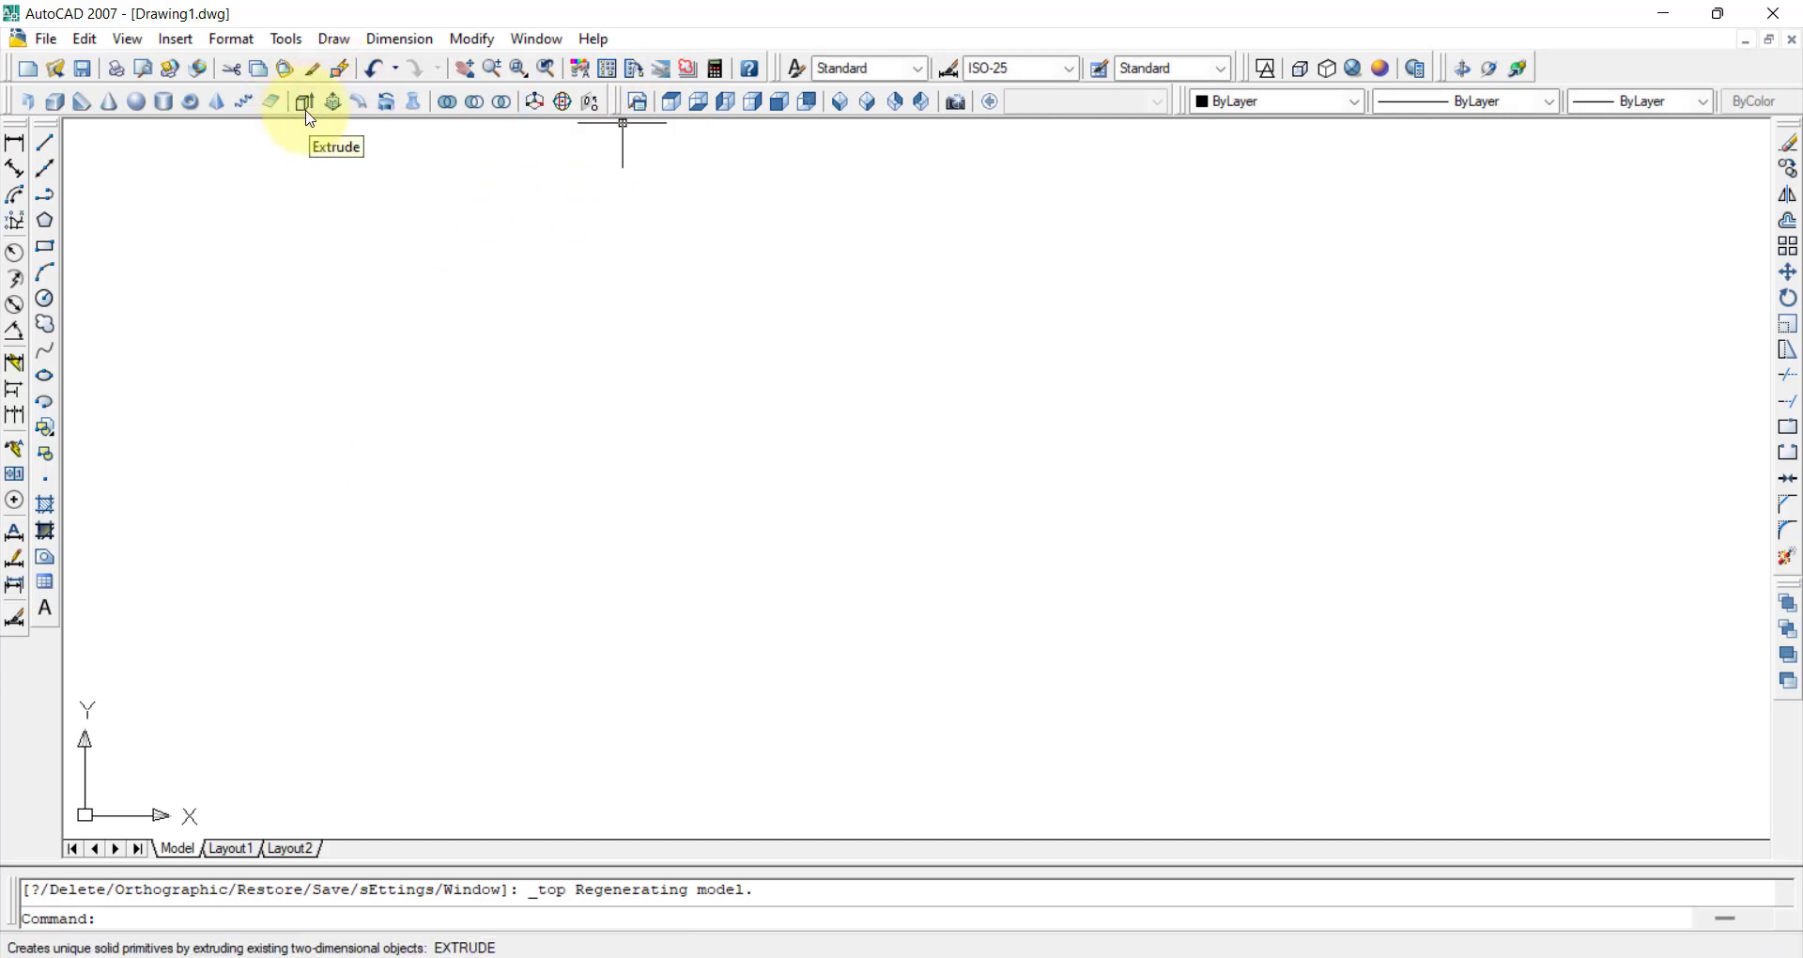
{"action": "left_click", "coordinate": [46, 305]}
{"action": "left_click", "coordinate": [574, 495]}
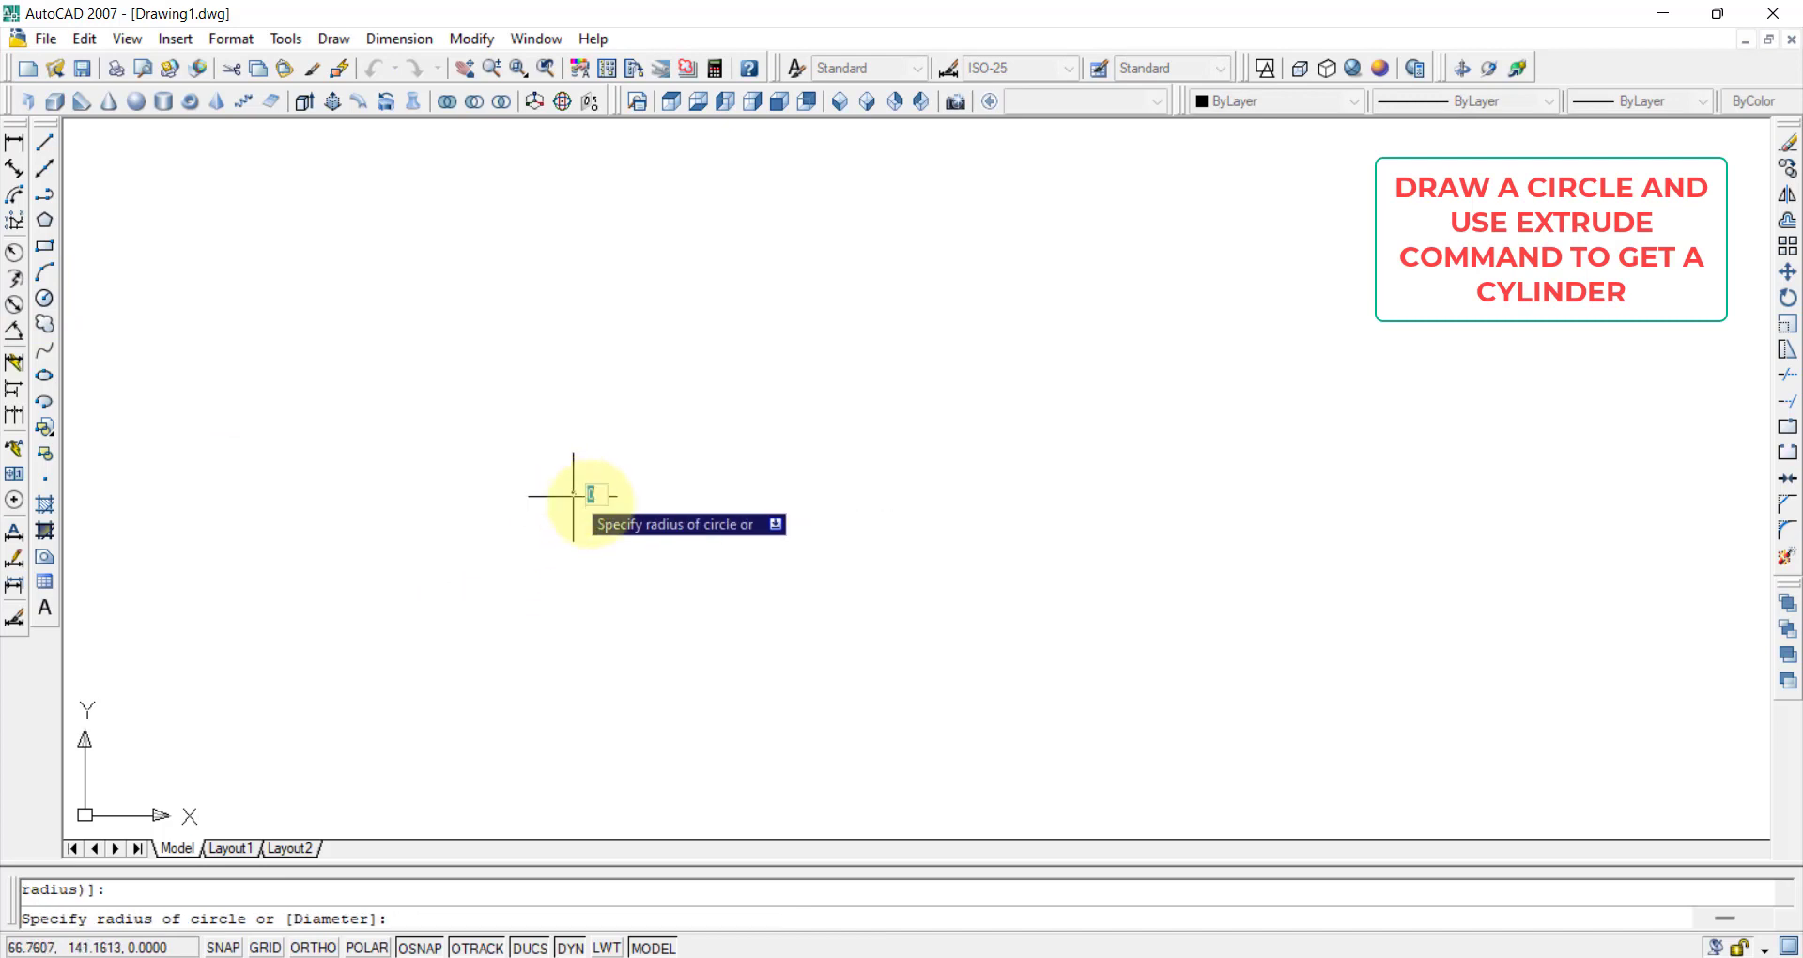
{"action": "type", "text": "30"}
{"action": "key", "text": "Return"}
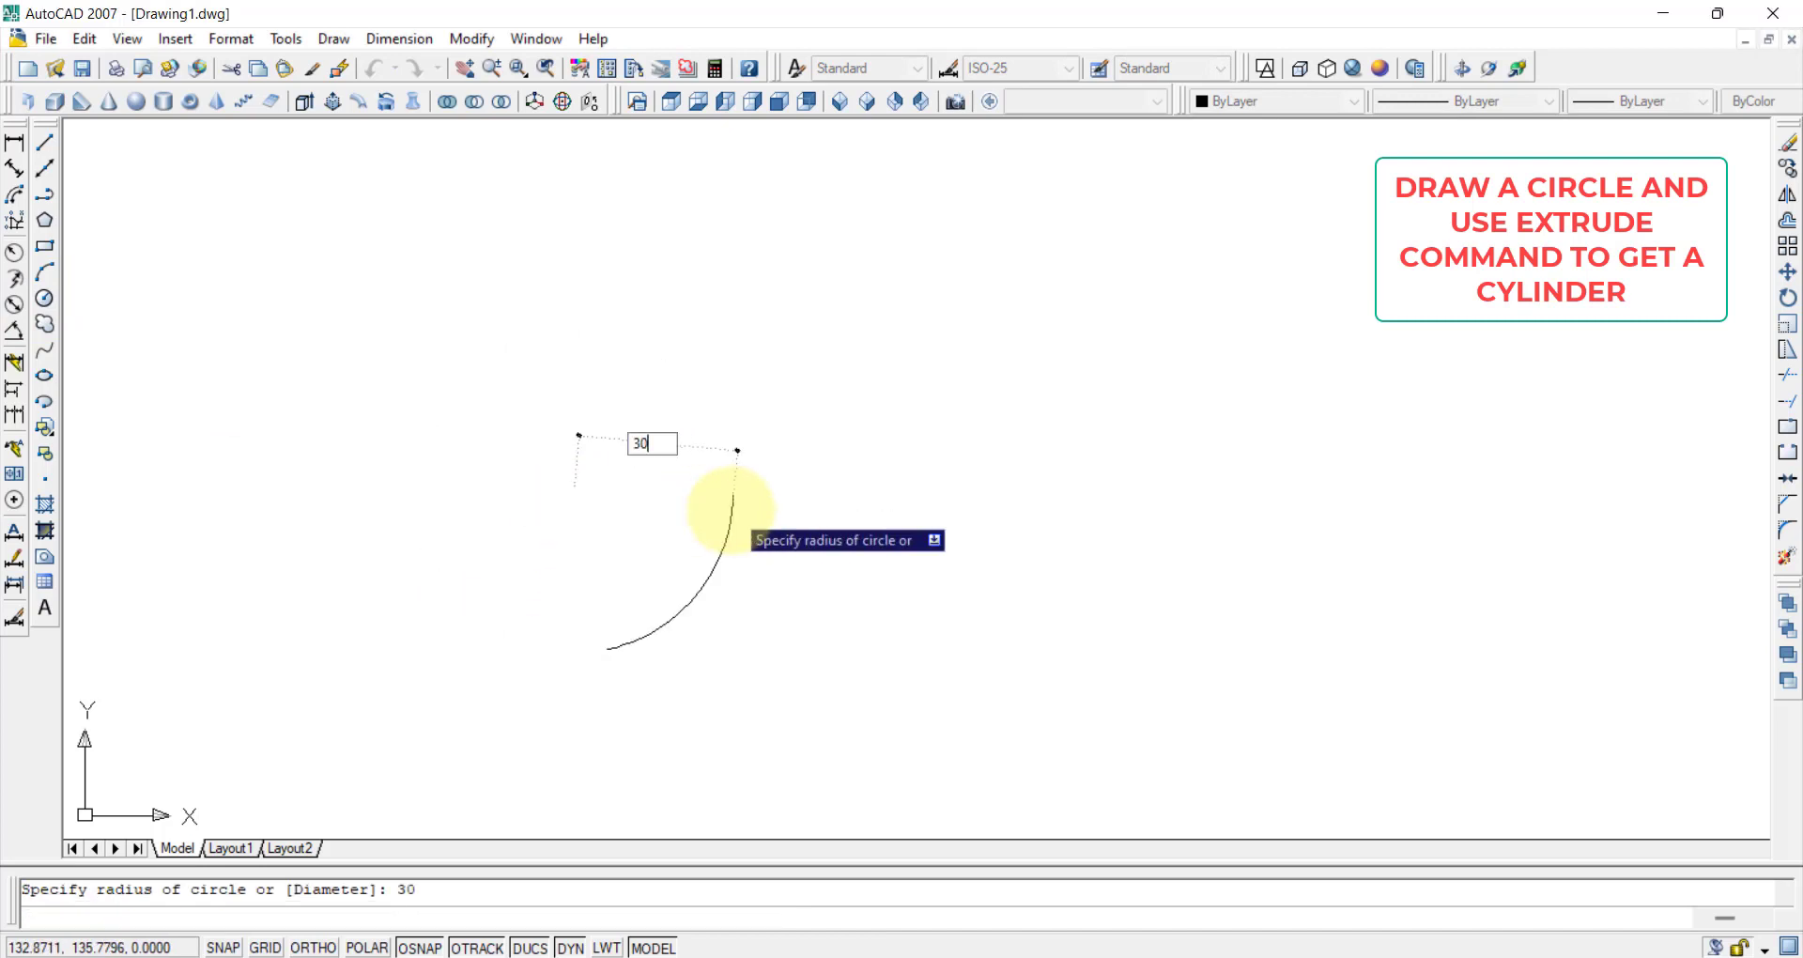
Extrude the circle to a height of 80 mm and view the solid from SW Isometric.
{"action": "left_click", "coordinate": [303, 103]}
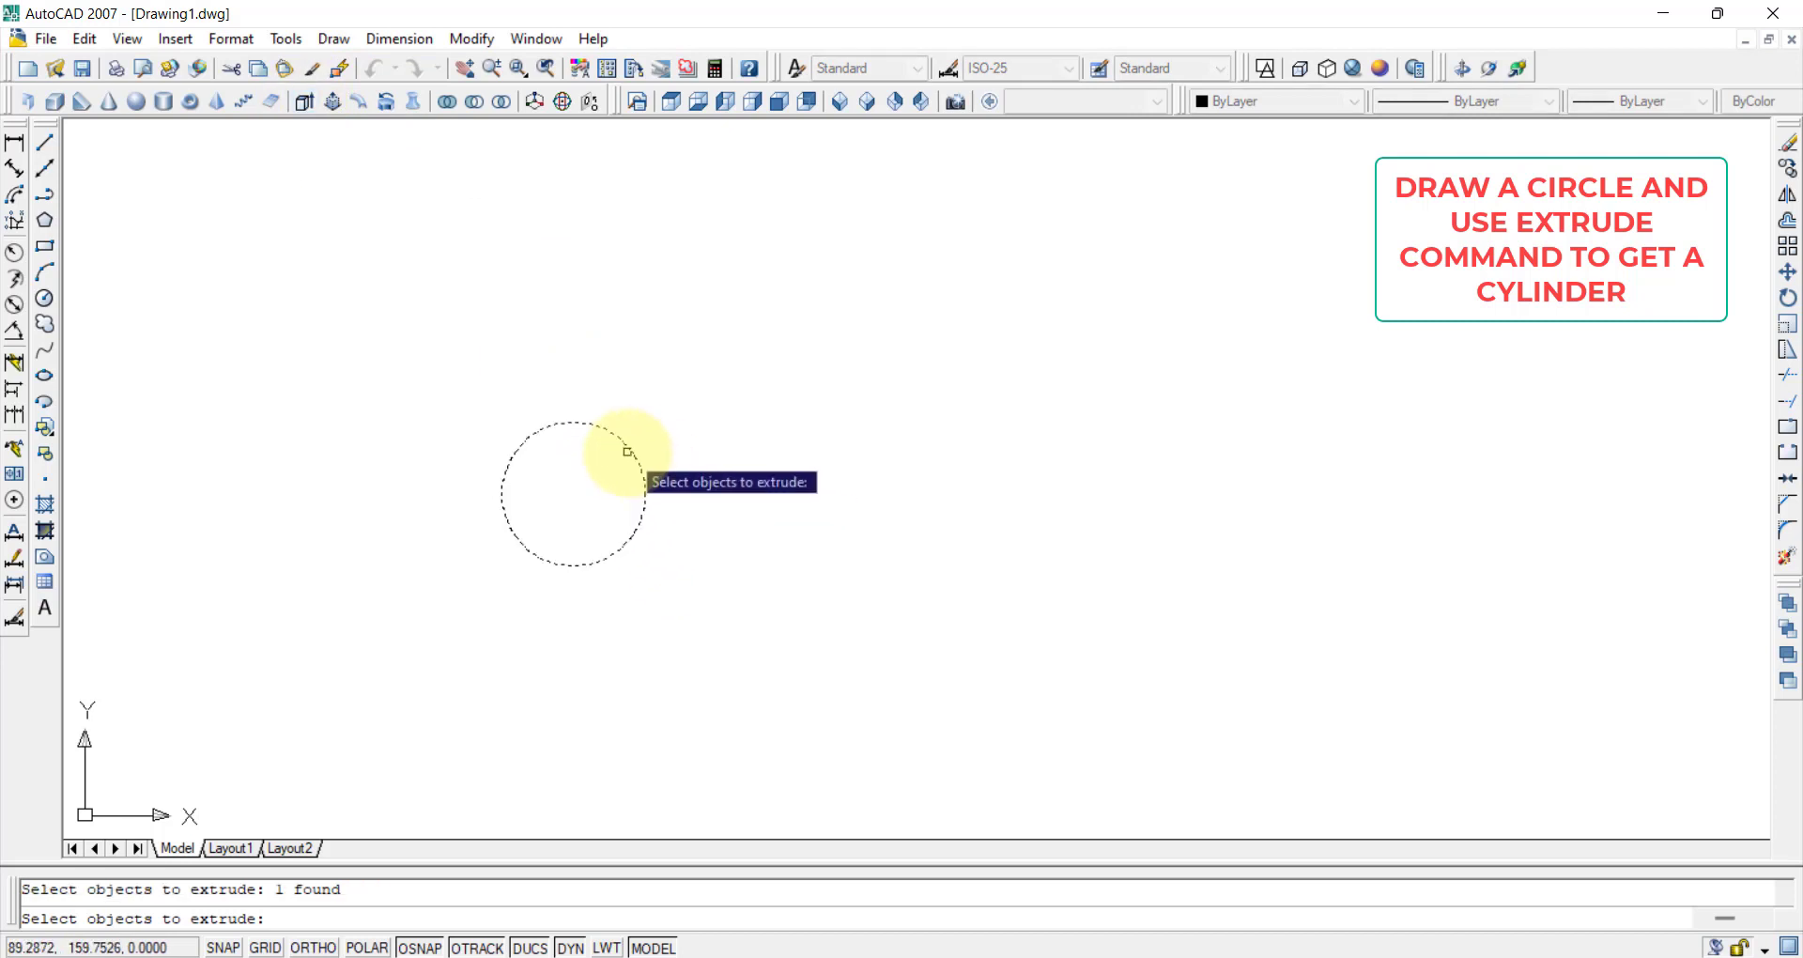
{"action": "key", "text": "Return"}
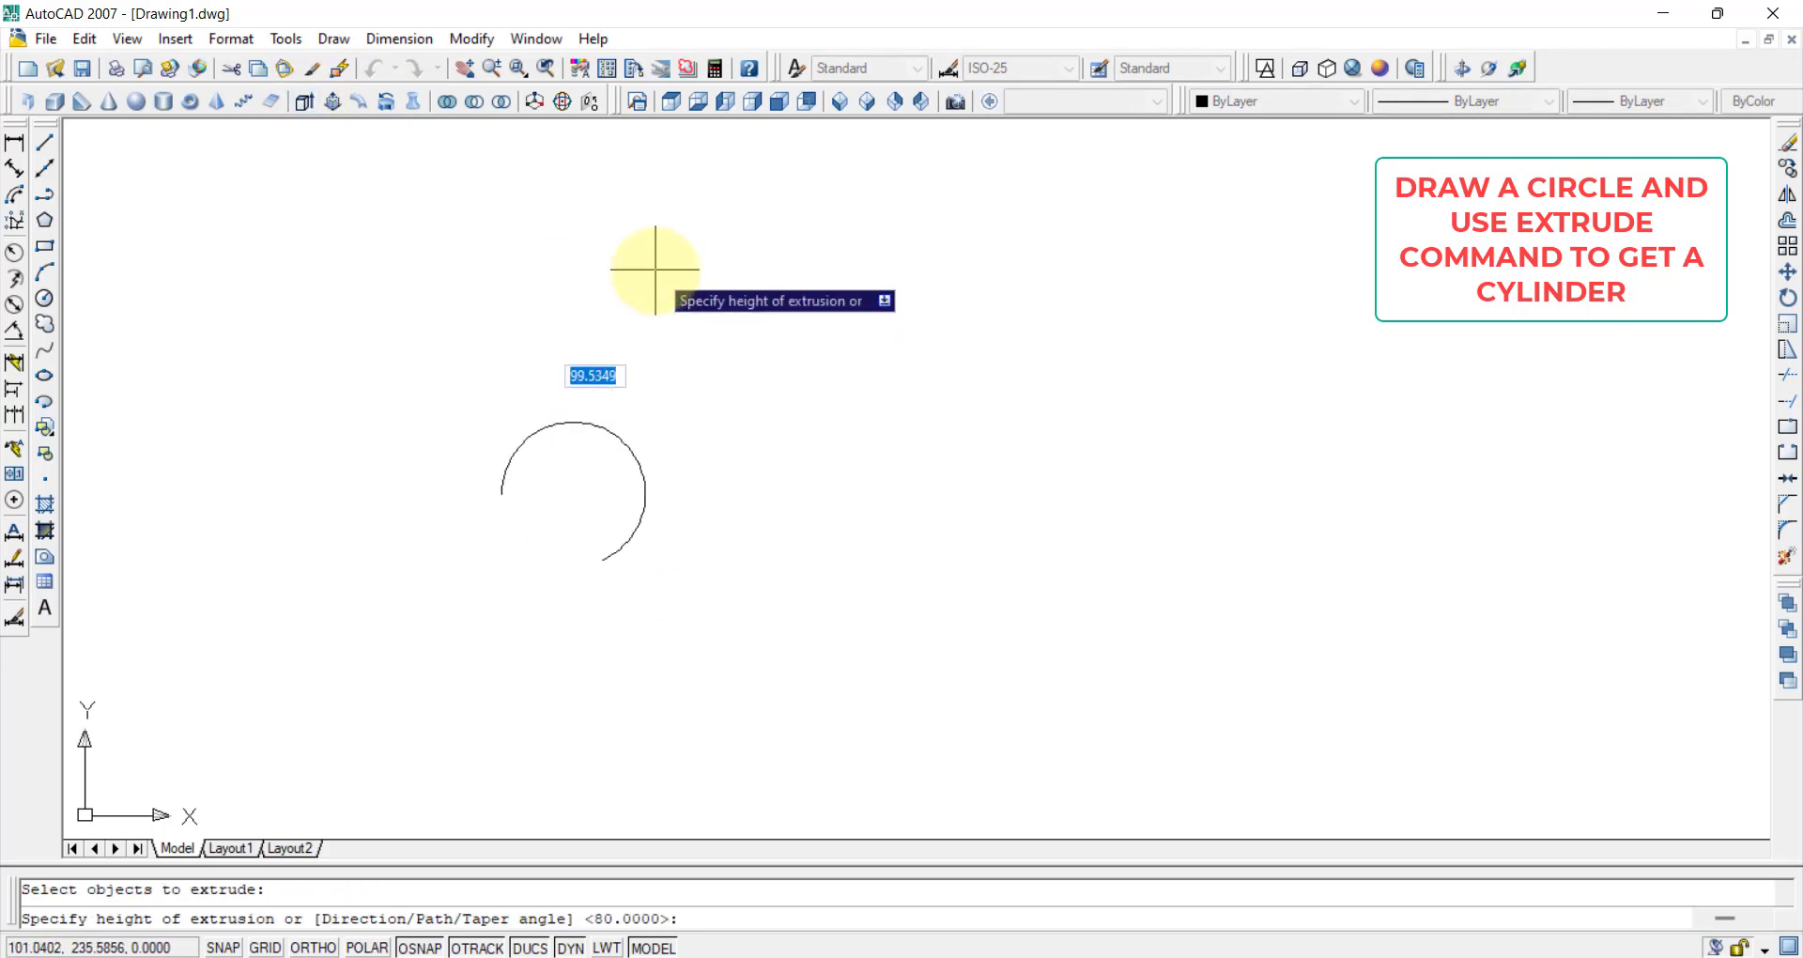
{"action": "type", "text": "80"}
{"action": "key", "text": "Return"}
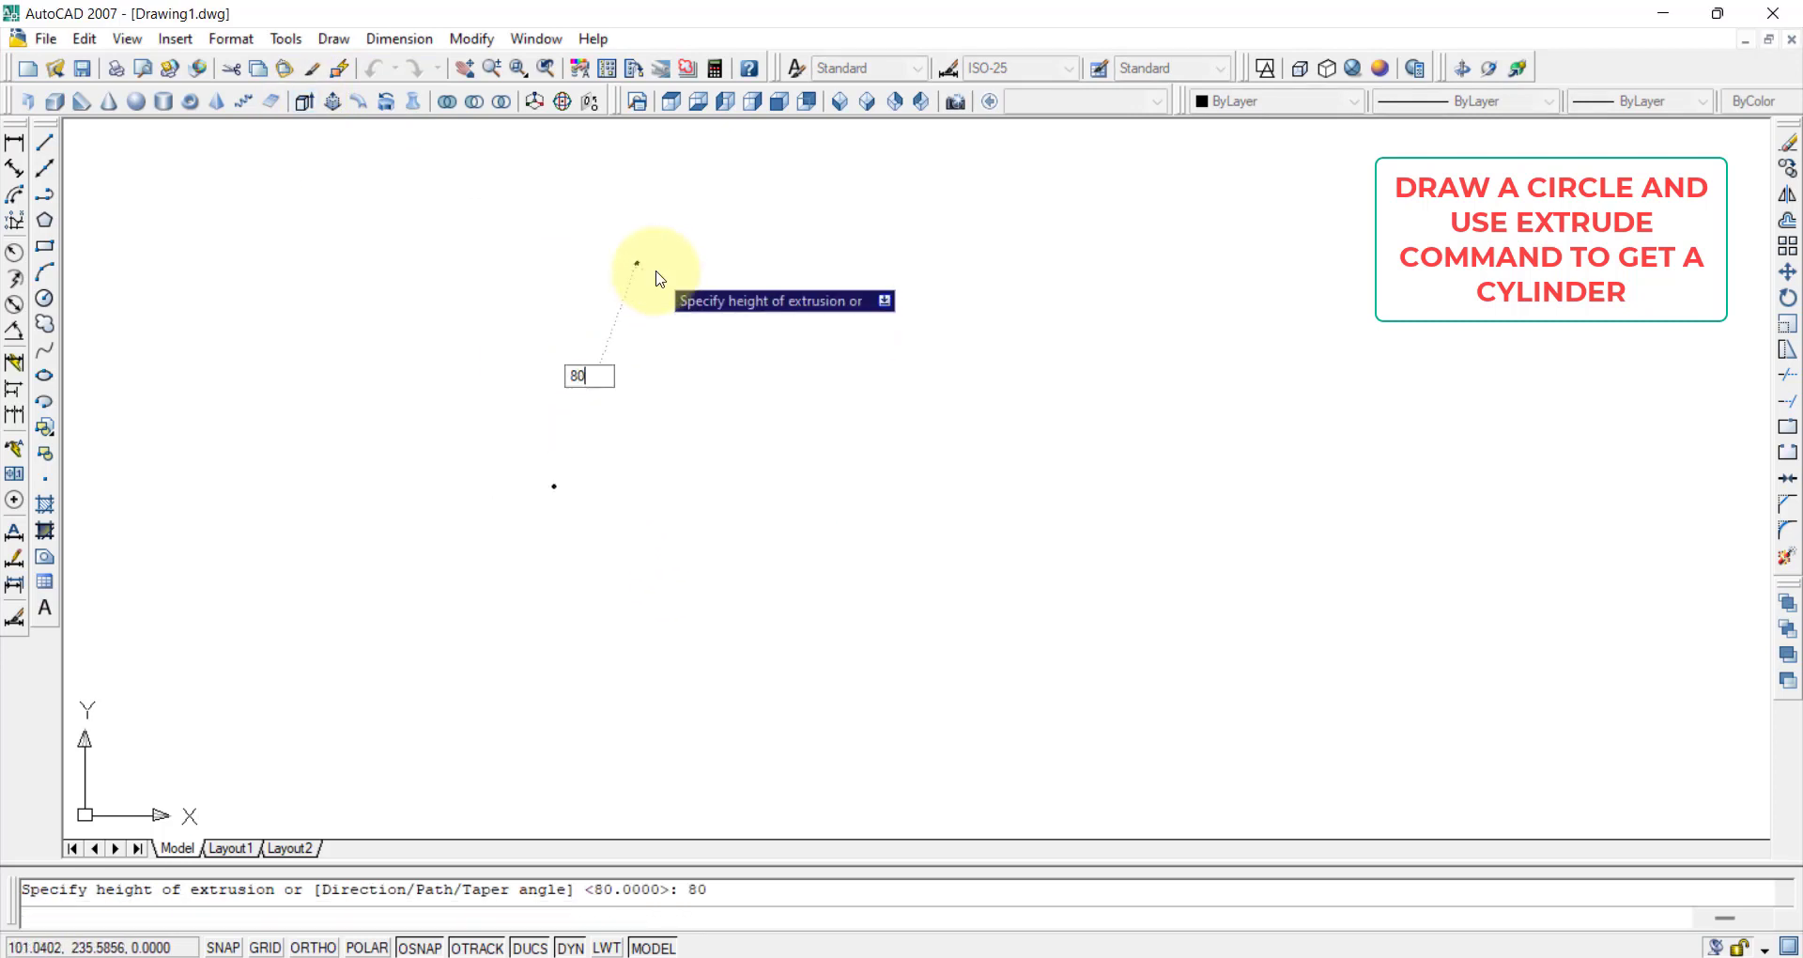
{"action": "left_click", "coordinate": [843, 101]}
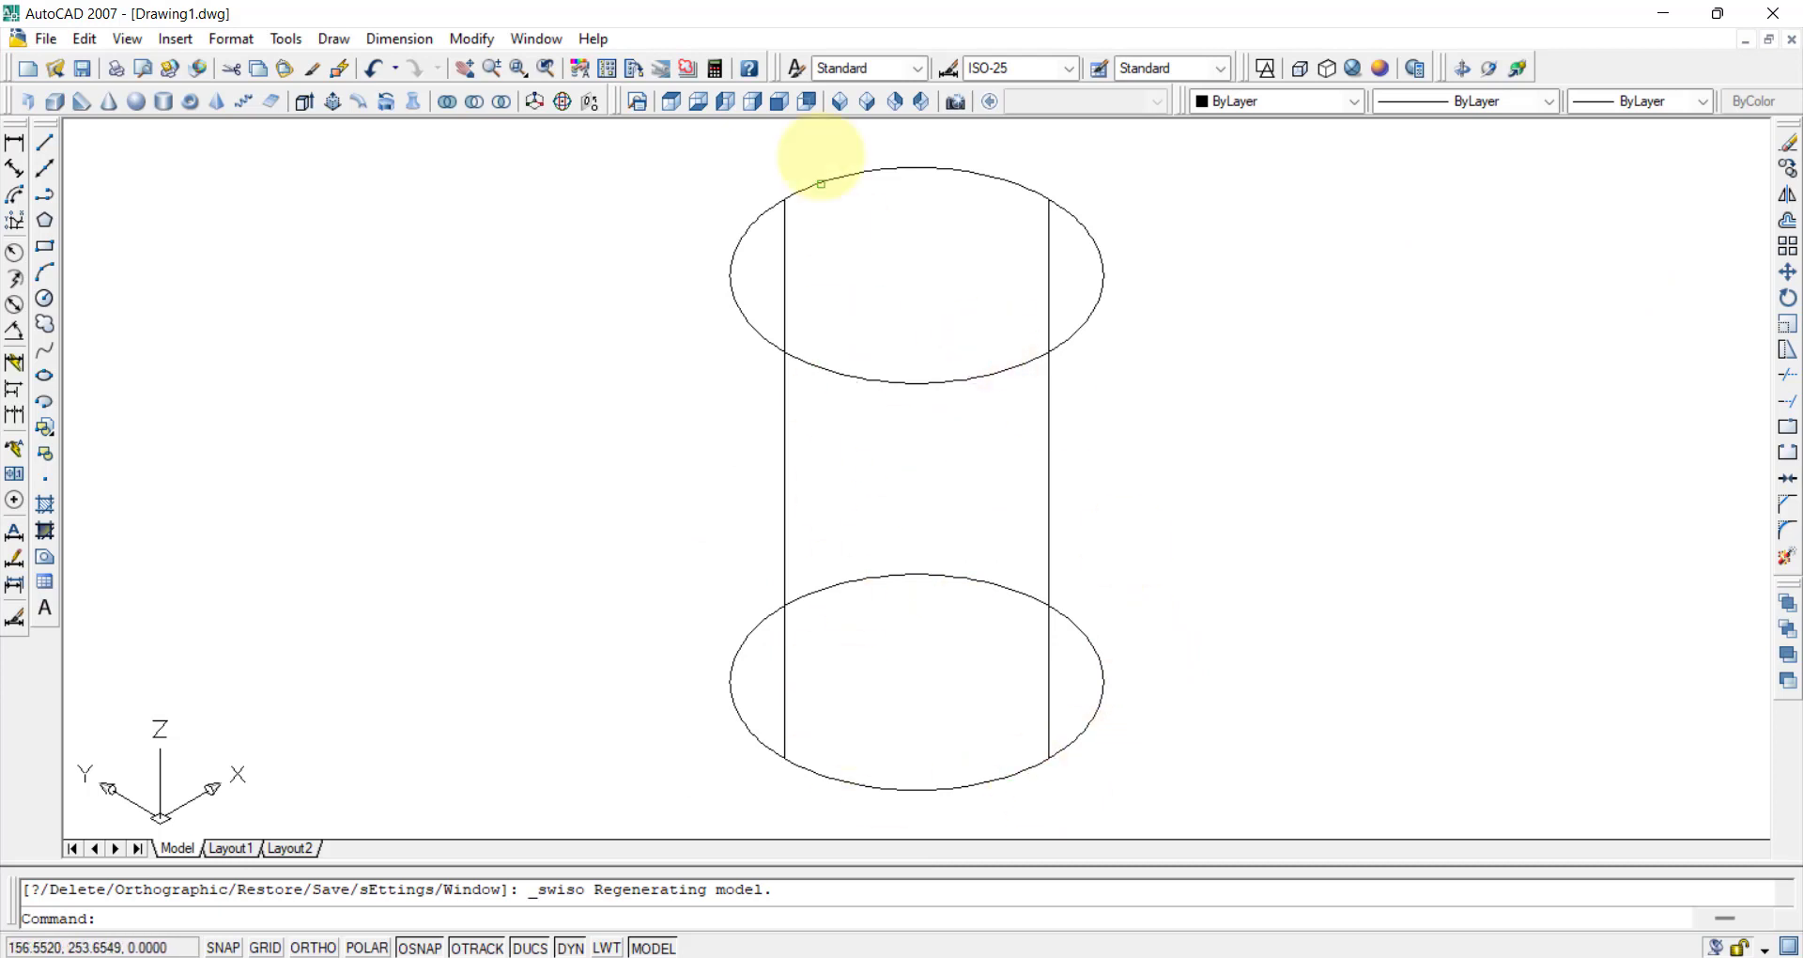
{"action": "middle_click_drag", "start_coordinate": [1156, 556], "coordinate": [866, 507]}
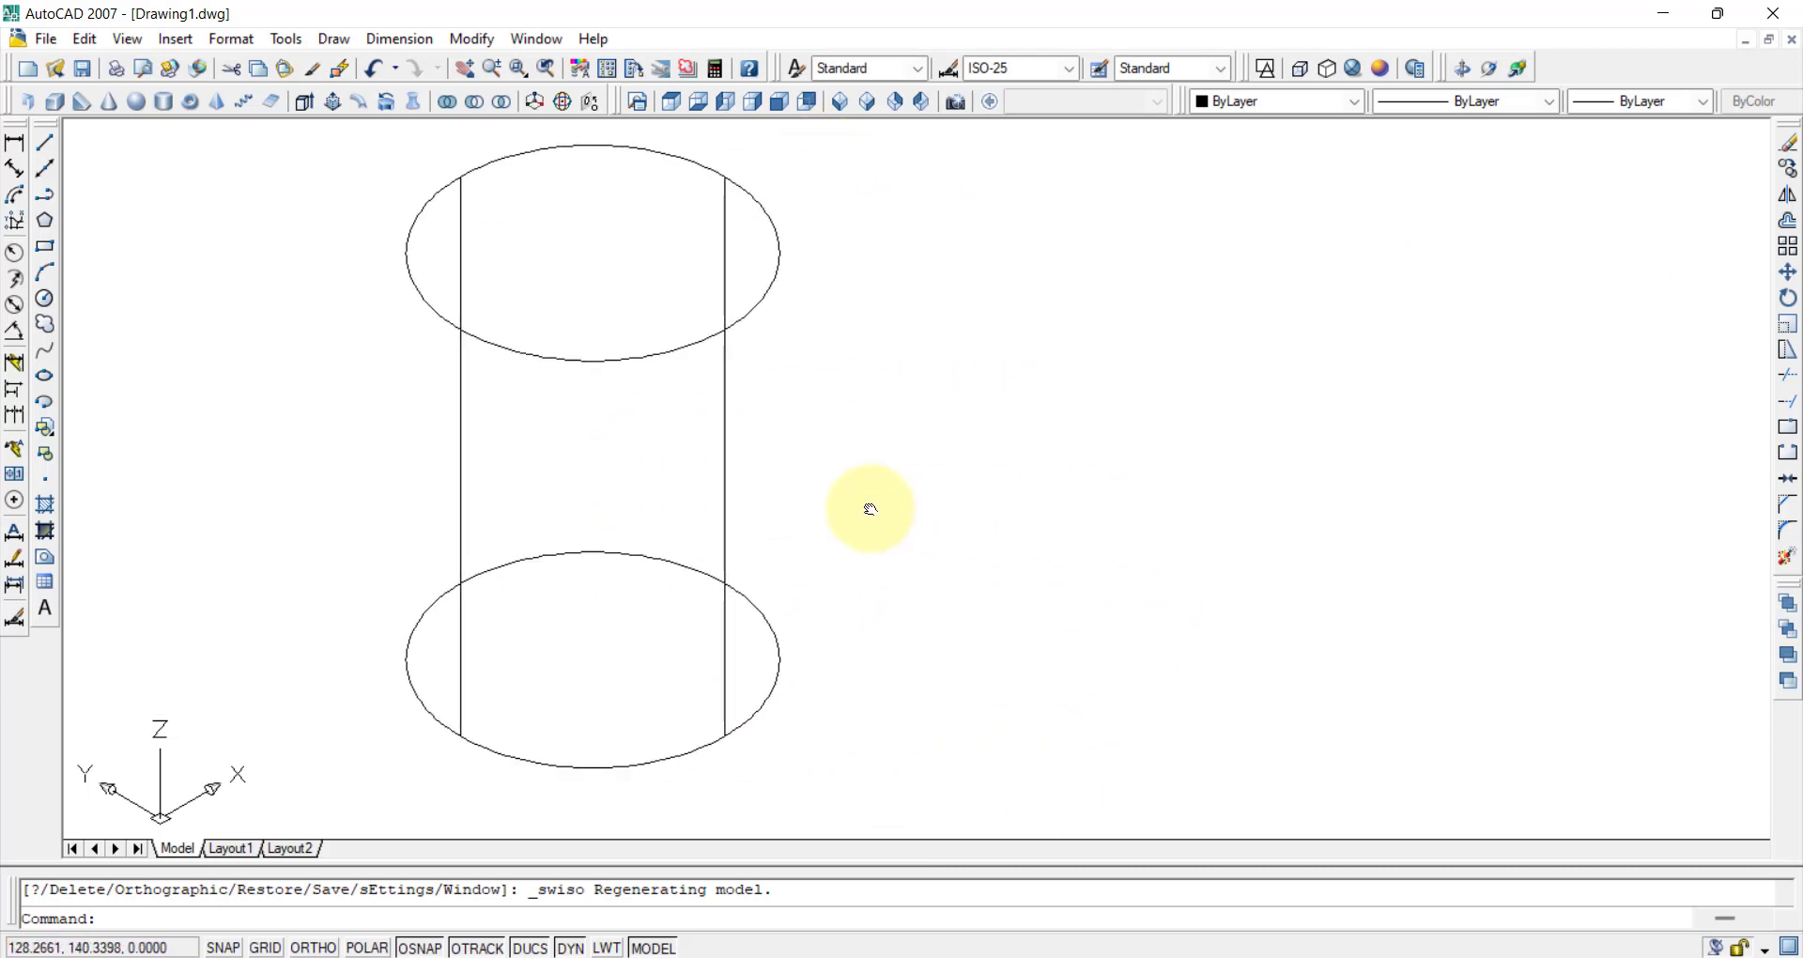
In the front view, draw a circle of radius 30 mm to the right of the extruded cylinder.
{"action": "left_click", "coordinate": [780, 102]}
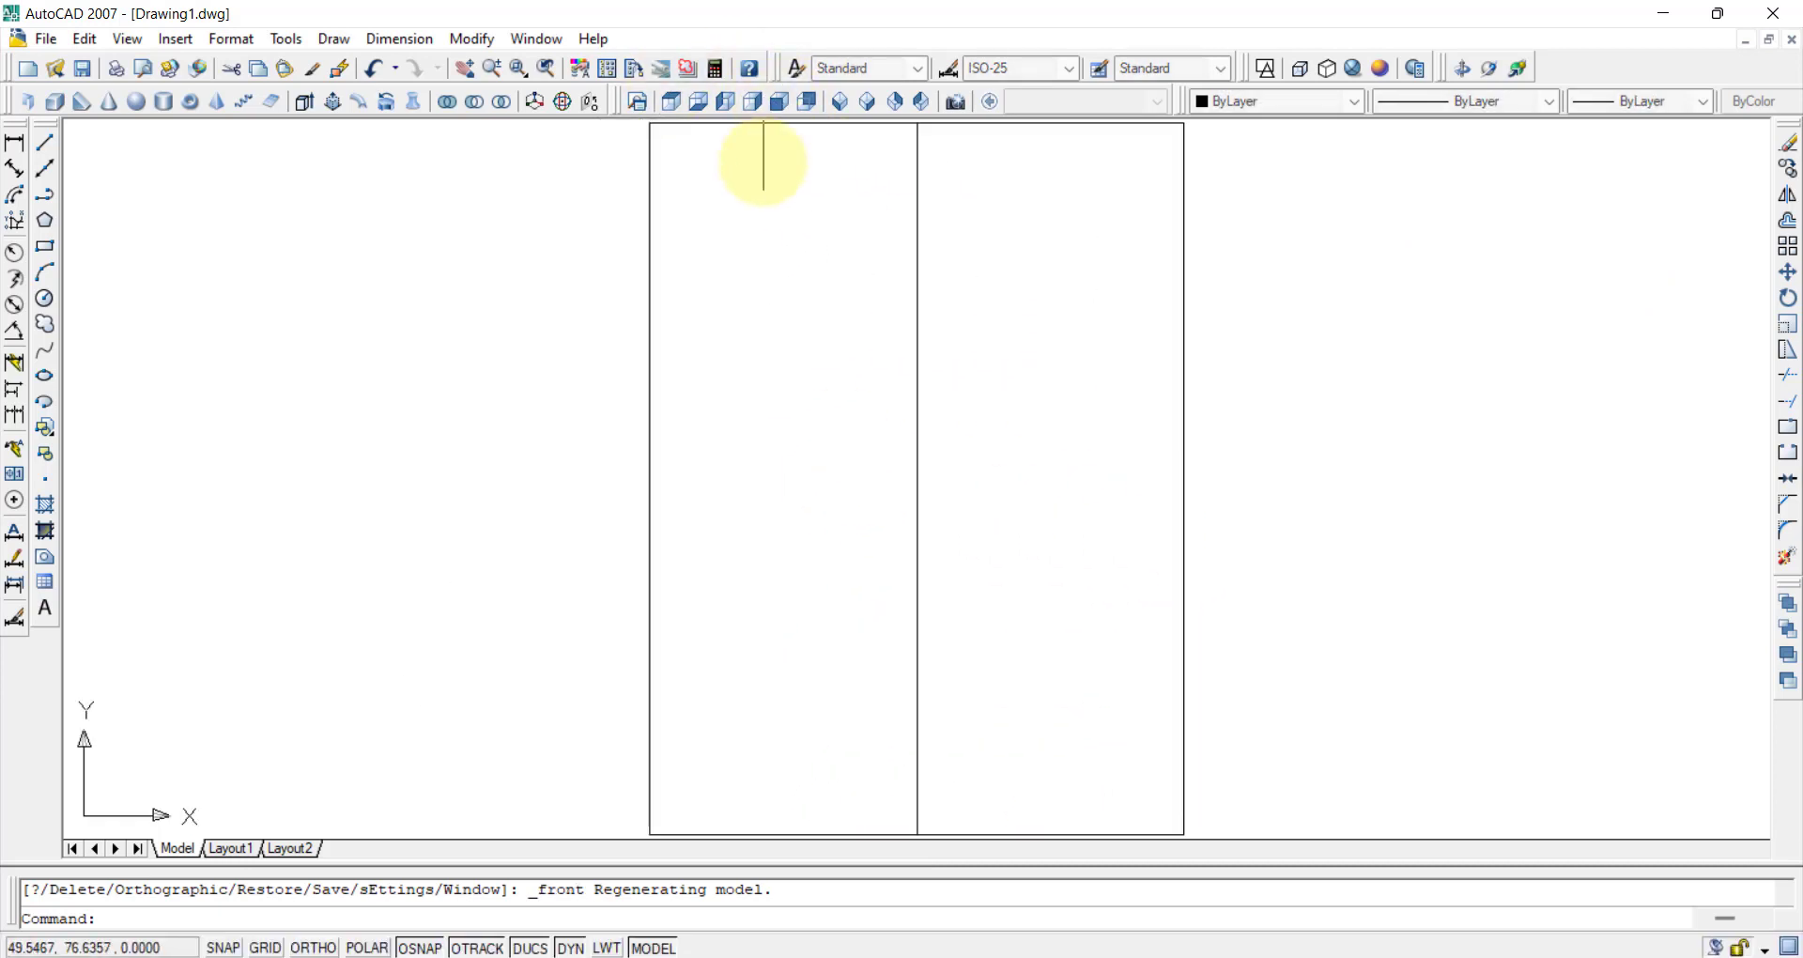
{"action": "middle_click_drag", "start_coordinate": [1082, 486], "coordinate": [532, 442]}
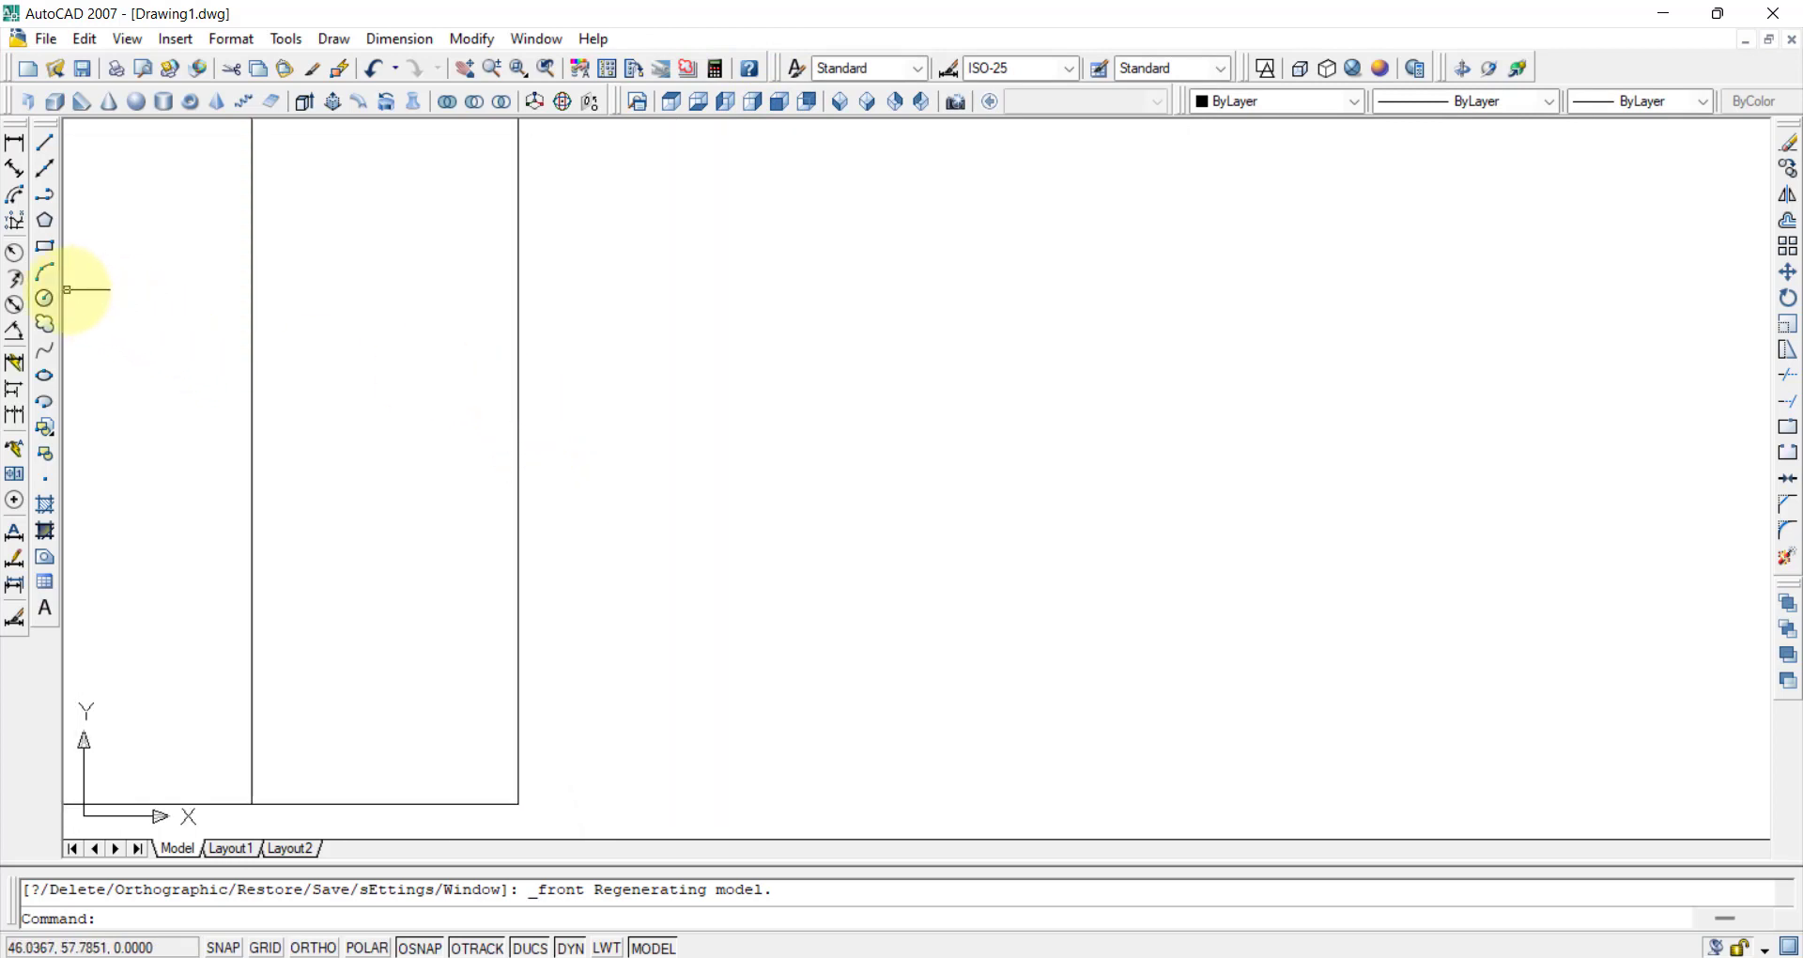
{"action": "left_click", "coordinate": [45, 299]}
{"action": "left_click", "coordinate": [1012, 493]}
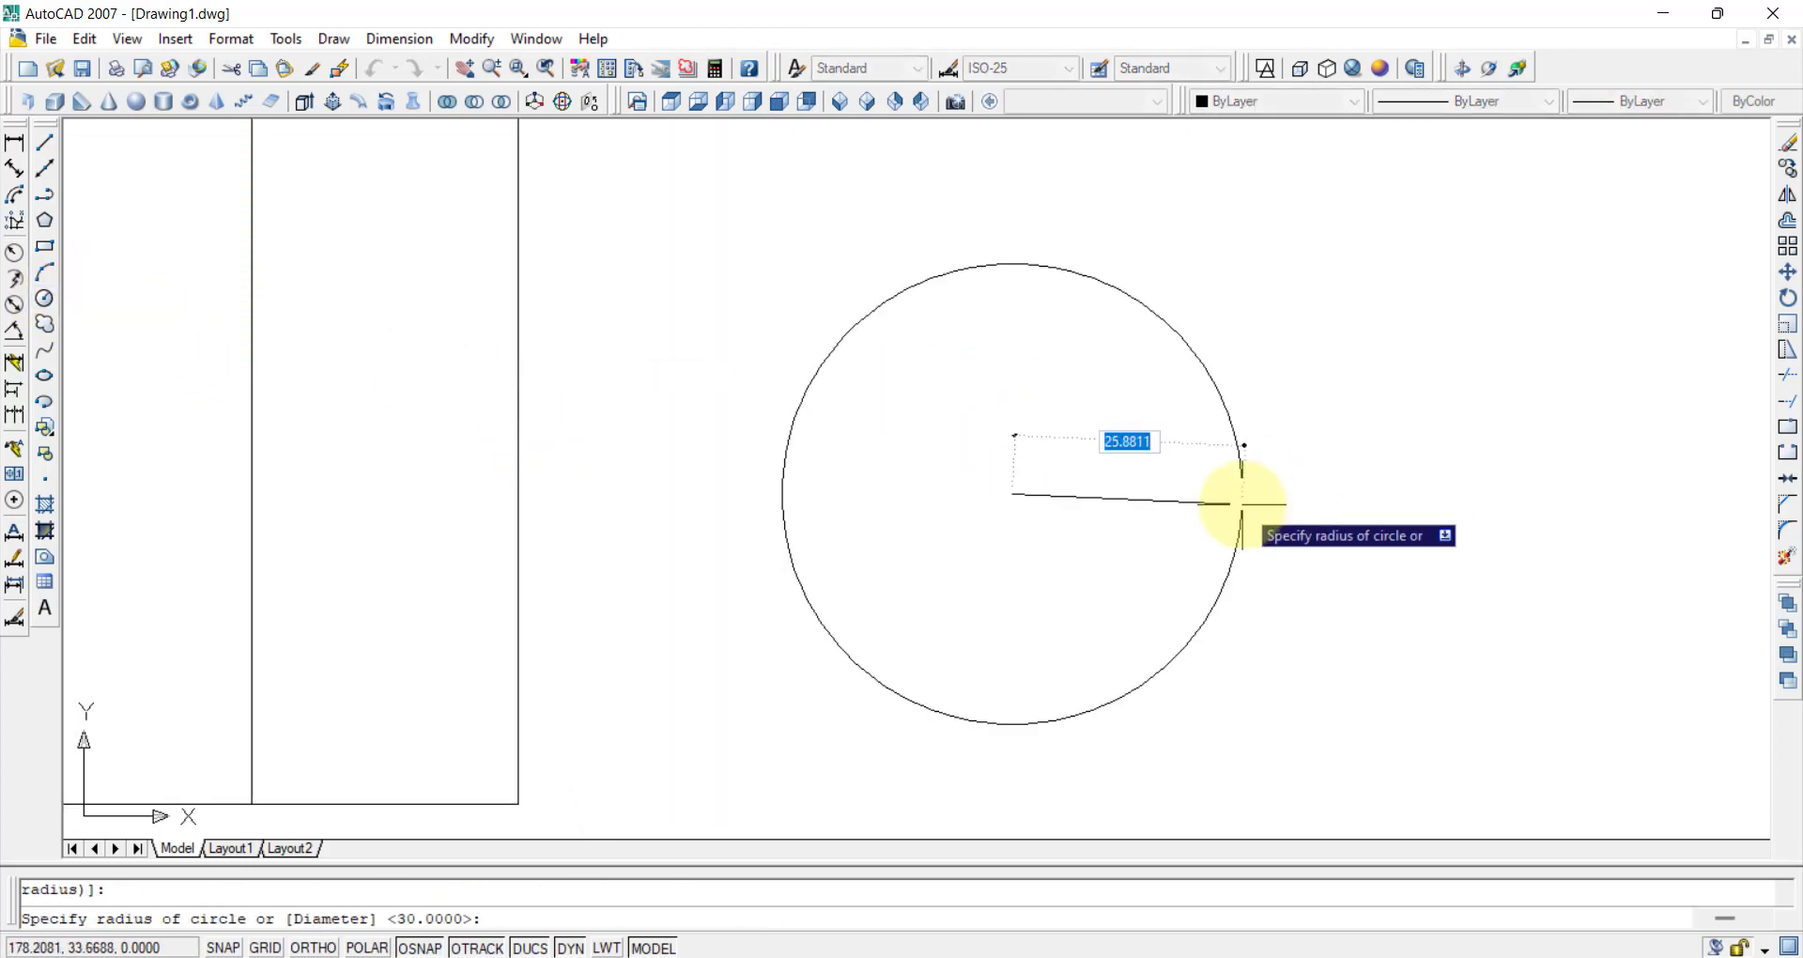
{"action": "key", "text": "Return"}
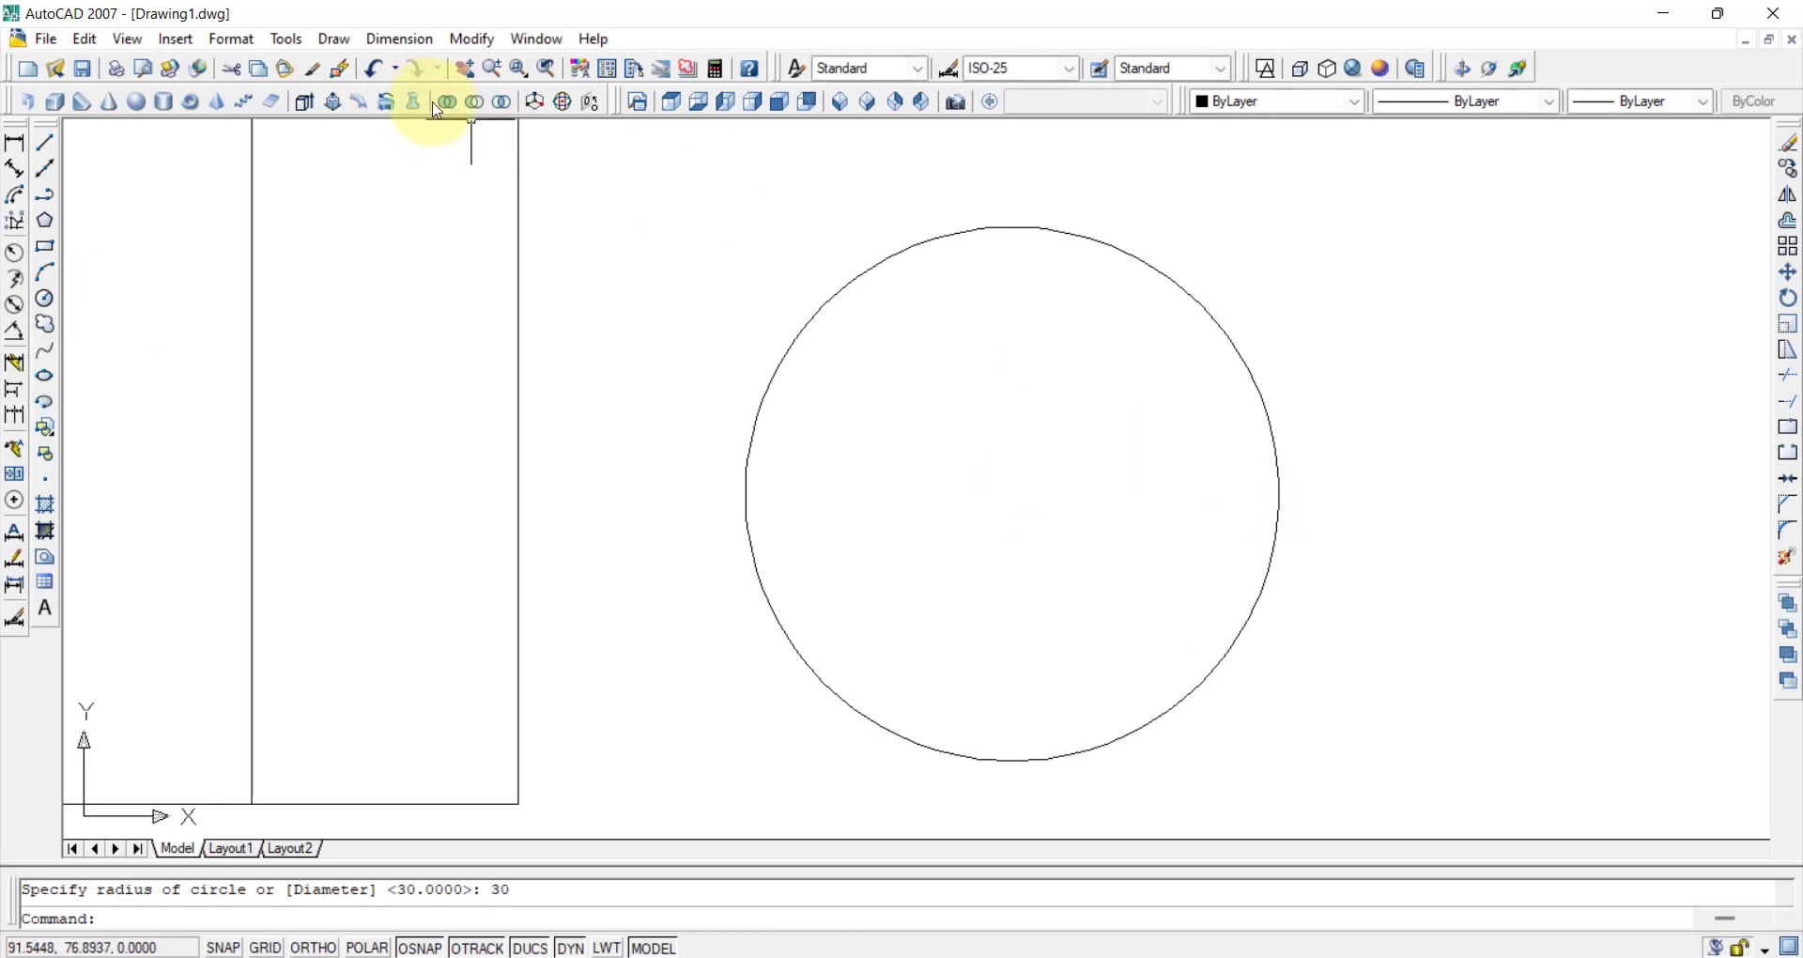
Extrude the front-view circle to a height of 80 mm and show both cylinders from SW Isometric.
{"action": "left_click", "coordinate": [308, 110]}
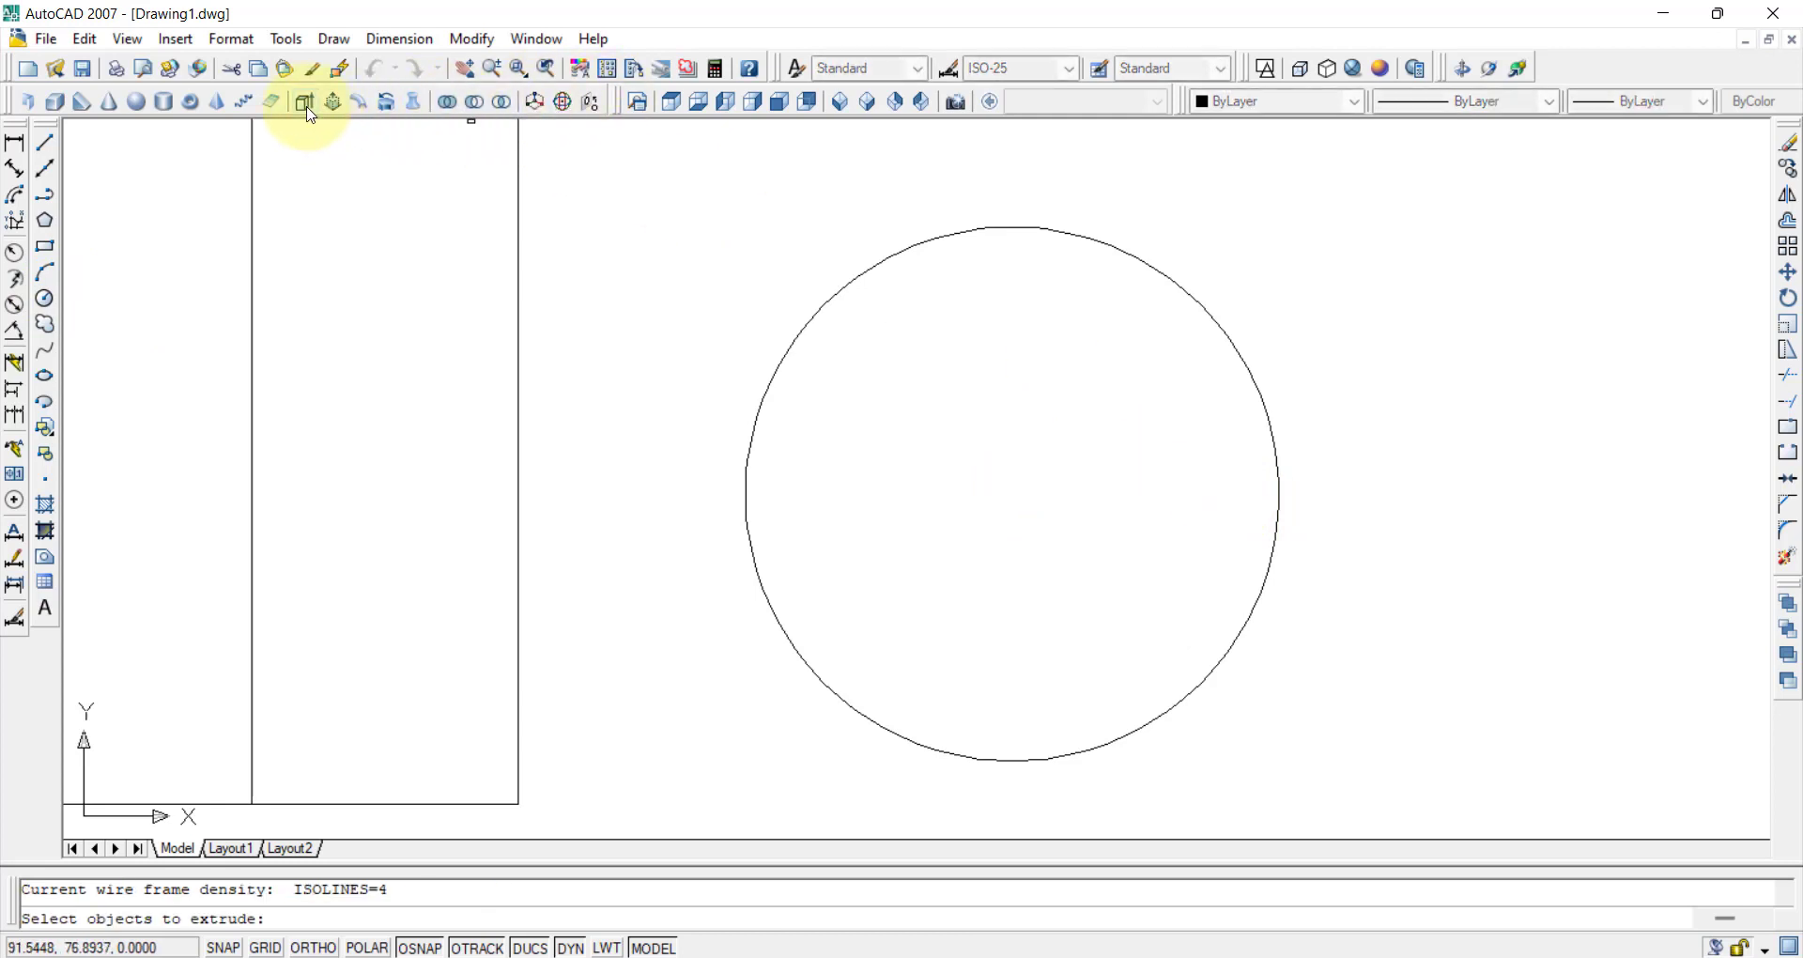
{"action": "left_click", "coordinate": [905, 246]}
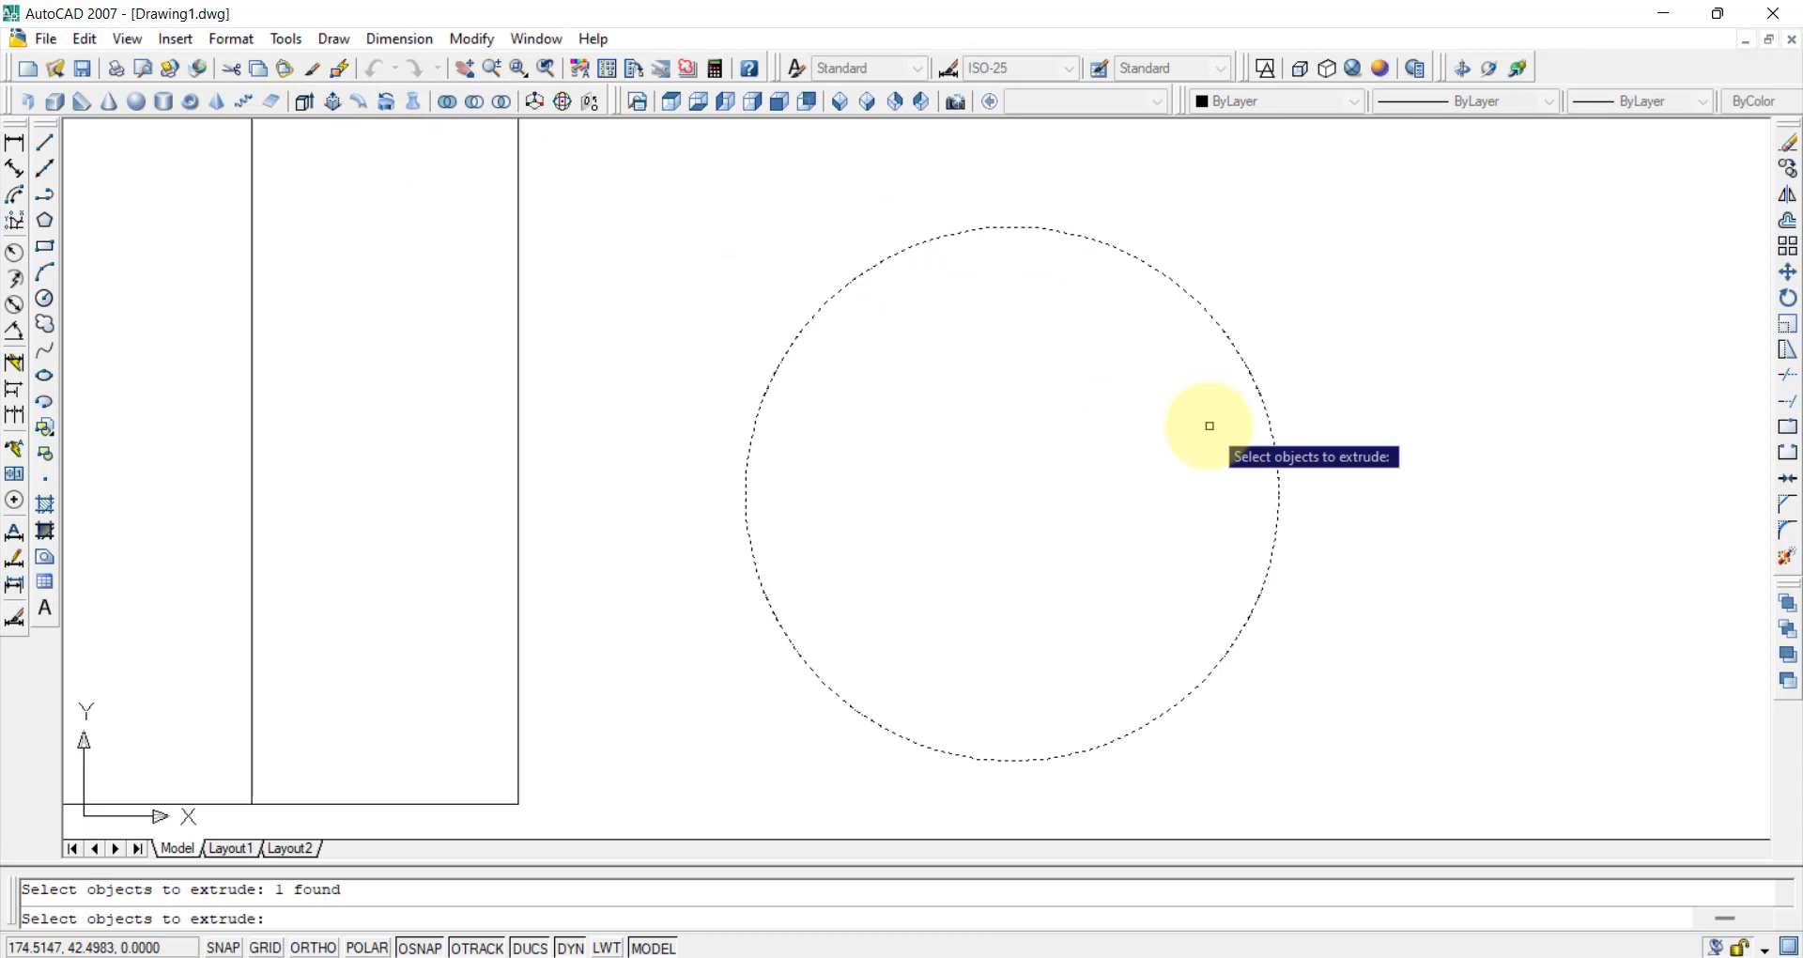
{"action": "key", "text": "Return"}
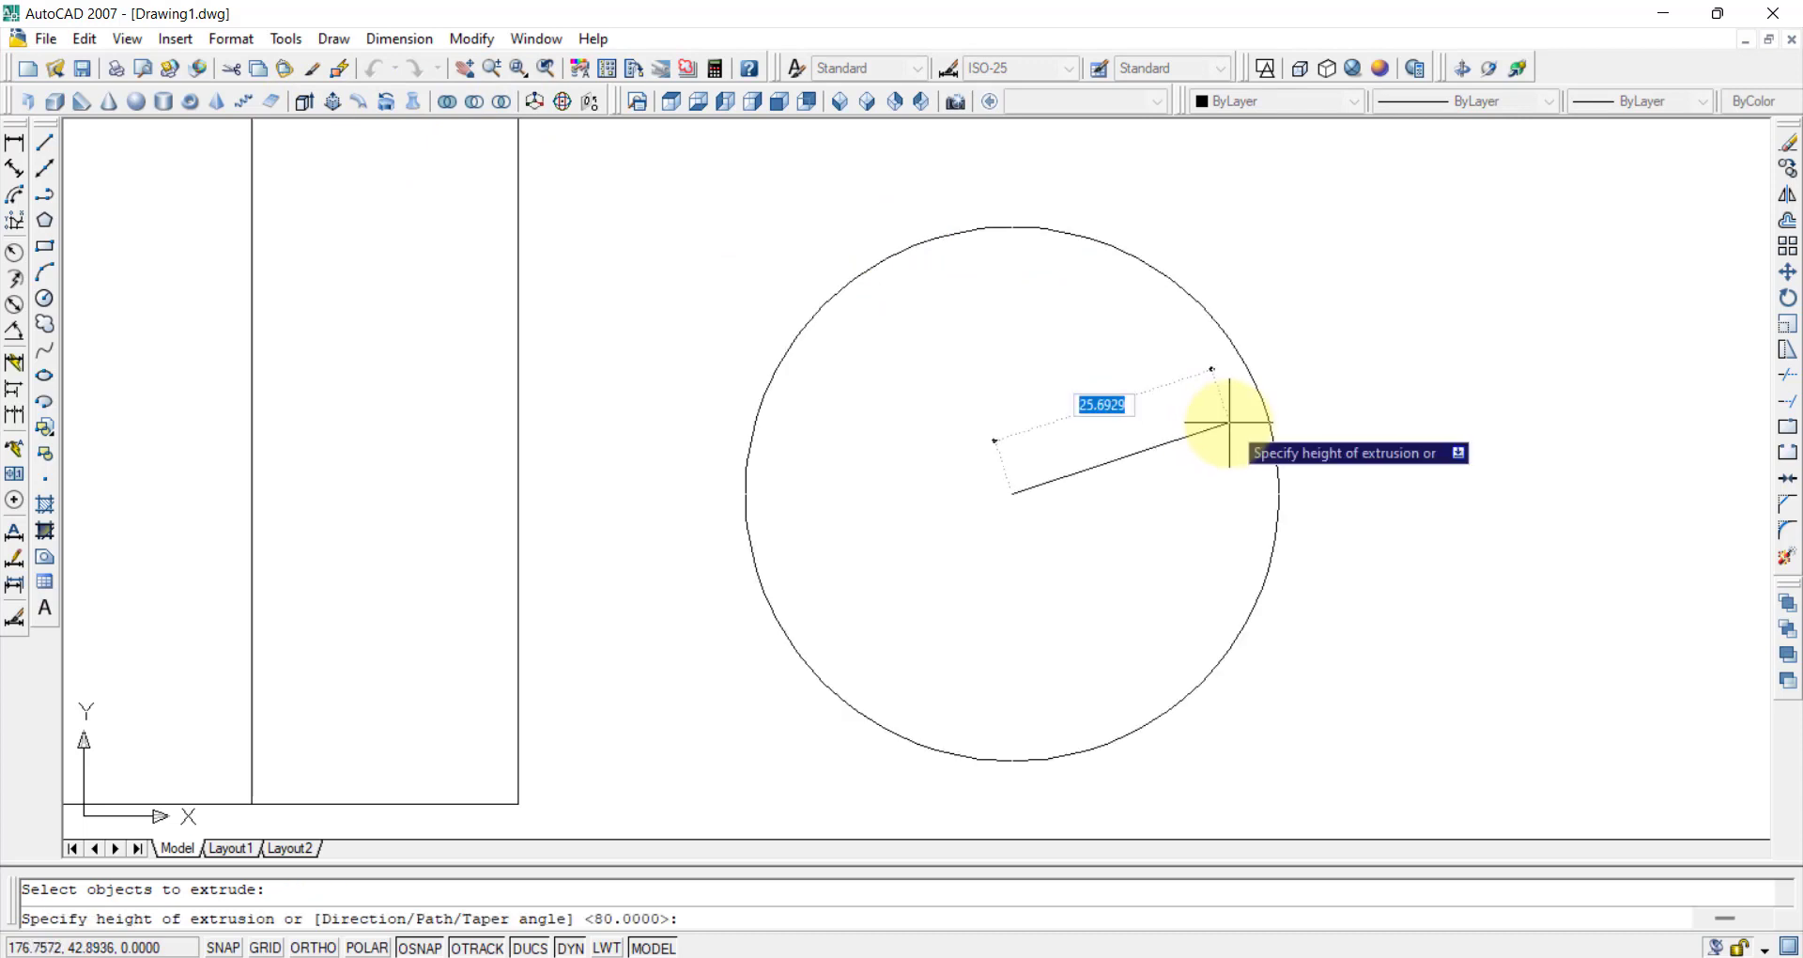
{"action": "type", "text": "80"}
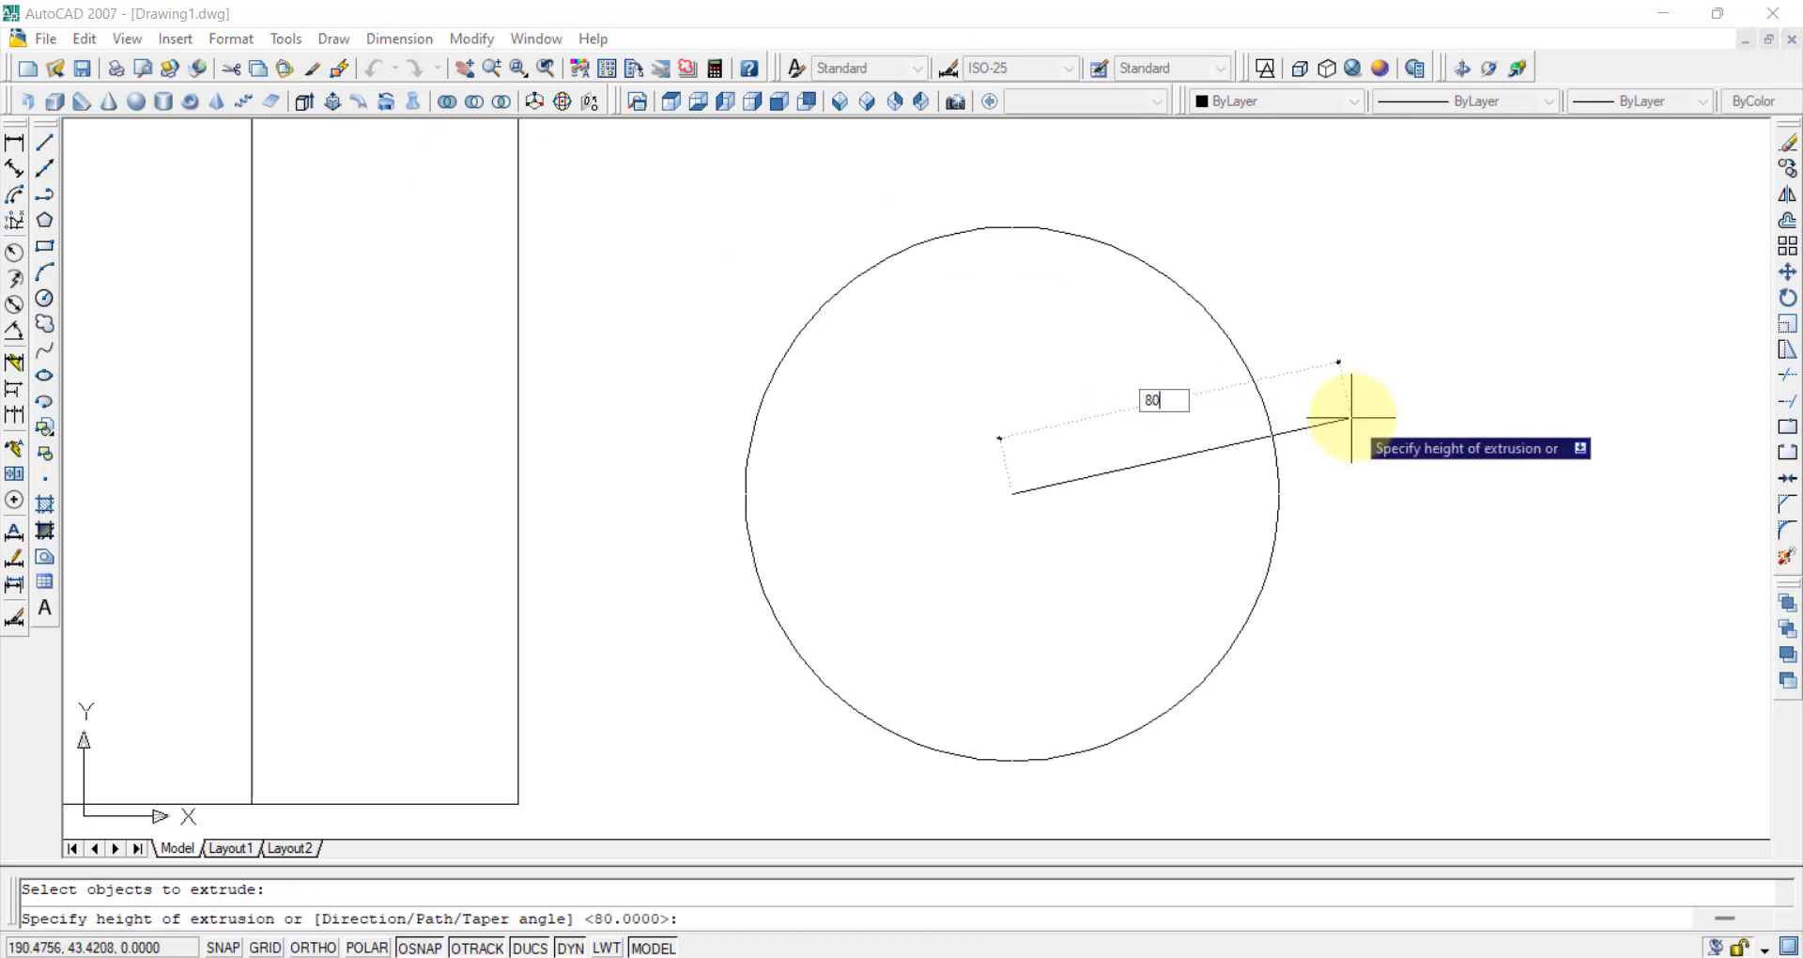
{"action": "key", "text": "Return"}
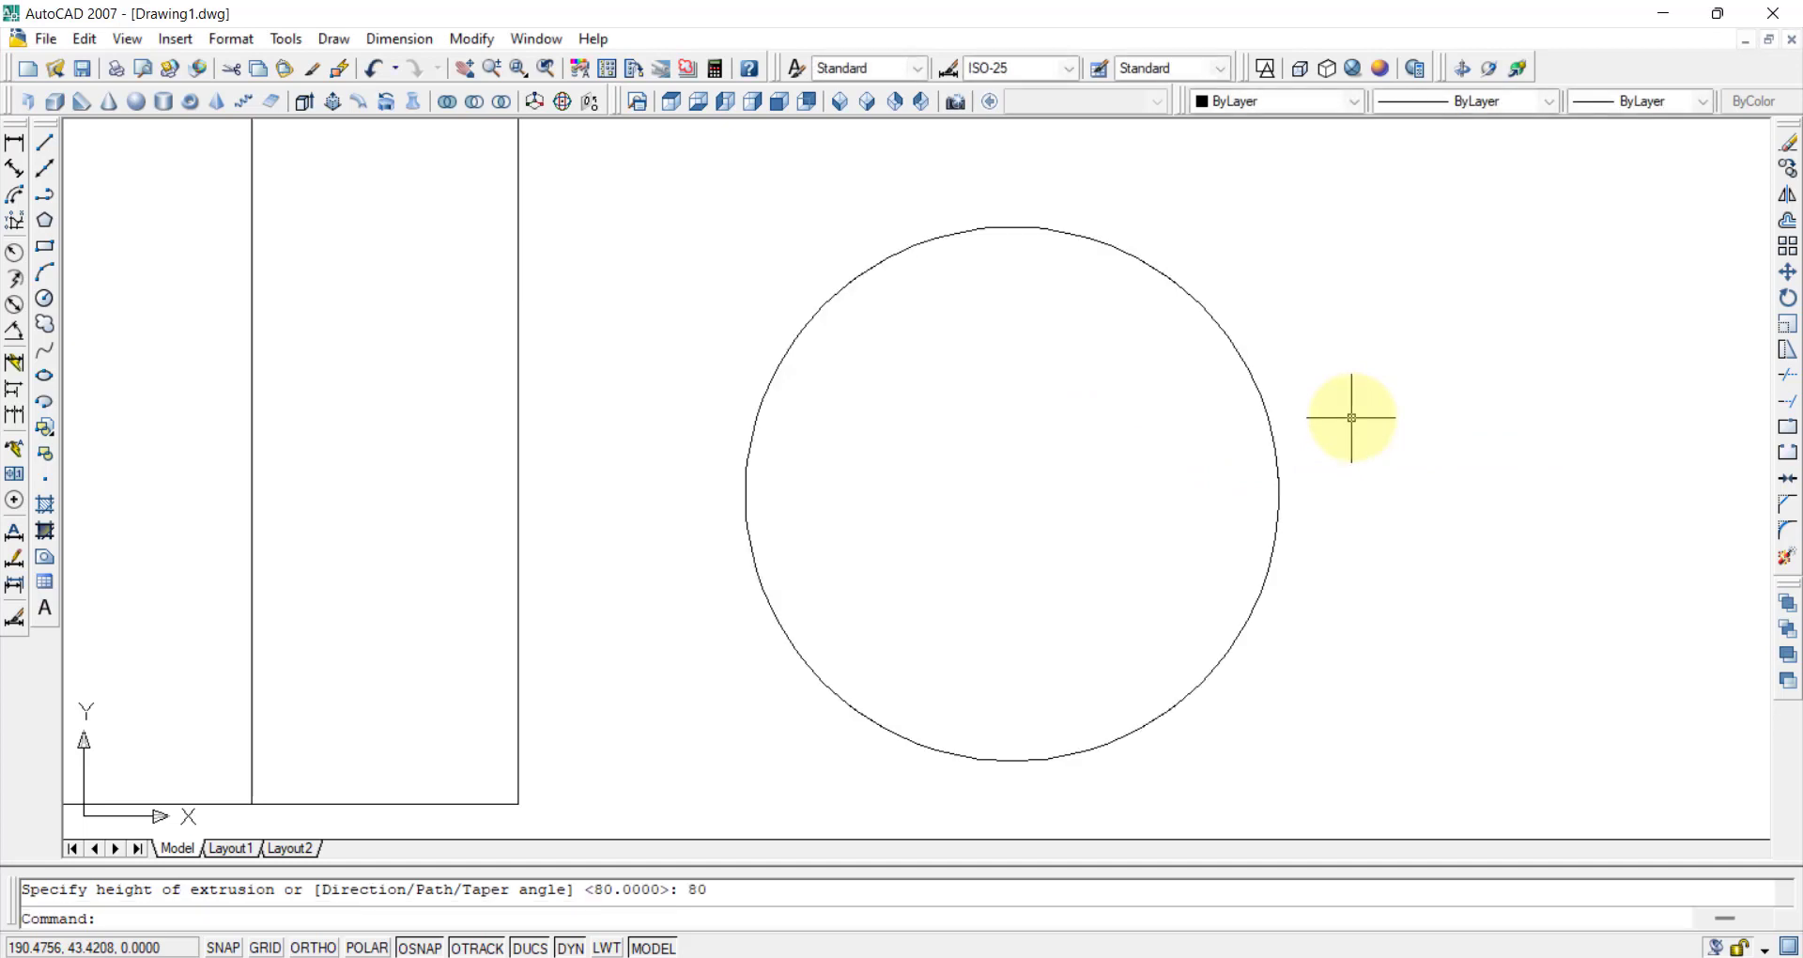
{"action": "left_click", "coordinate": [840, 103]}
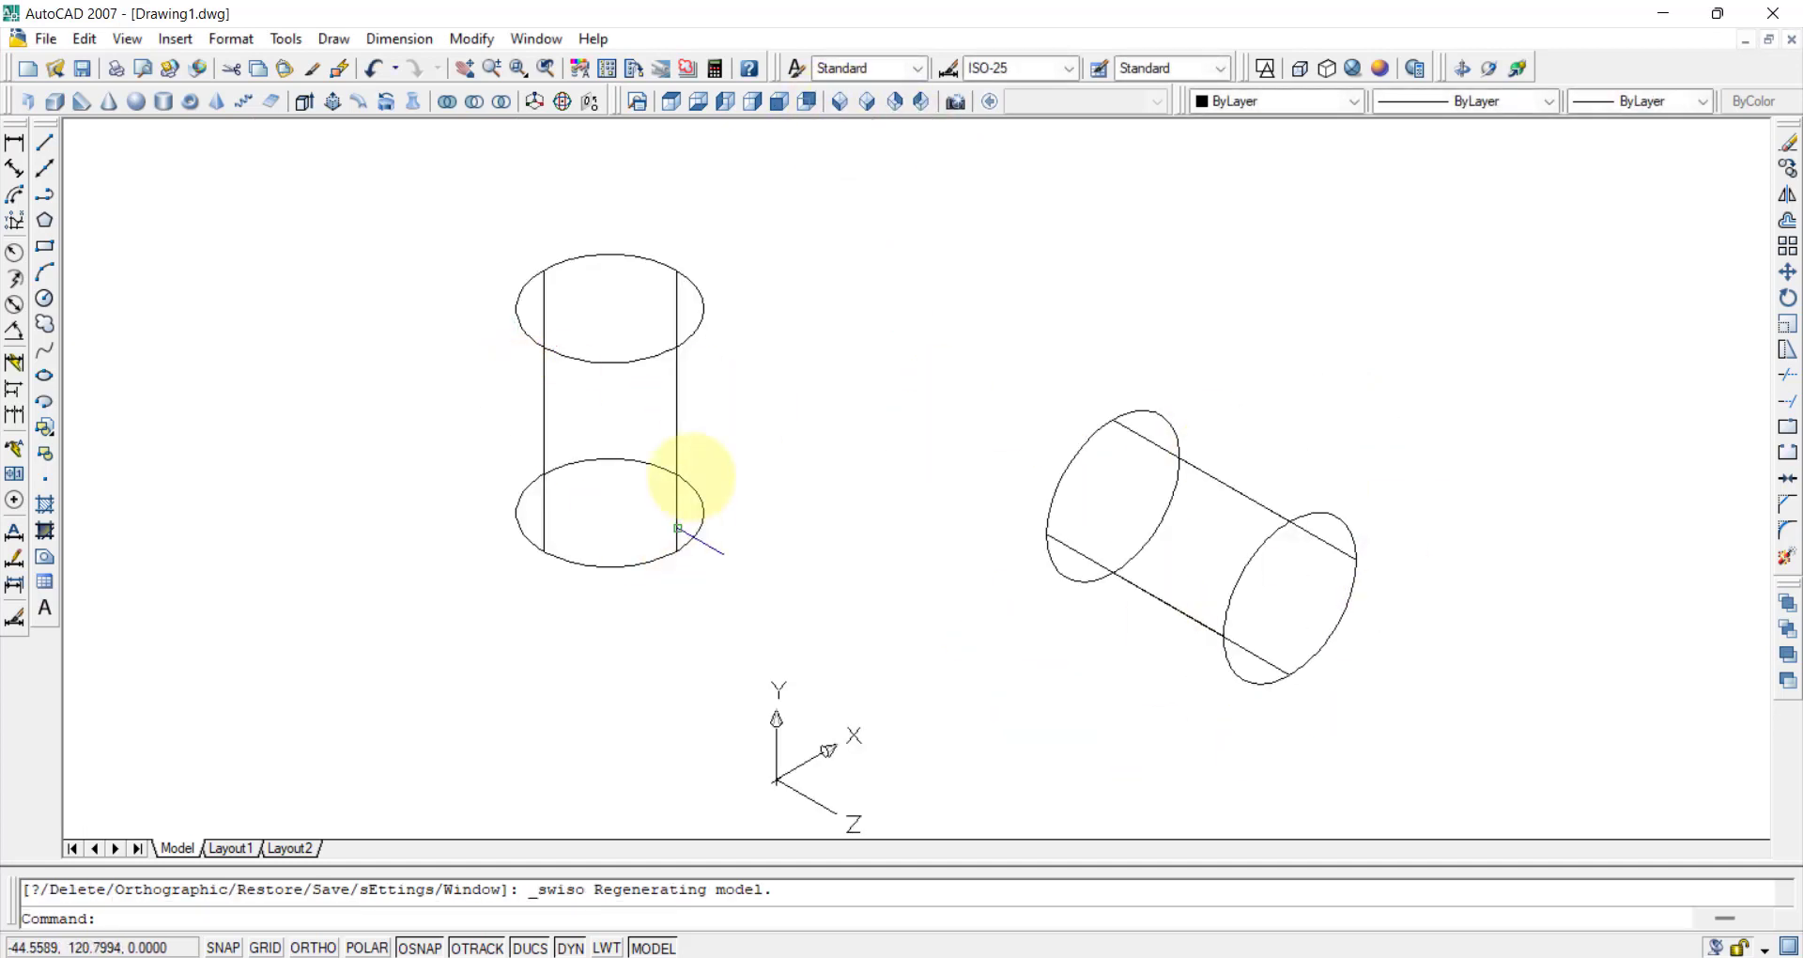
Delete both extruded cylinders and return to the top view.
{"action": "left_click", "coordinate": [684, 395]}
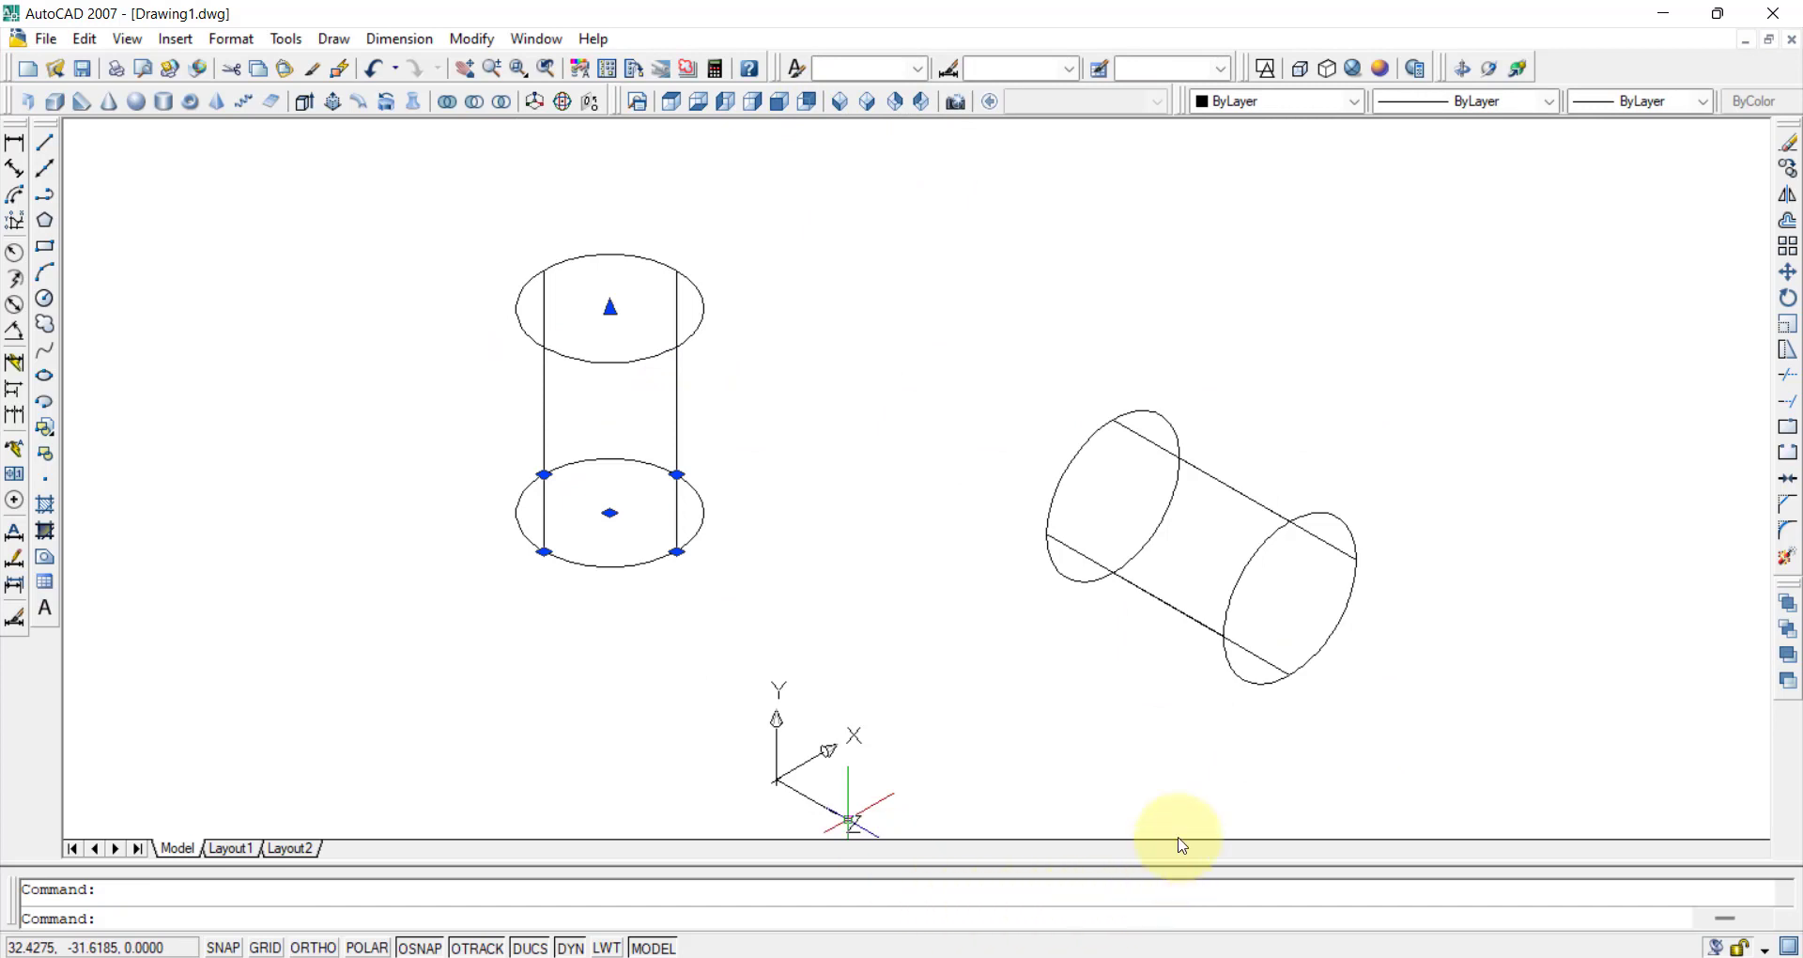
{"action": "left_click", "coordinate": [1147, 535]}
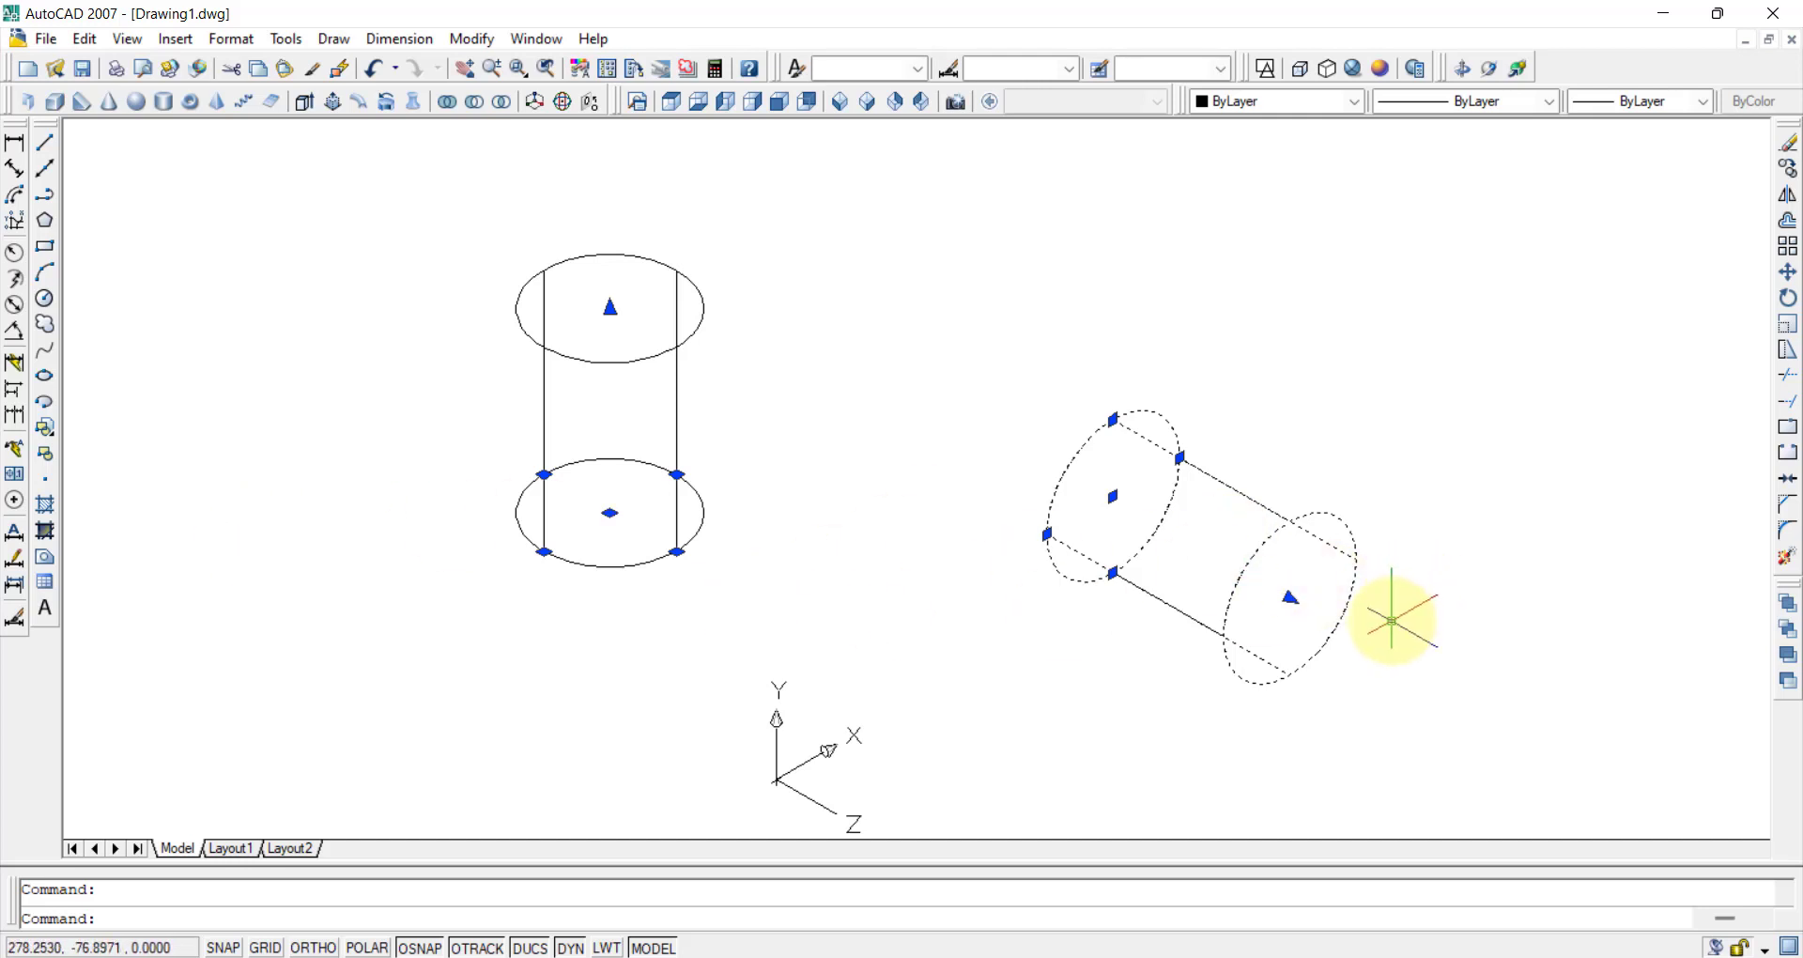
{"action": "left_click", "coordinate": [1383, 708]}
{"action": "left_click", "coordinate": [526, 338]}
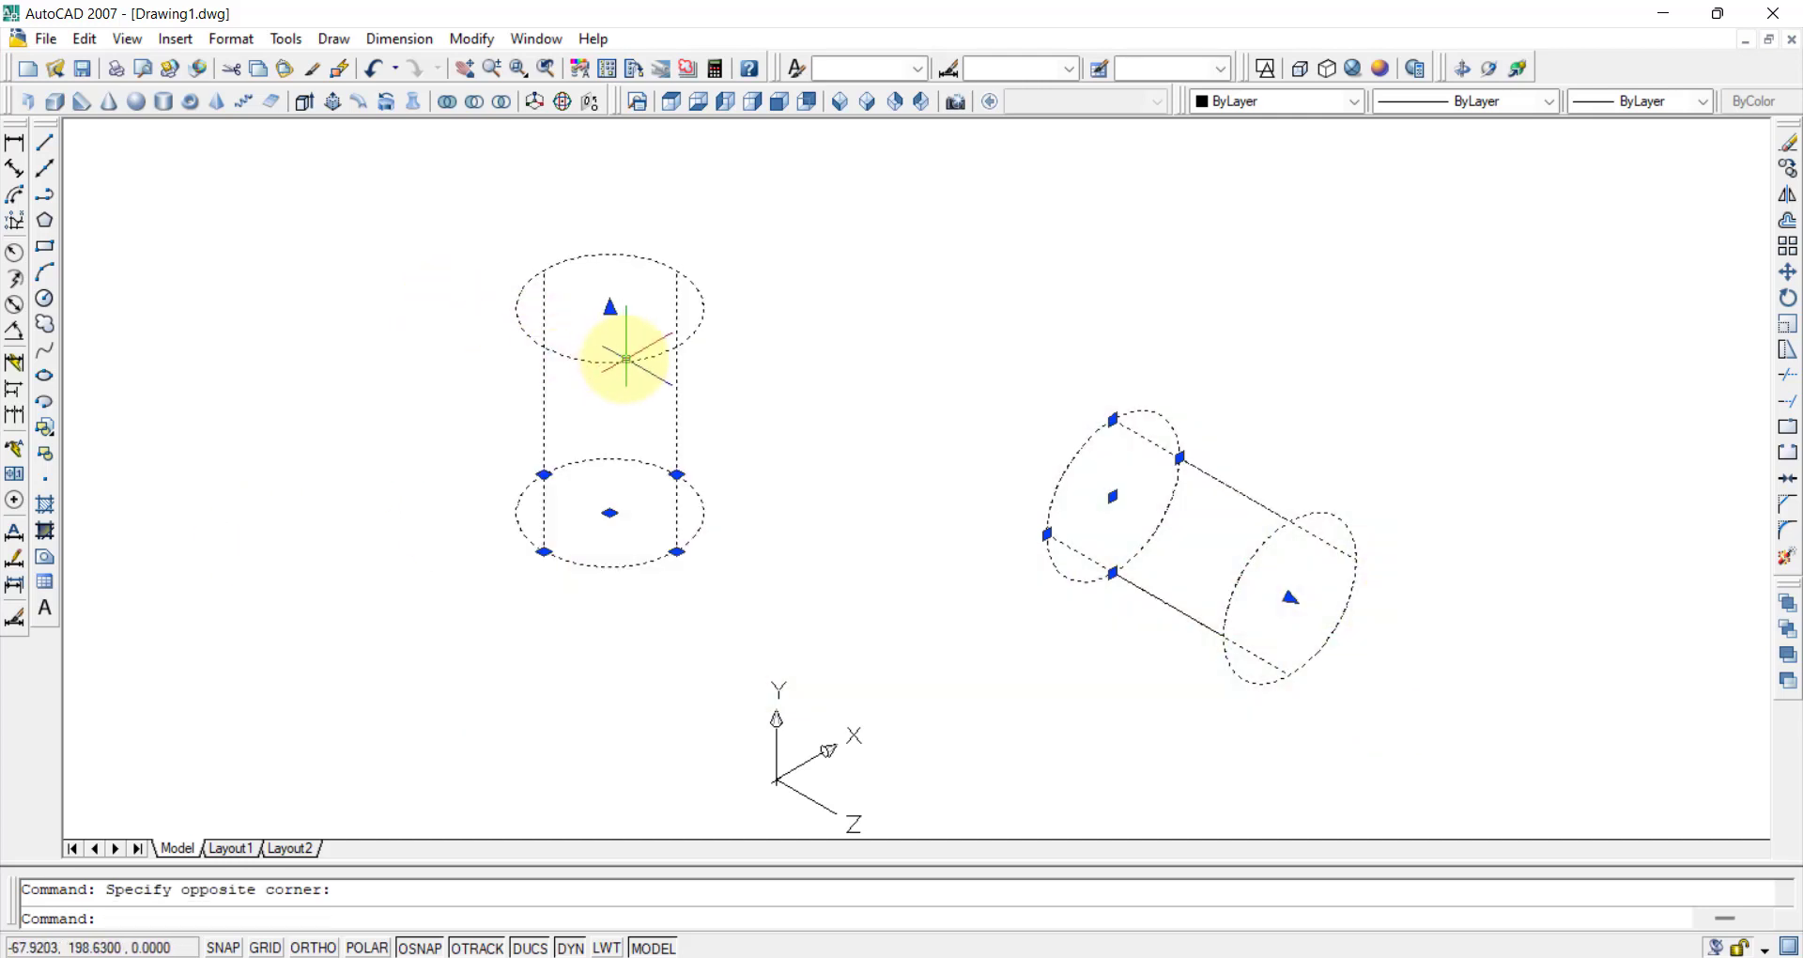
{"action": "key", "text": "Delete"}
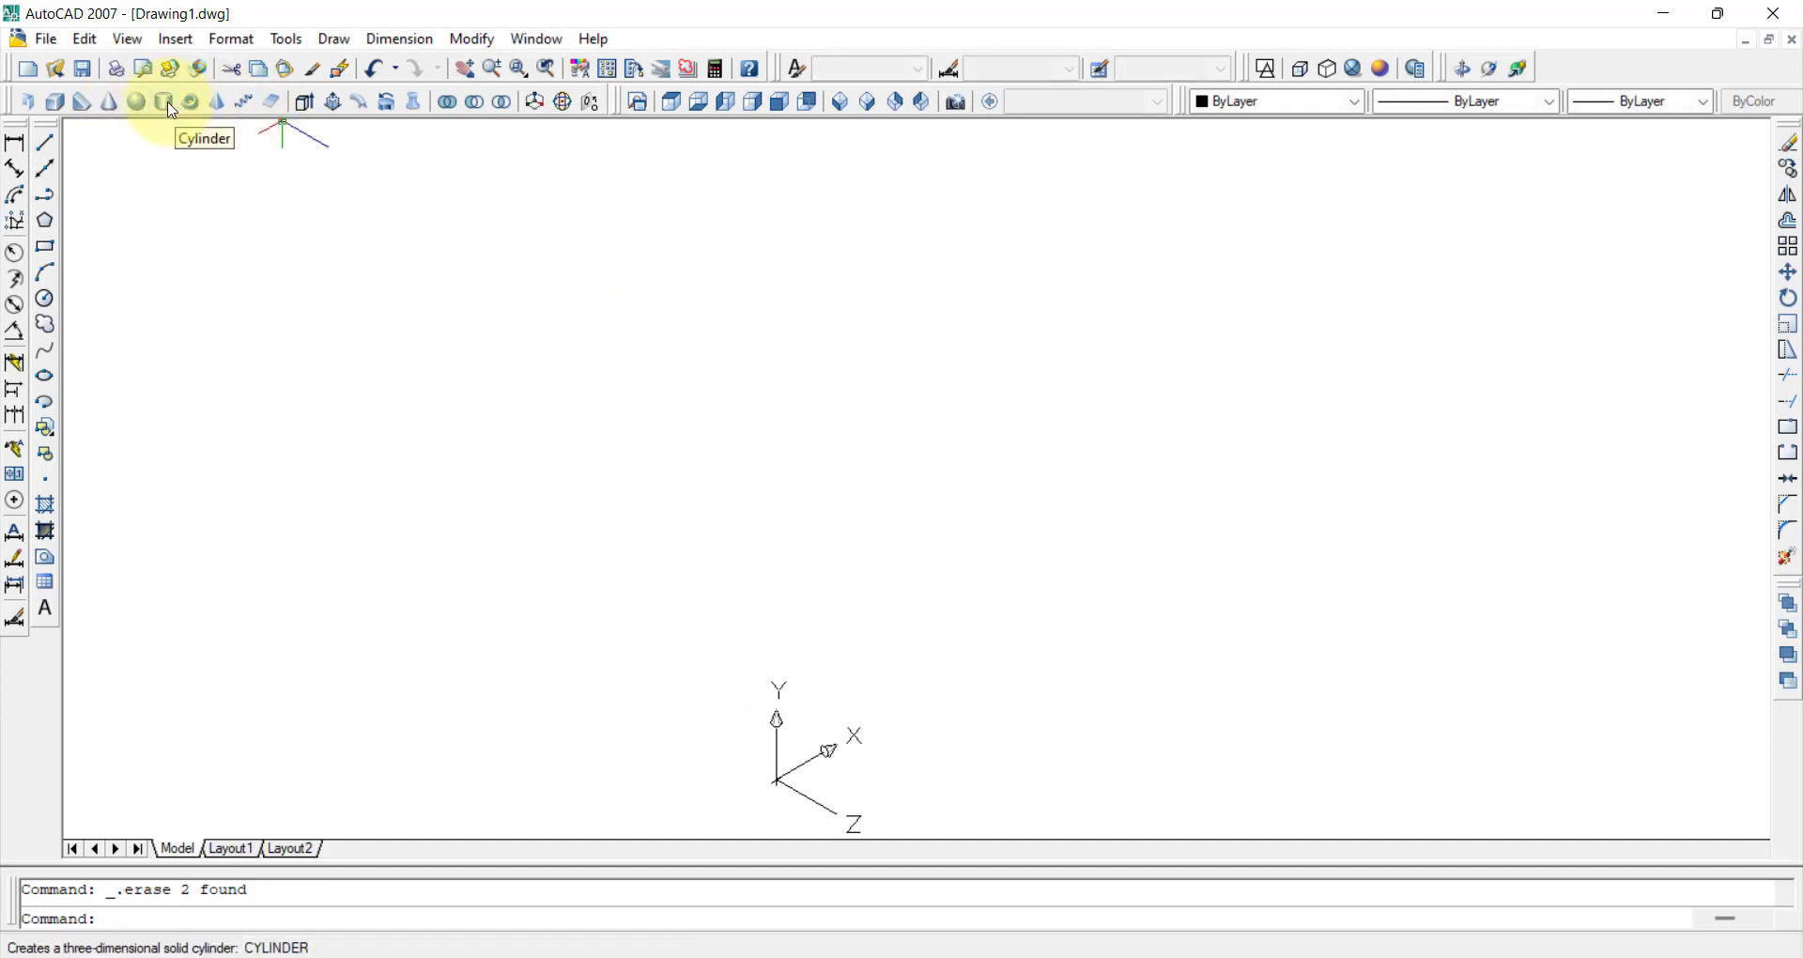
{"action": "left_click", "coordinate": [670, 101]}
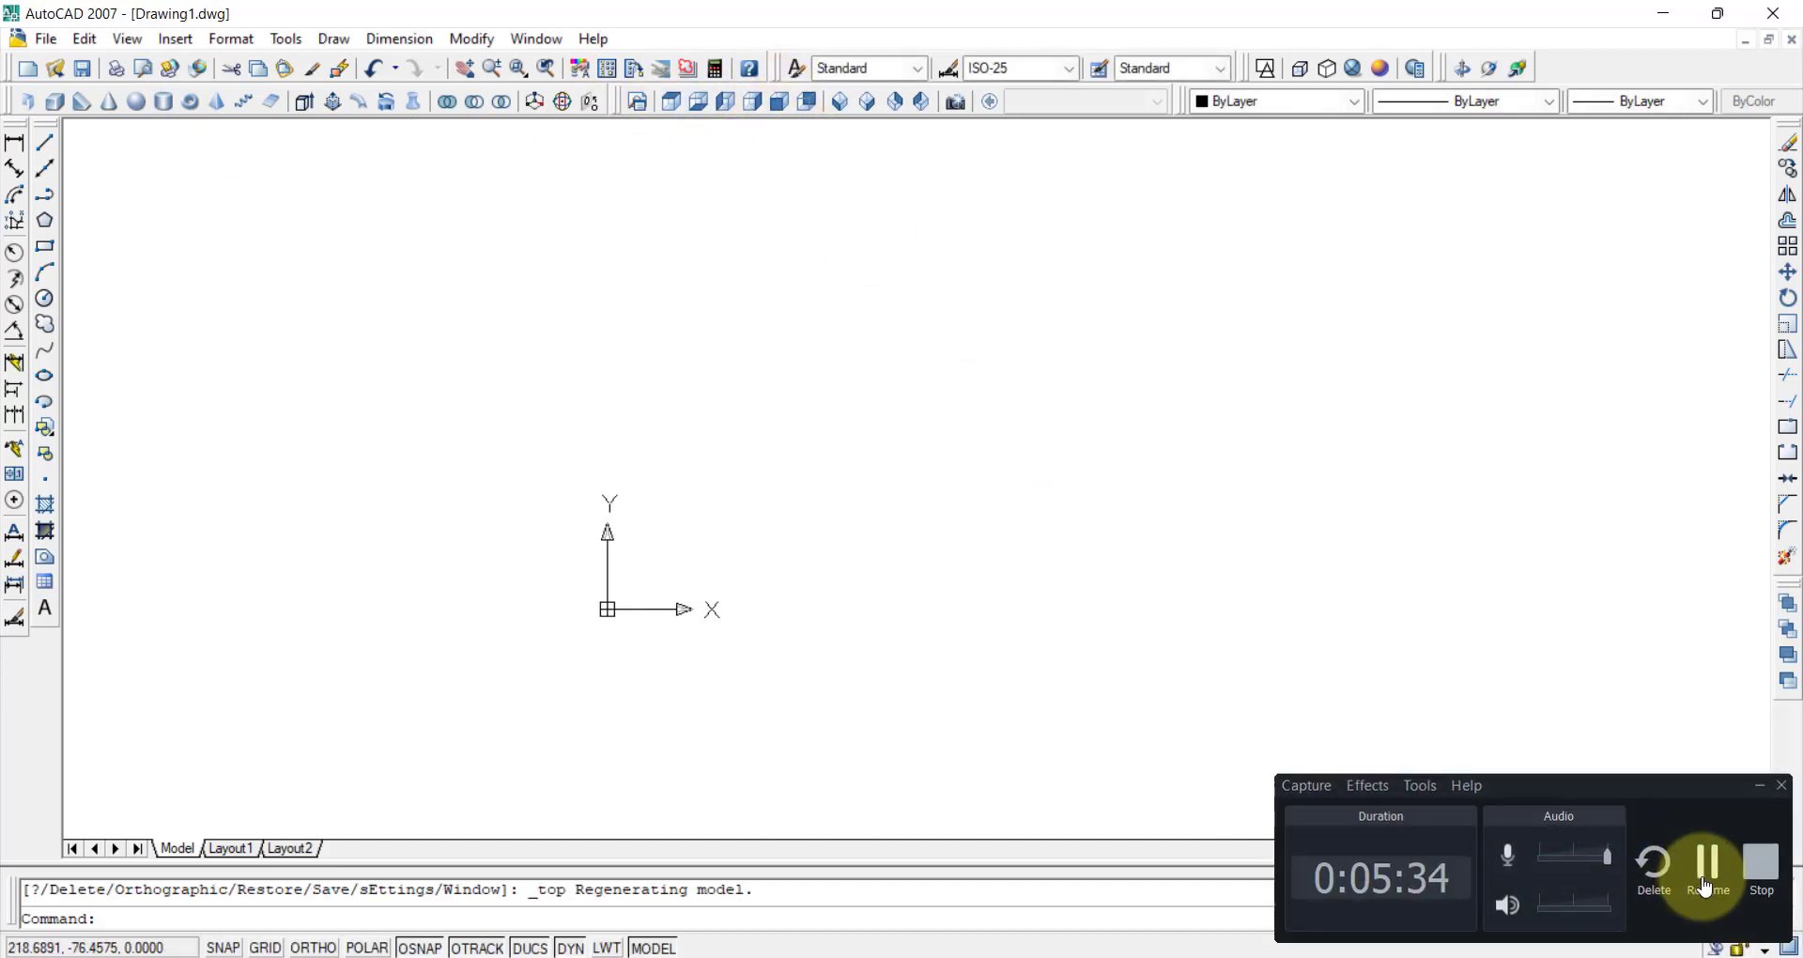
{"action": "left_click", "coordinate": [1710, 861]}
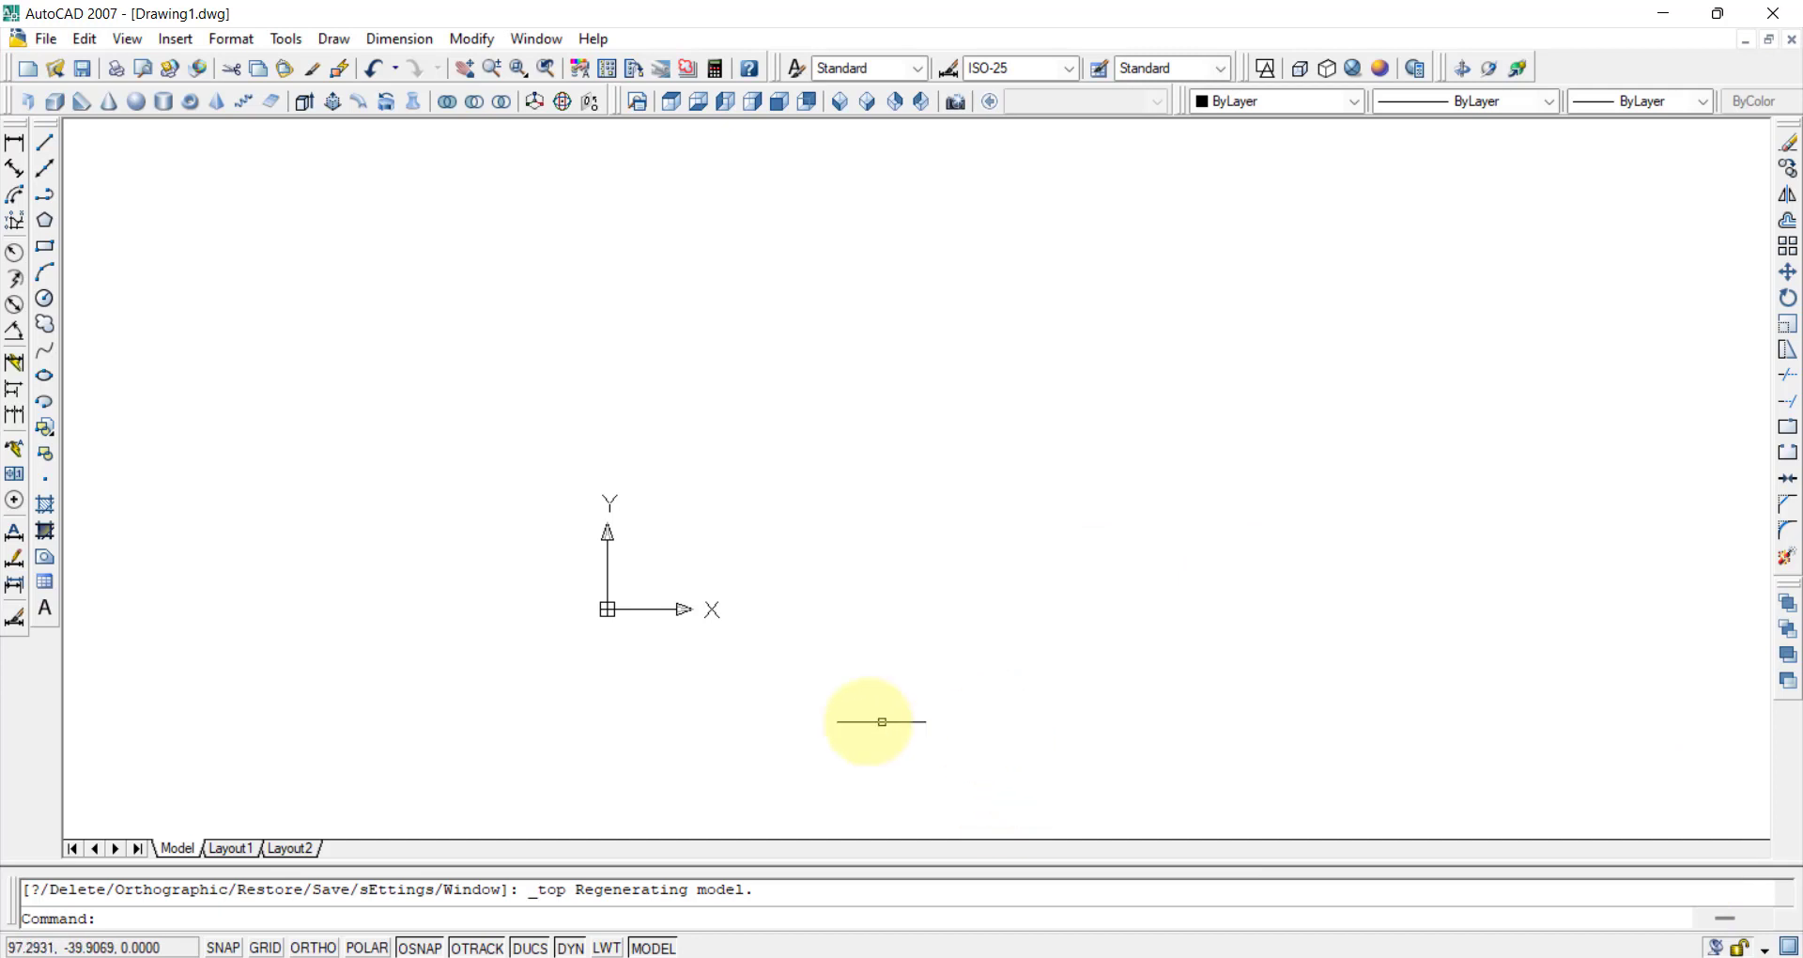
Switch to the QUESTIONS document in Word and read the inclined-cylinder exercises, focusing on the one with the 35 mm base radius.
{"action": "mouse_move", "coordinate": [1131, 953]}
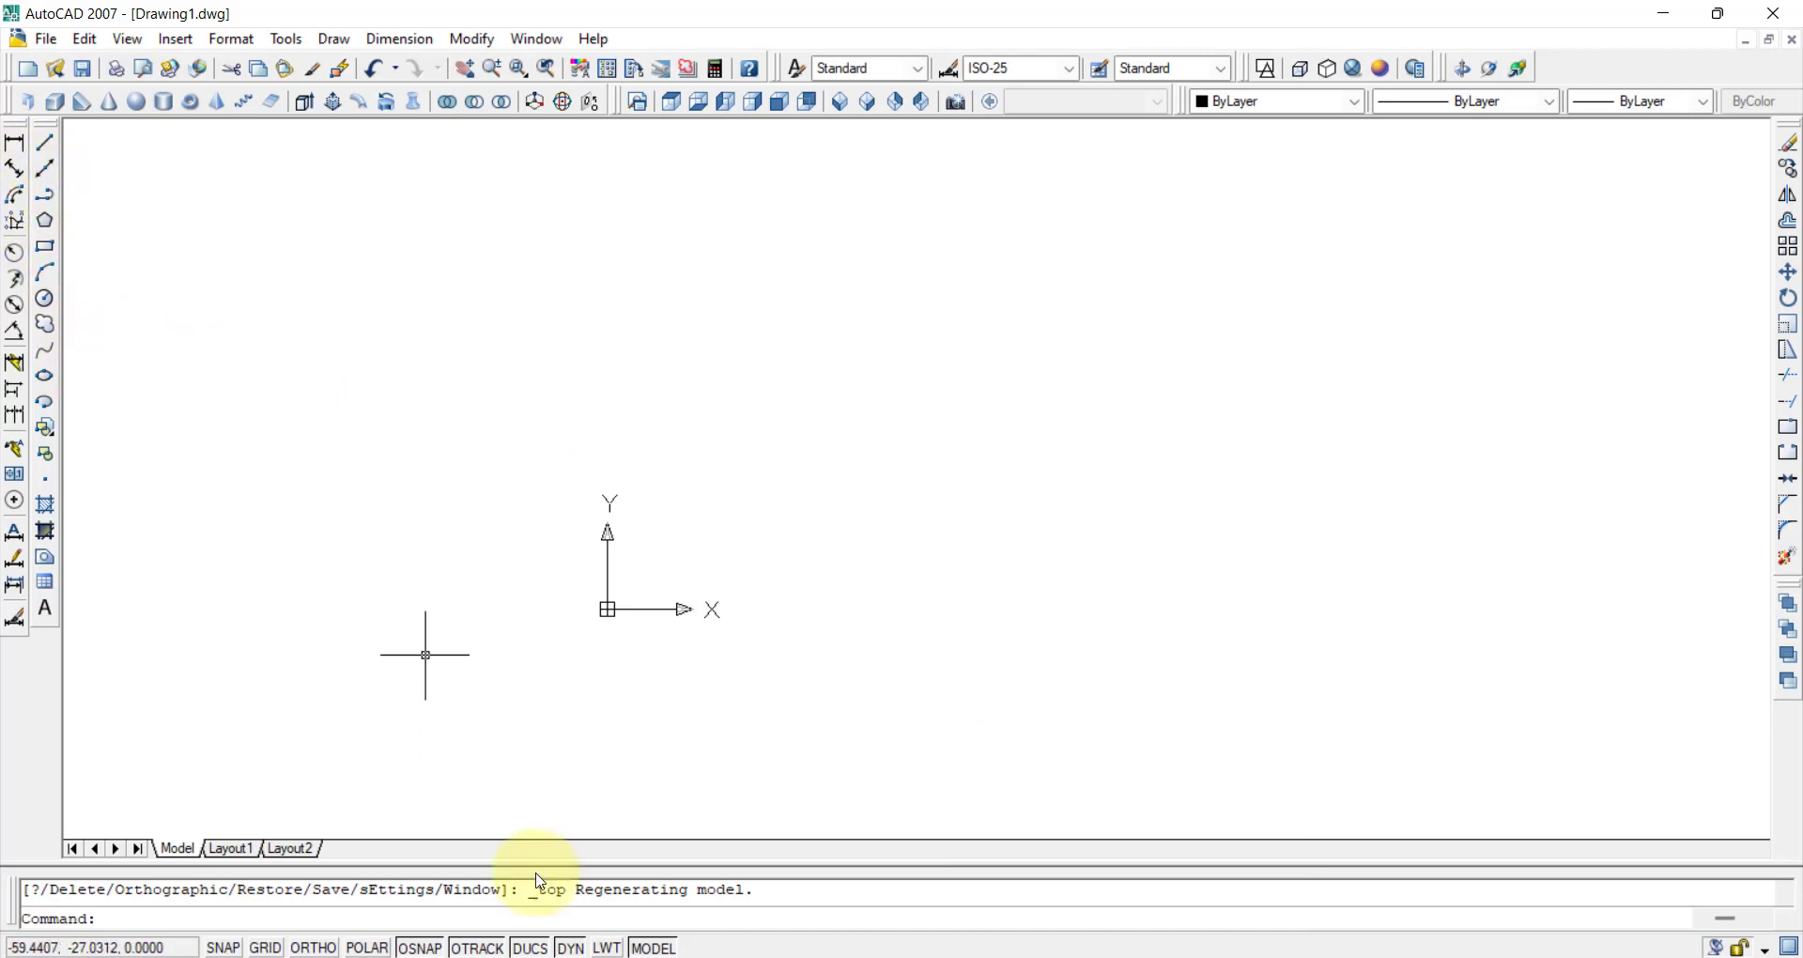
{"action": "left_click", "coordinate": [1187, 956]}
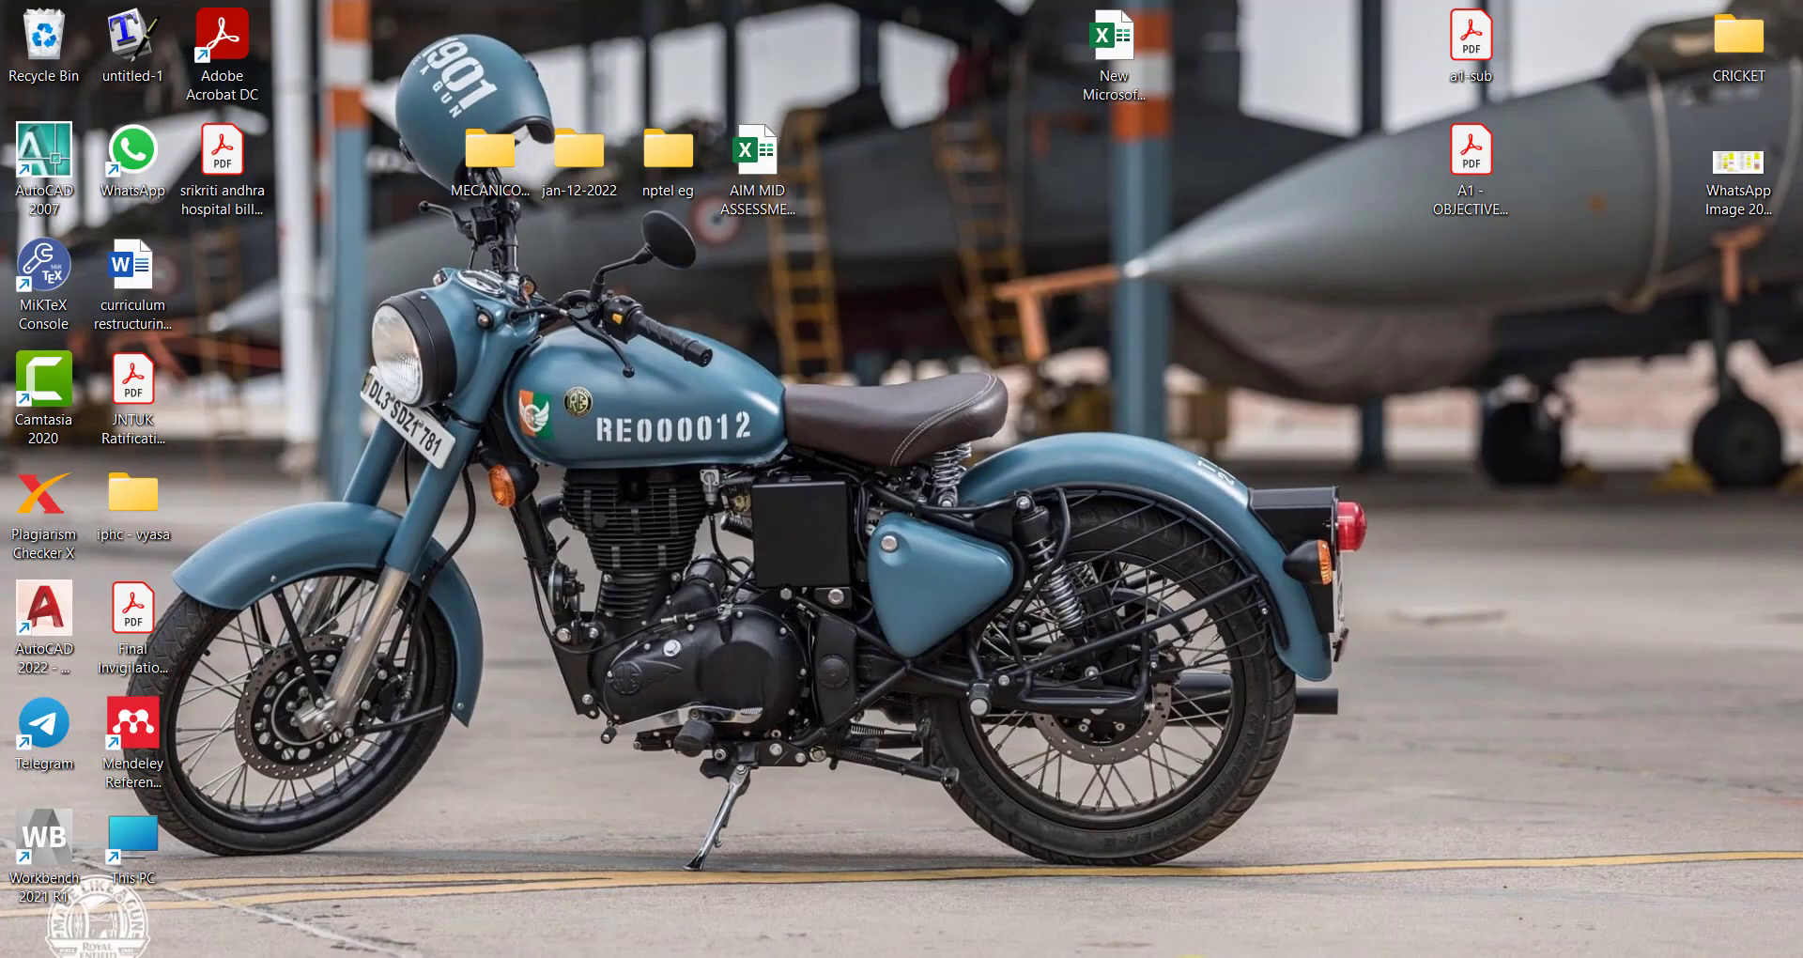
{"action": "left_click", "coordinate": [1225, 955]}
{"action": "left_click", "coordinate": [1258, 956]}
{"action": "scroll", "coordinate": [1289, 584], "scroll_direction": "down", "scroll_amount": 5}
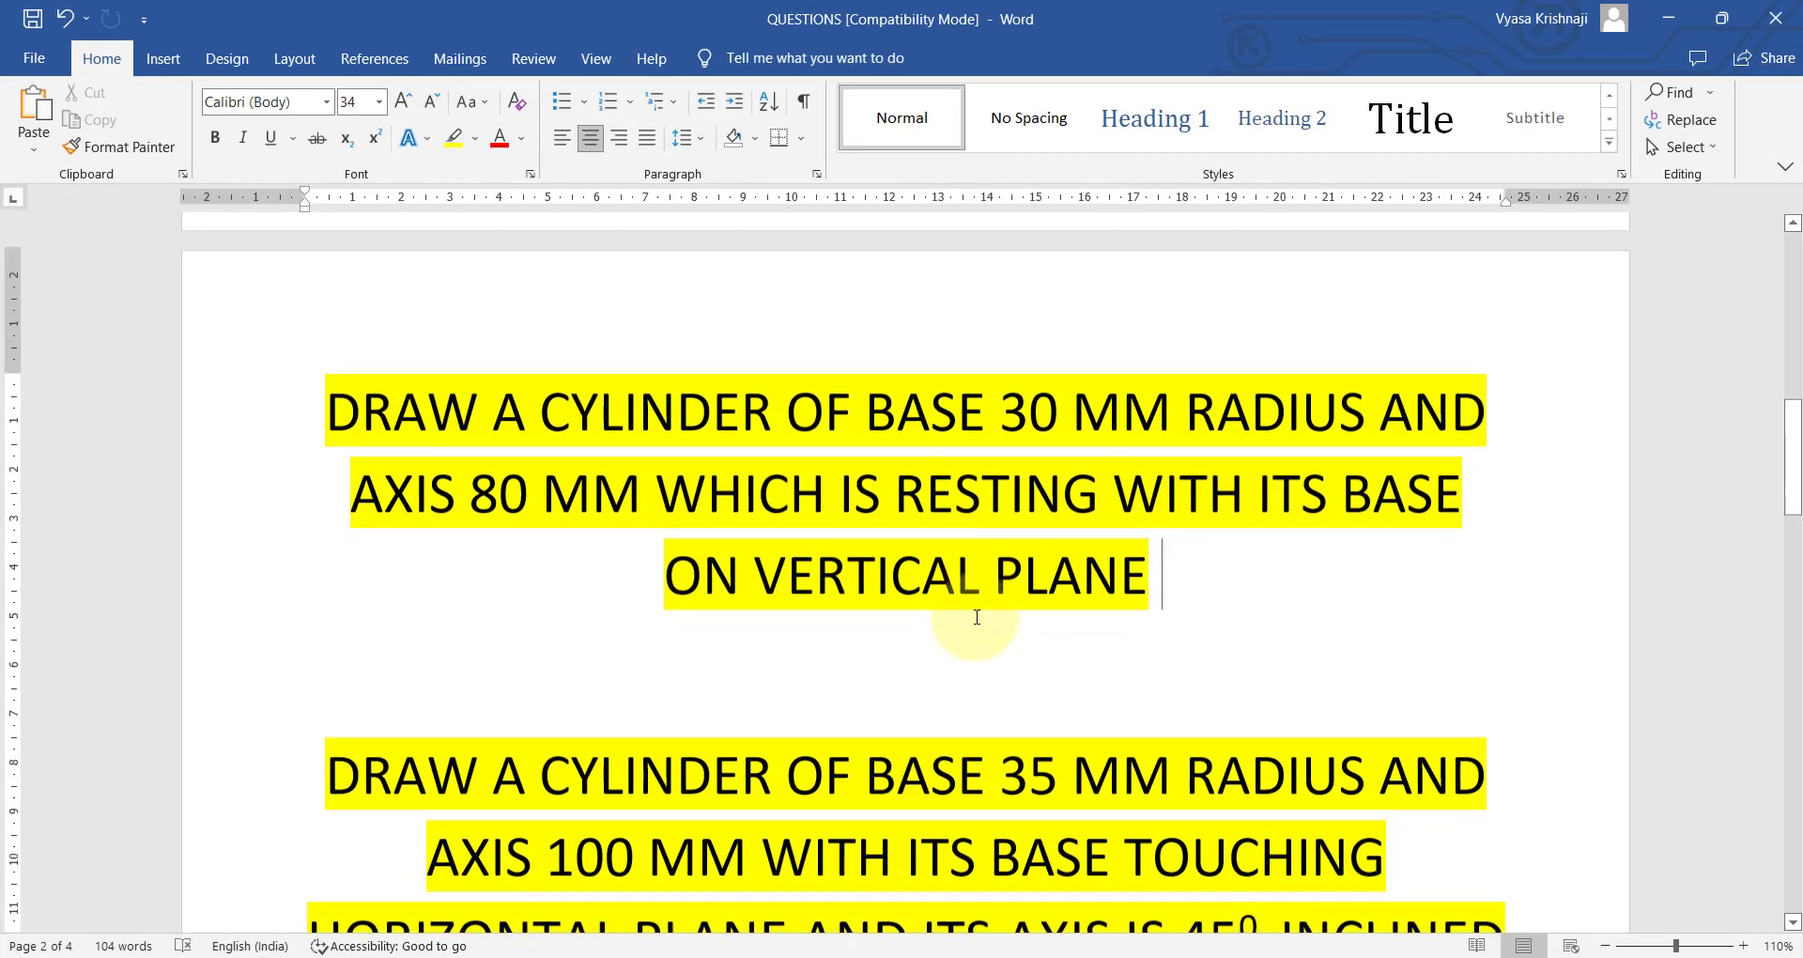
{"action": "scroll", "coordinate": [1115, 788], "scroll_direction": "down", "scroll_amount": 6}
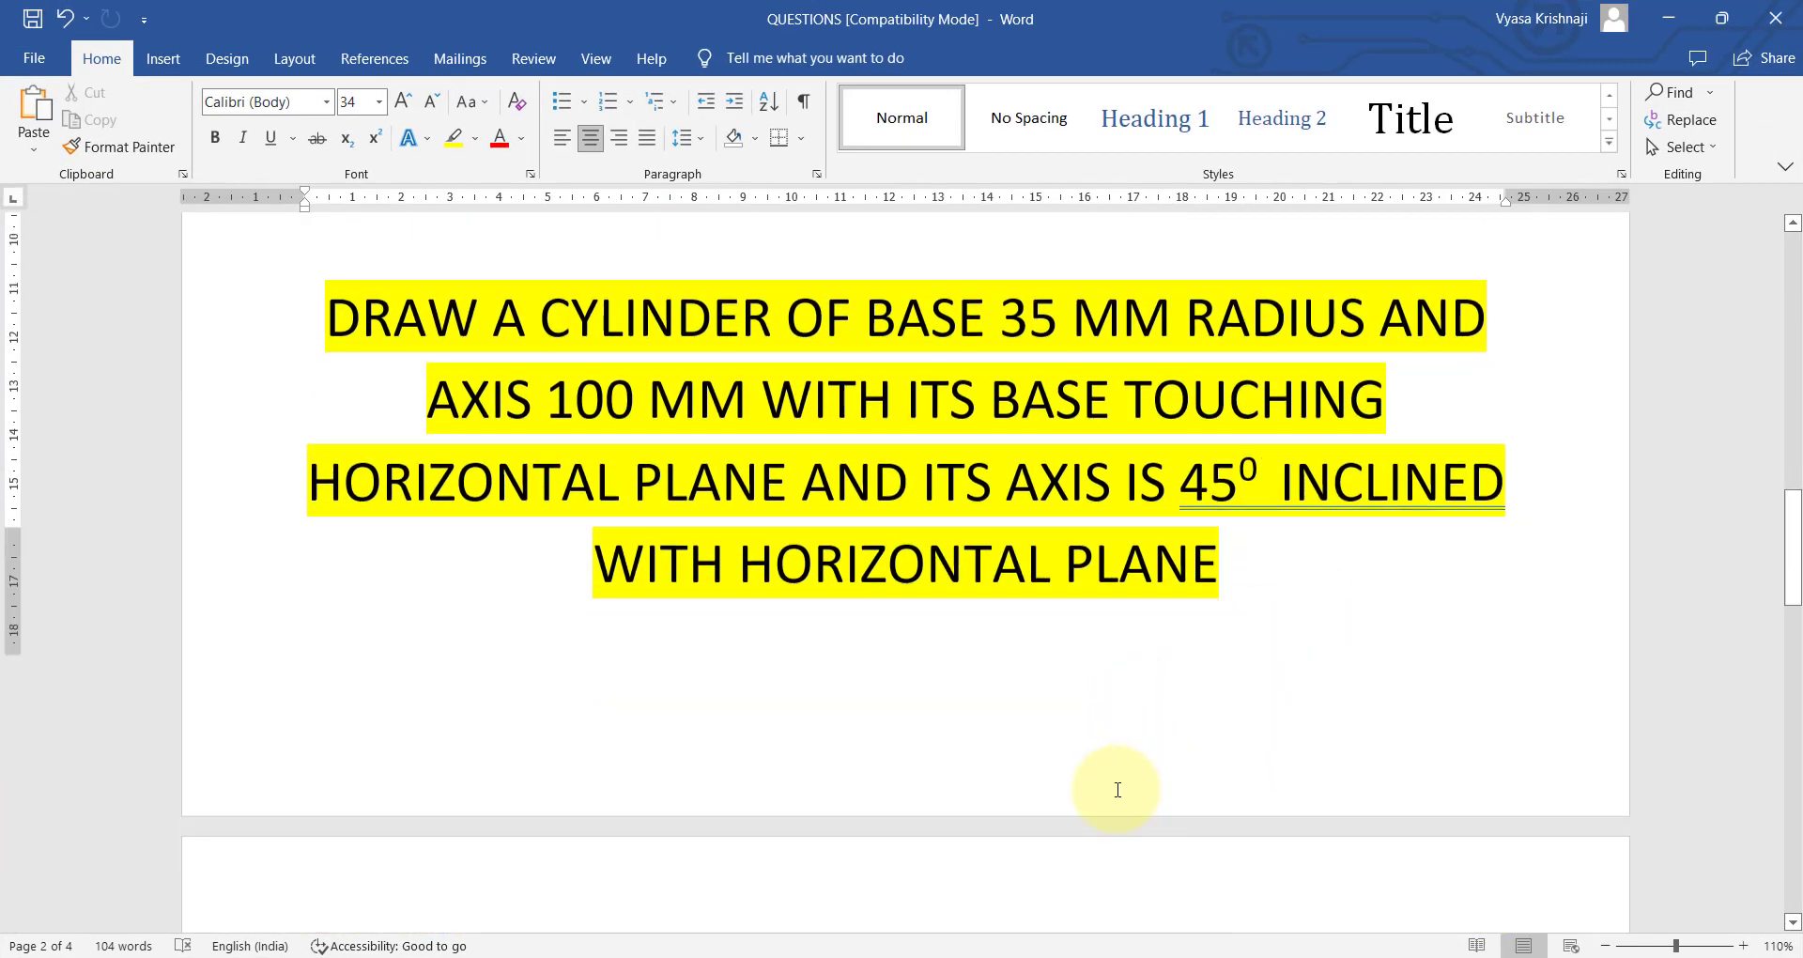
{"action": "scroll", "coordinate": [1053, 851], "scroll_direction": "down", "scroll_amount": 1}
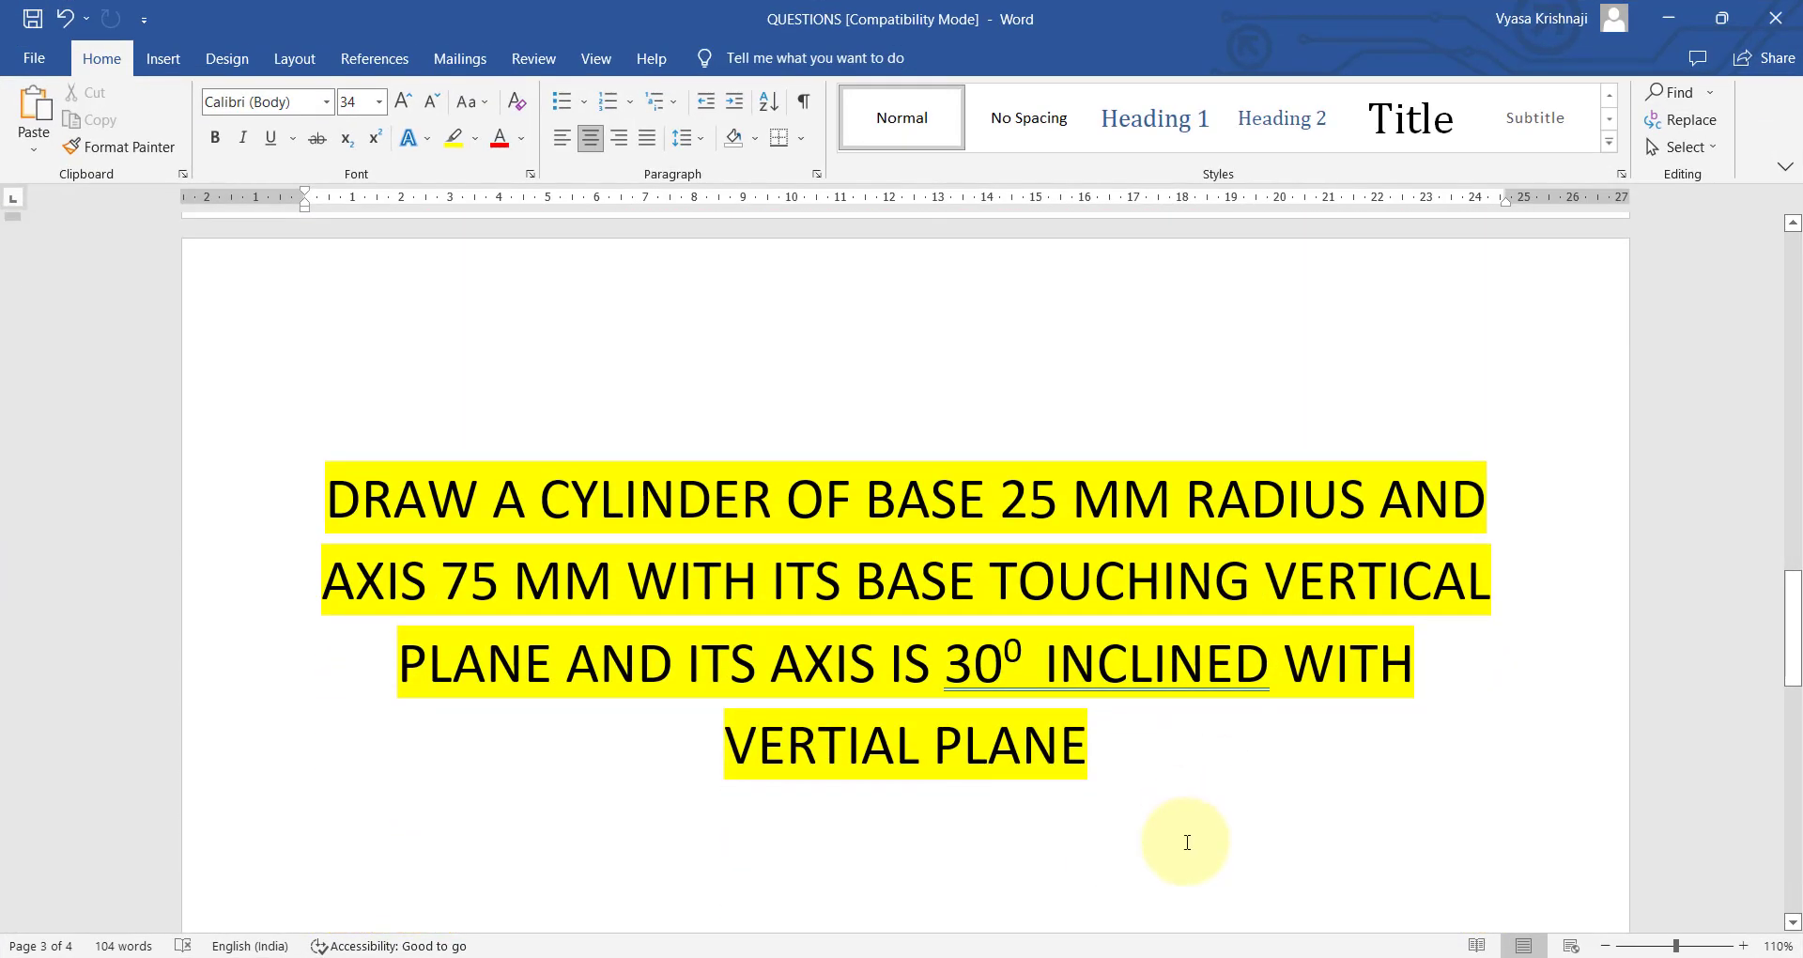
{"action": "scroll", "coordinate": [1186, 843], "scroll_direction": "up", "scroll_amount": 7}
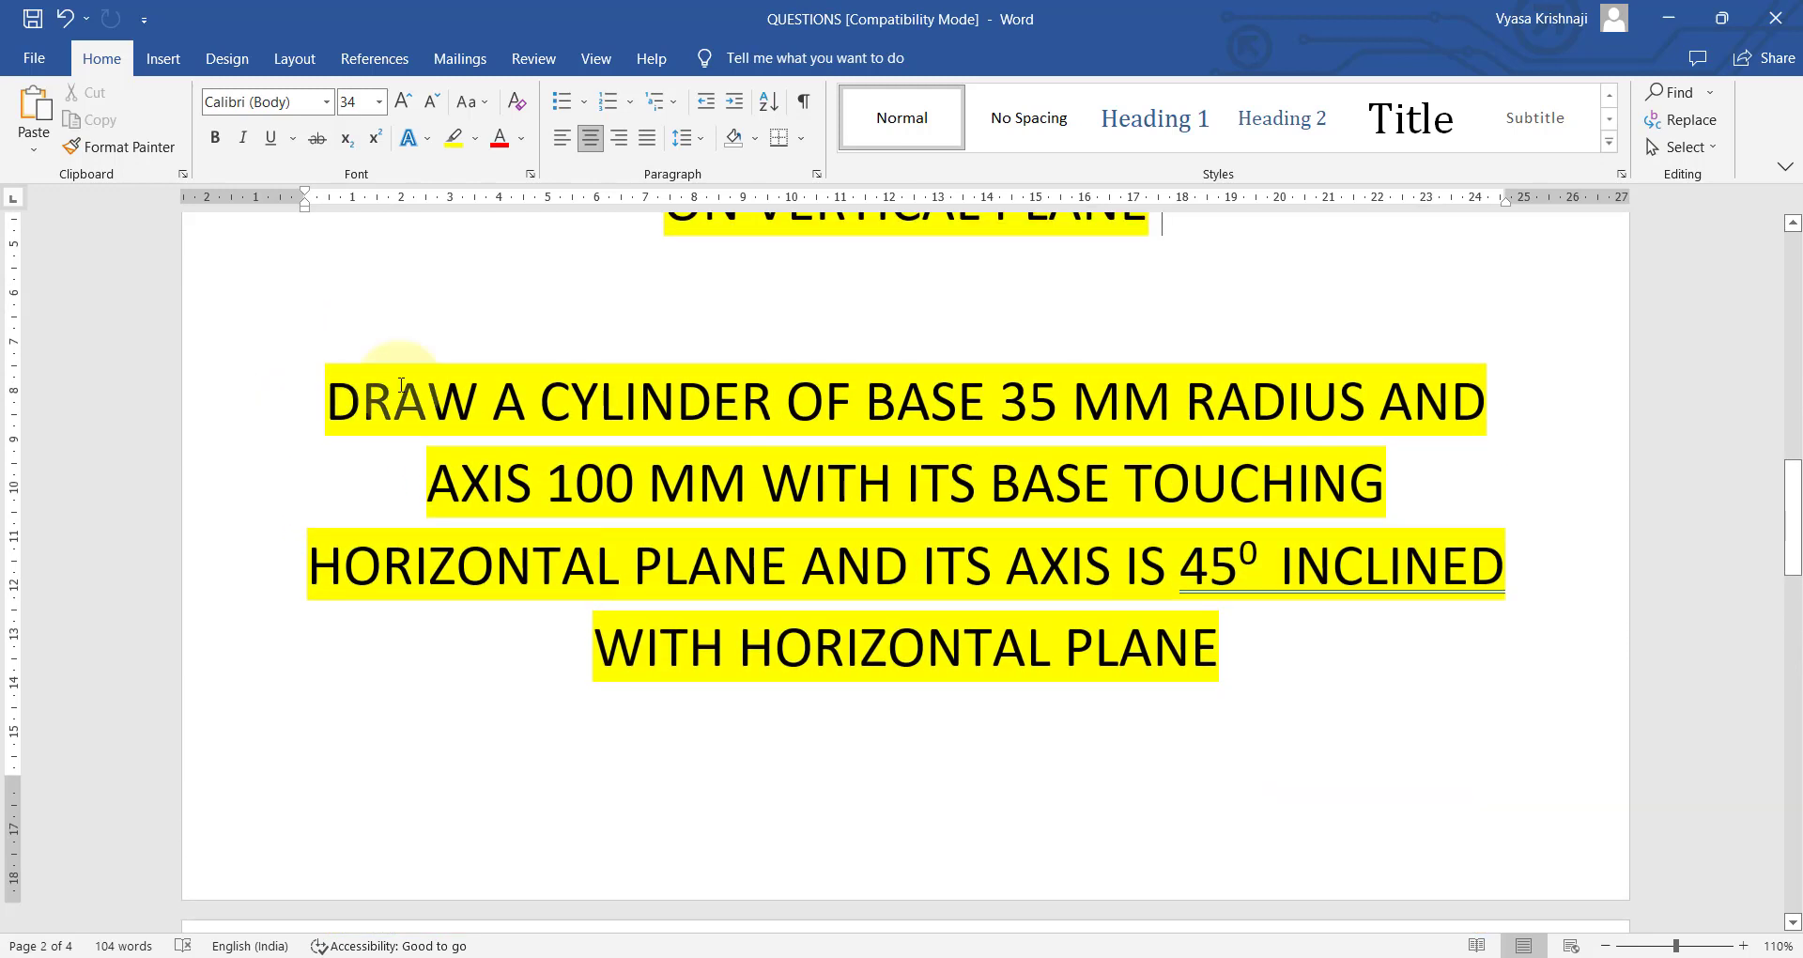
{"action": "left_click_drag", "start_coordinate": [1000, 415], "coordinate": [1120, 413]}
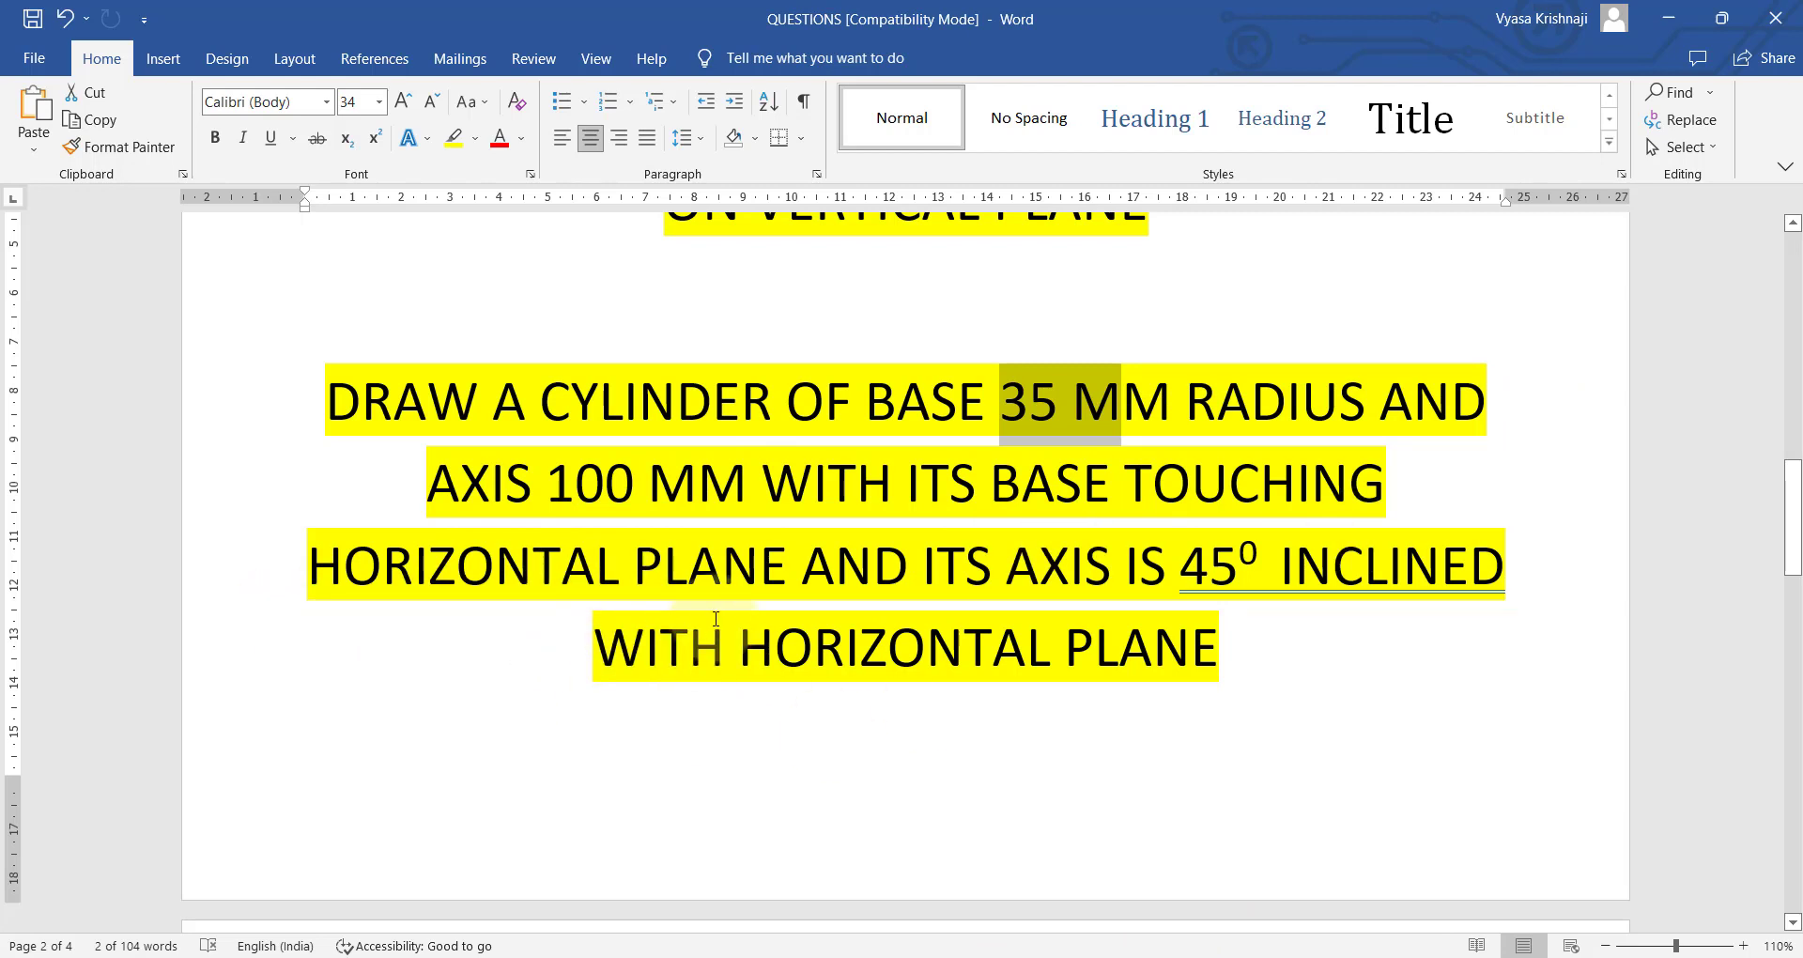
{"action": "left_click", "coordinate": [905, 484]}
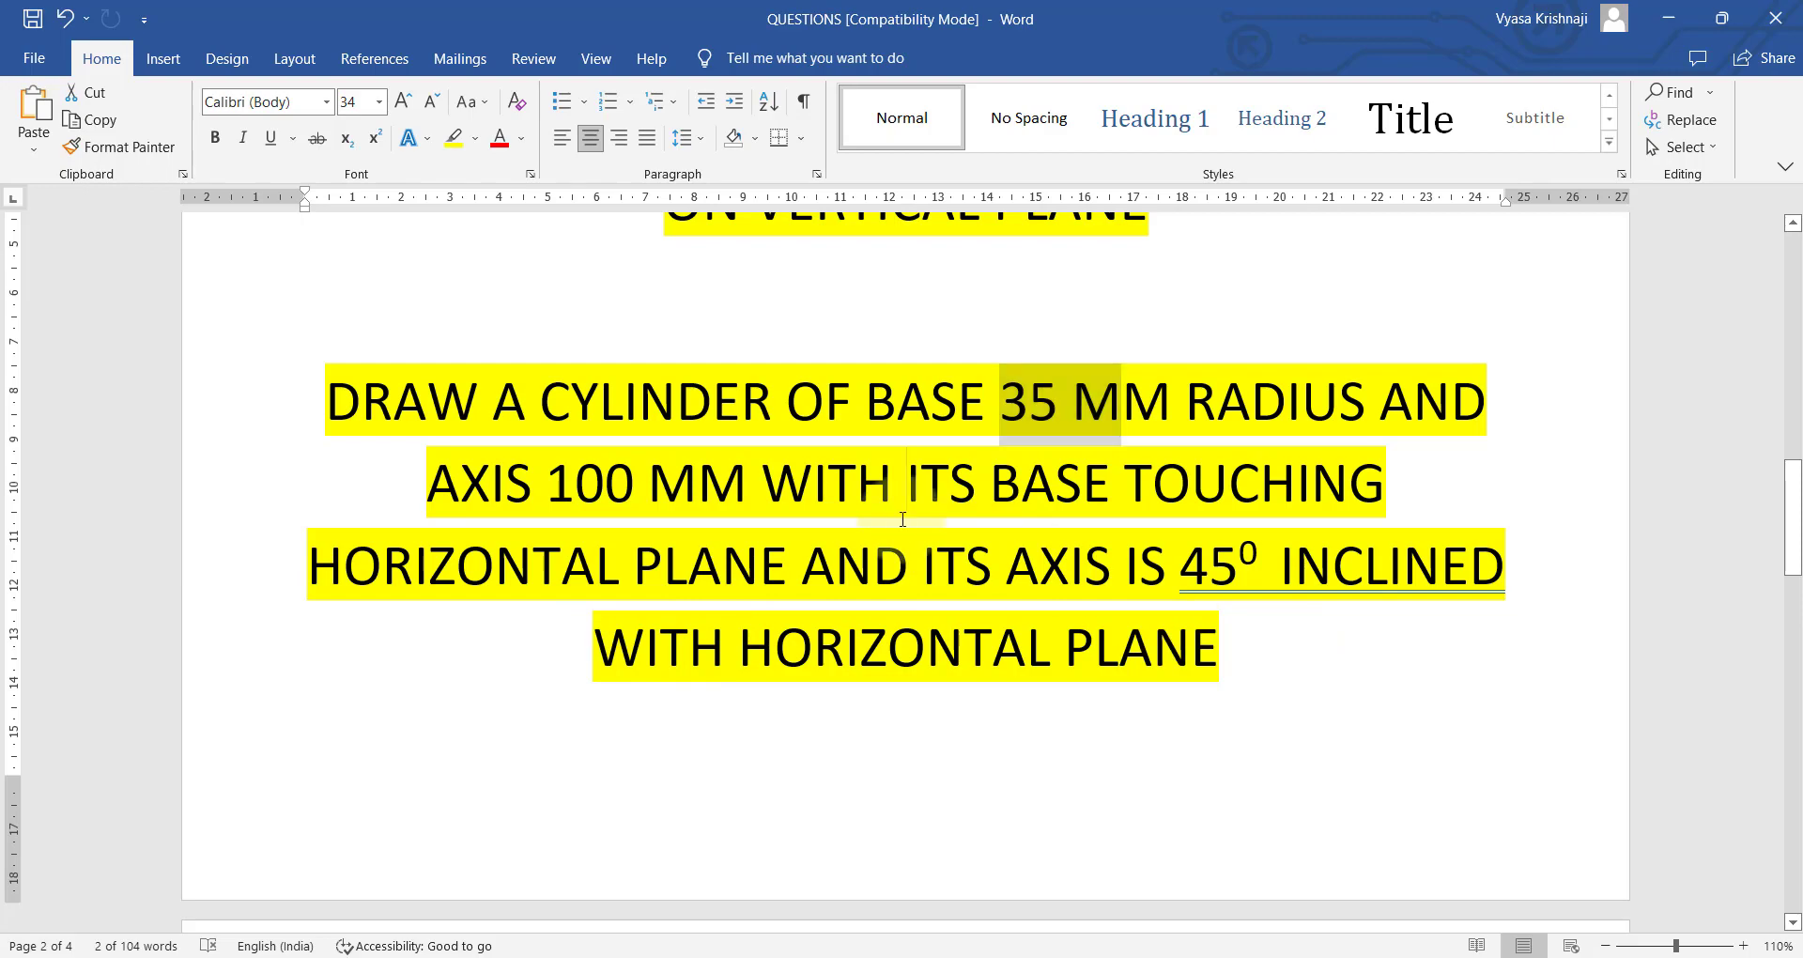
Back in AutoCAD, create a solid cylinder of base radius 35 mm and height 100 mm in the top view and show it from SW Isometric.
{"action": "left_click", "coordinate": [1179, 955]}
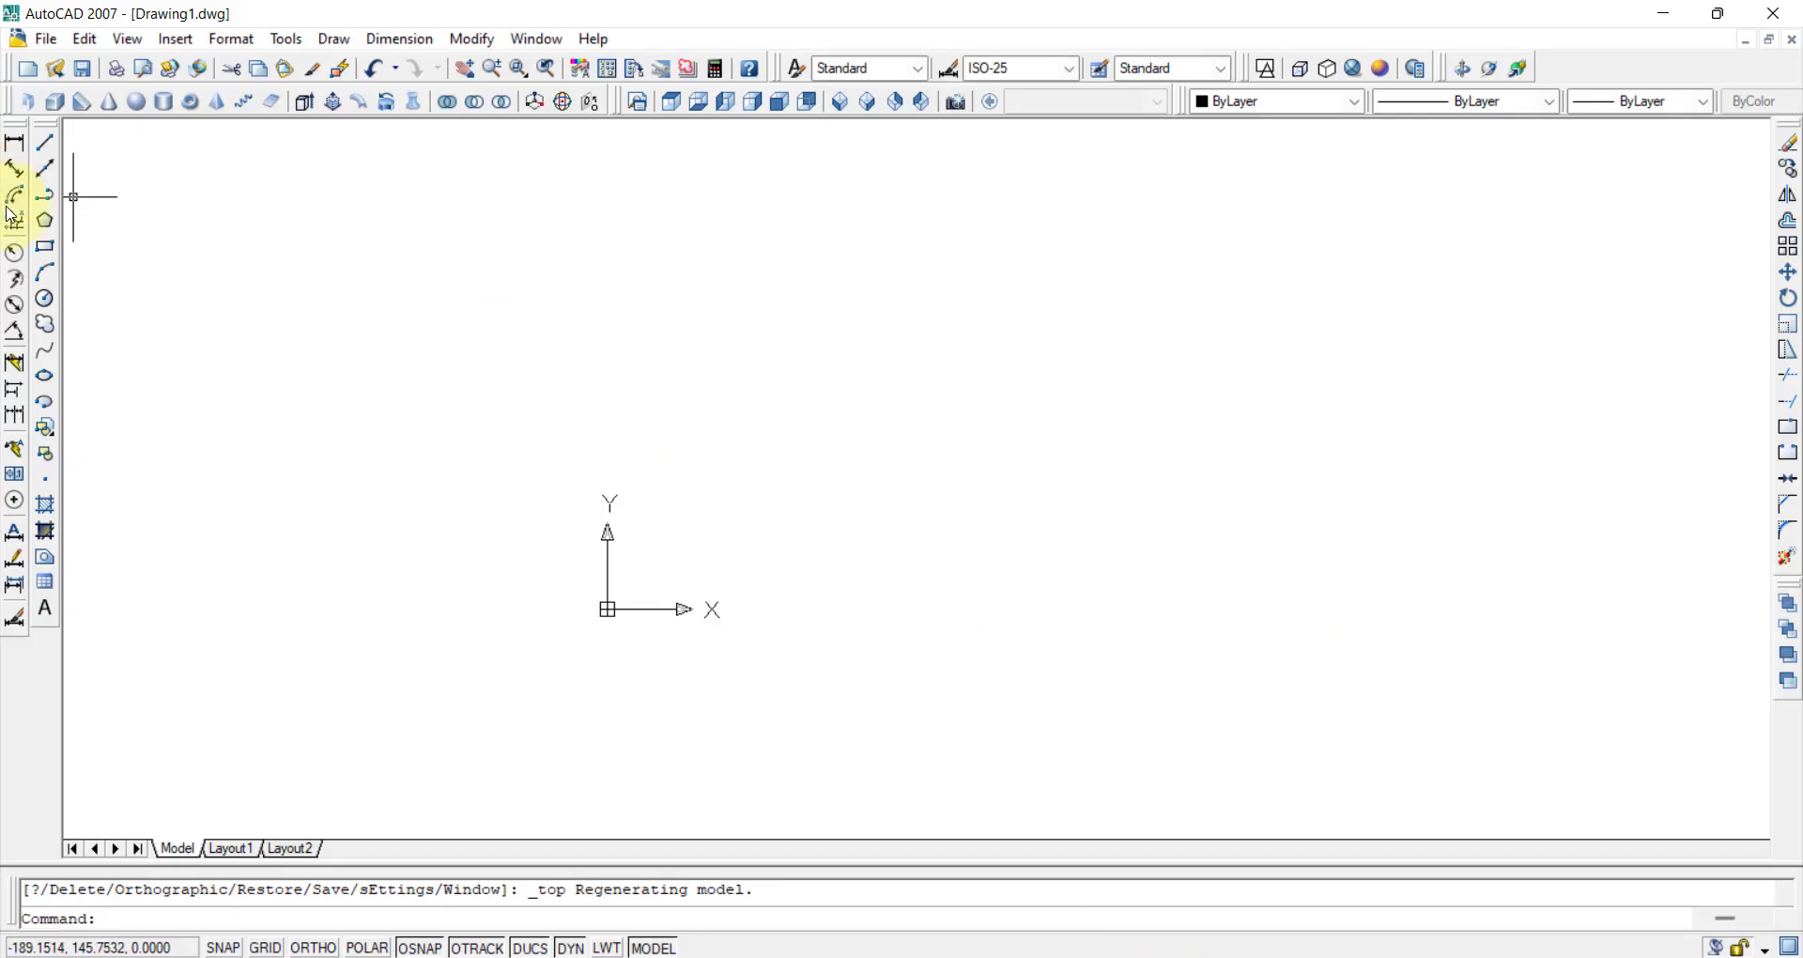
{"action": "left_click", "coordinate": [671, 115]}
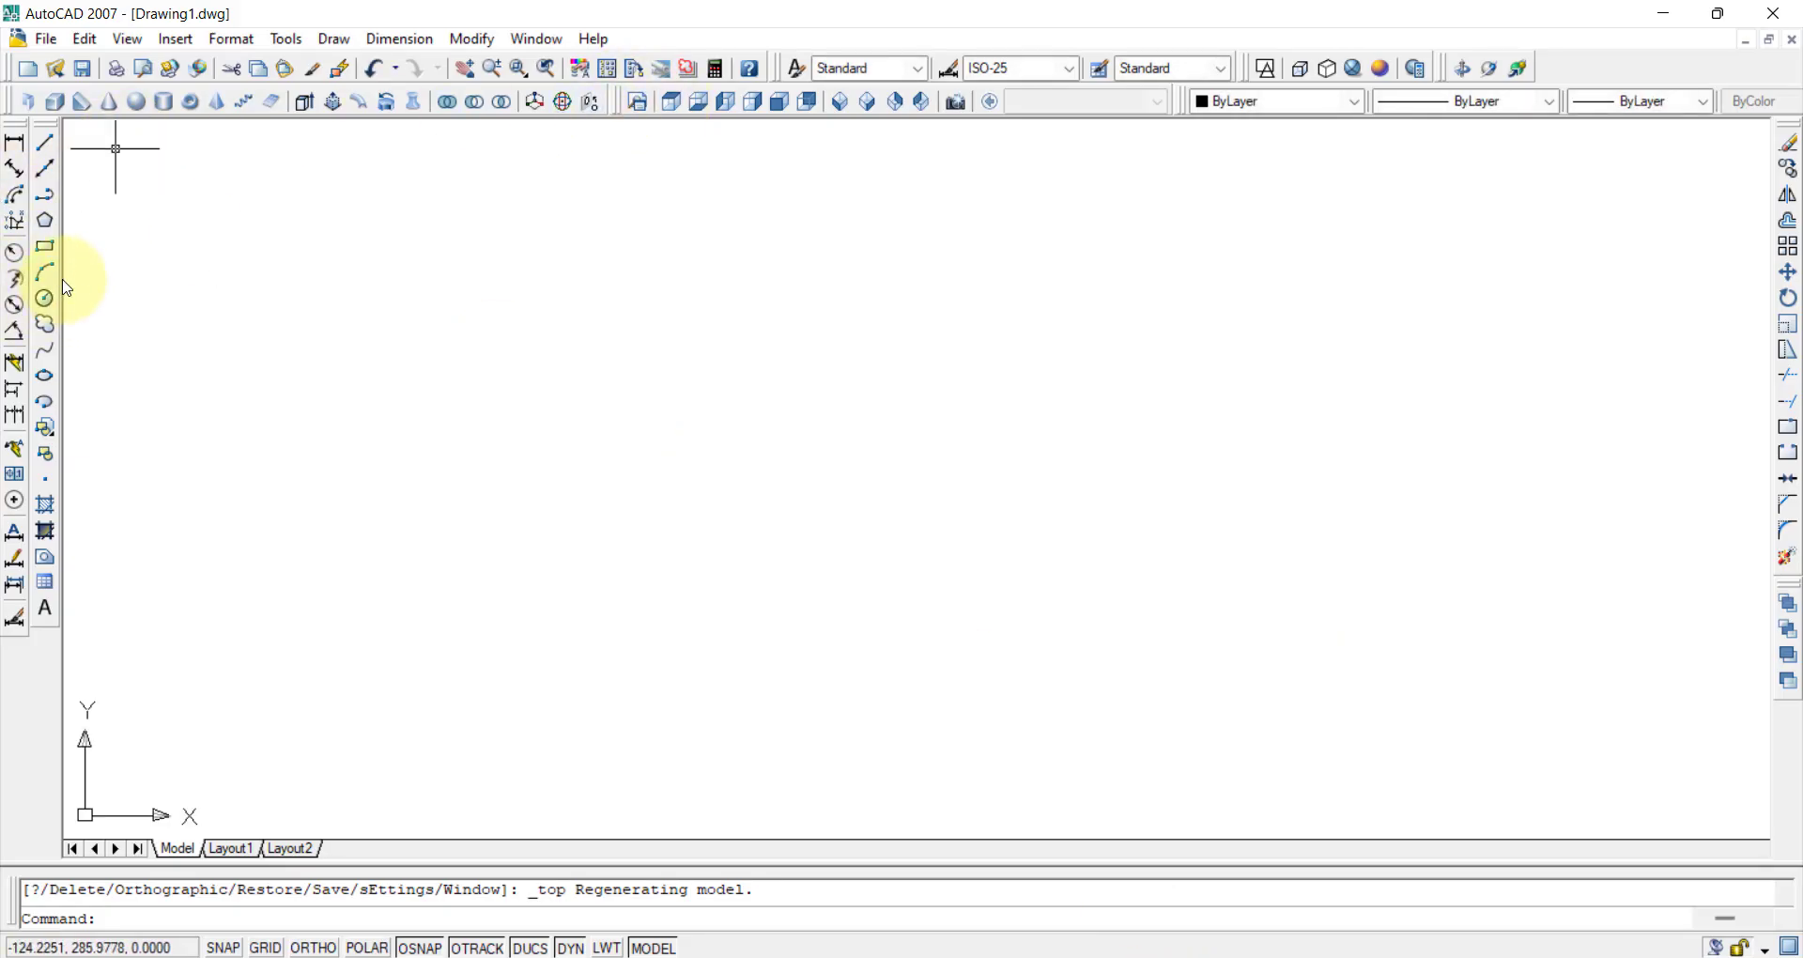
{"action": "left_click", "coordinate": [165, 101]}
{"action": "left_click", "coordinate": [756, 465]}
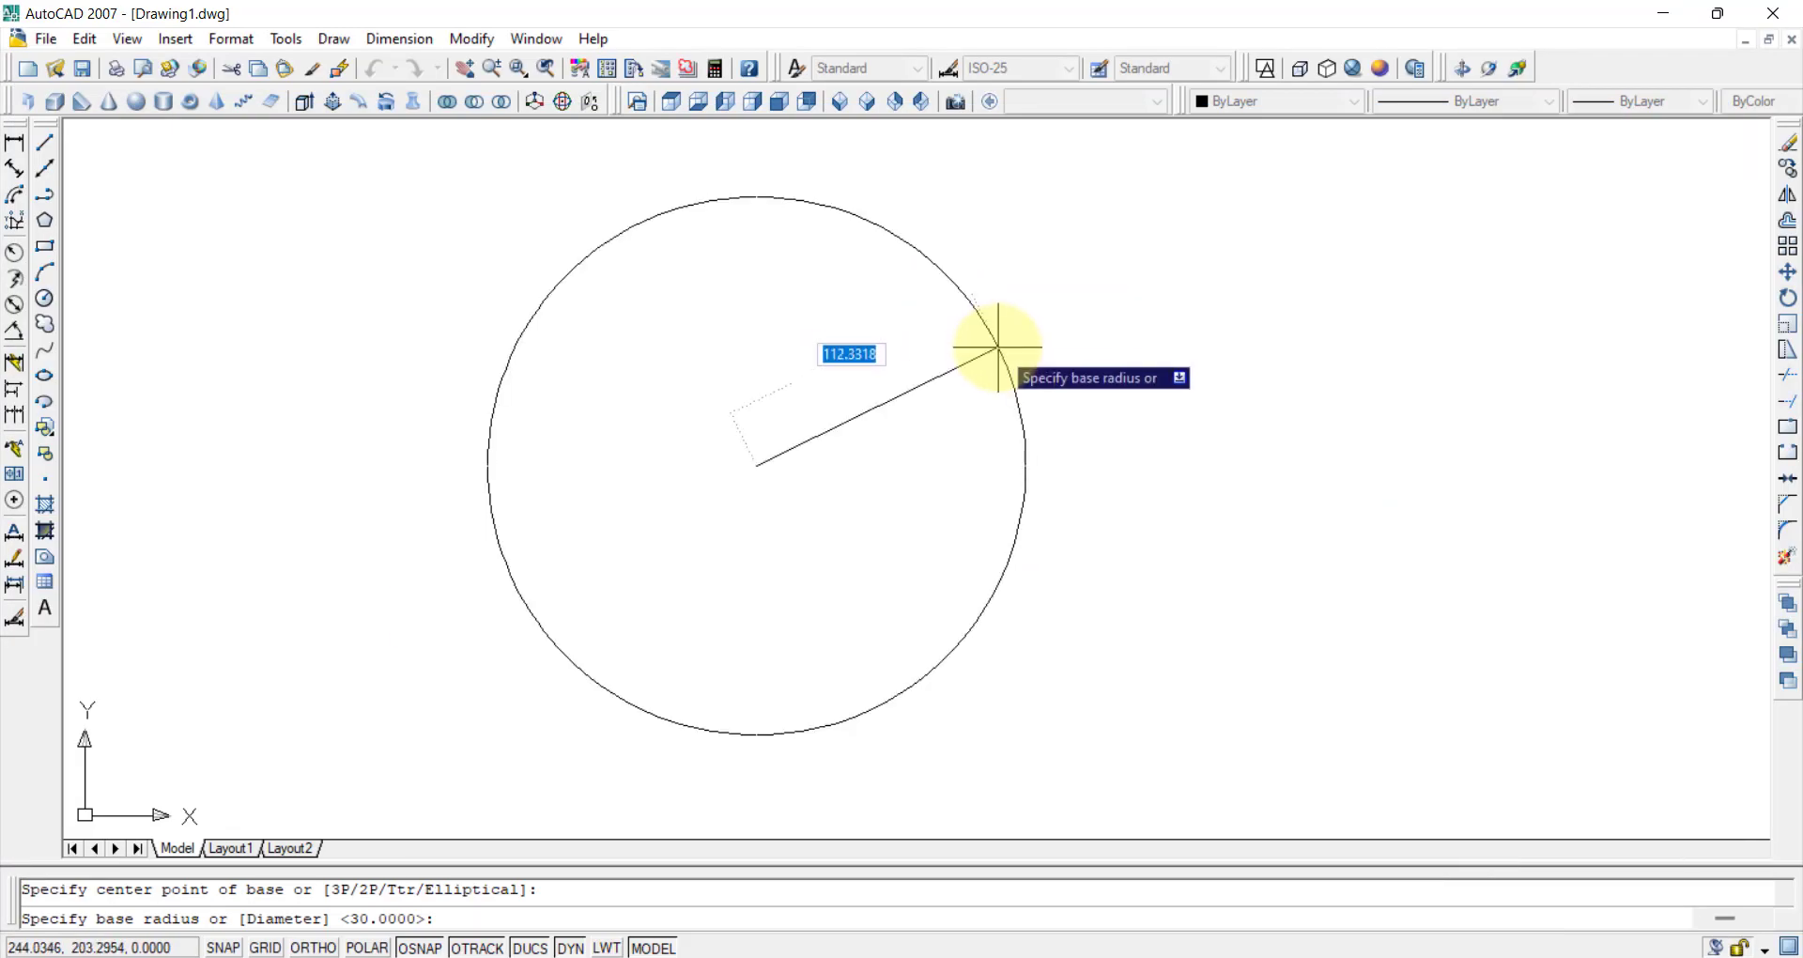
{"action": "type", "text": "35"}
{"action": "key", "text": "Return"}
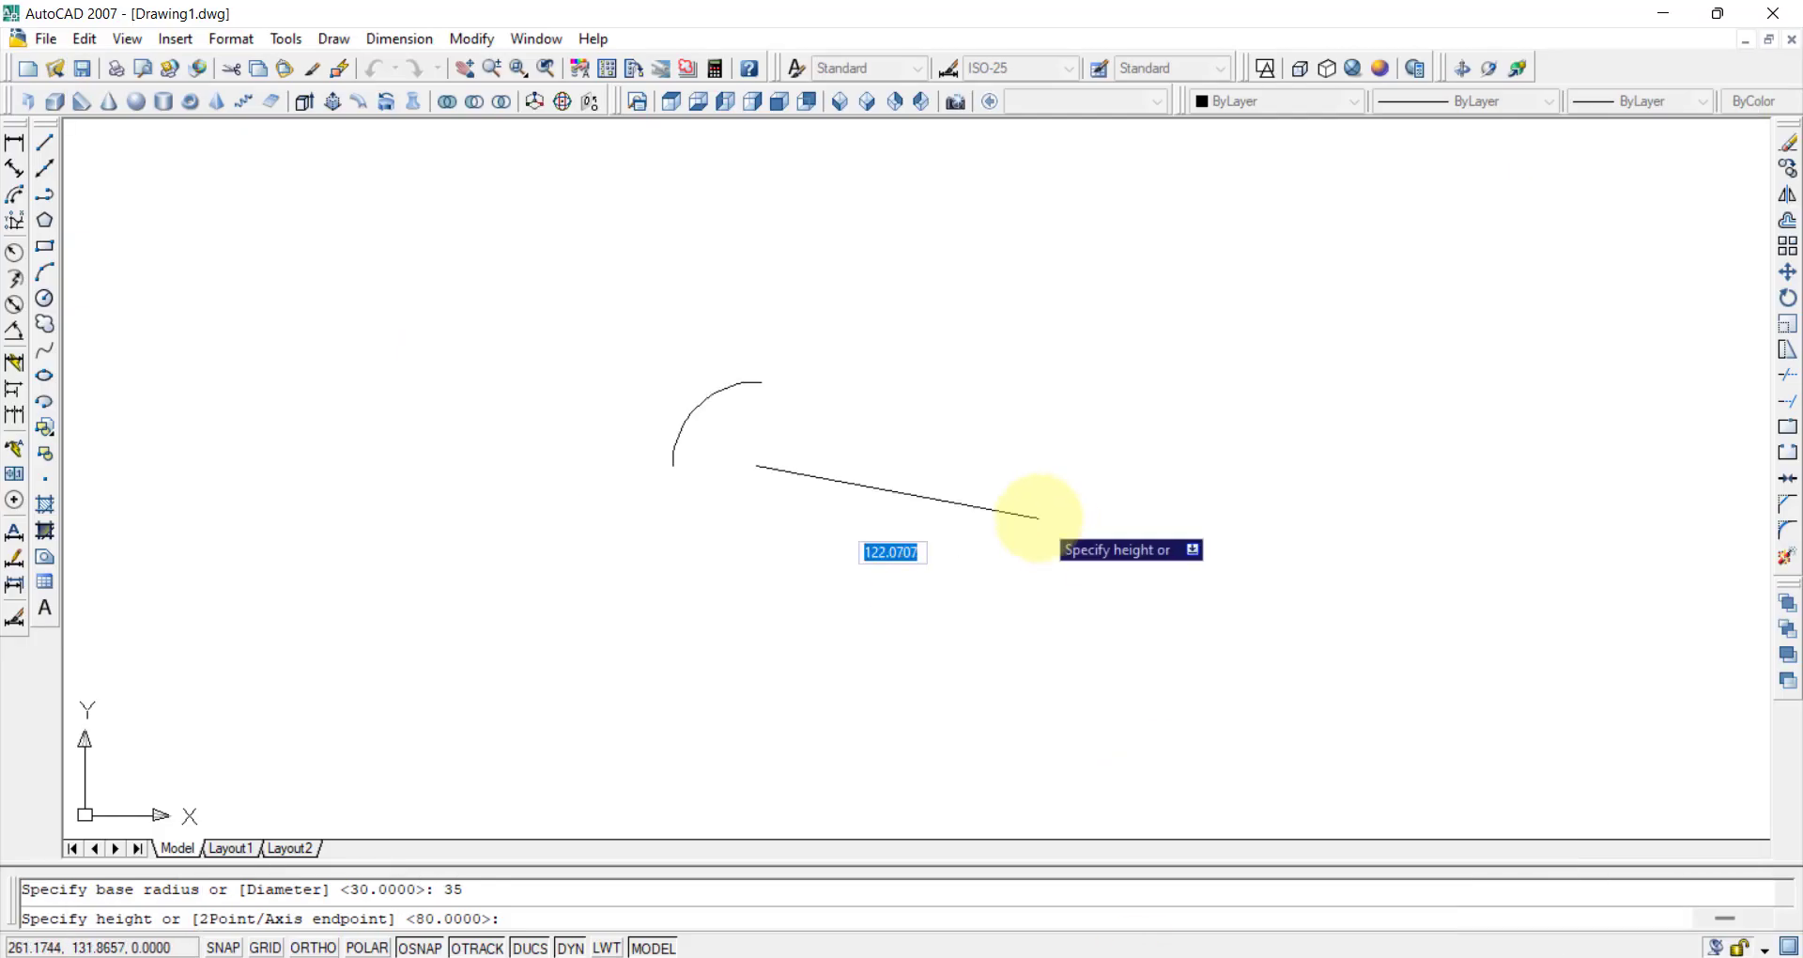
{"action": "type", "text": "100"}
{"action": "key", "text": "Return"}
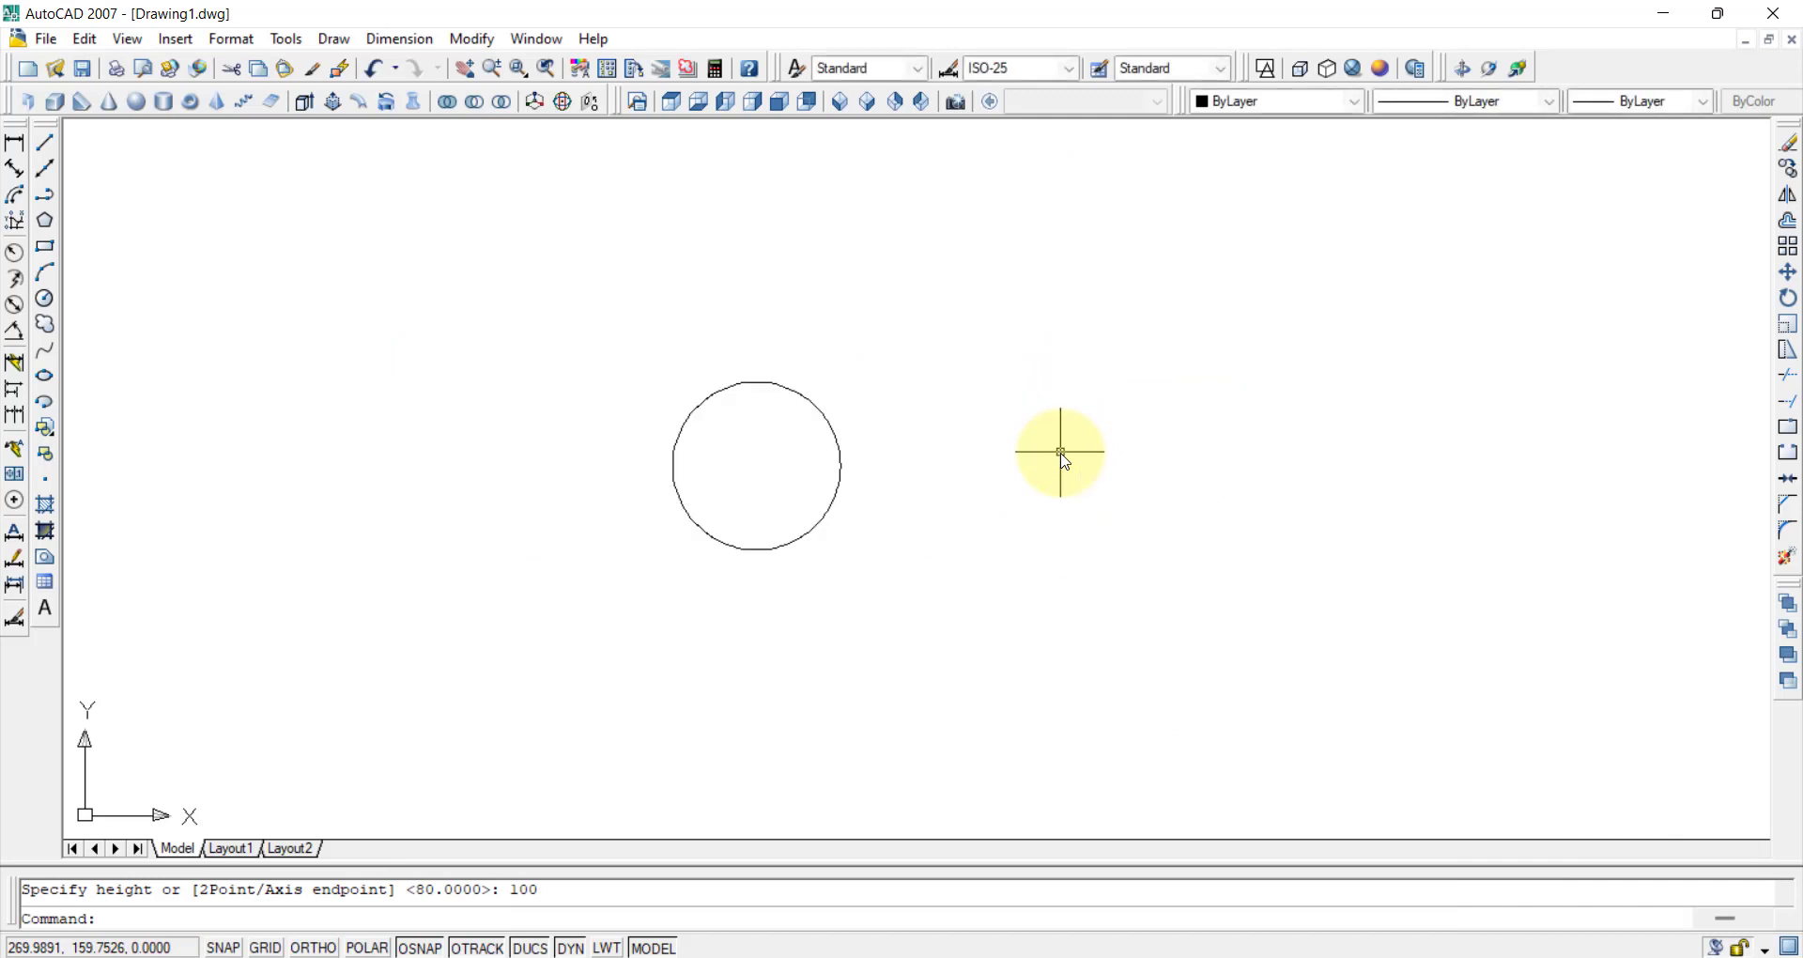
{"action": "left_click", "coordinate": [838, 107]}
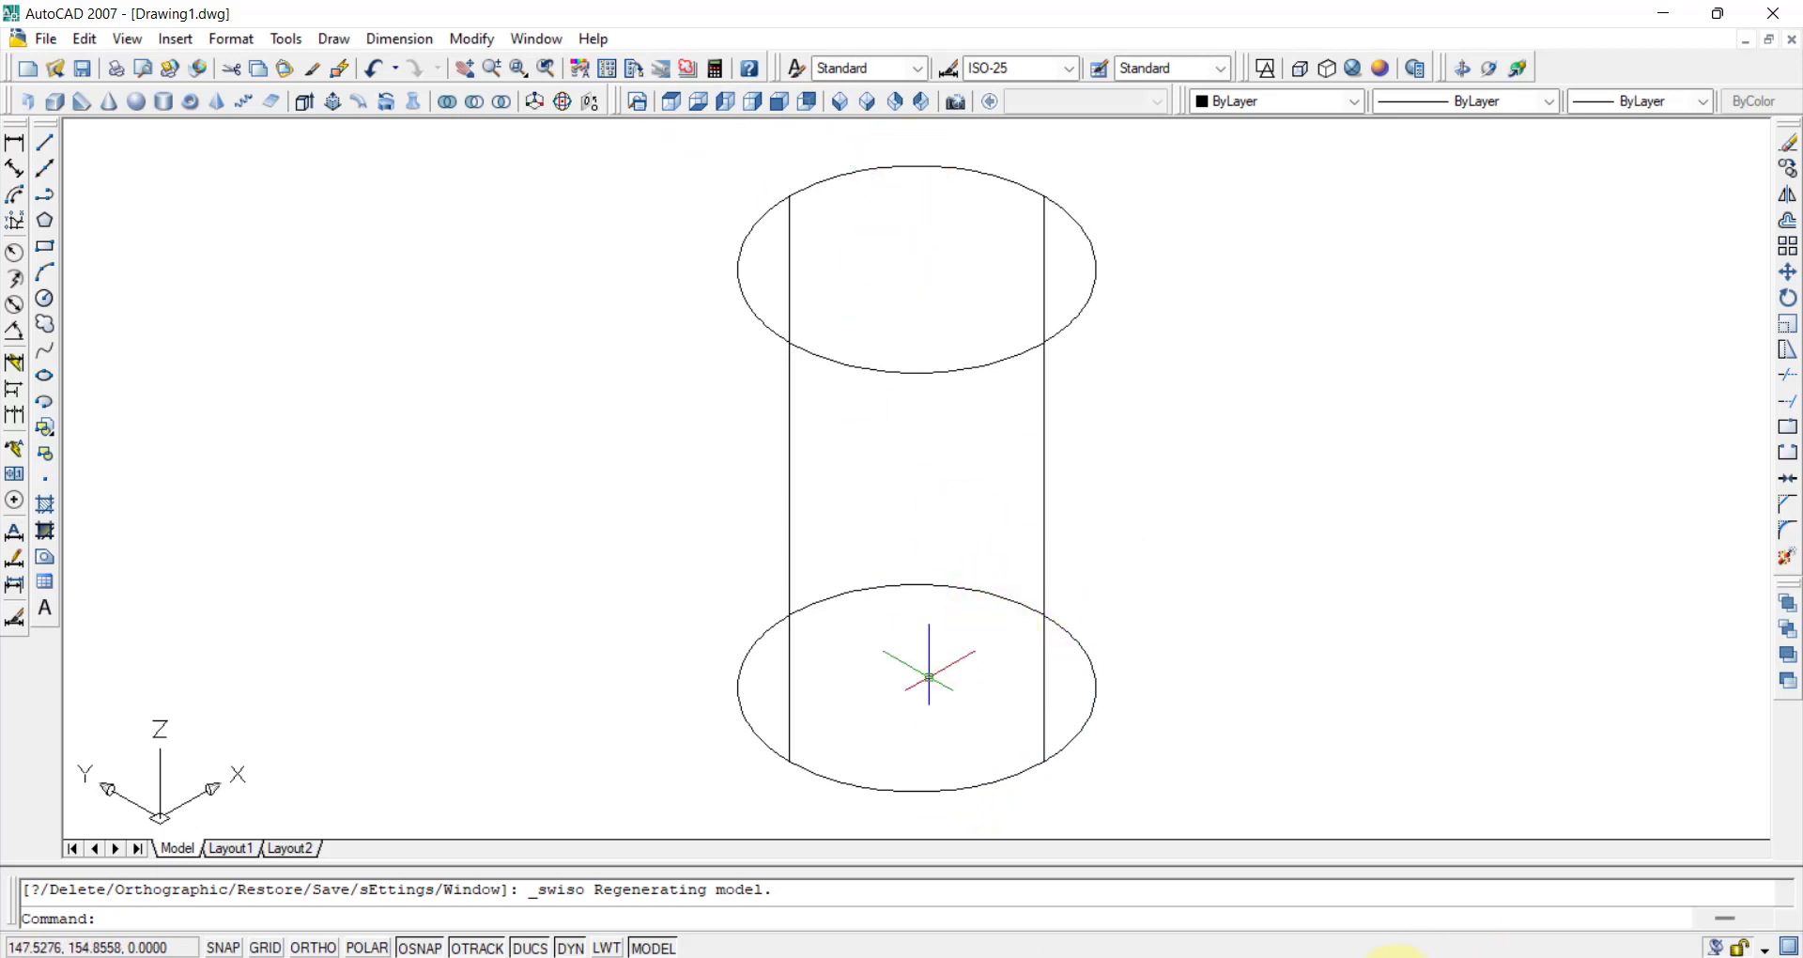
Check the axis inclination required by the 35 mm radius exercise in Word, and return to the AutoCAD drawing.
{"action": "left_click", "coordinate": [1185, 957]}
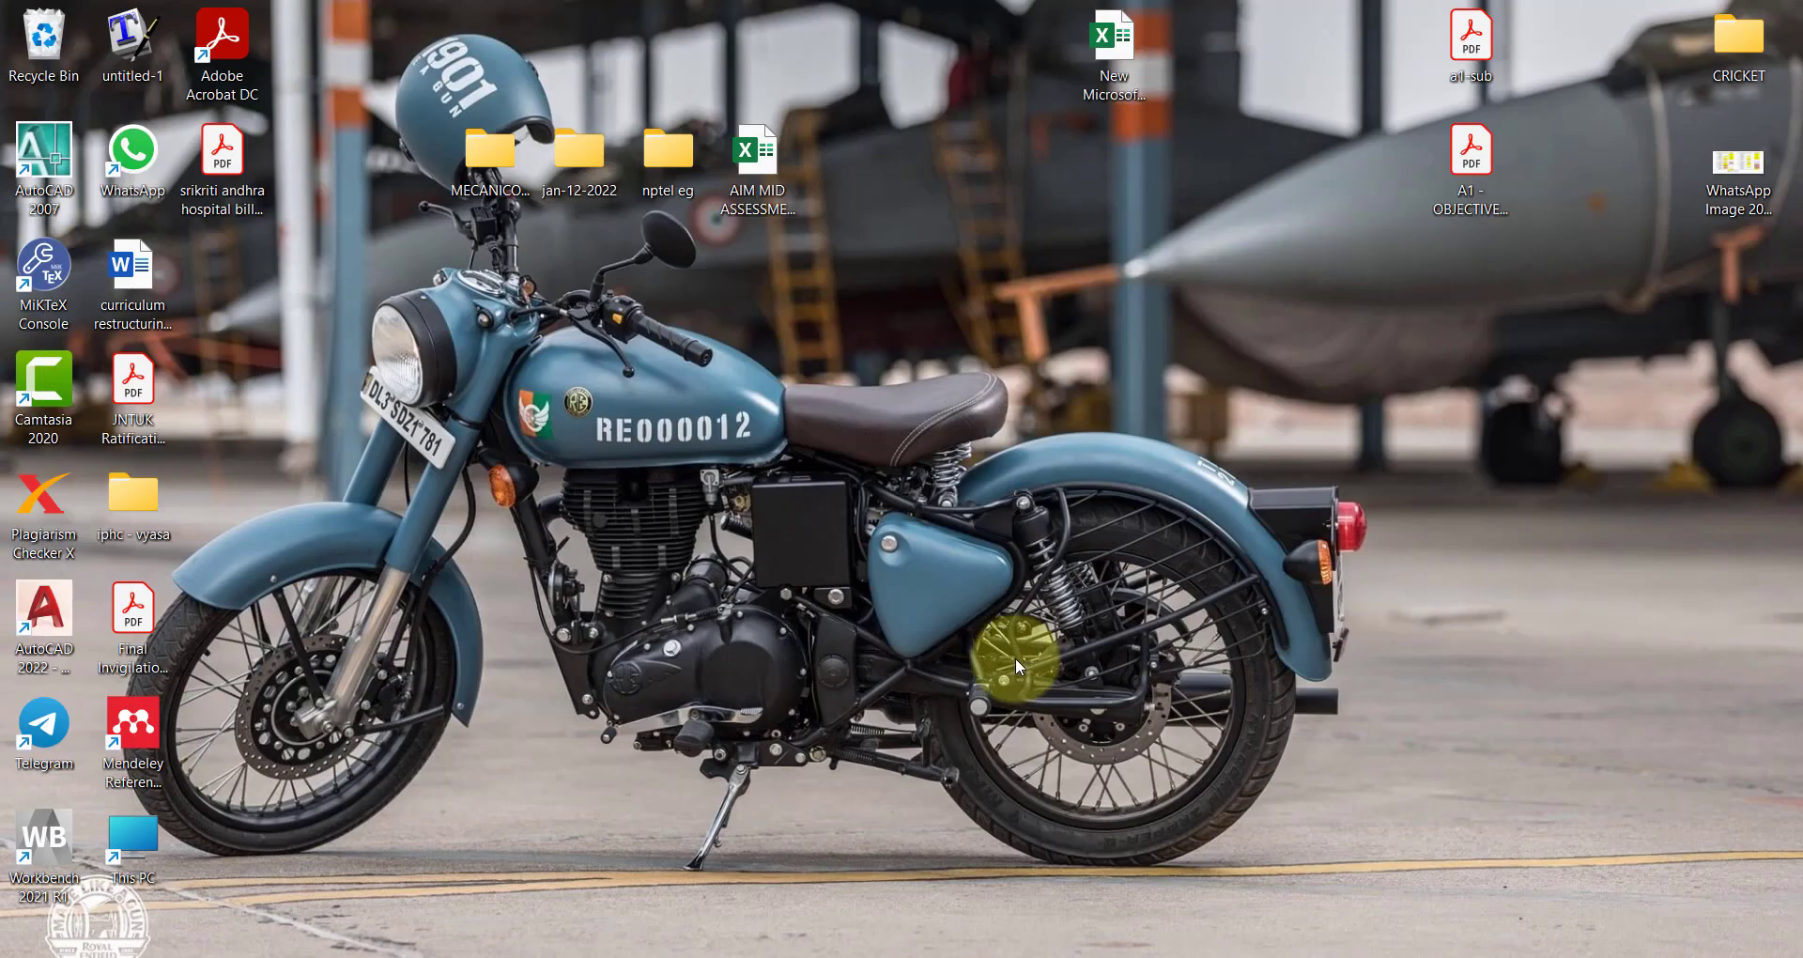
{"action": "left_click", "coordinate": [1143, 957]}
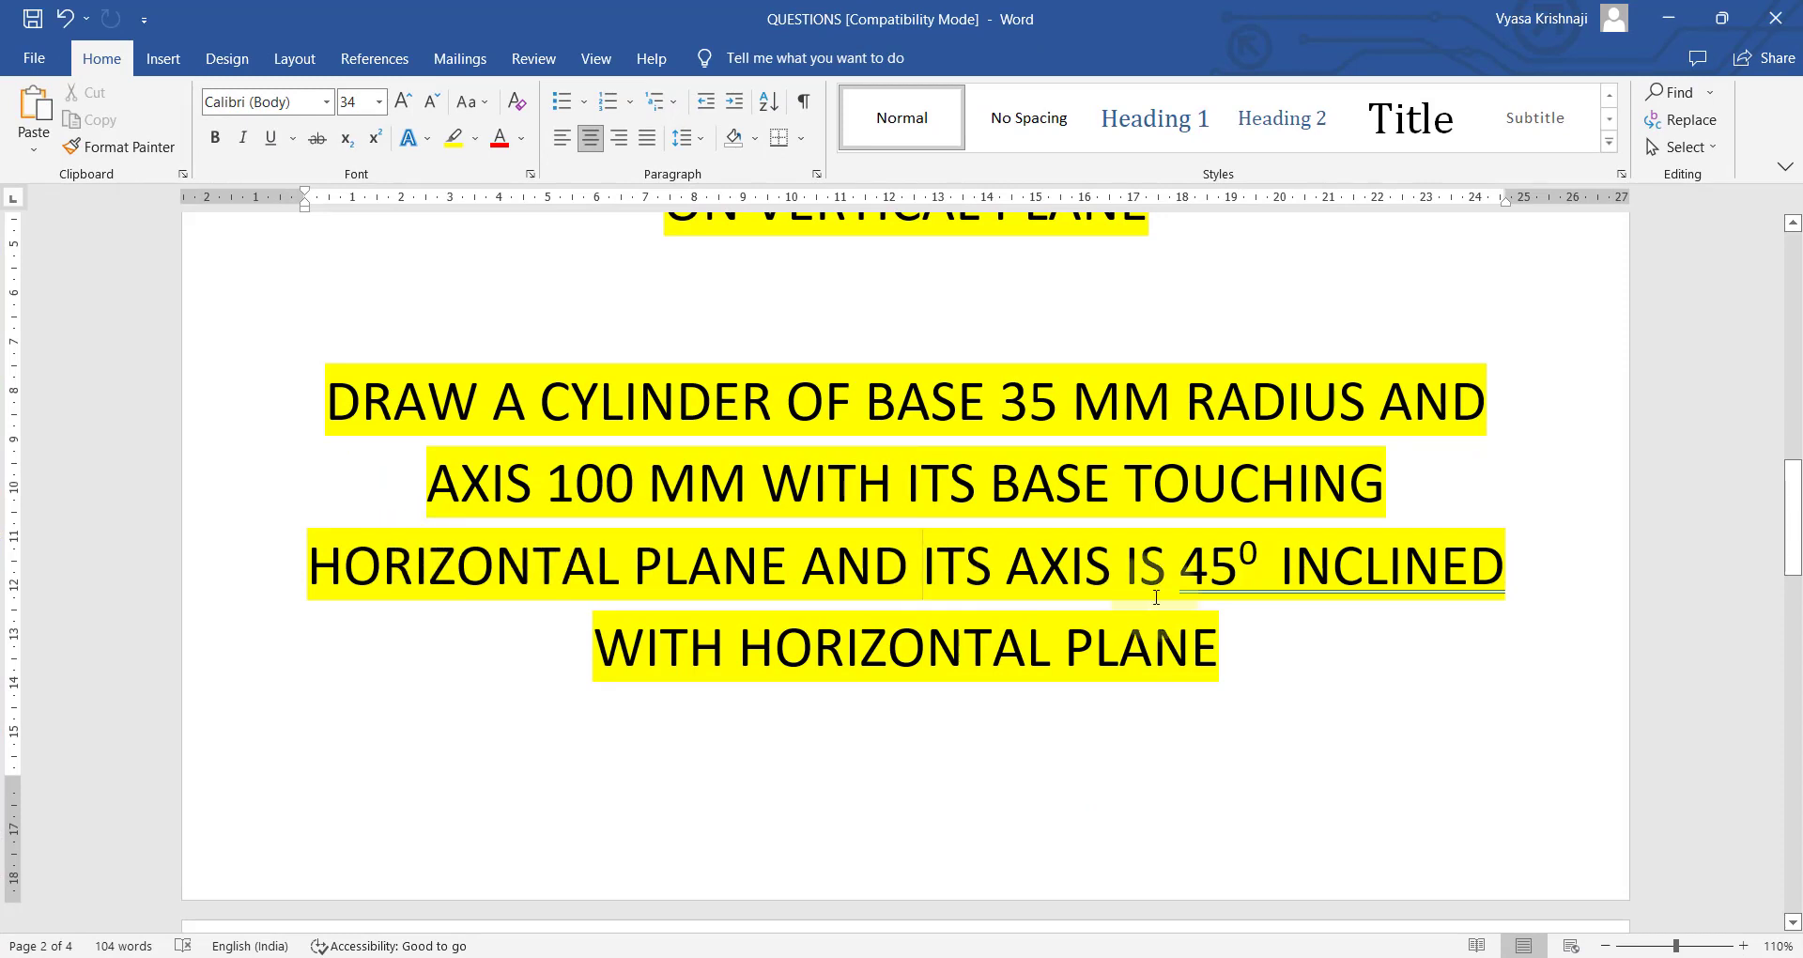
{"action": "left_click_drag", "start_coordinate": [1155, 597], "coordinate": [1380, 639]}
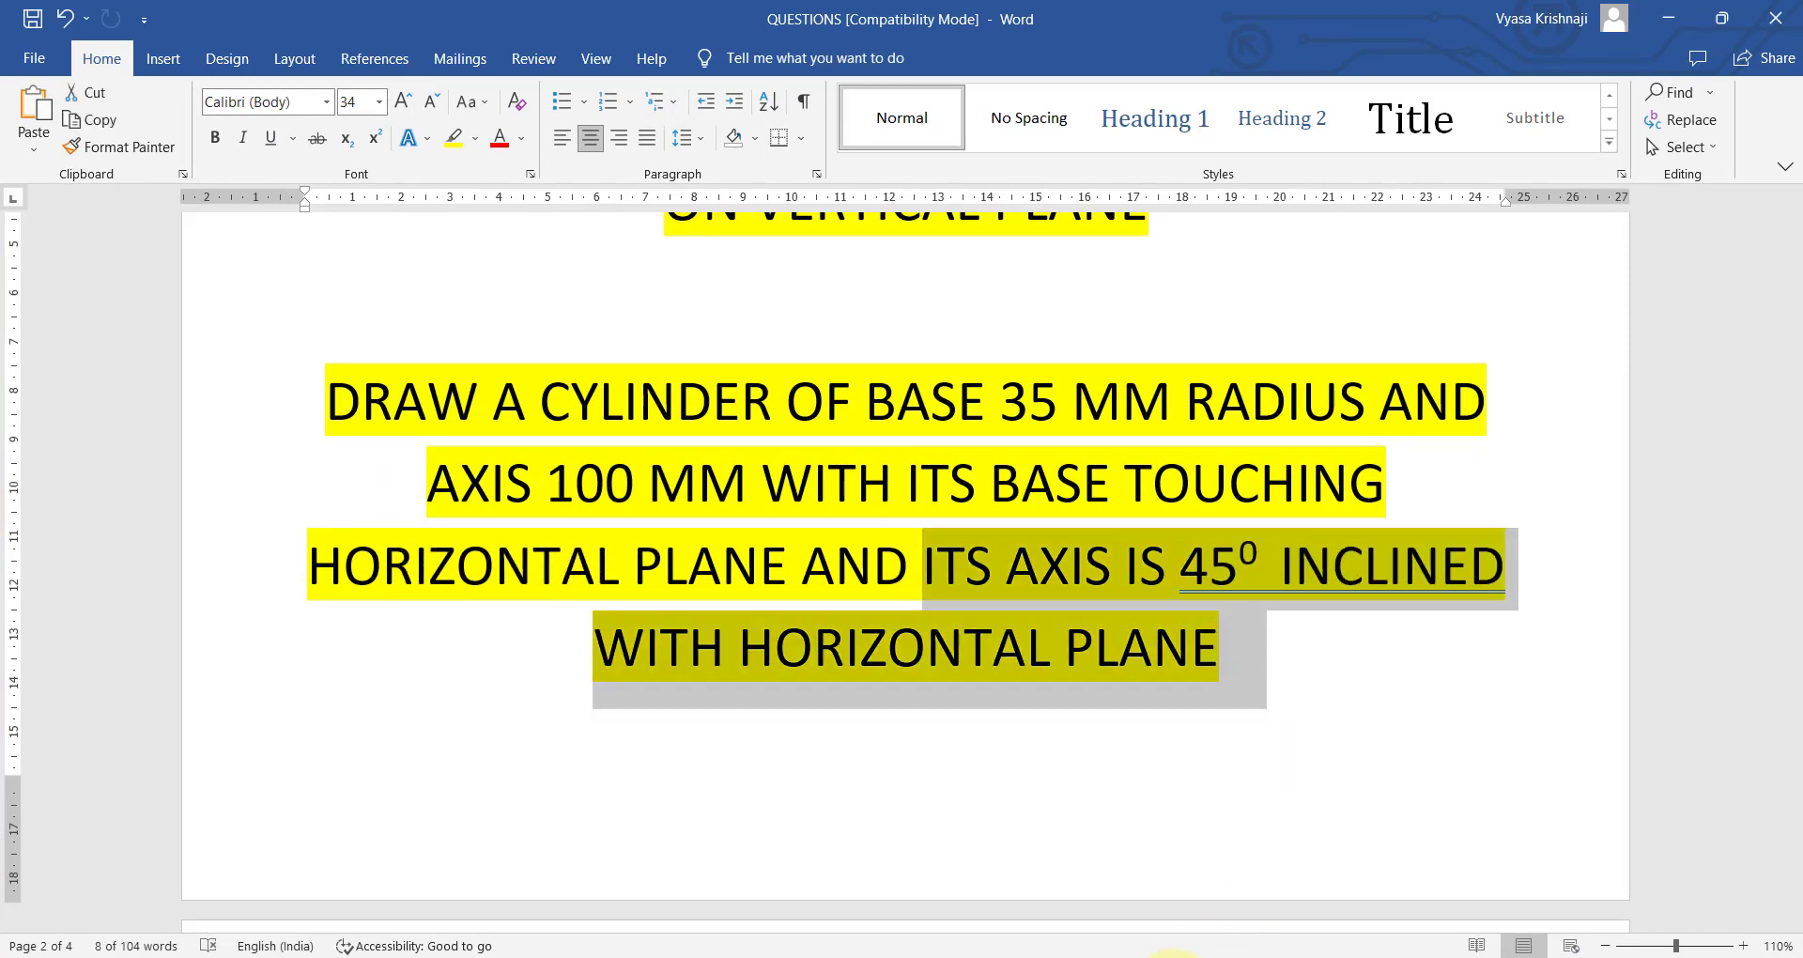
{"action": "left_click", "coordinate": [1174, 955]}
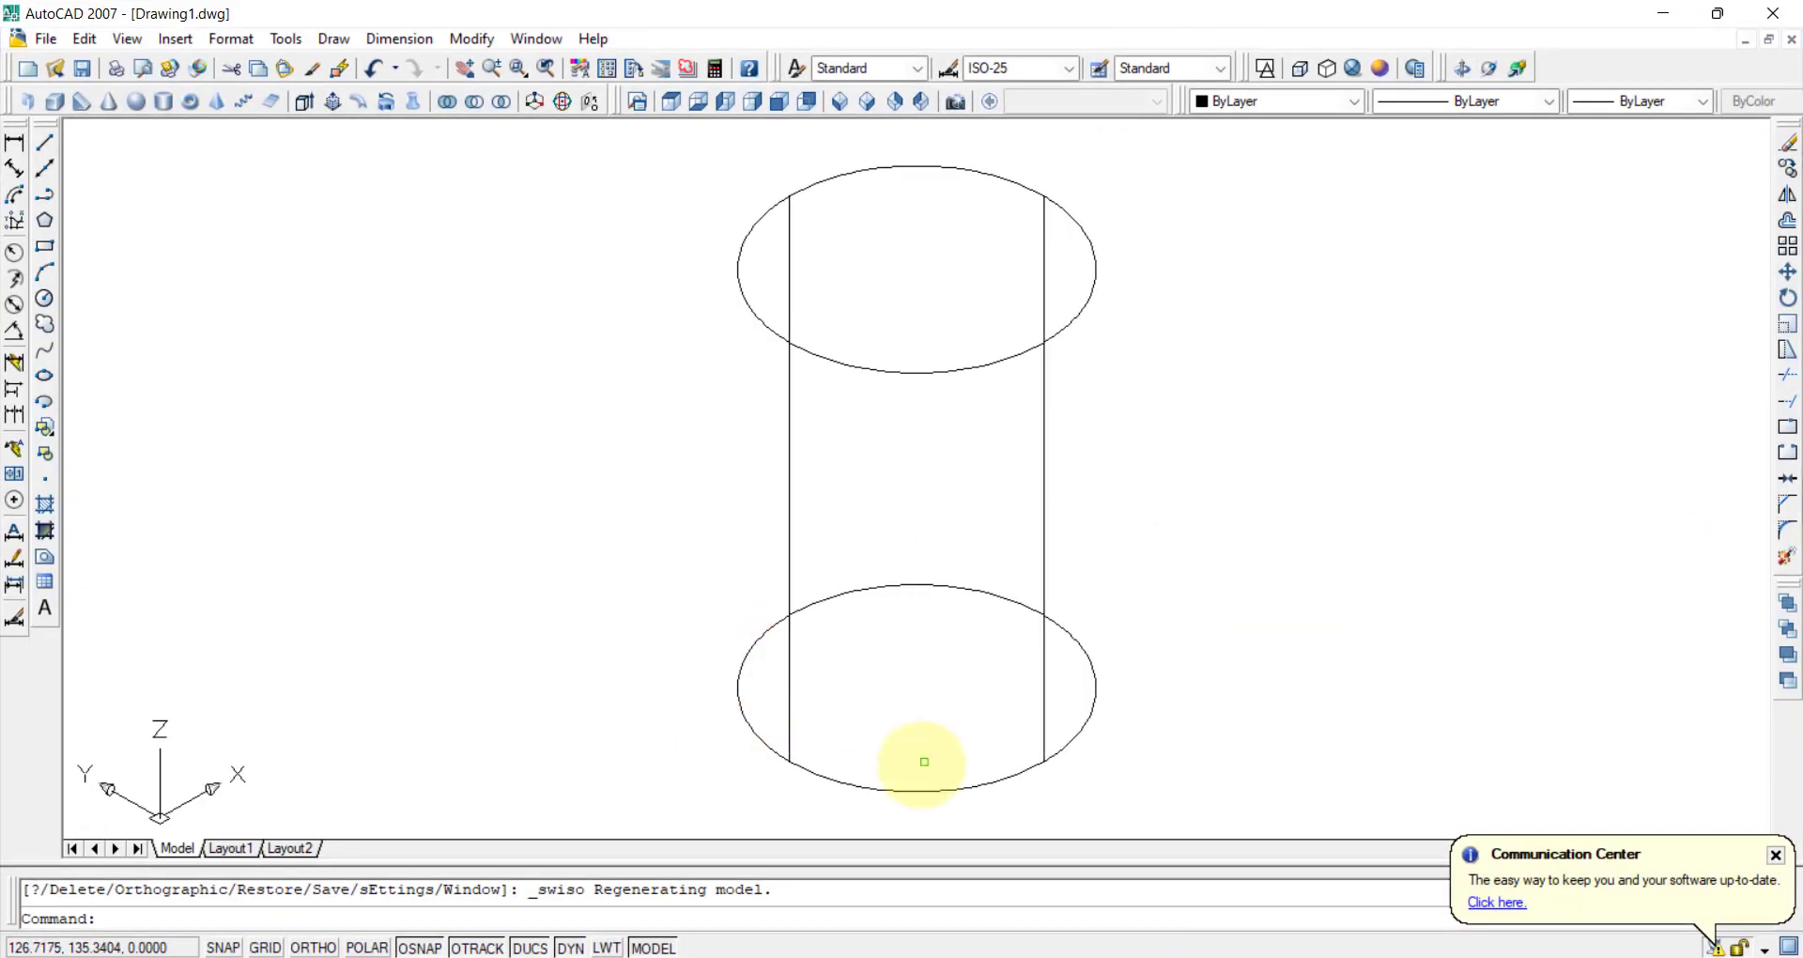
Close the Communication Center notification and display the cylinder in the front view.
{"action": "left_click", "coordinate": [672, 103]}
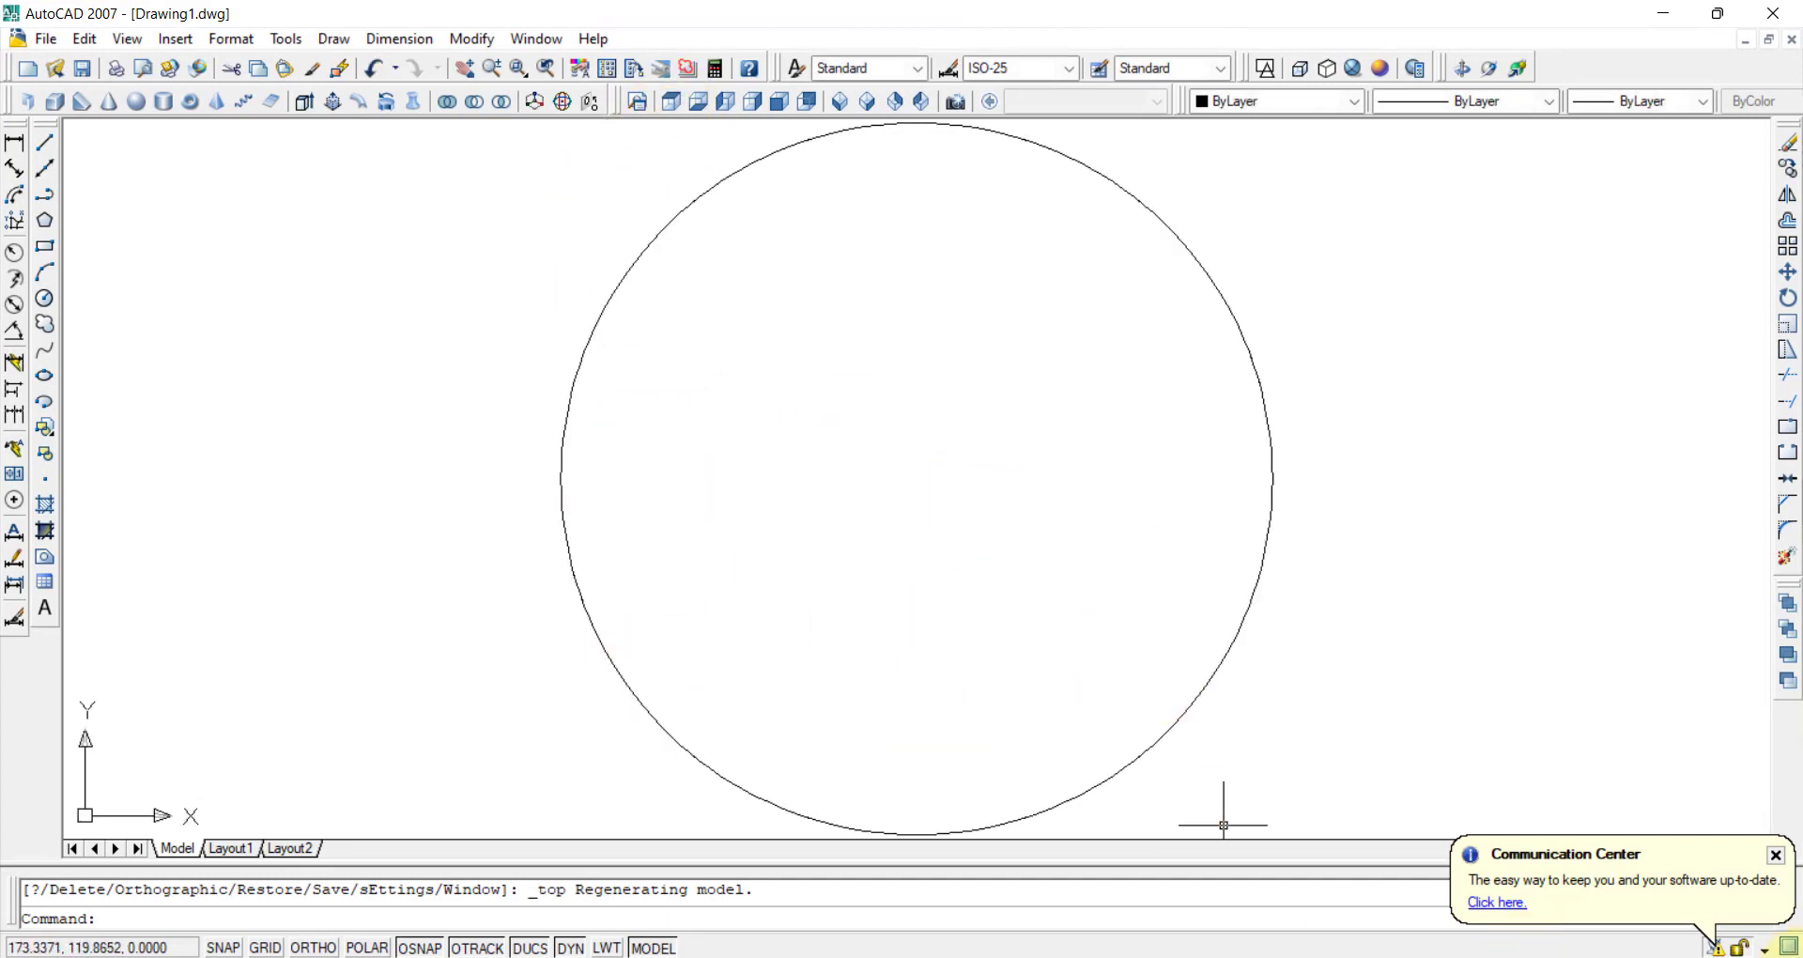
{"action": "left_click", "coordinate": [1774, 855]}
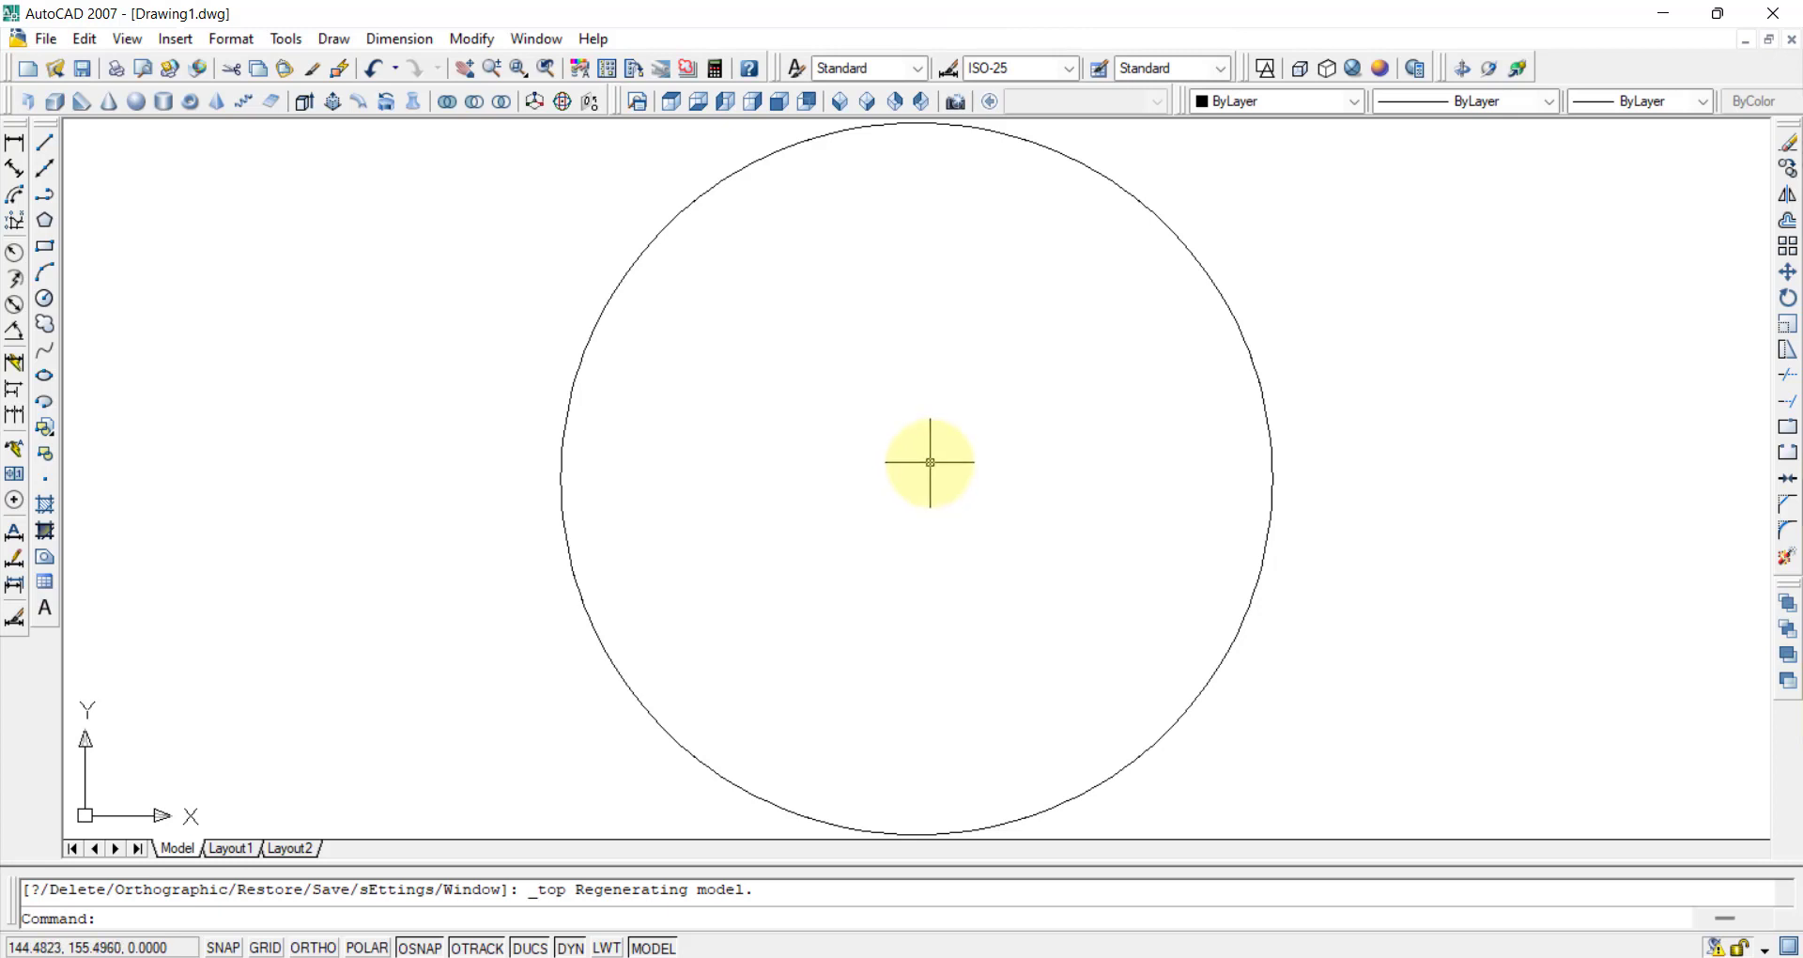
{"action": "left_click", "coordinate": [781, 105]}
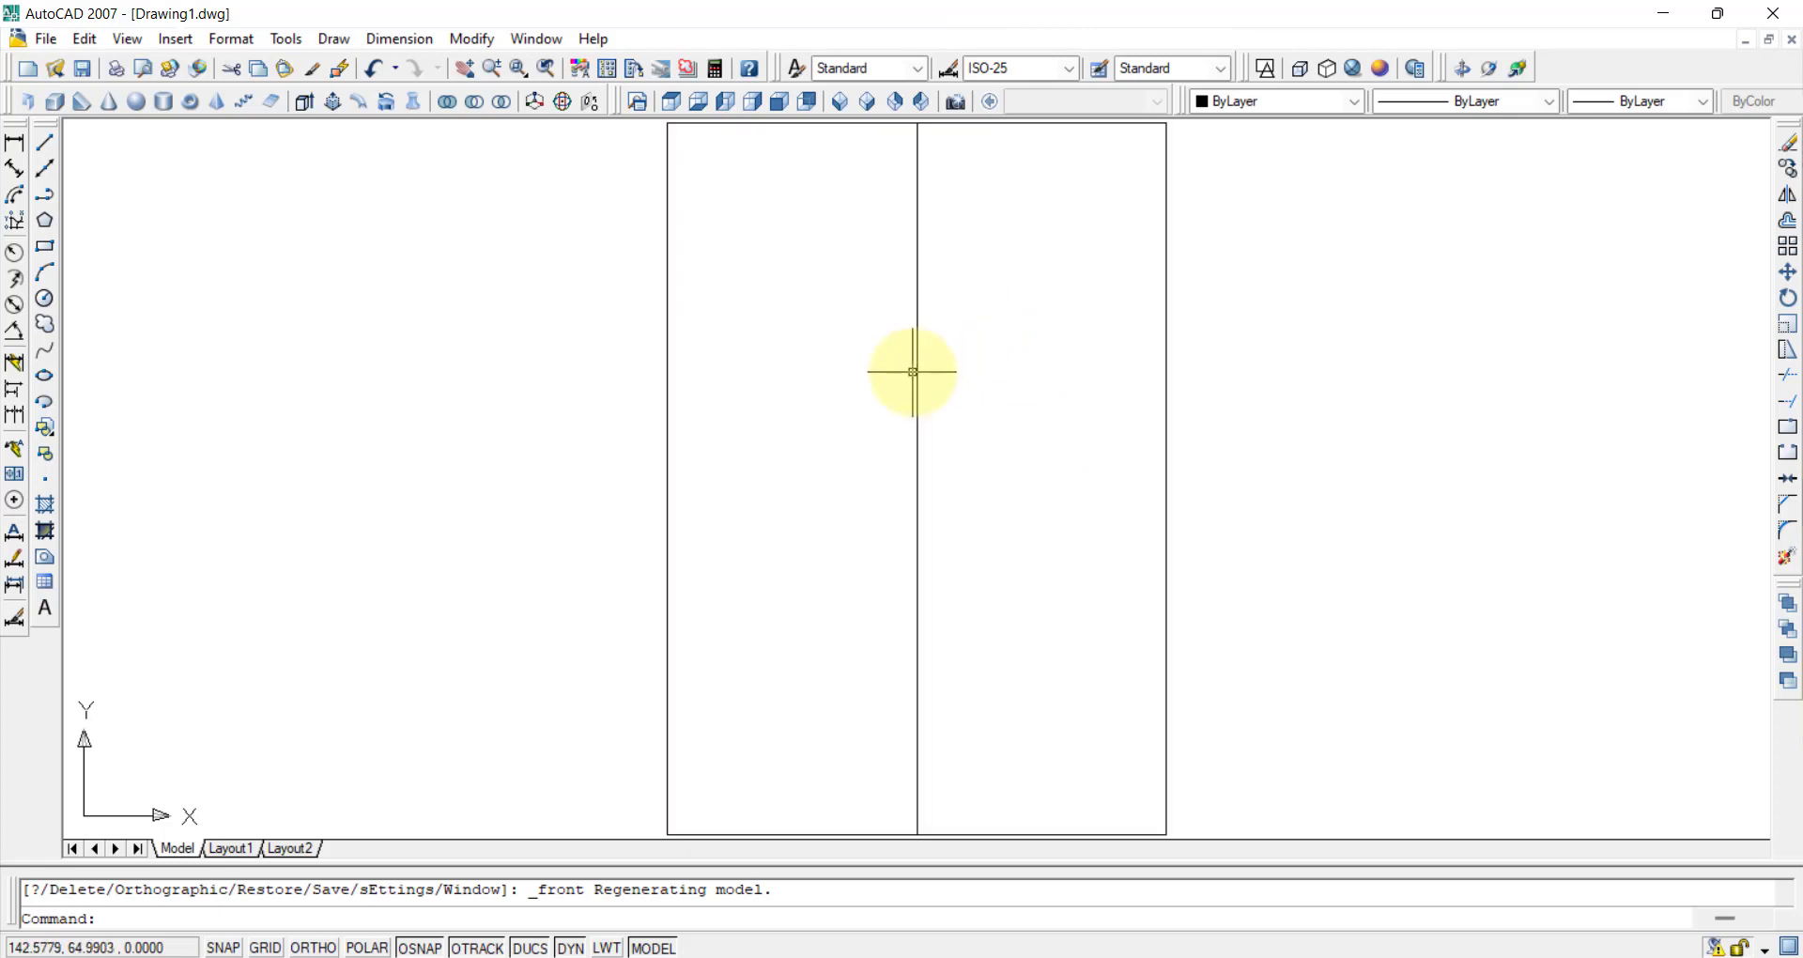
{"action": "scroll", "coordinate": [932, 491], "scroll_direction": "down", "scroll_amount": 2}
Rotate the cylinder 45° about its base centre in the front view and show it from SW Isometric.
{"action": "left_click", "coordinate": [926, 487]}
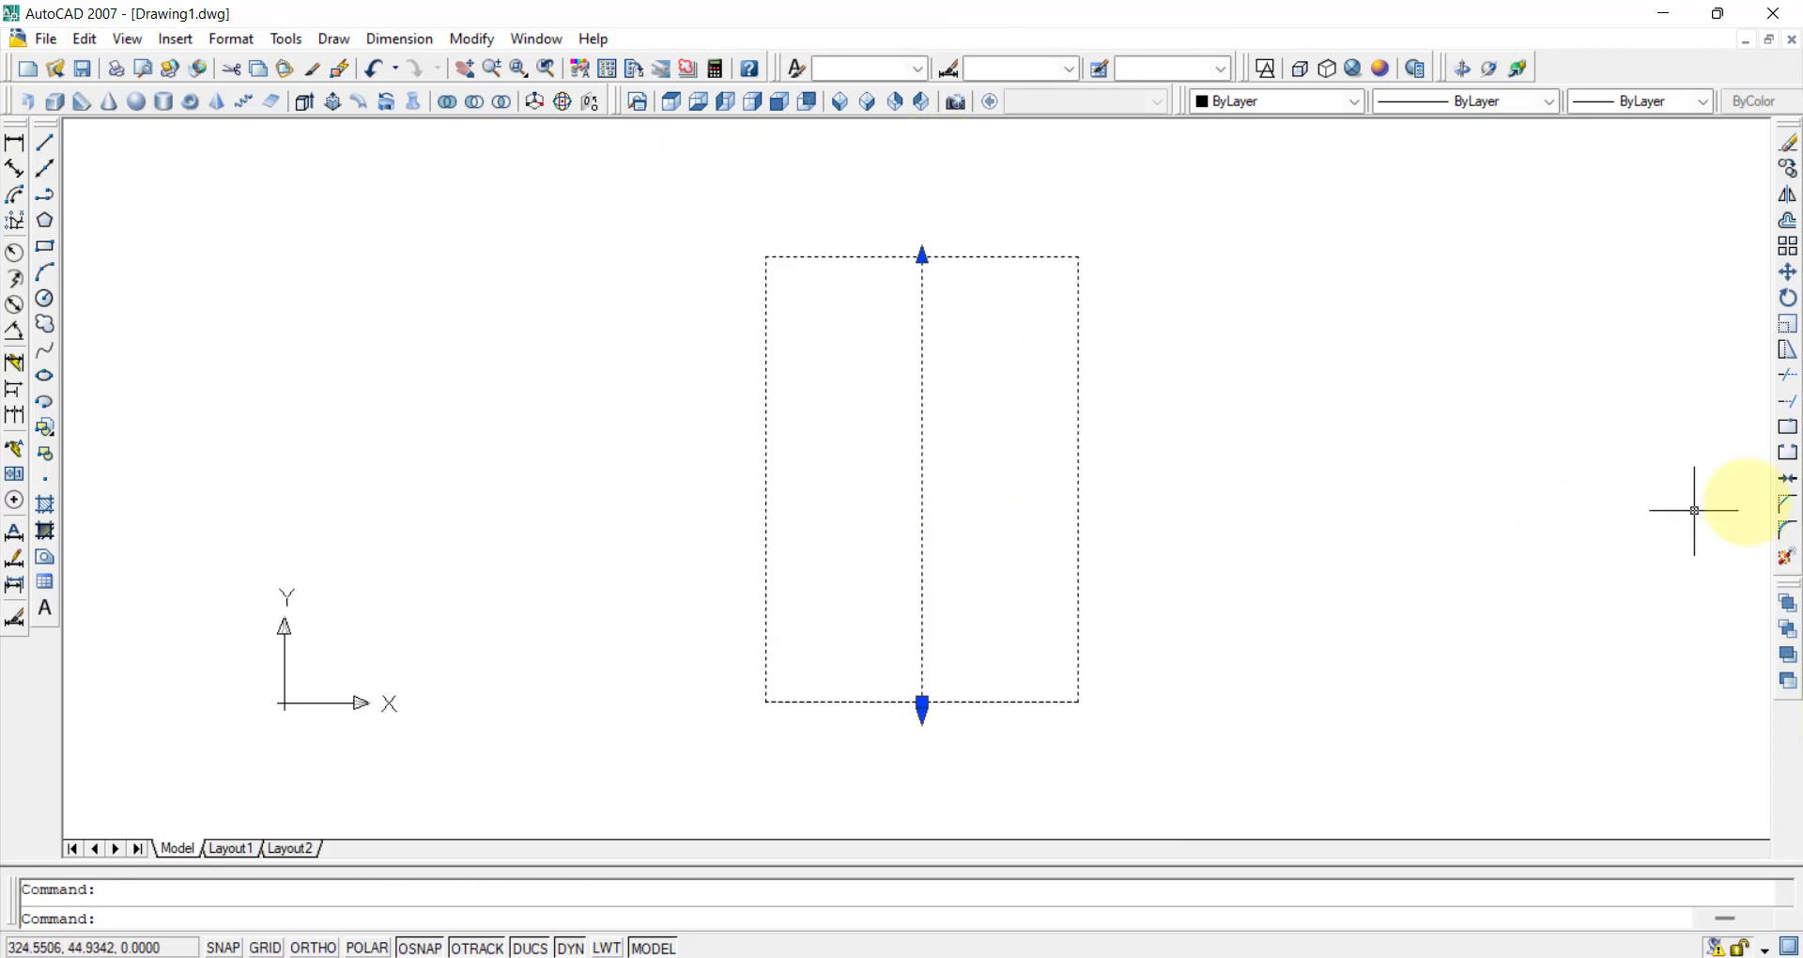
{"action": "left_click", "coordinate": [1788, 298]}
{"action": "left_click", "coordinate": [923, 703]}
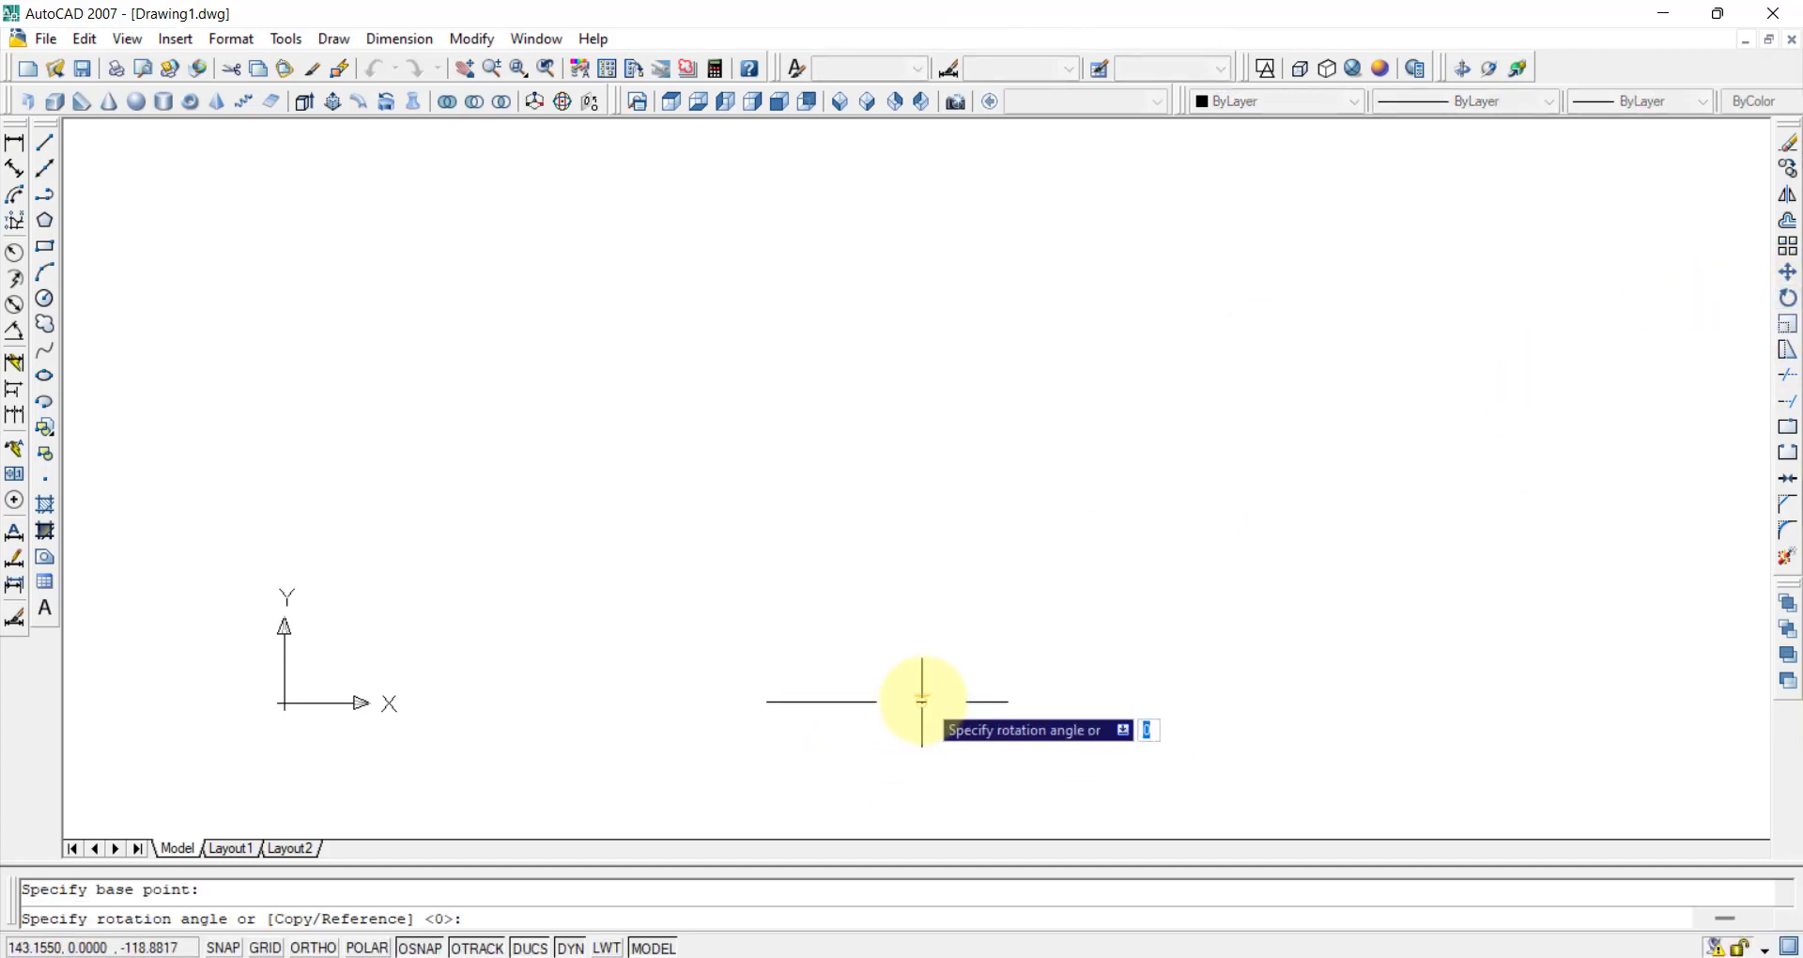
{"action": "left_click", "coordinate": [1136, 953]}
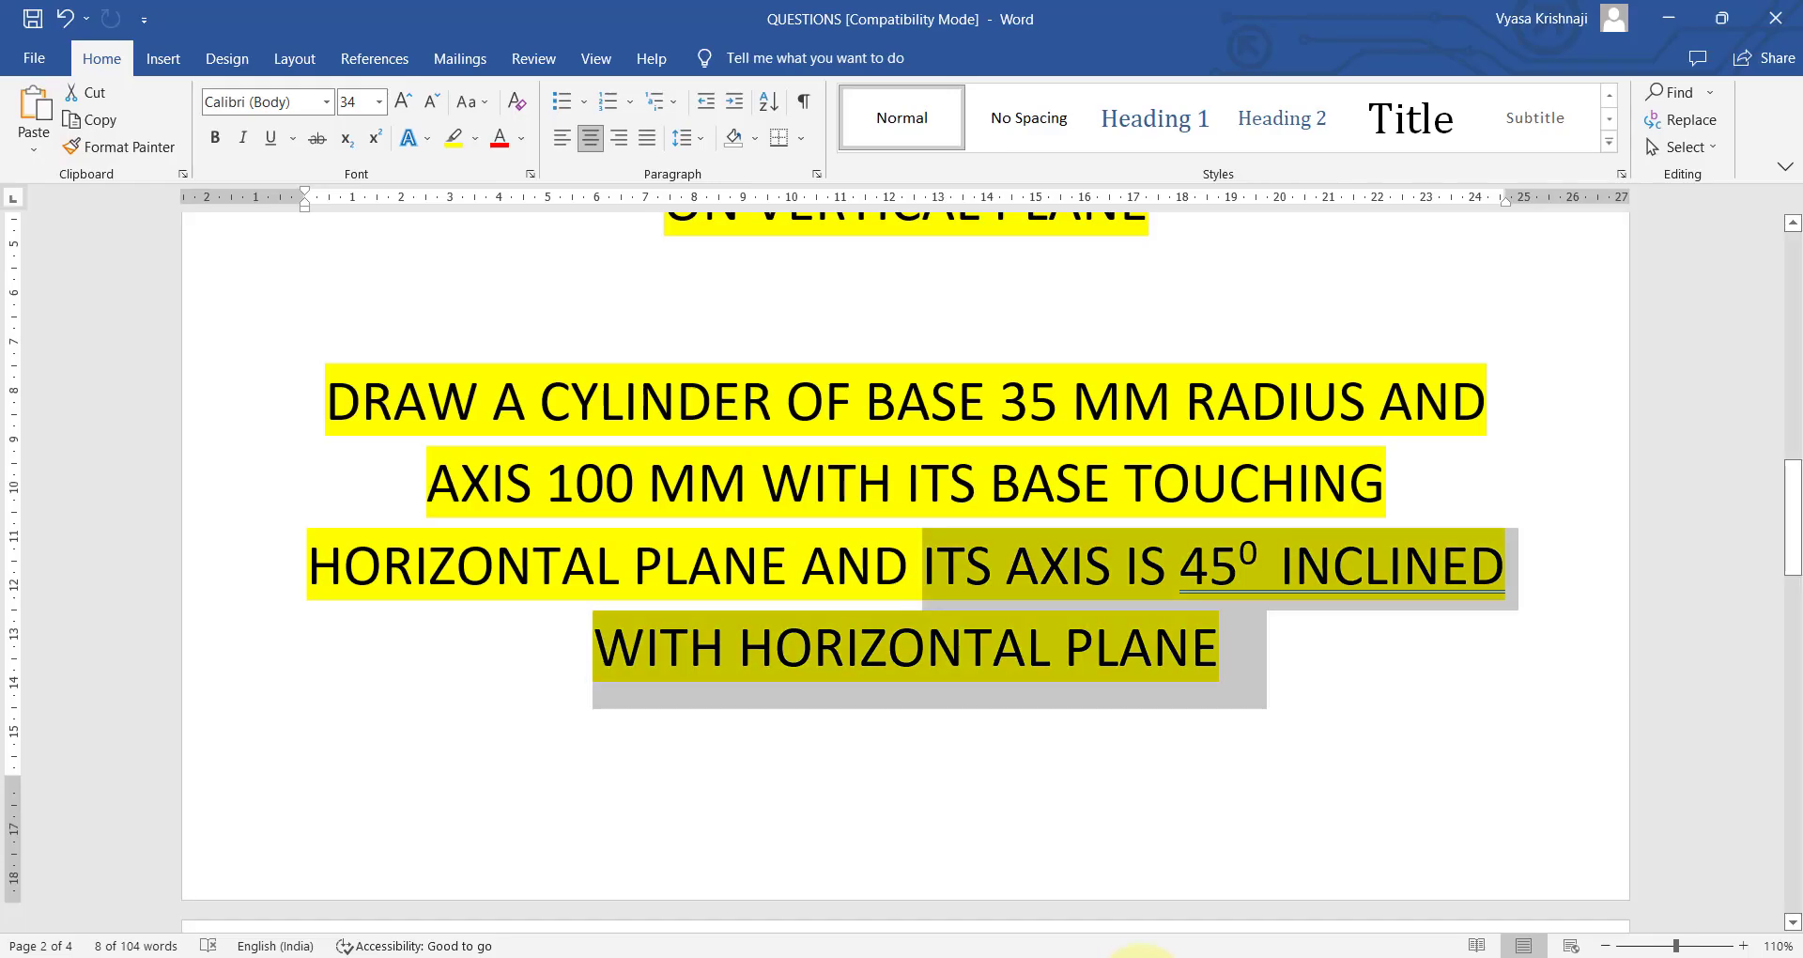
{"action": "left_click", "coordinate": [1139, 953]}
{"action": "type", "text": "4"}
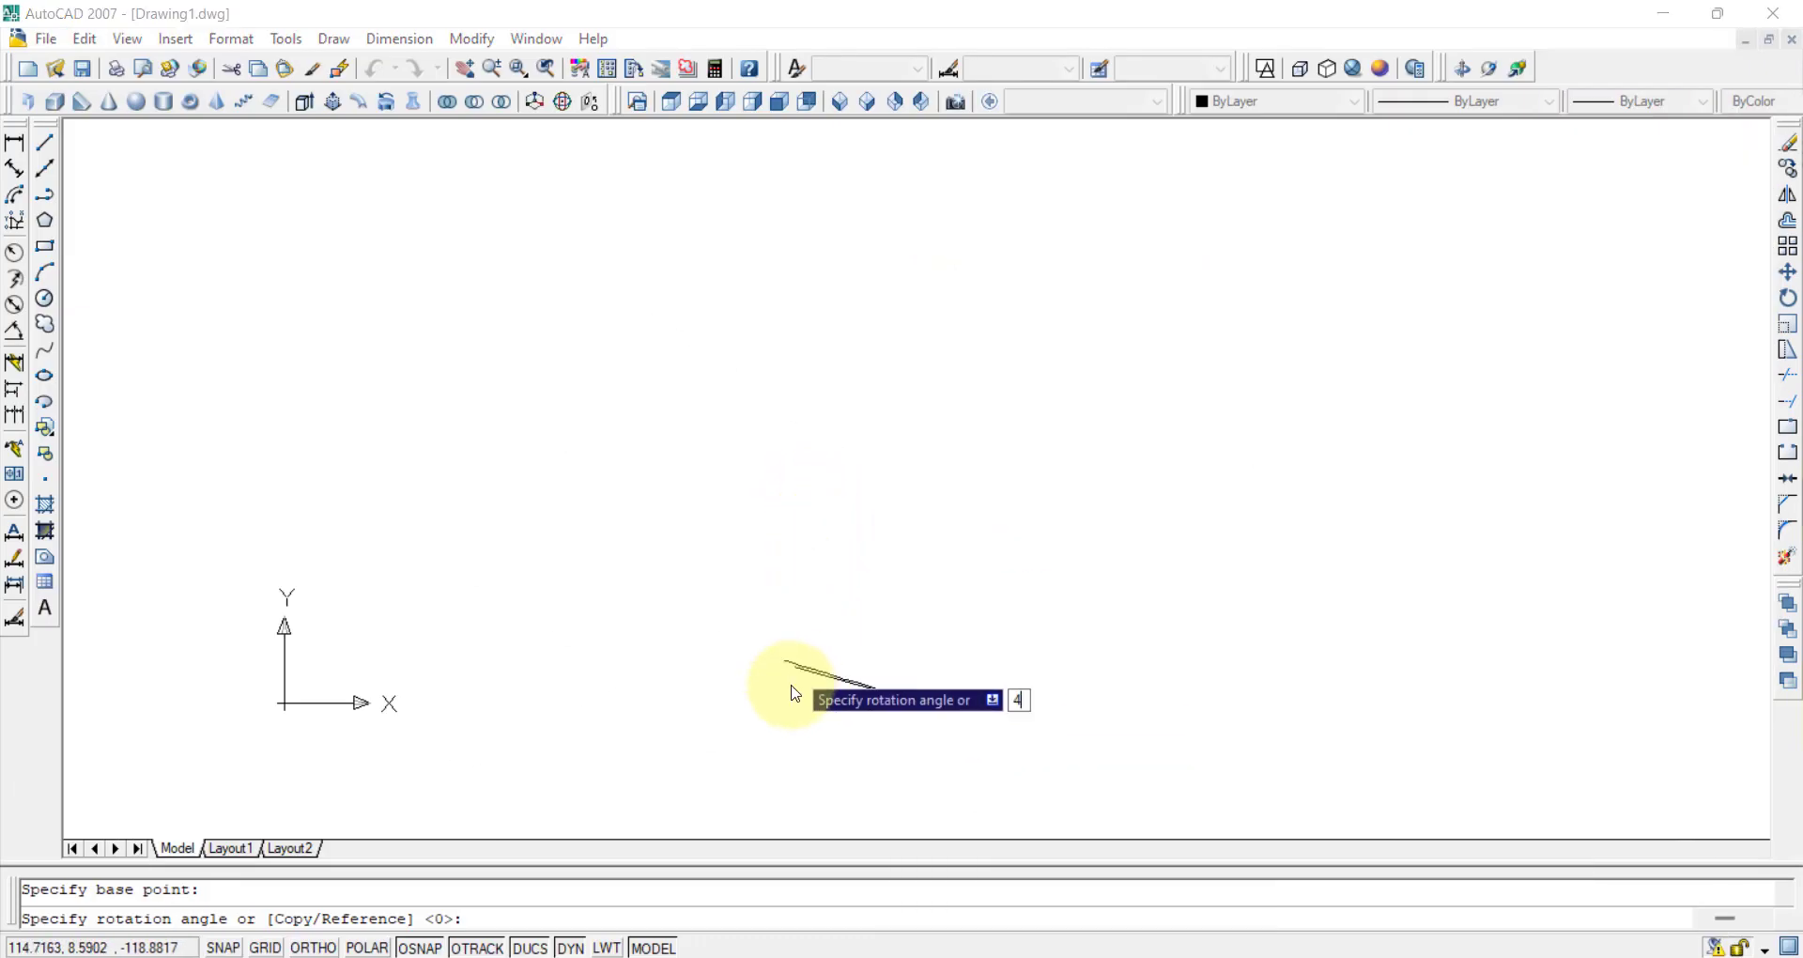
{"action": "type", "text": "5"}
{"action": "key", "text": "Return"}
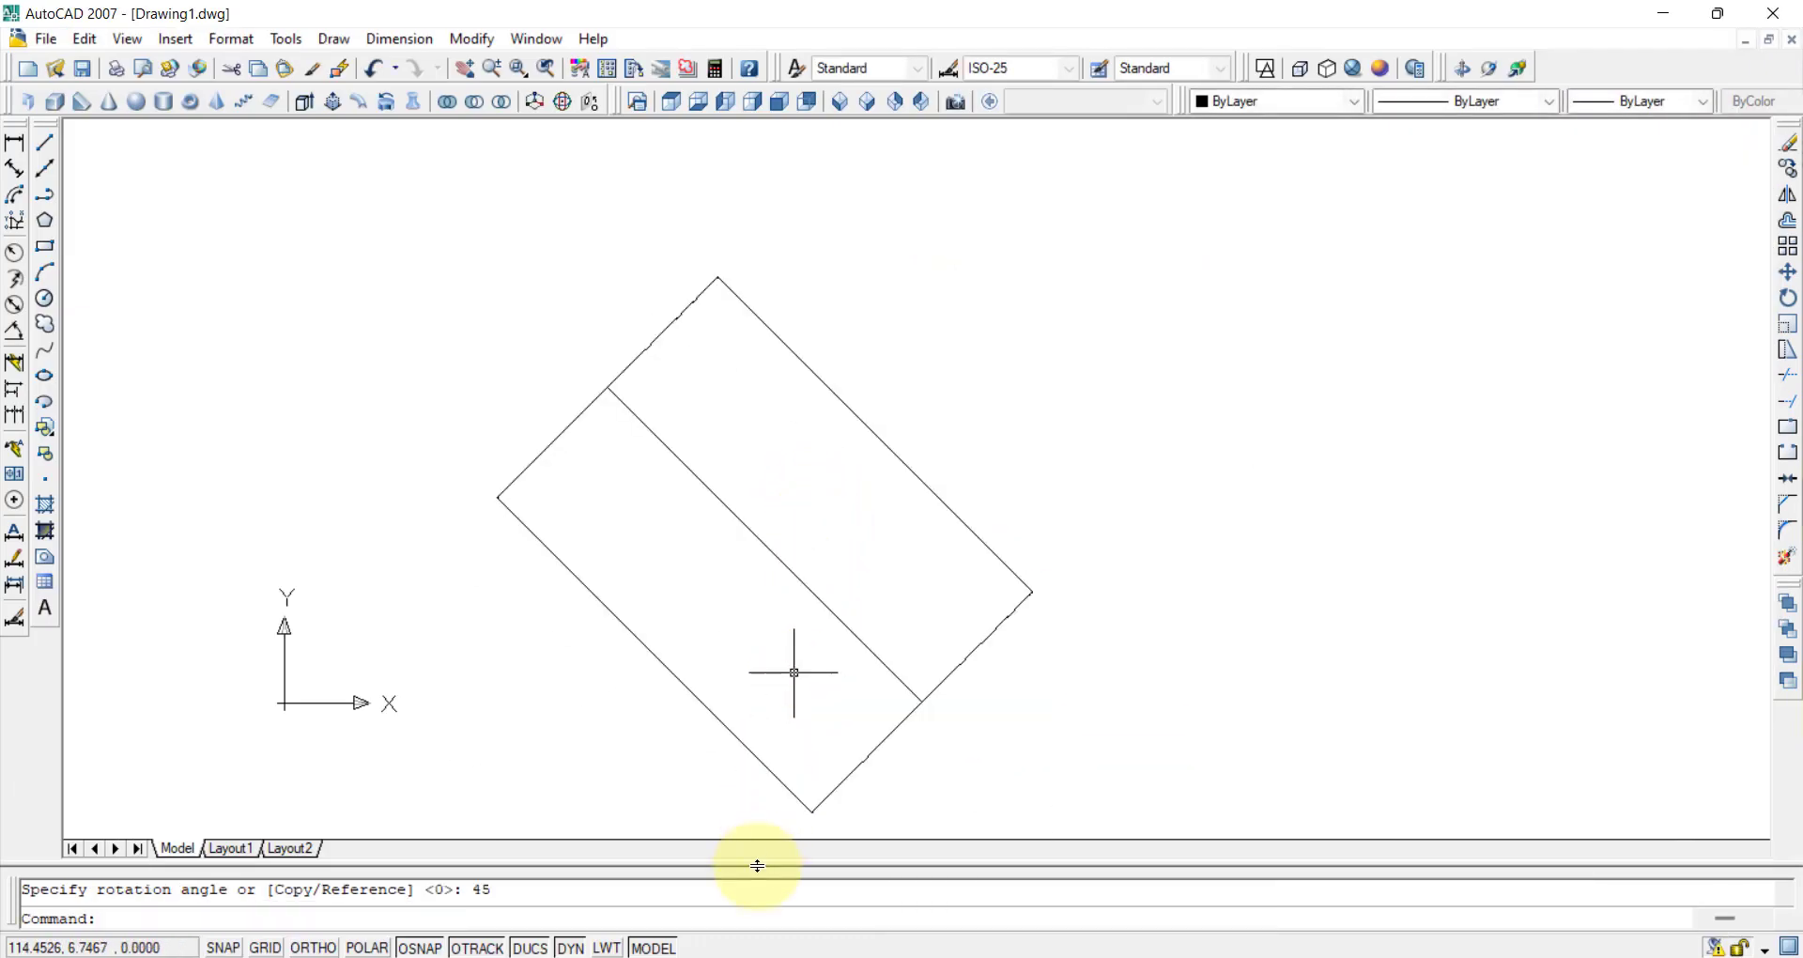
{"action": "middle_click_drag", "start_coordinate": [845, 576], "coordinate": [926, 474]}
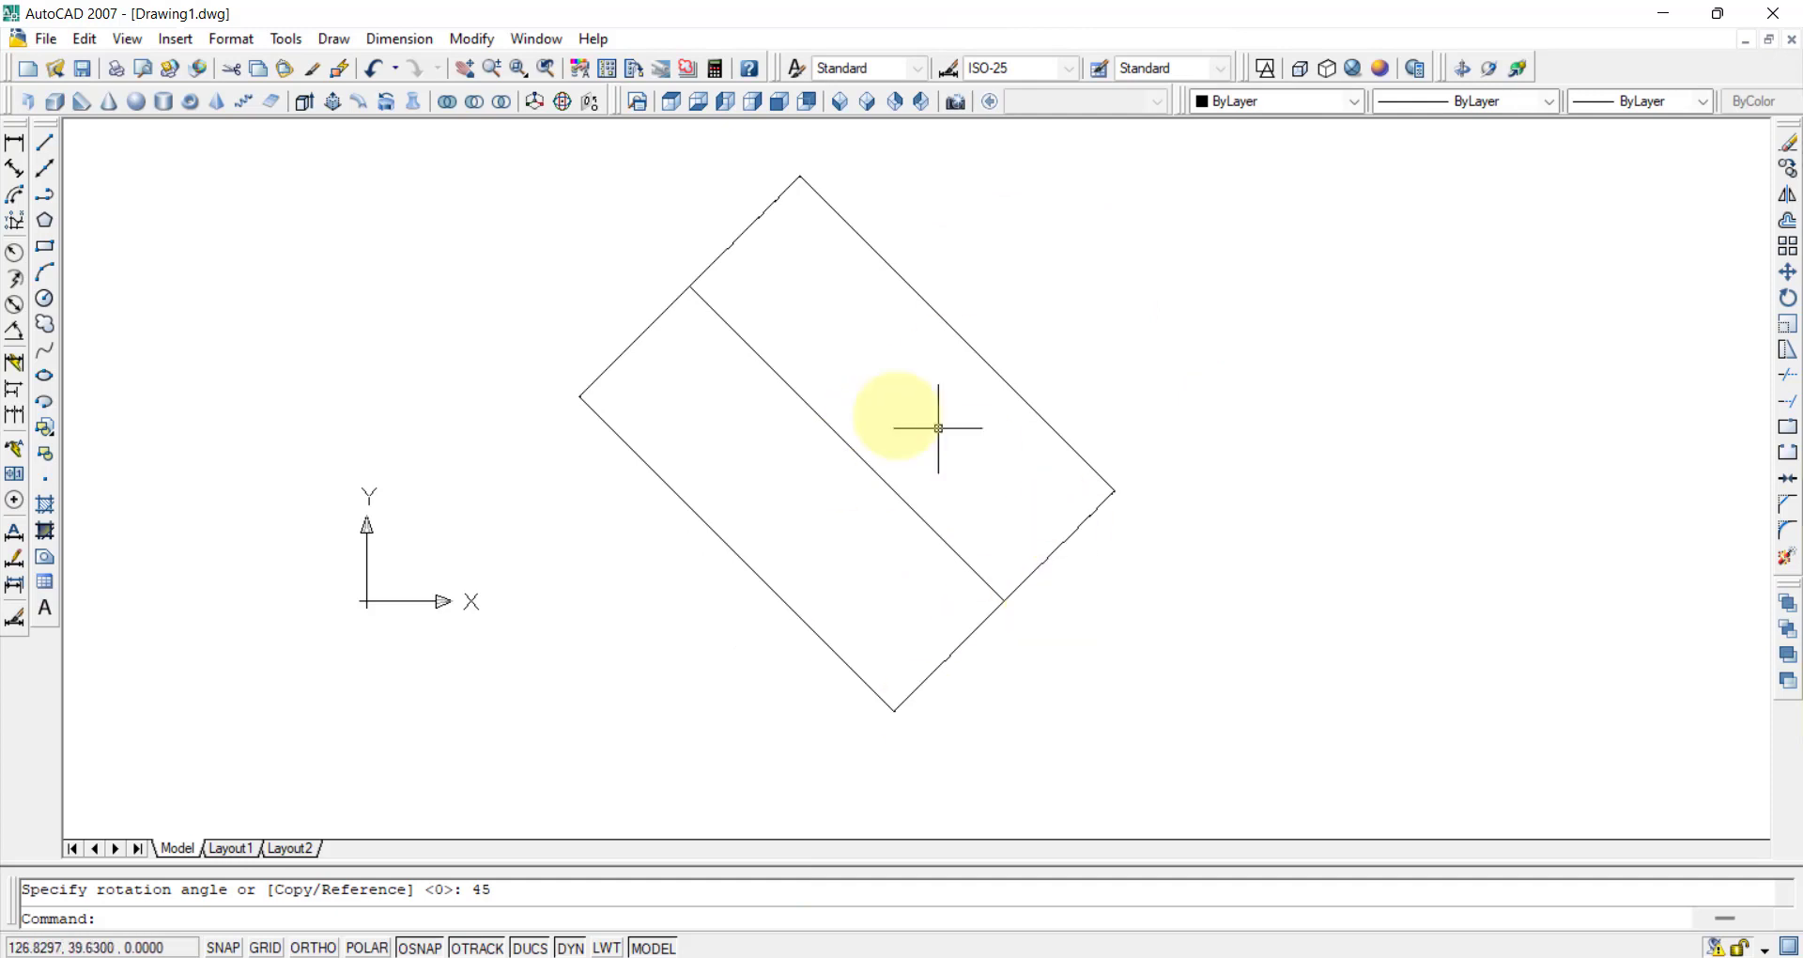
{"action": "left_click", "coordinate": [840, 103]}
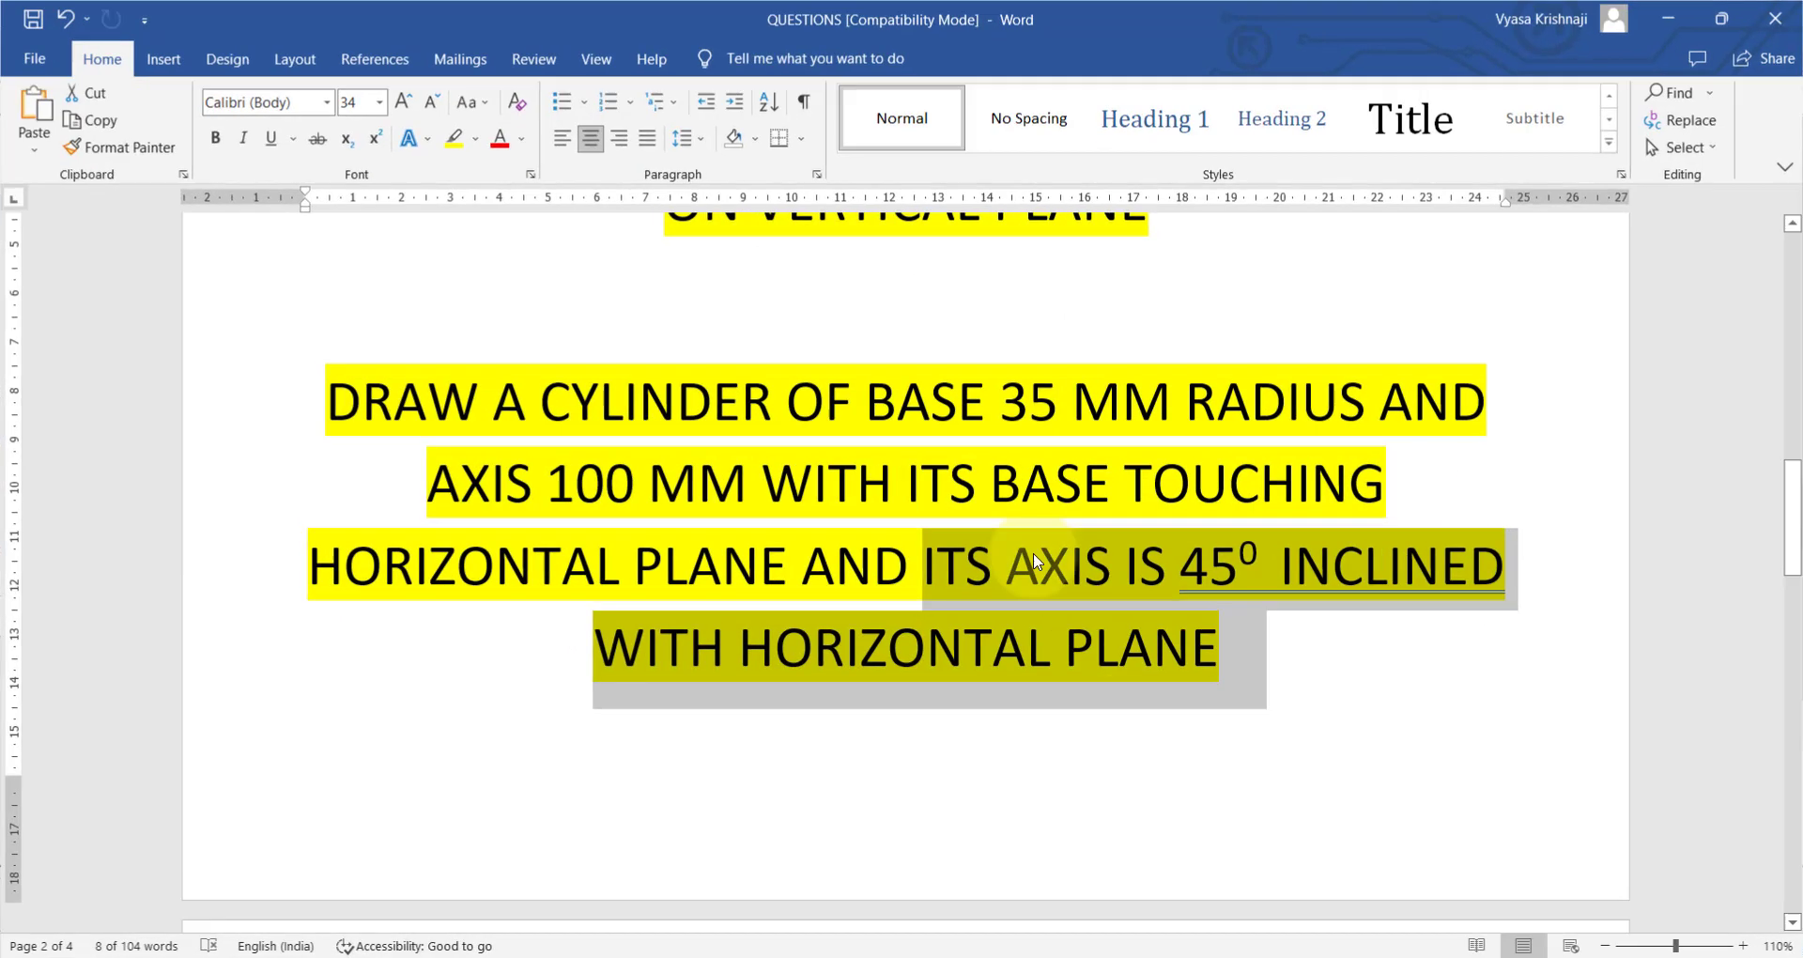
Recheck the radius, axis length and inclination of the 35 mm radius exercise in Word, and apply the Conceptual visual style in AutoCAD.
{"action": "left_click_drag", "start_coordinate": [1001, 402], "coordinate": [1310, 403]}
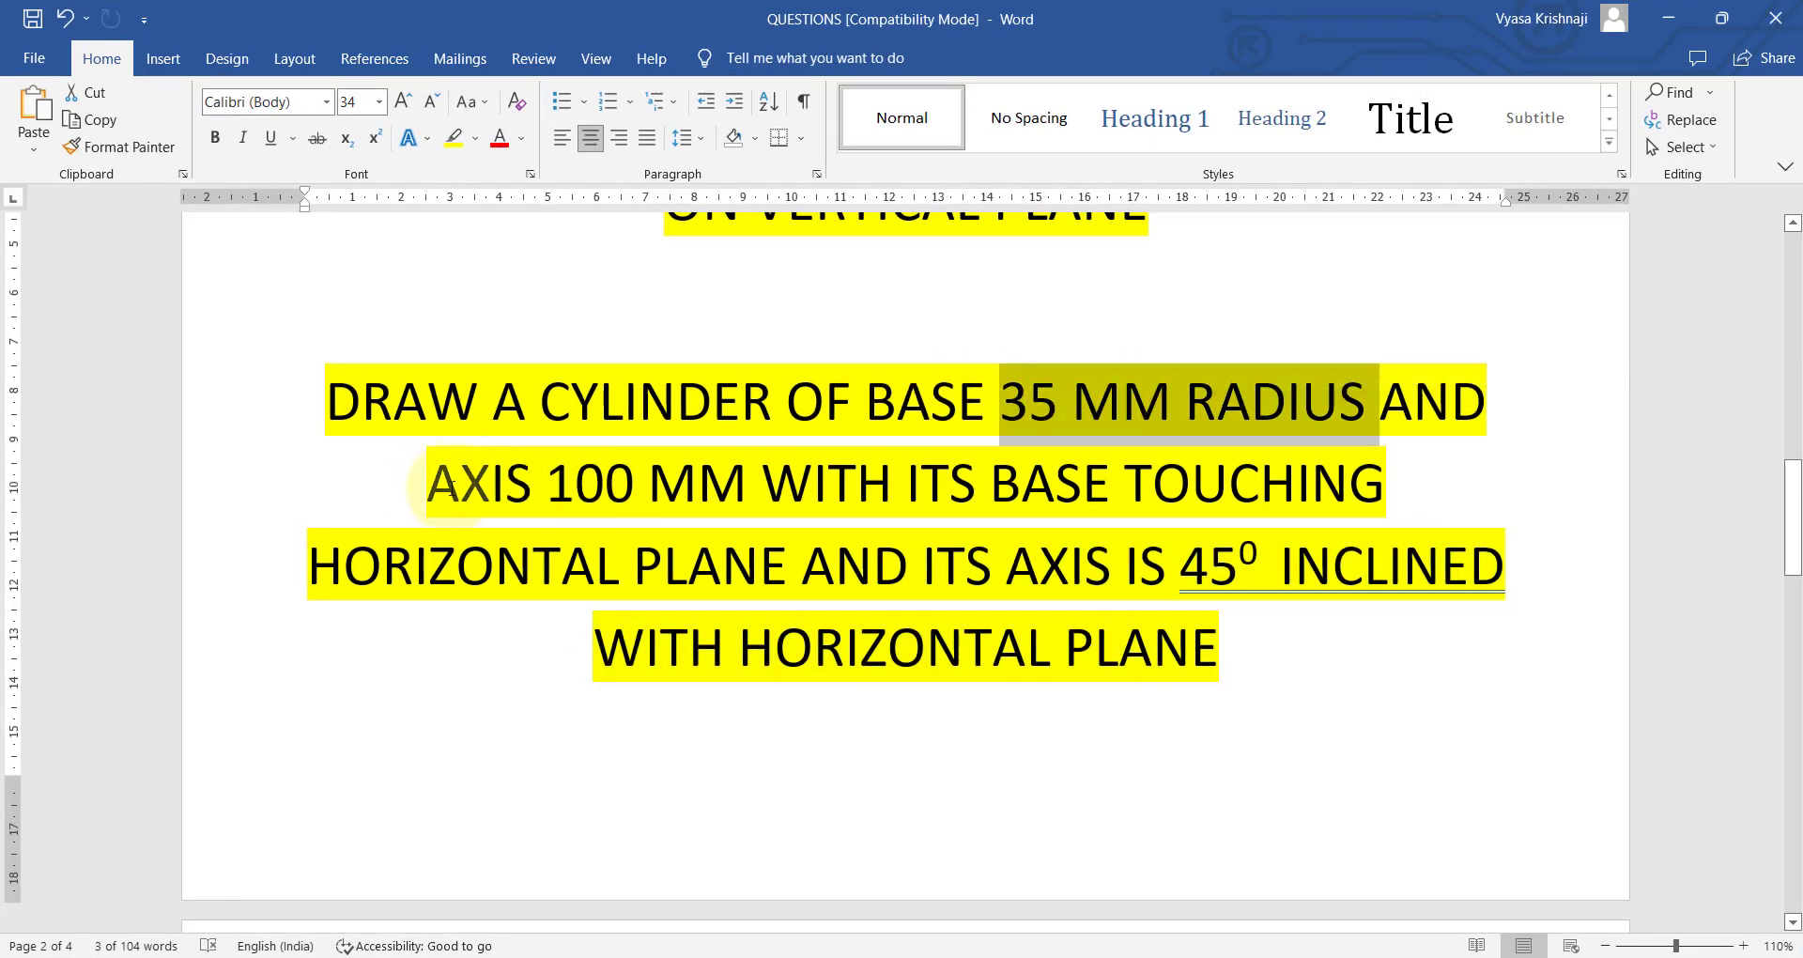
{"action": "left_click_drag", "start_coordinate": [427, 487], "coordinate": [819, 488]}
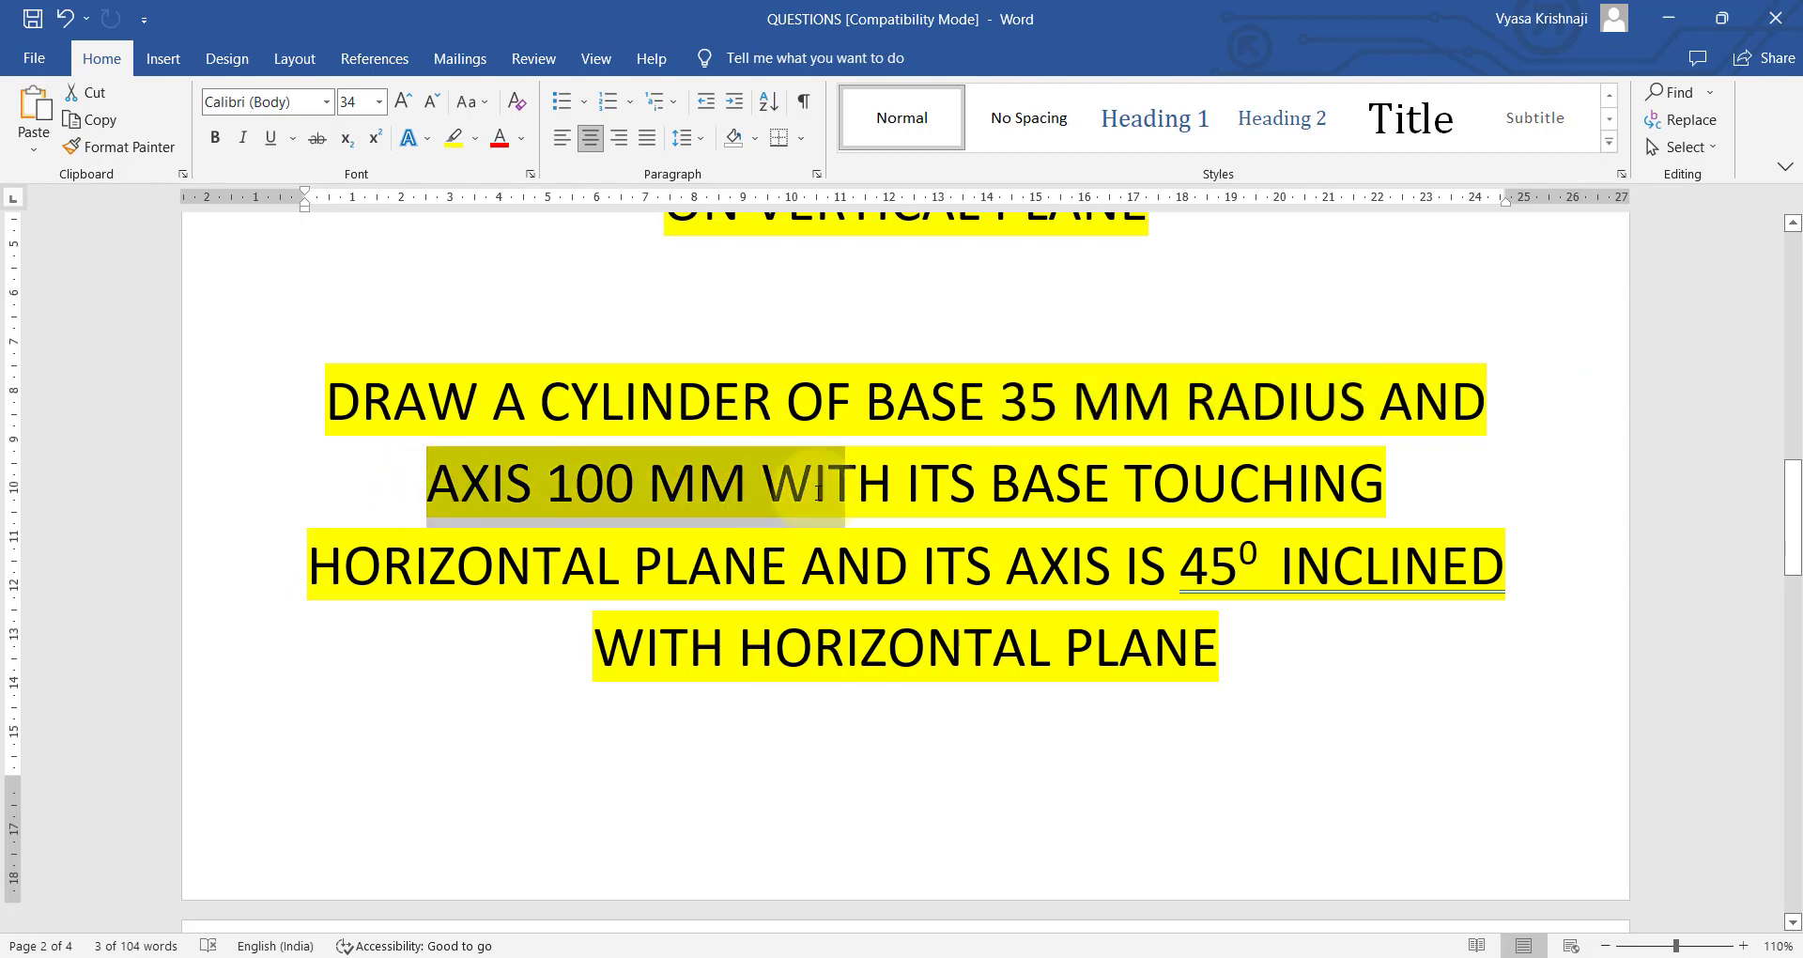
{"action": "left_click_drag", "start_coordinate": [1181, 568], "coordinate": [1285, 649]}
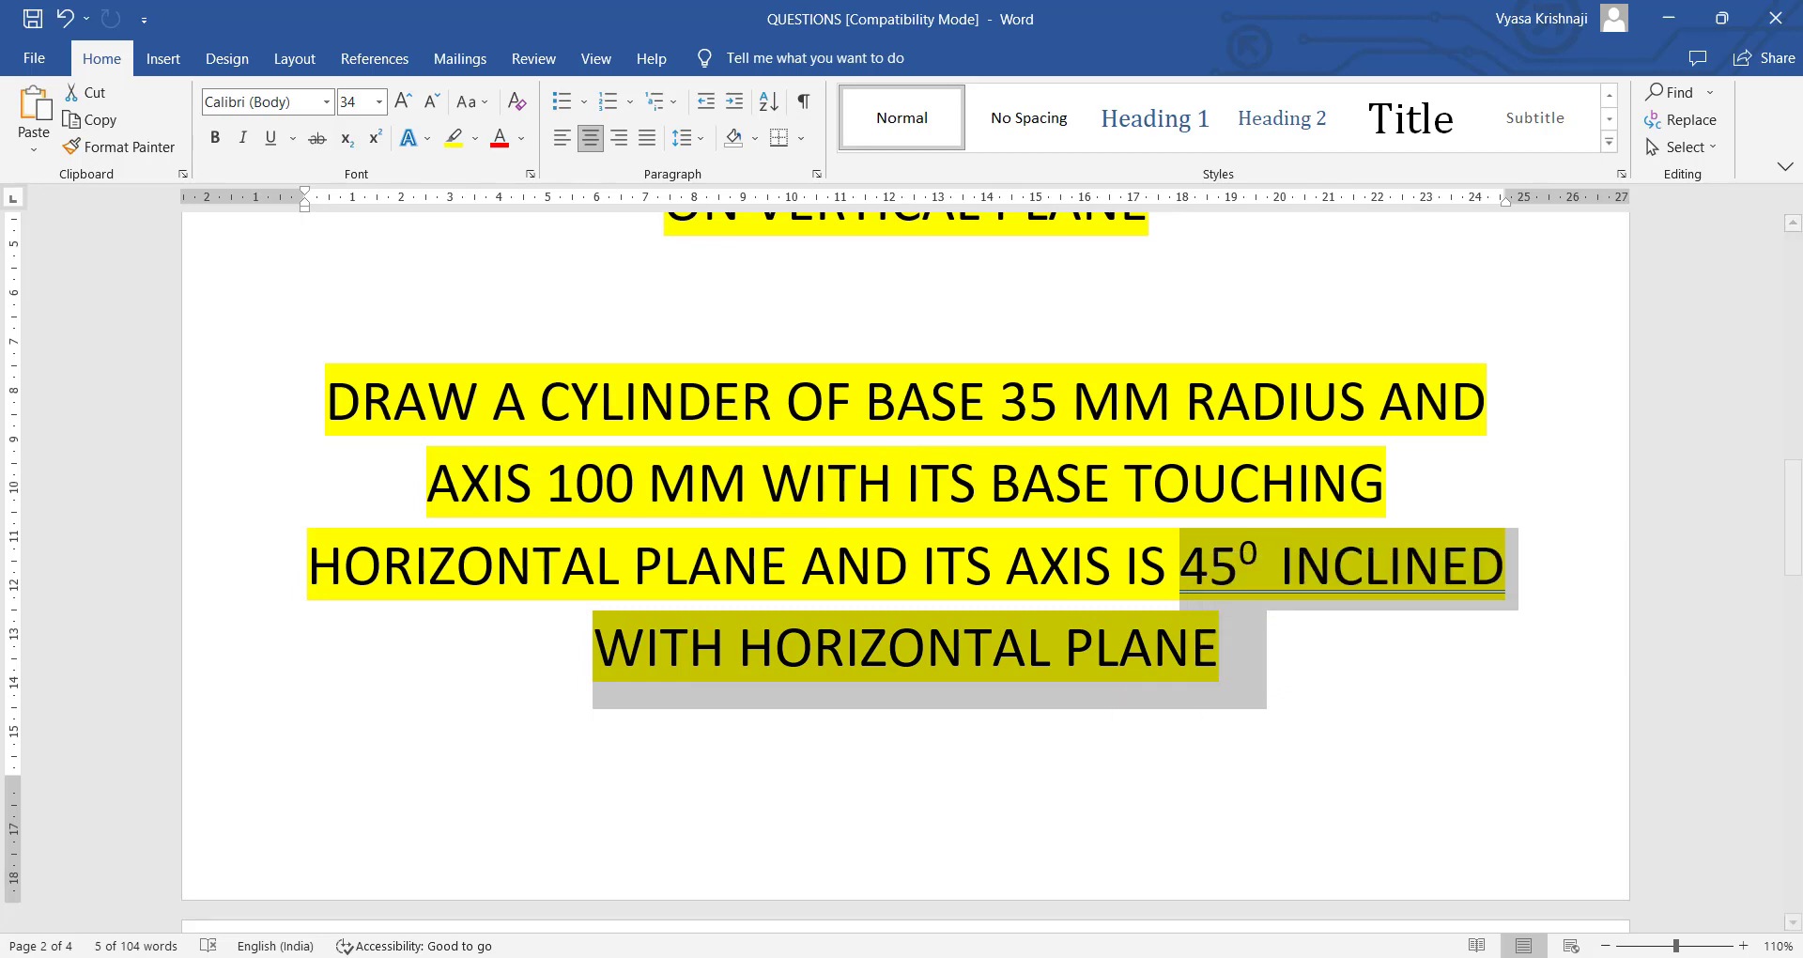
{"action": "left_click_drag", "start_coordinate": [1006, 568], "coordinate": [1111, 568]}
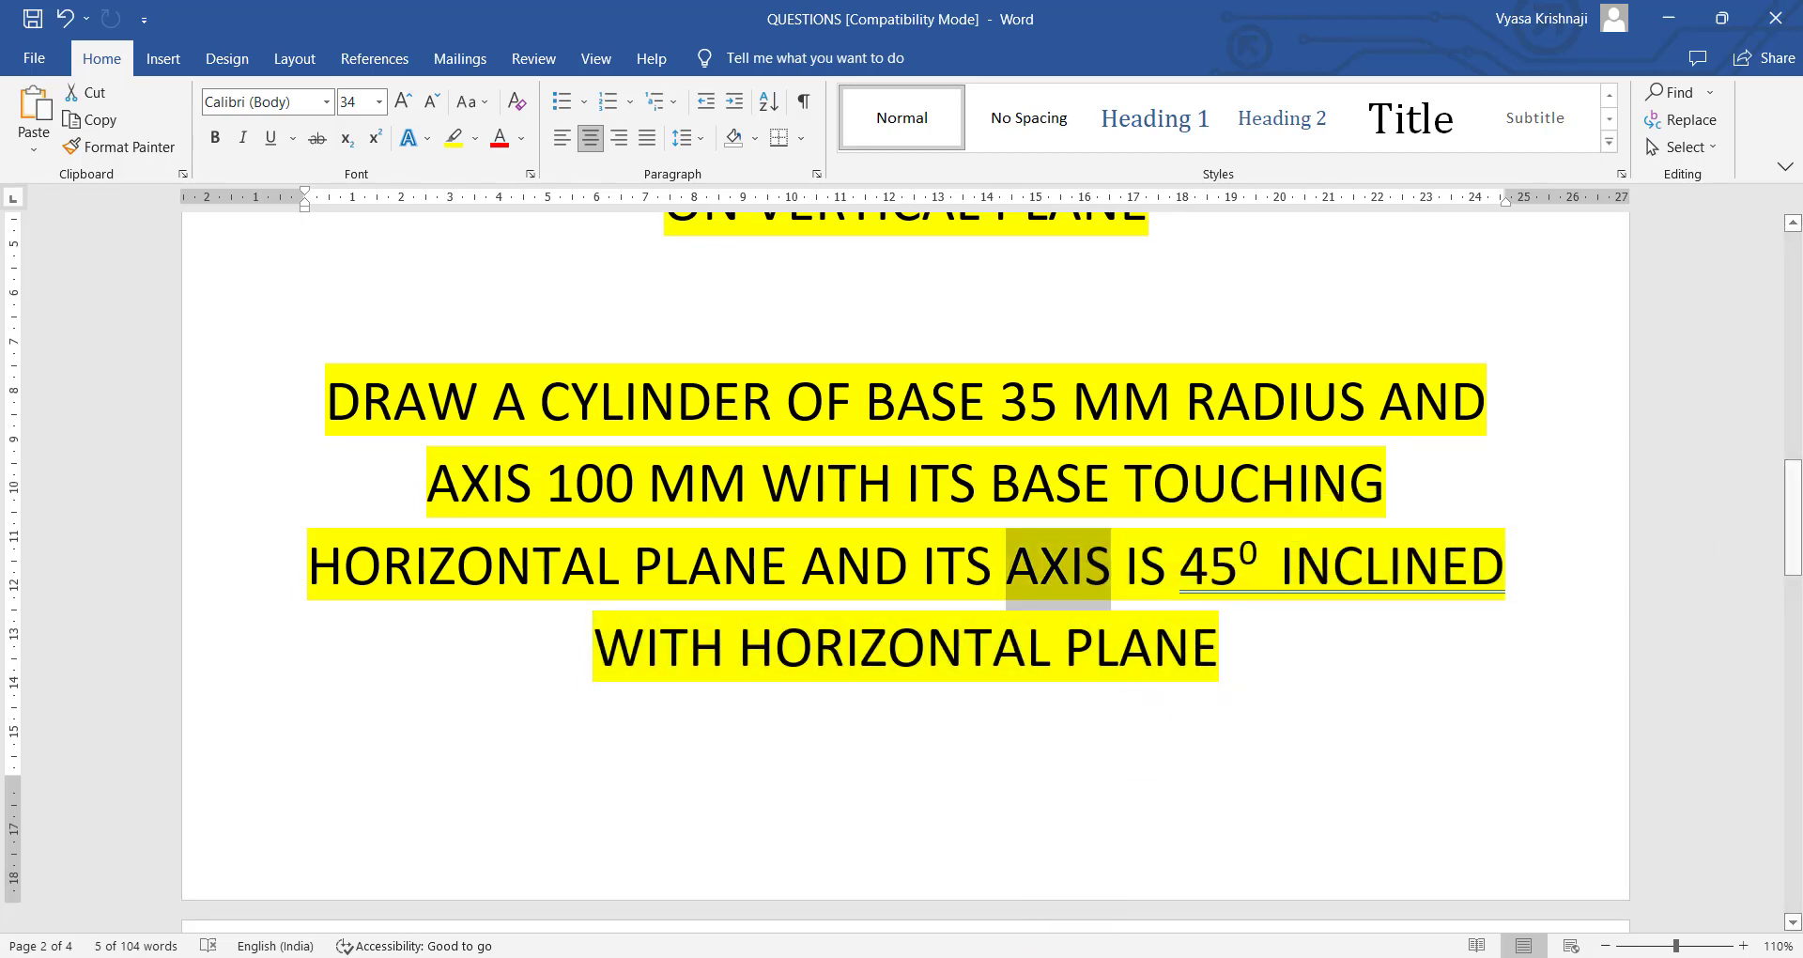
{"action": "left_click", "coordinate": [1188, 953]}
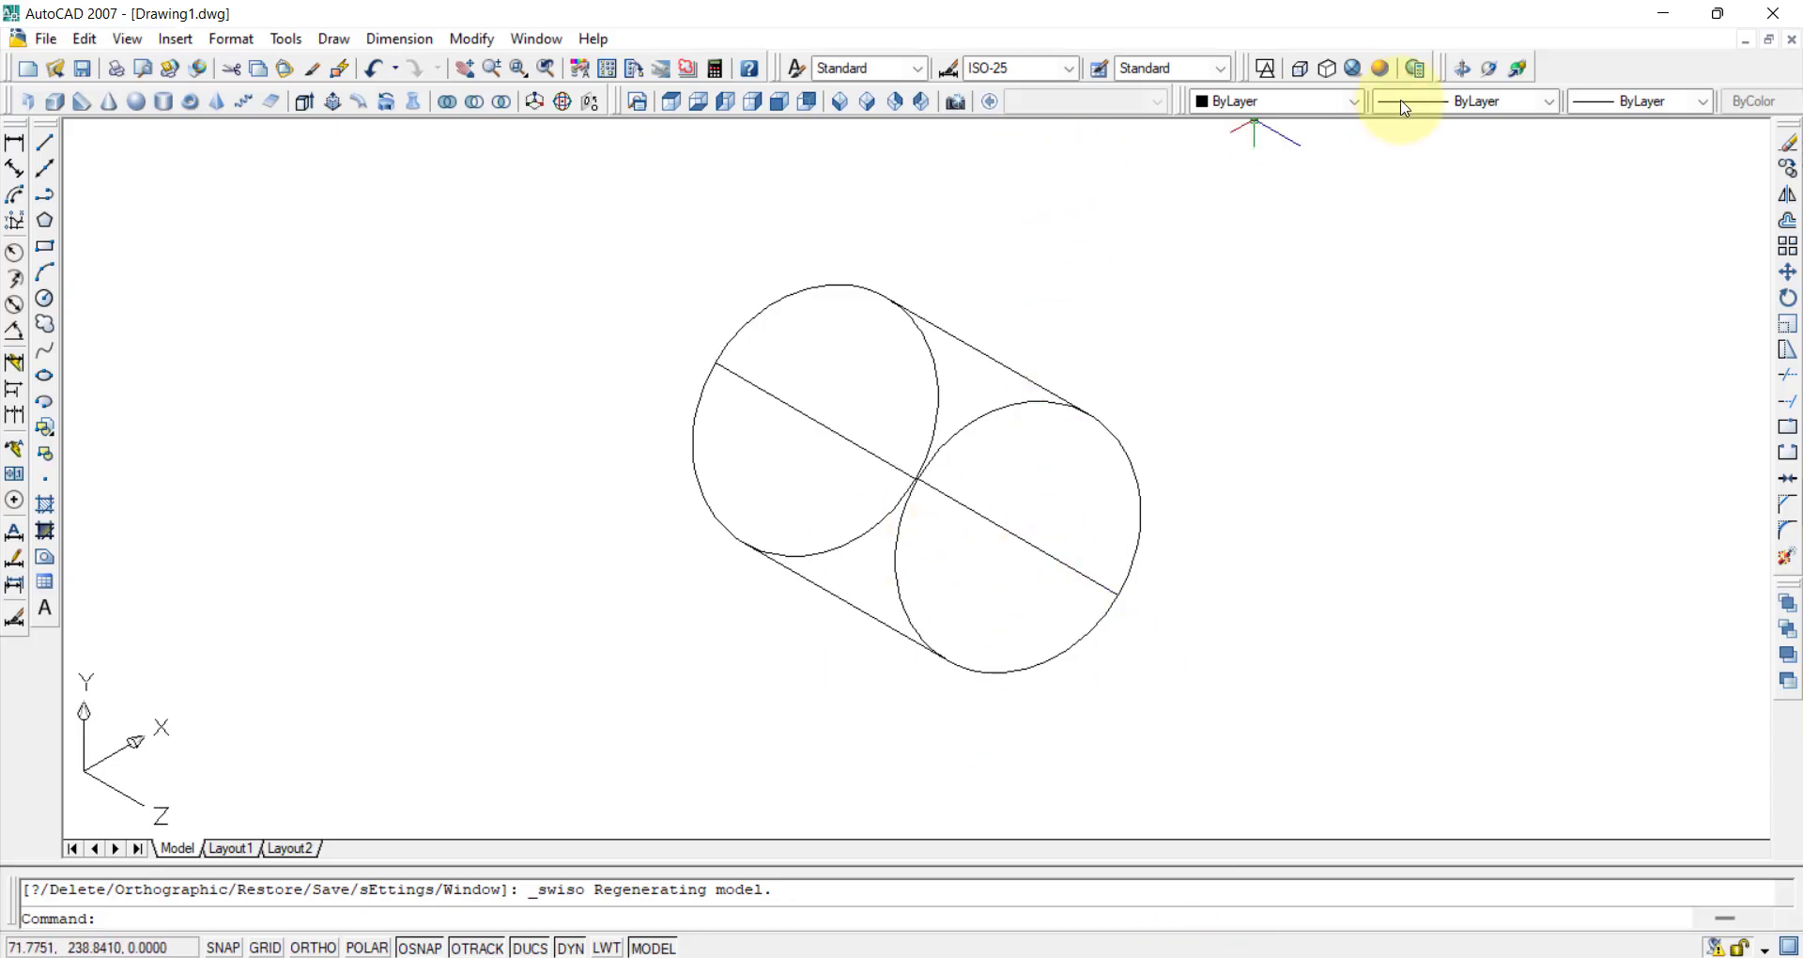
{"action": "left_click", "coordinate": [1384, 72]}
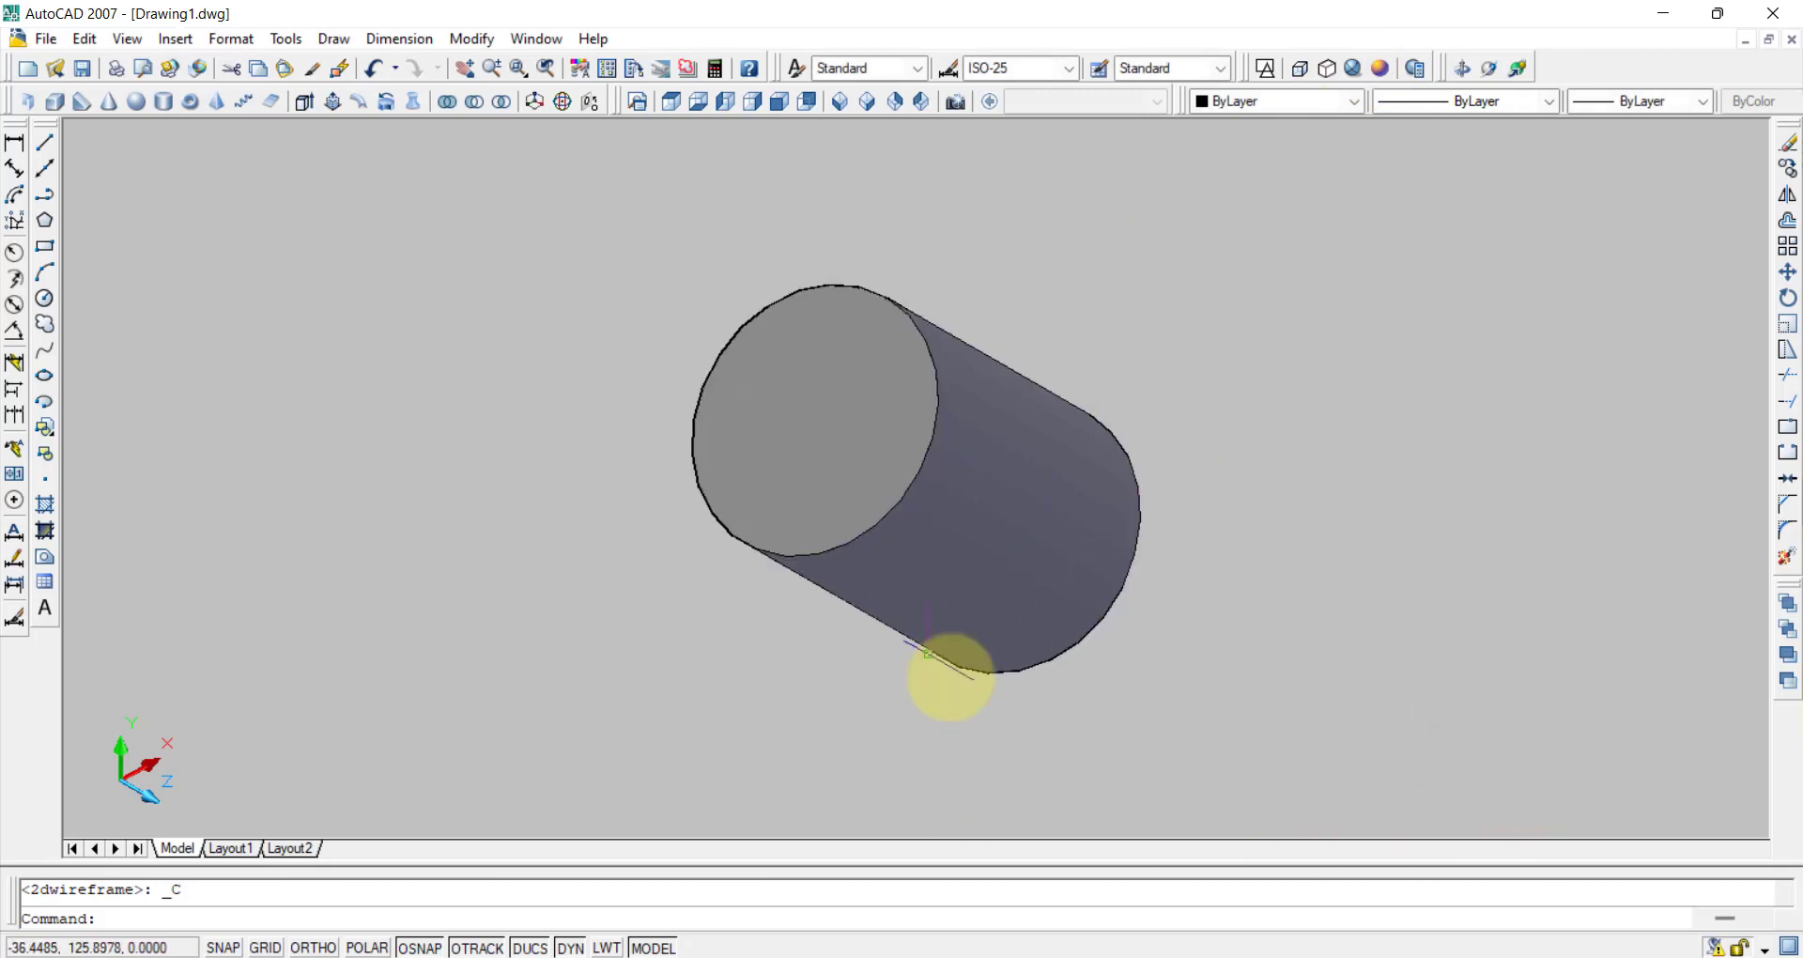
Switch to Word and read the next exercise, the cylinder of base radius 25 mm.
{"action": "mouse_move", "coordinate": [1185, 953]}
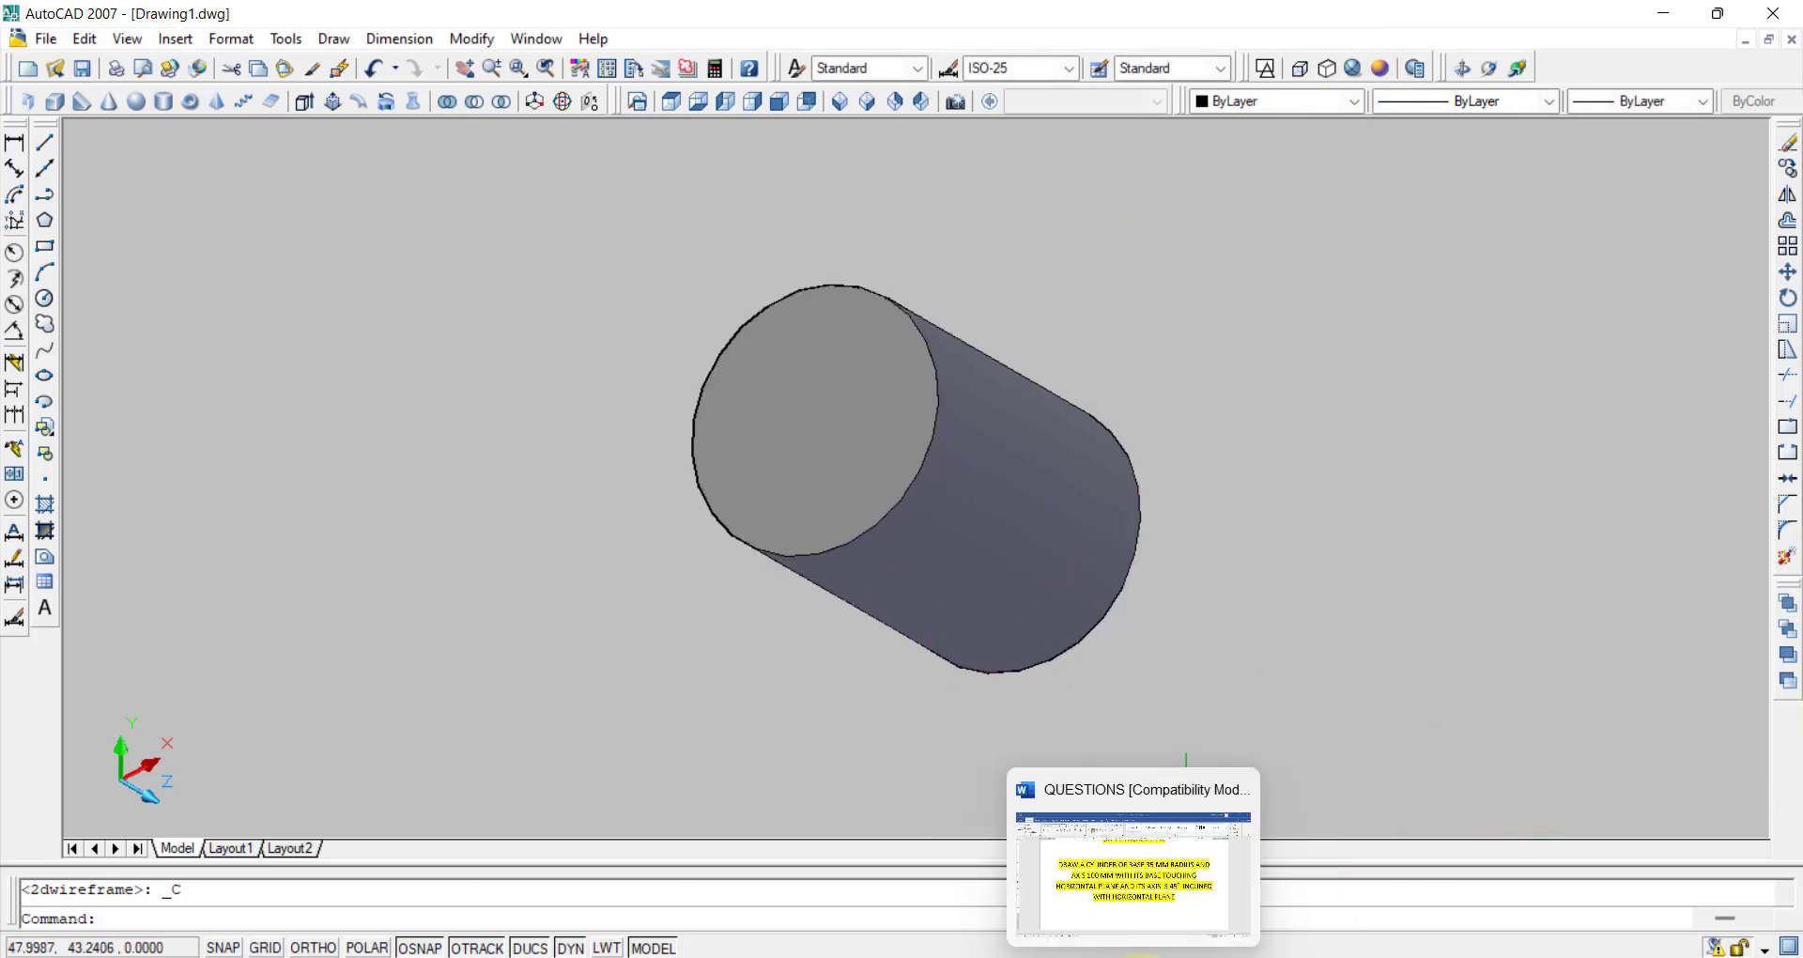
{"action": "left_click", "coordinate": [1146, 859]}
{"action": "scroll", "coordinate": [1117, 732], "scroll_direction": "down", "scroll_amount": 3}
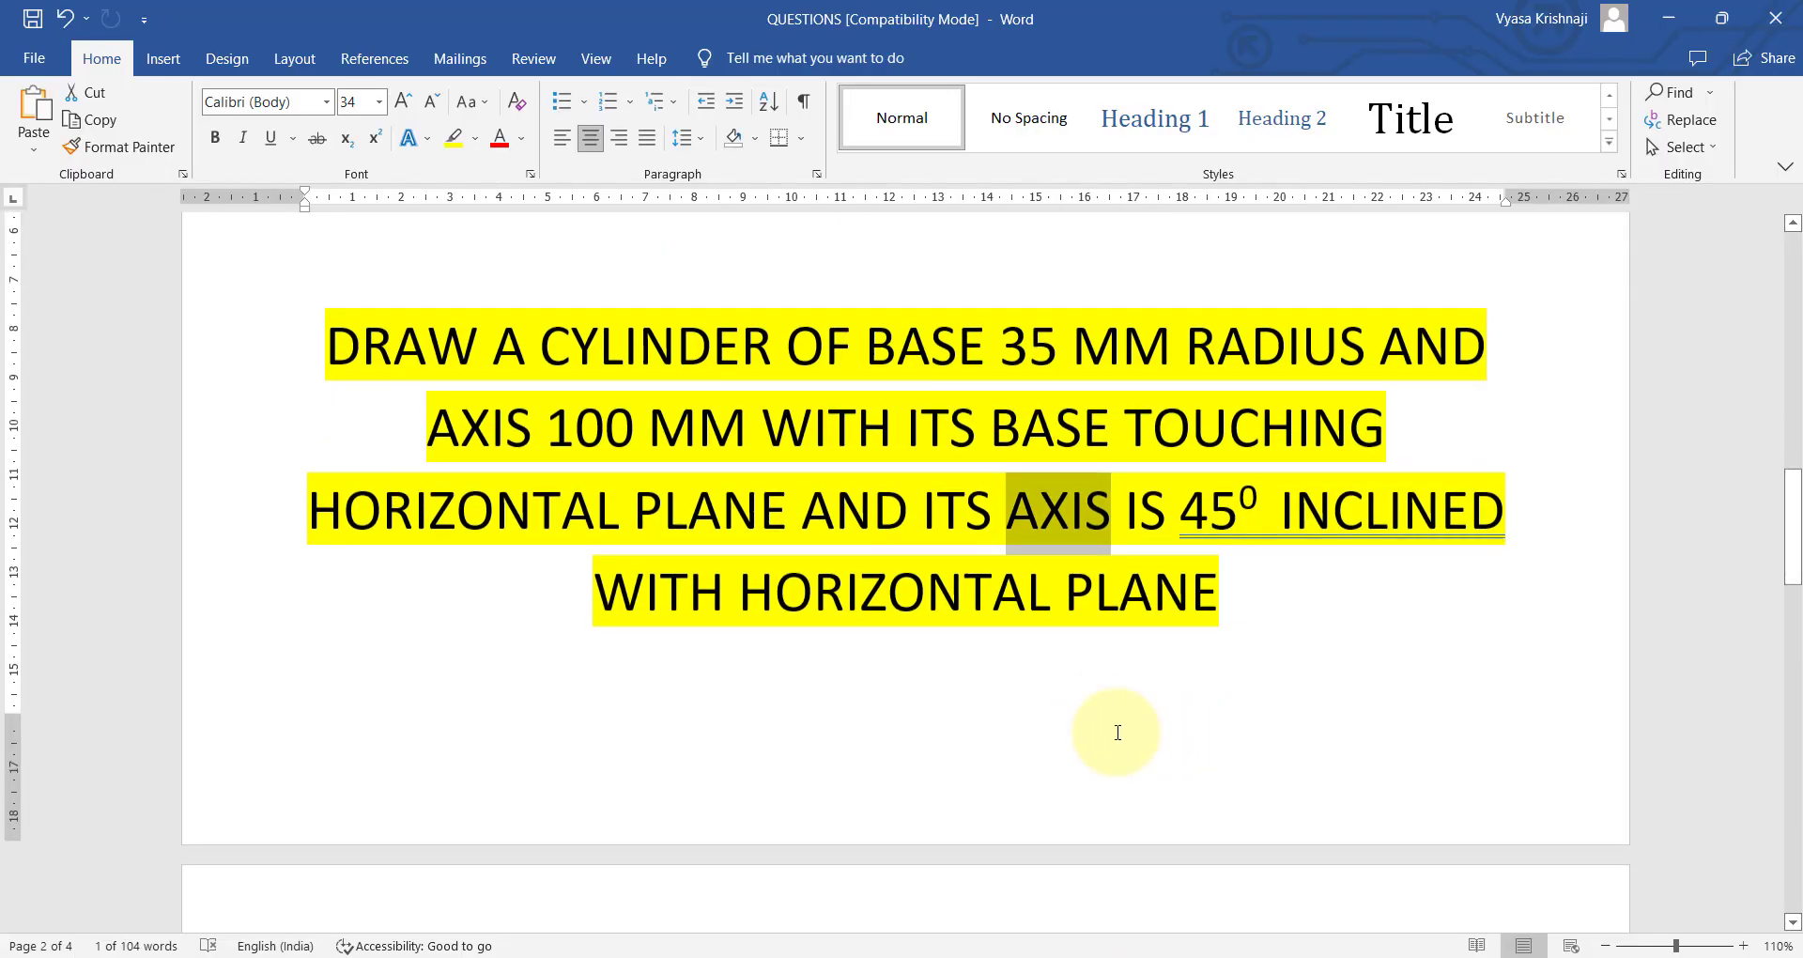
{"action": "scroll", "coordinate": [1069, 628], "scroll_direction": "down", "scroll_amount": 4}
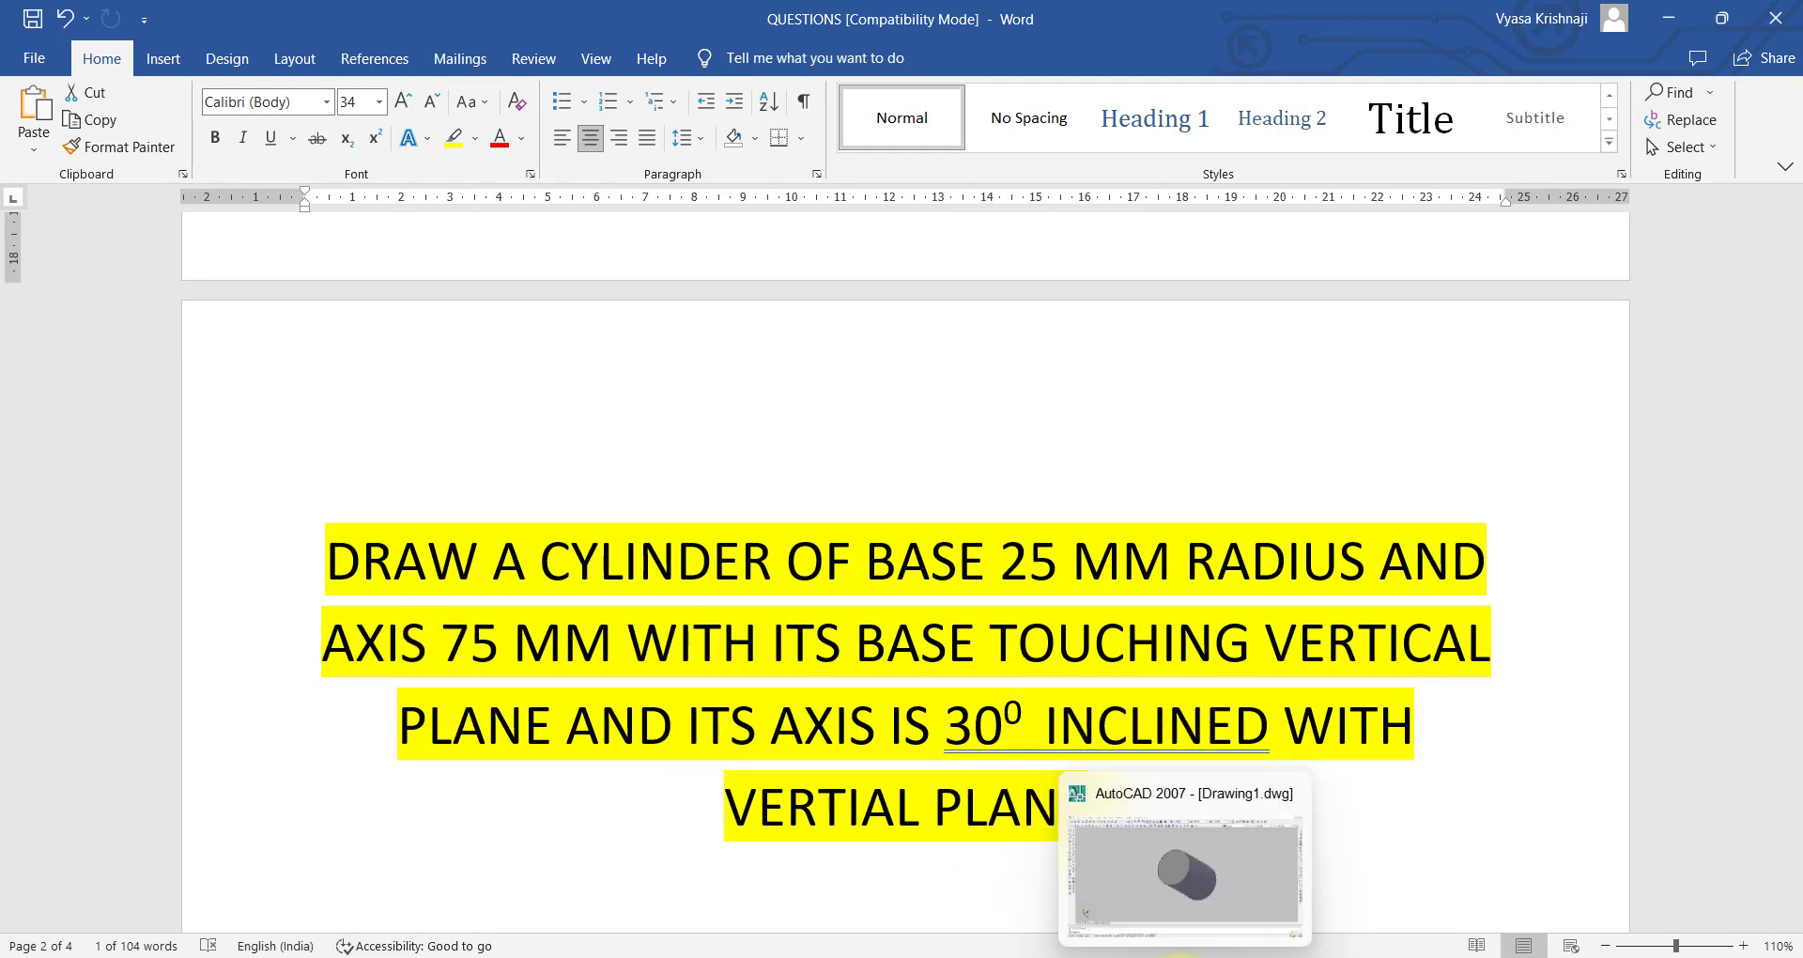
Back in AutoCAD, erase the finished cylinder and set the empty drawing to 2D wireframe in the front view.
{"action": "left_click", "coordinate": [1178, 957]}
{"action": "left_click", "coordinate": [657, 360]}
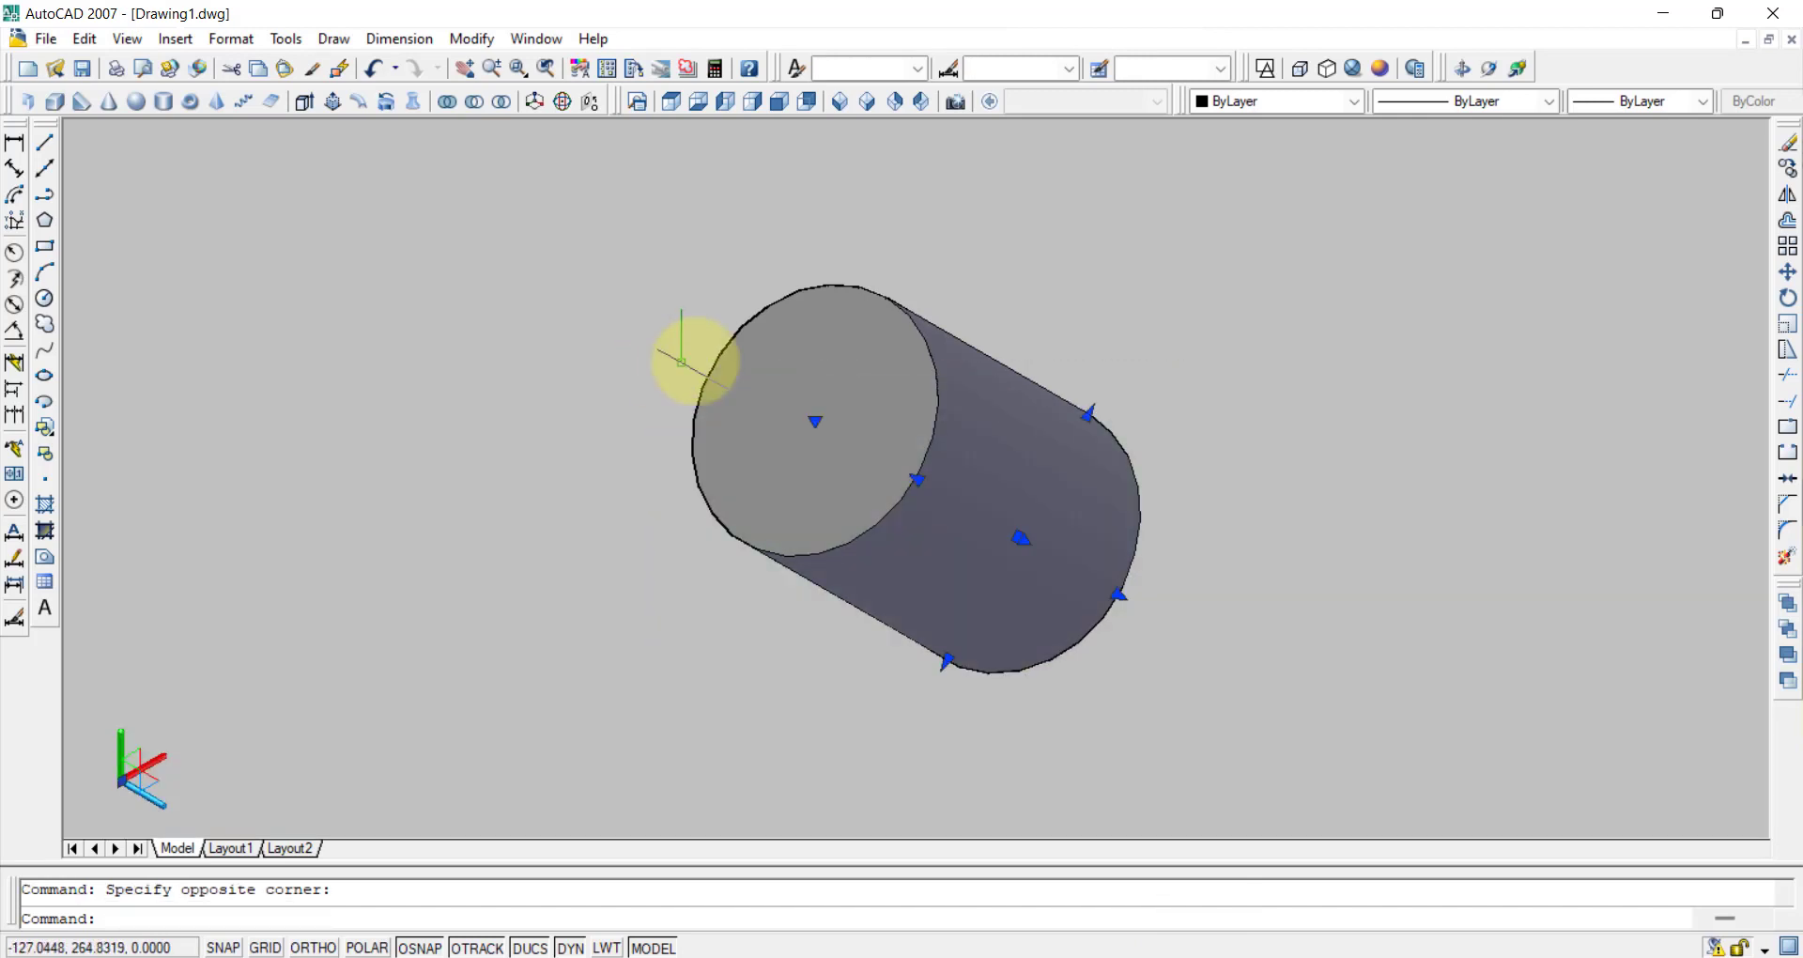
{"action": "key", "text": "Delete"}
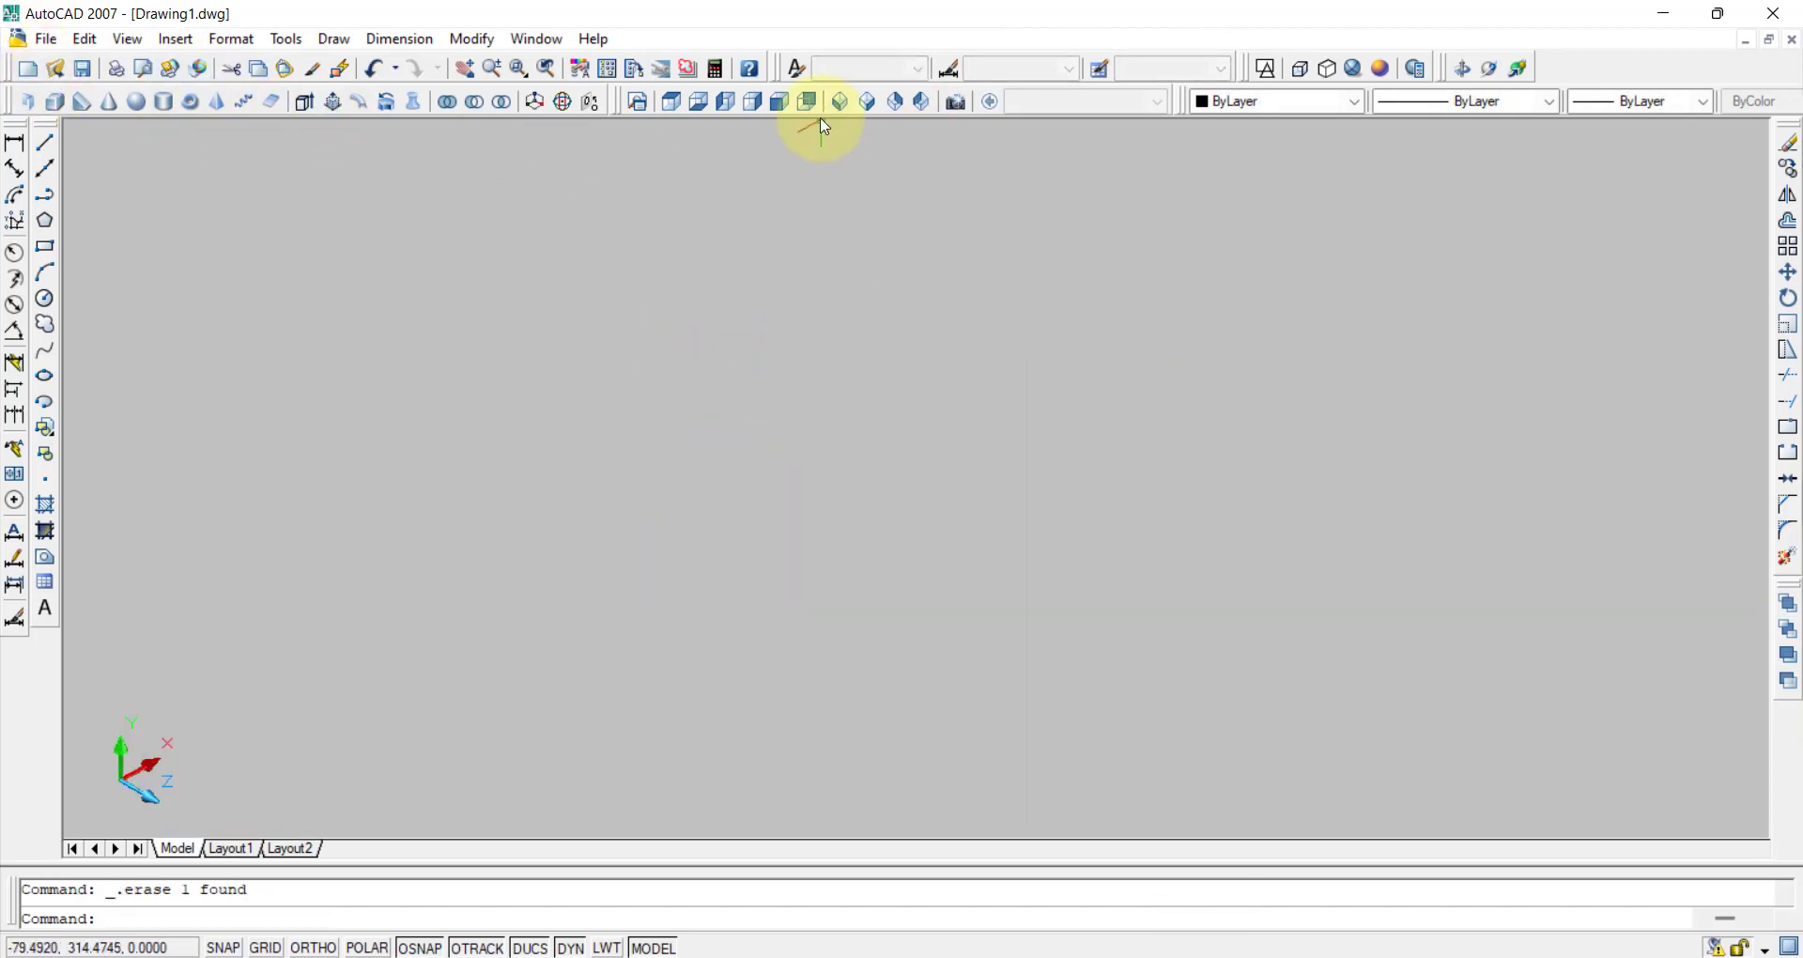
{"action": "left_click", "coordinate": [668, 111]}
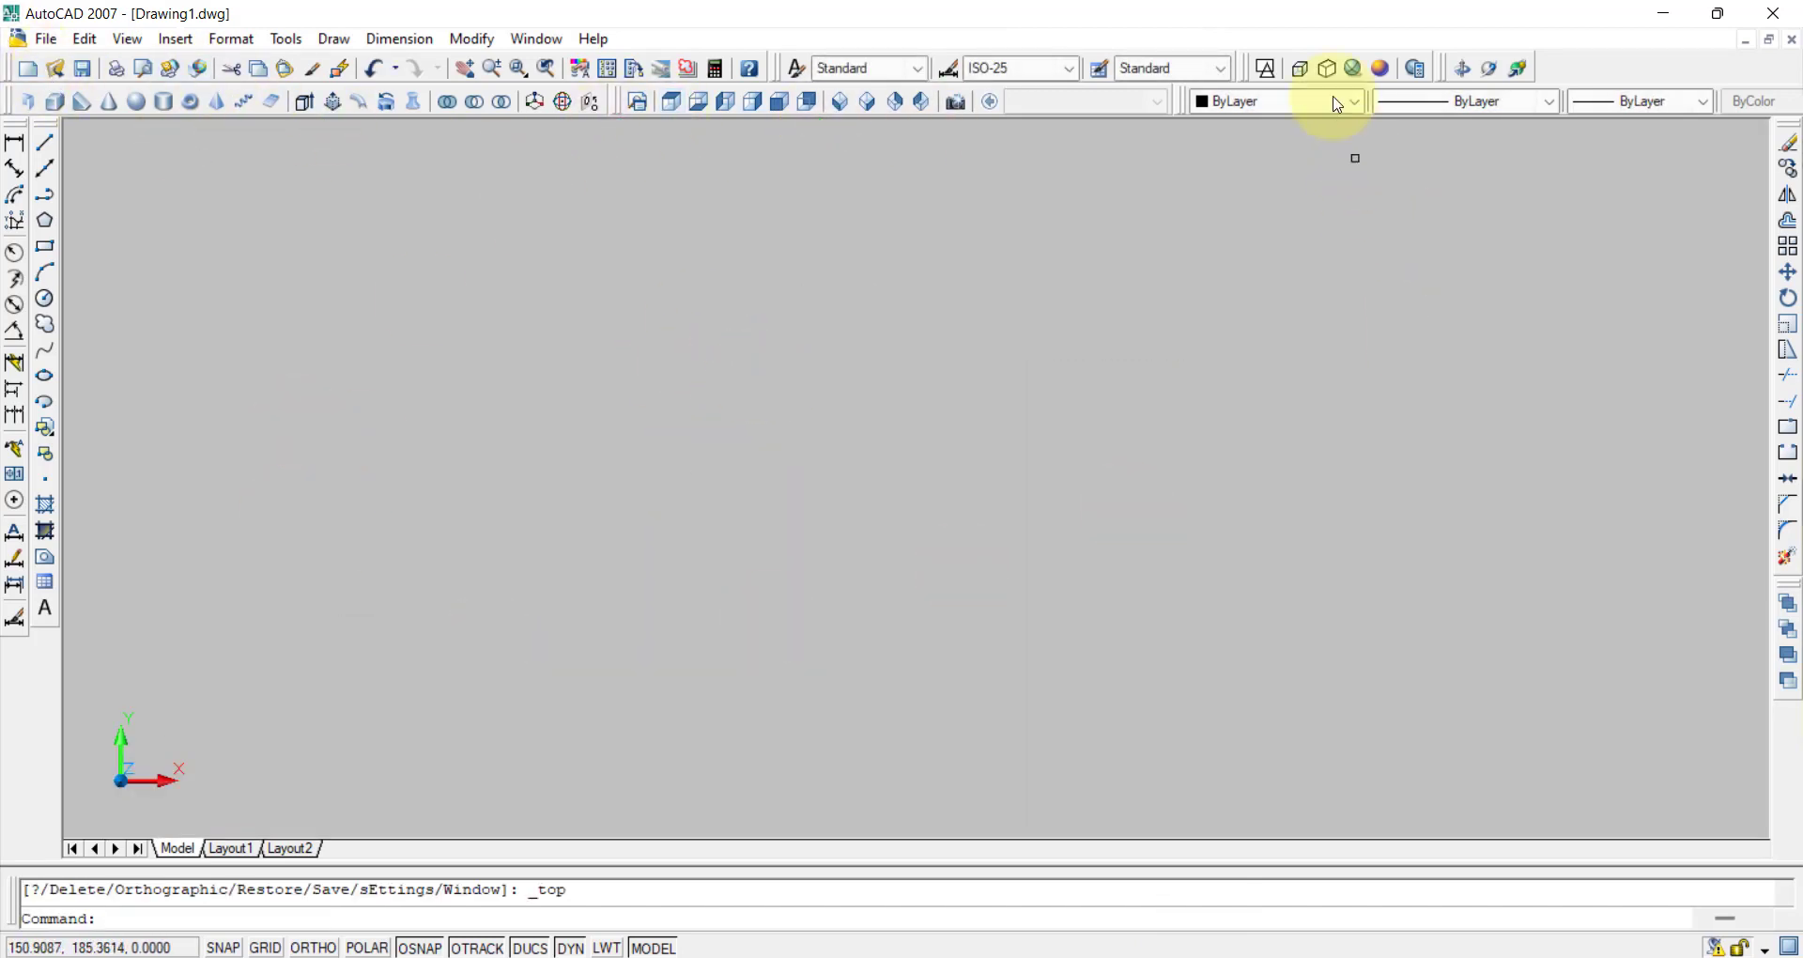
{"action": "left_click", "coordinate": [1265, 69]}
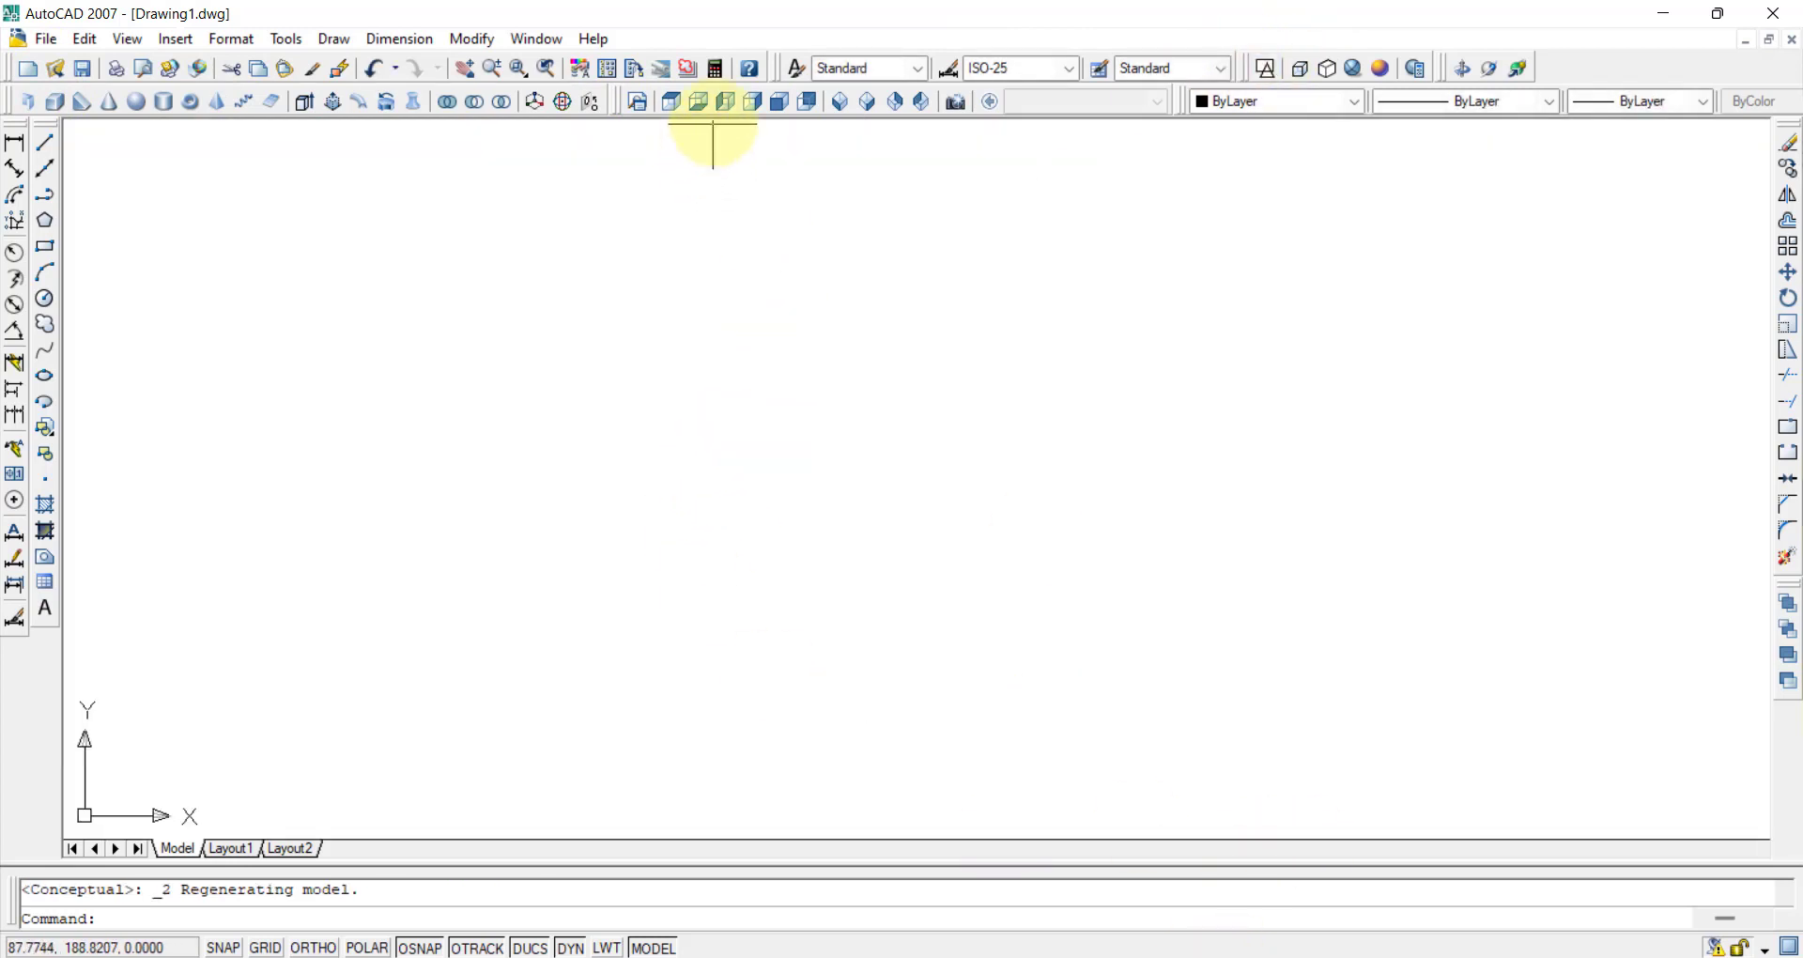
{"action": "left_click", "coordinate": [780, 103]}
Check in Word which plane the base of the 25 mm radius cylinder must touch, and return to AutoCAD.
{"action": "key", "text": "alt+Tab"}
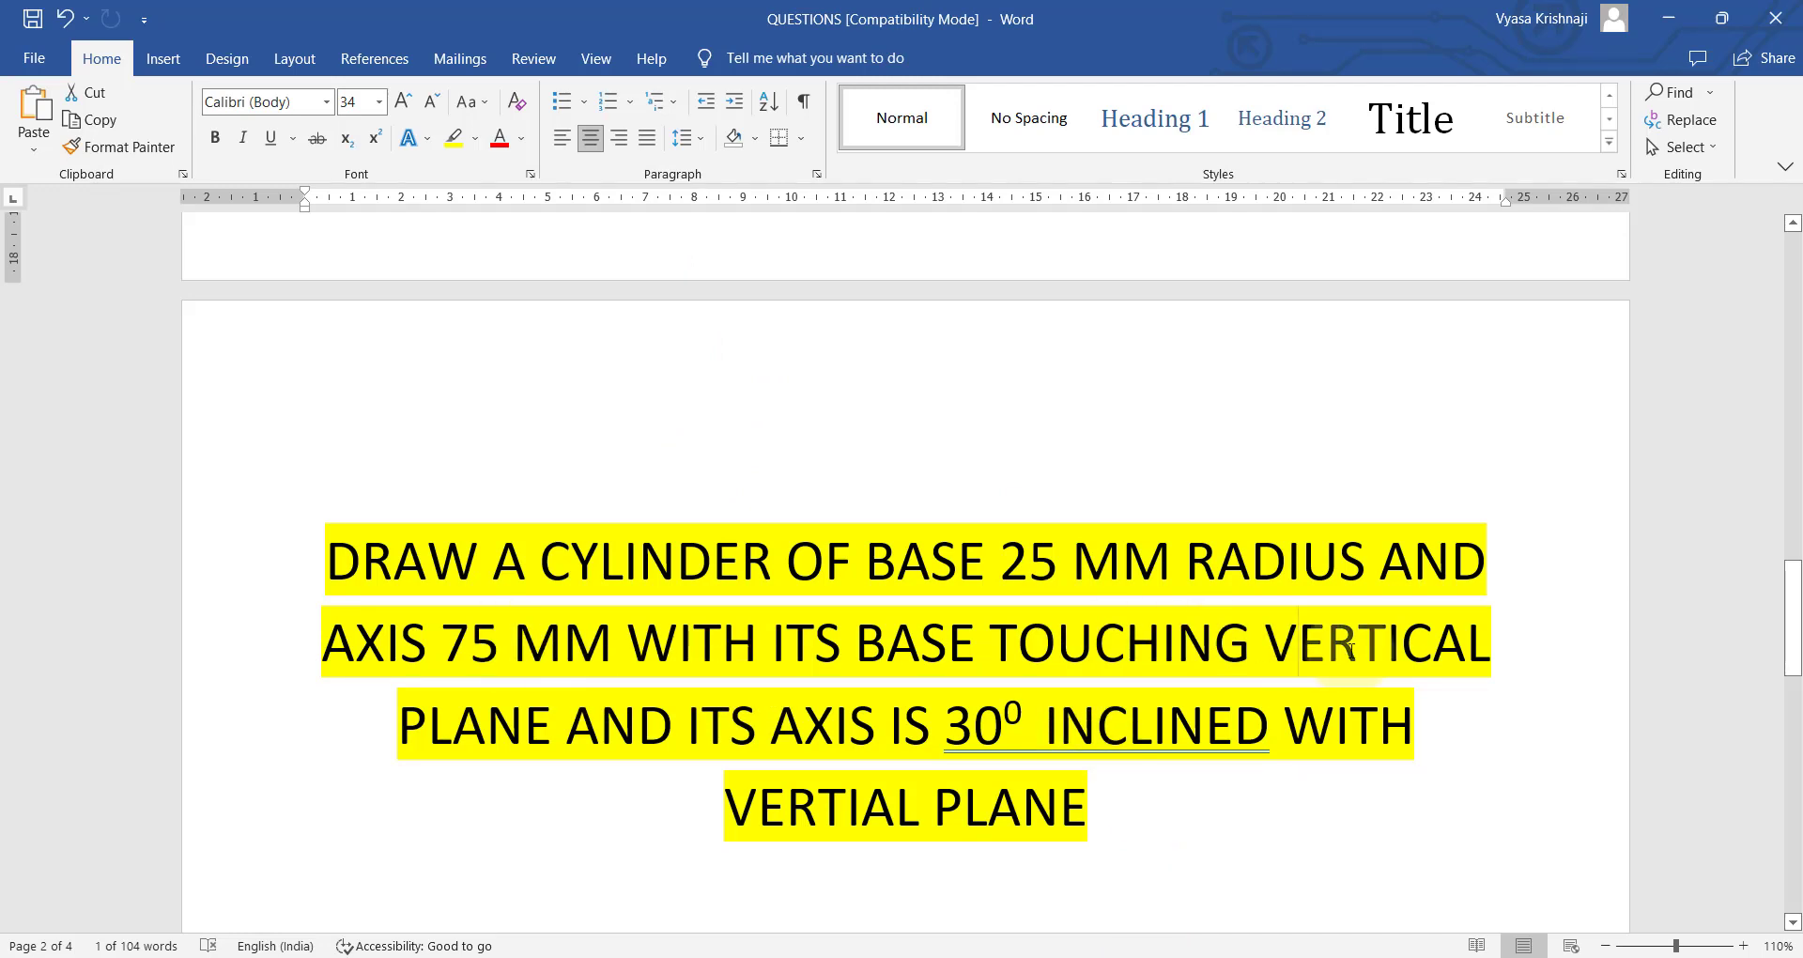
{"action": "left_click_drag", "start_coordinate": [1349, 647], "coordinate": [1465, 657]}
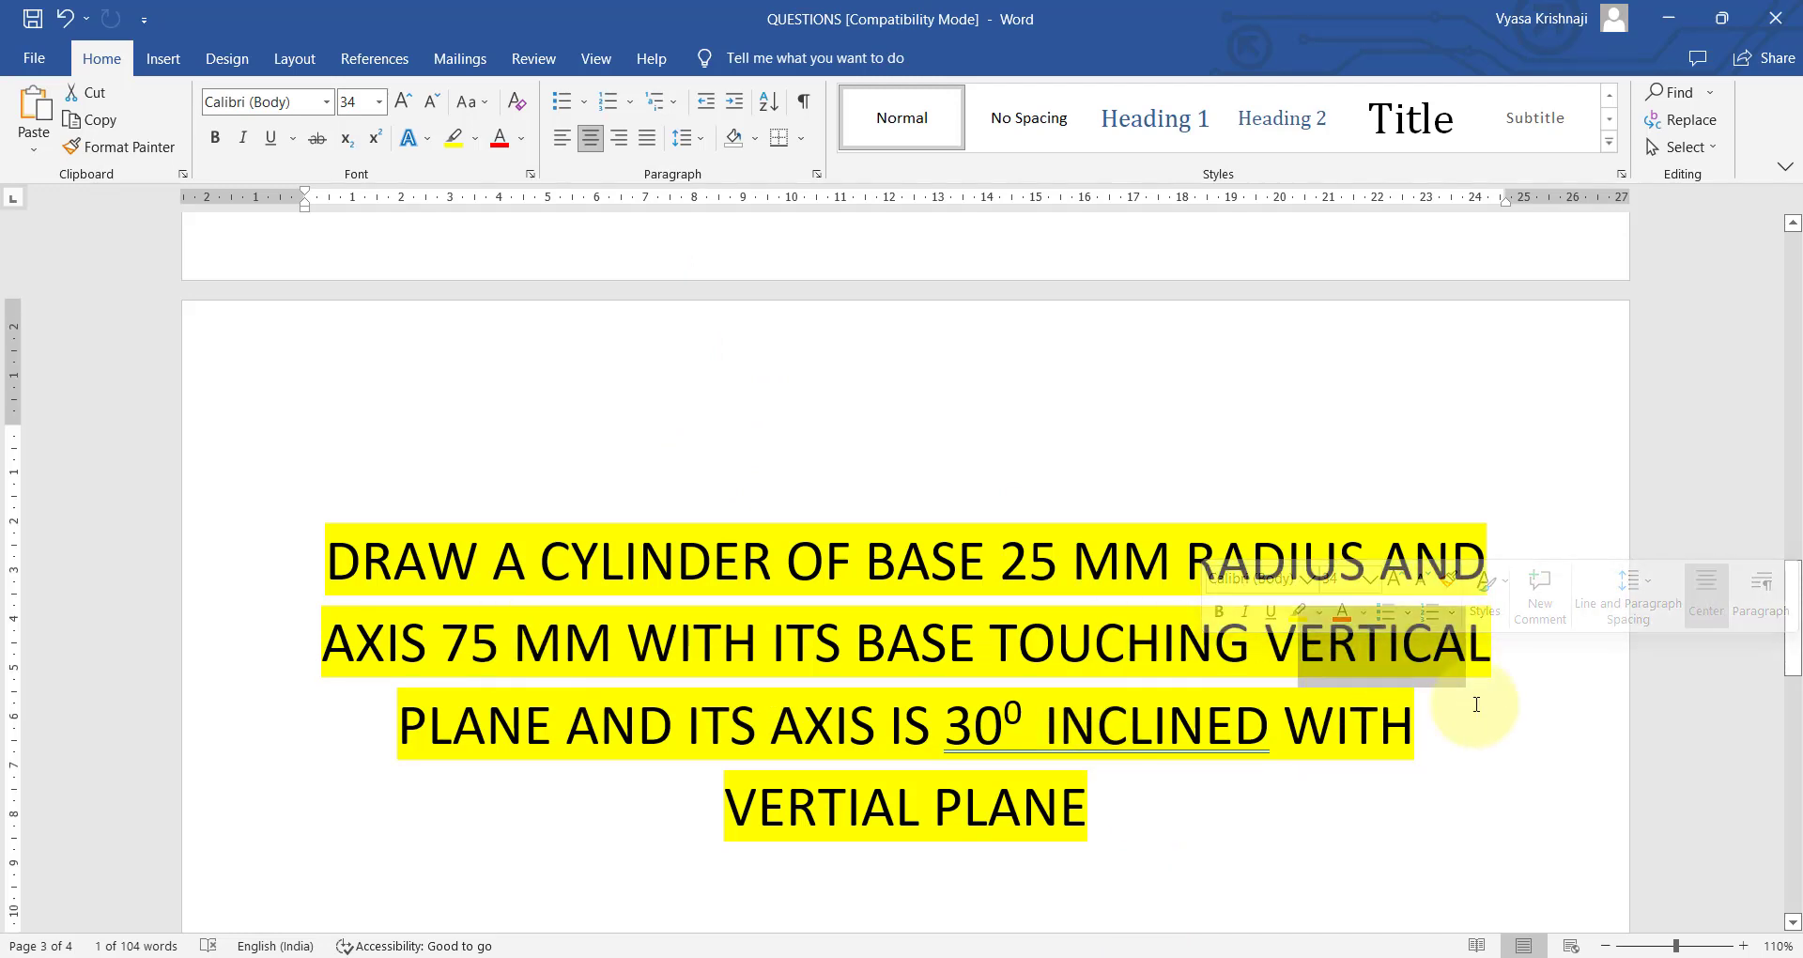
{"action": "left_click", "coordinate": [1348, 805]}
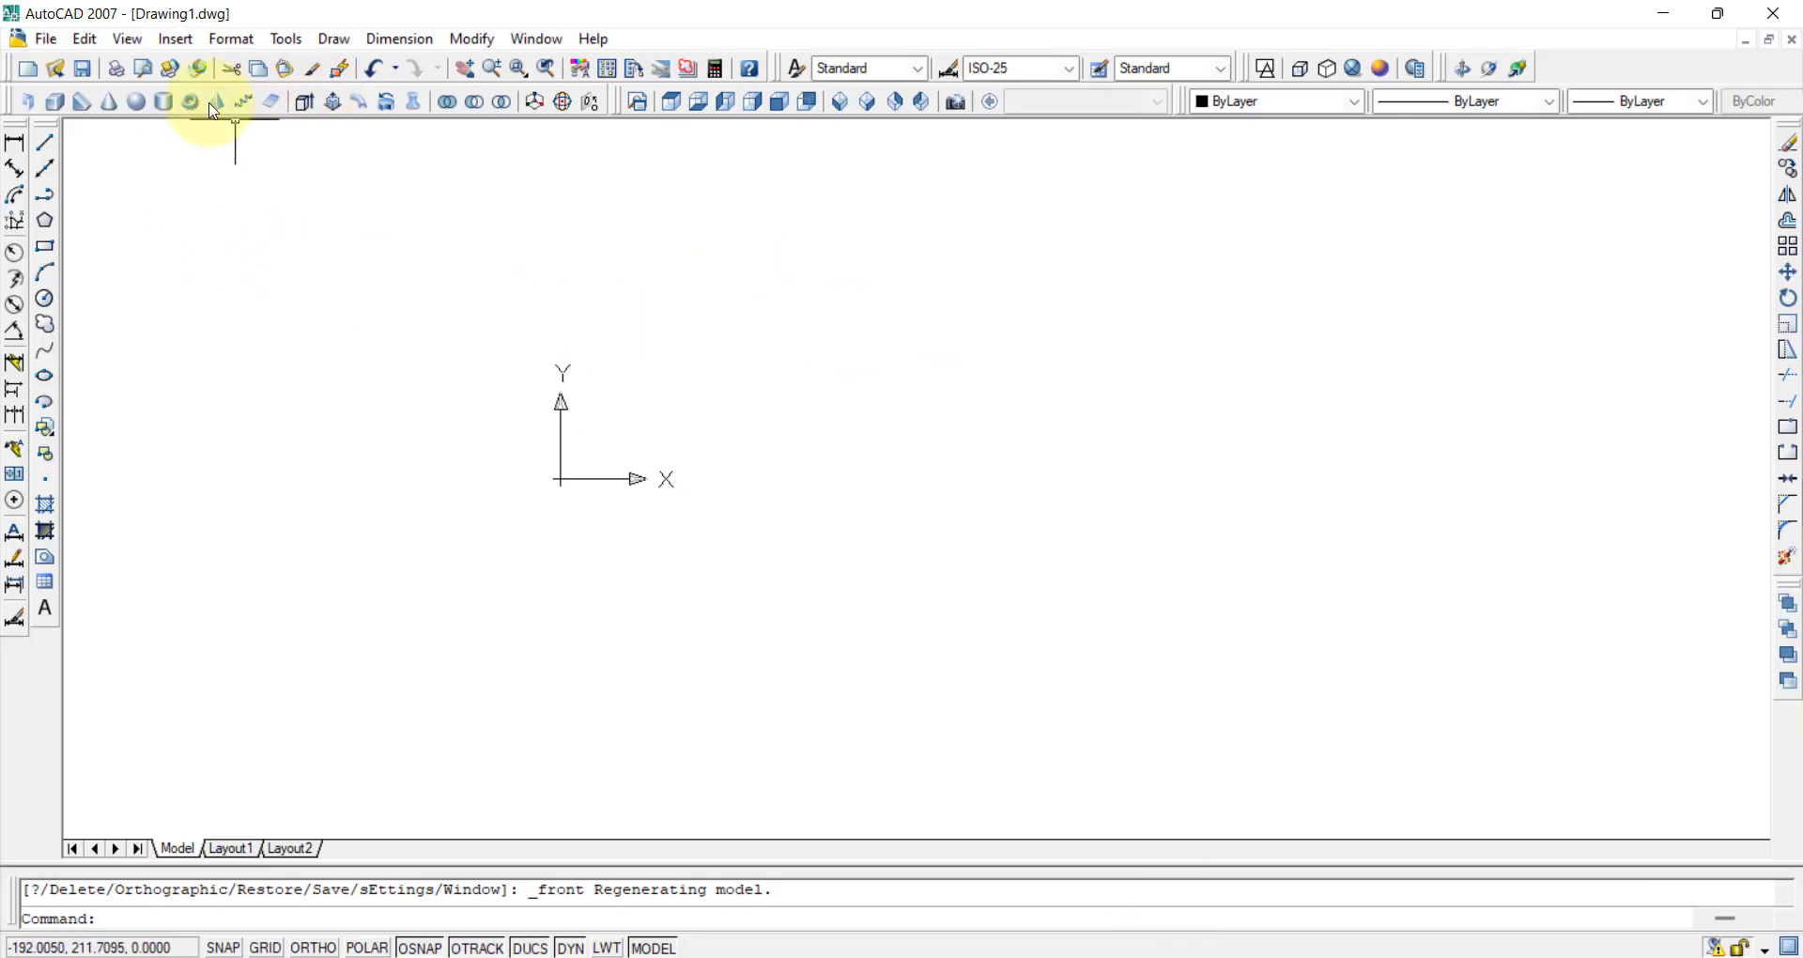
Create a solid cylinder of base radius 25 mm and height 75 mm in the front view and show it from SW Isometric.
{"action": "left_click", "coordinate": [166, 105]}
{"action": "left_click", "coordinate": [941, 479]}
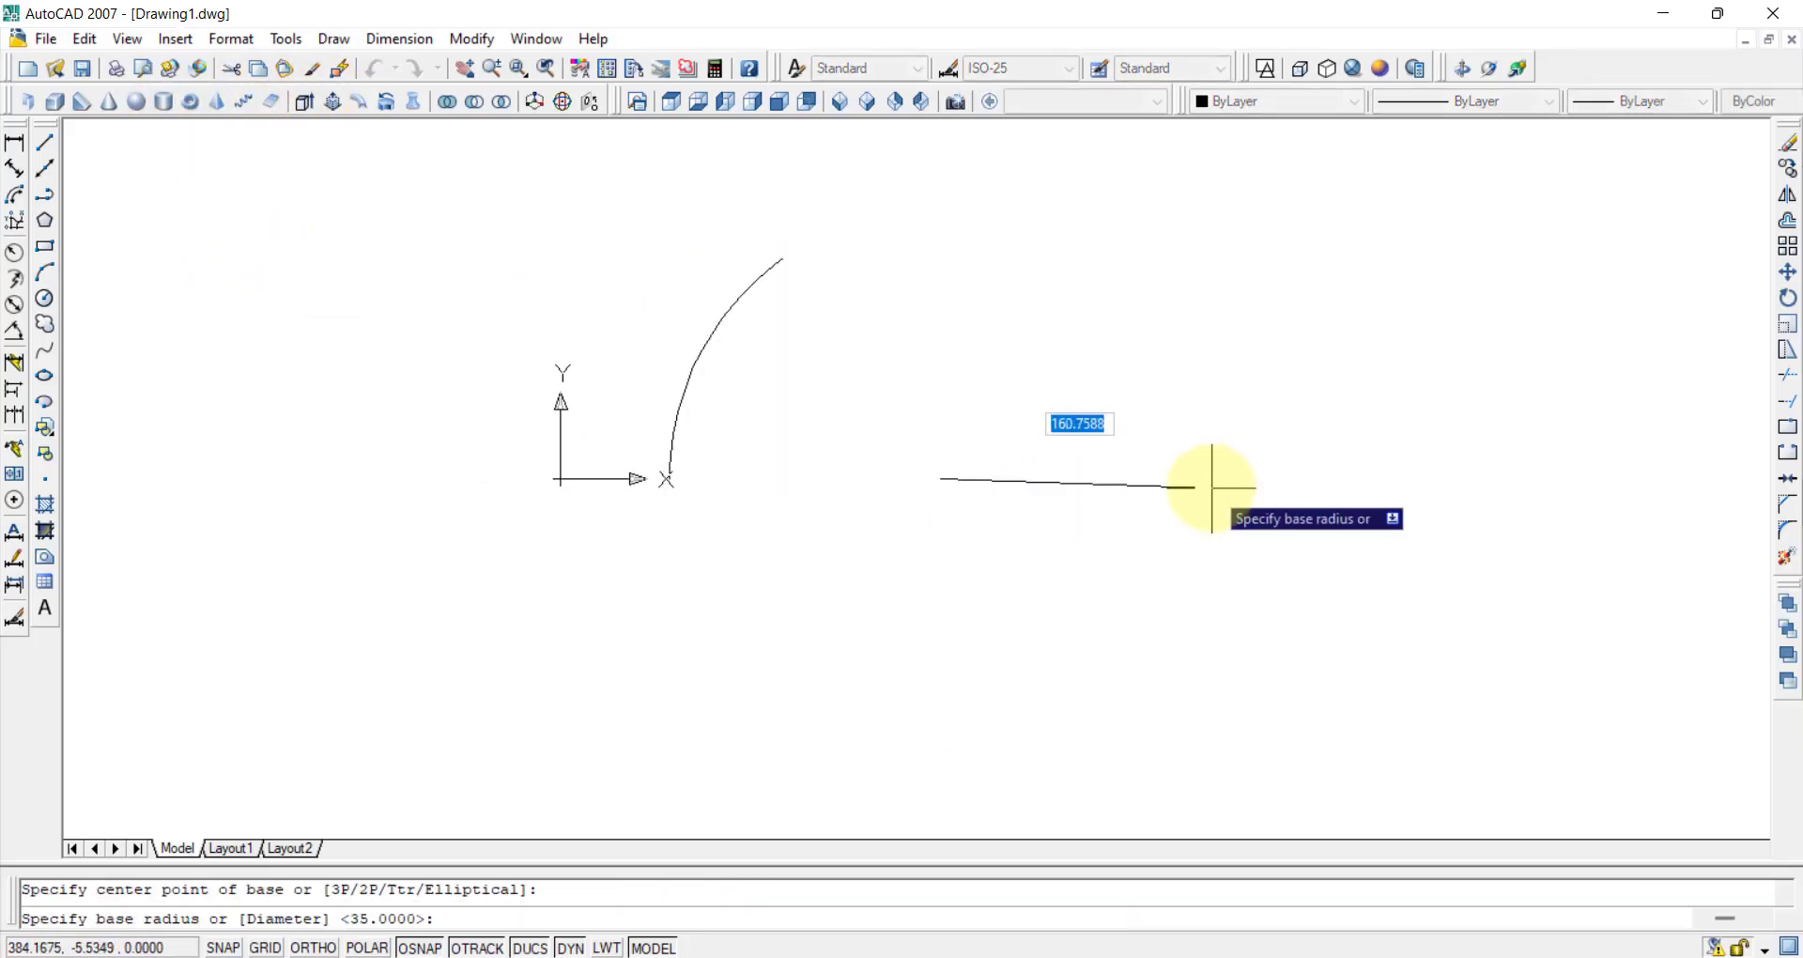
{"action": "type", "text": "25"}
{"action": "key", "text": "Return"}
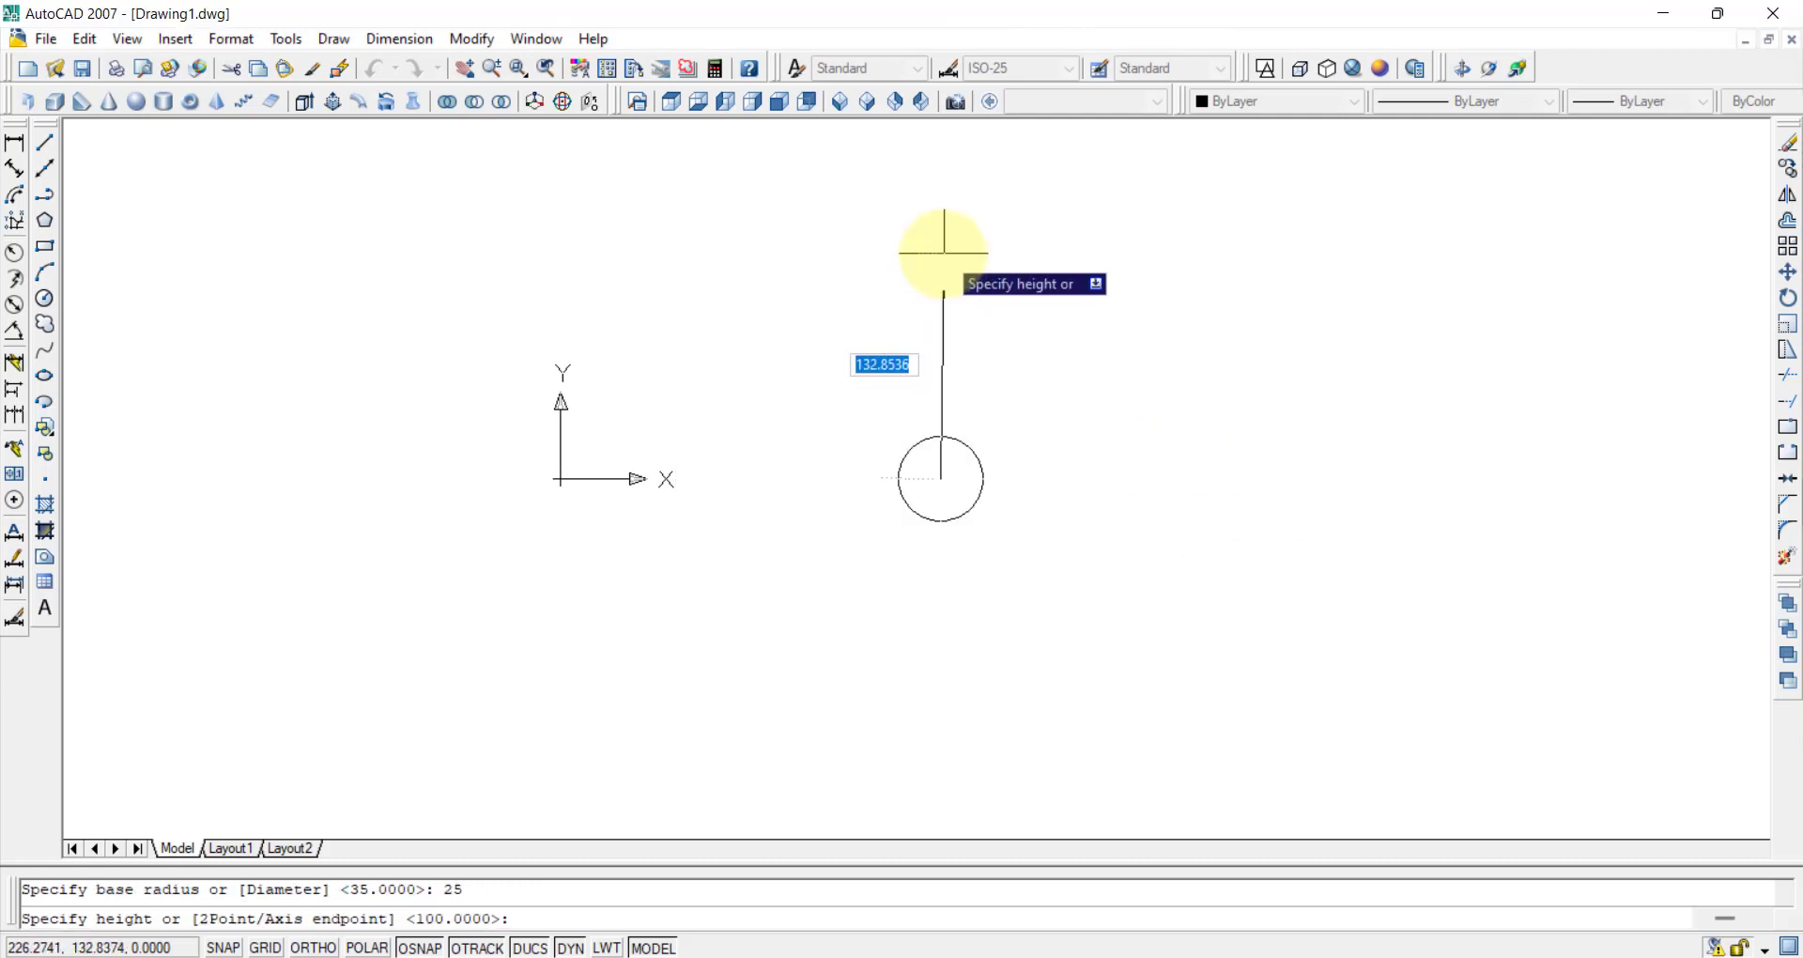
{"action": "type", "text": "75"}
{"action": "key", "text": "Return"}
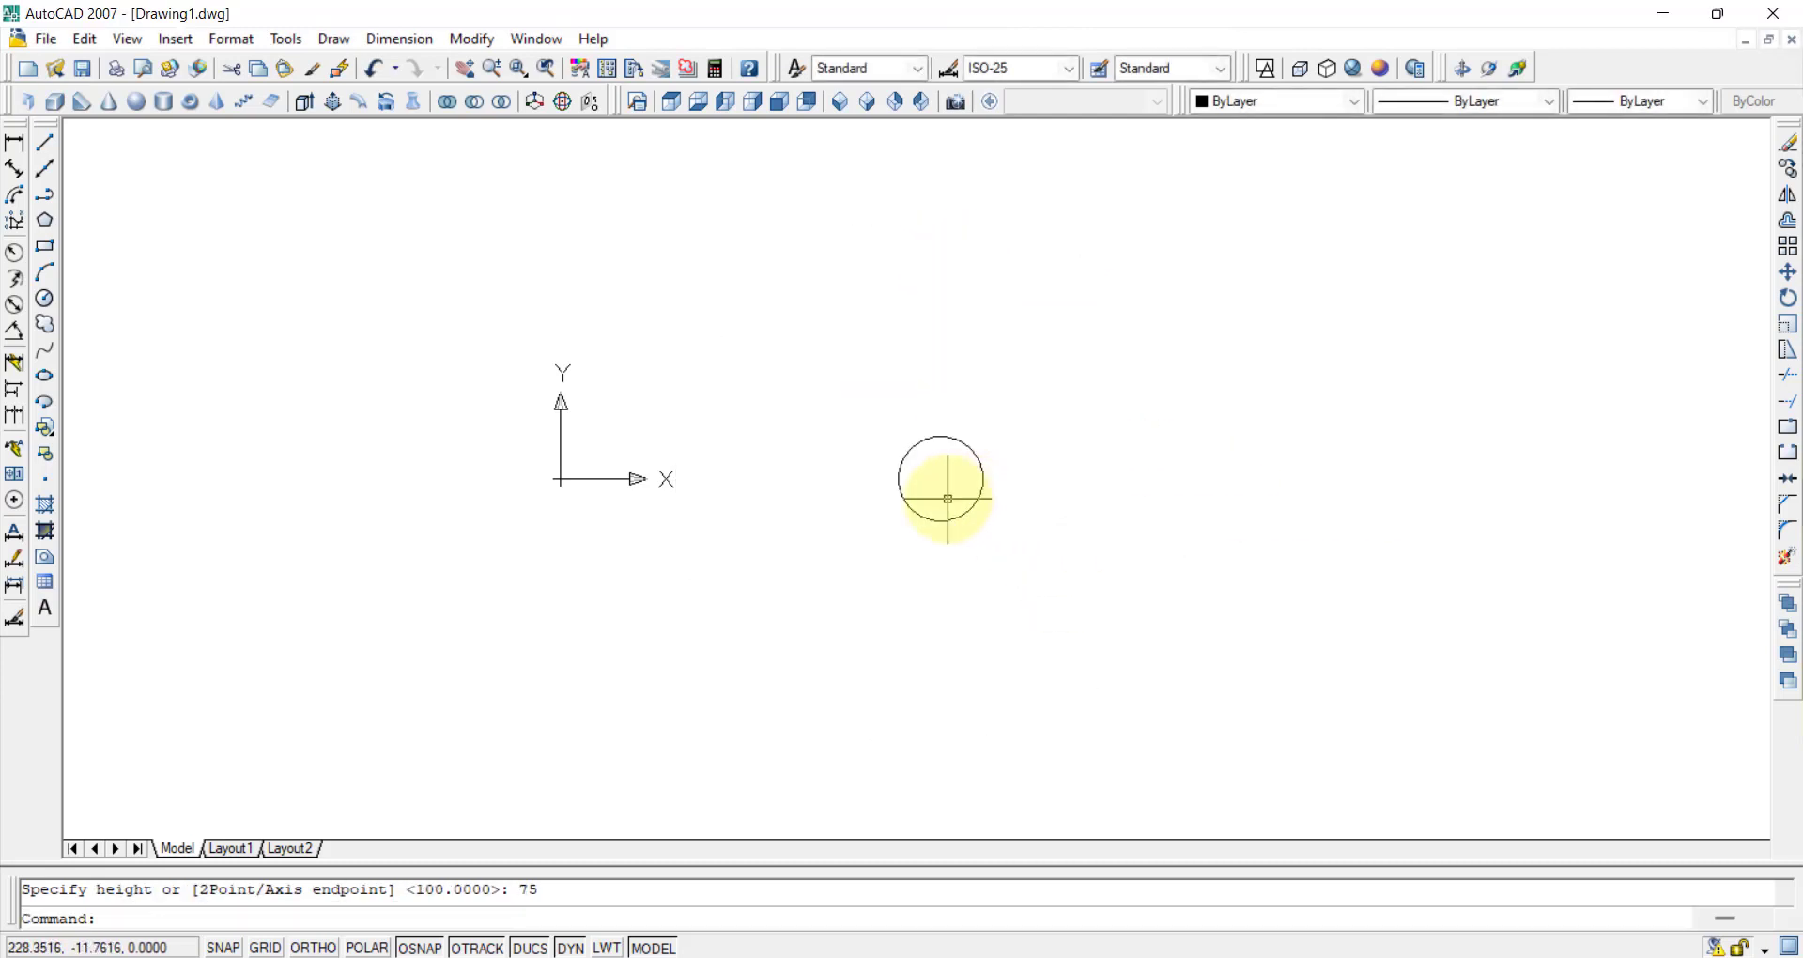
{"action": "scroll", "coordinate": [948, 507], "scroll_direction": "up", "scroll_amount": 2}
{"action": "left_click", "coordinate": [840, 100]}
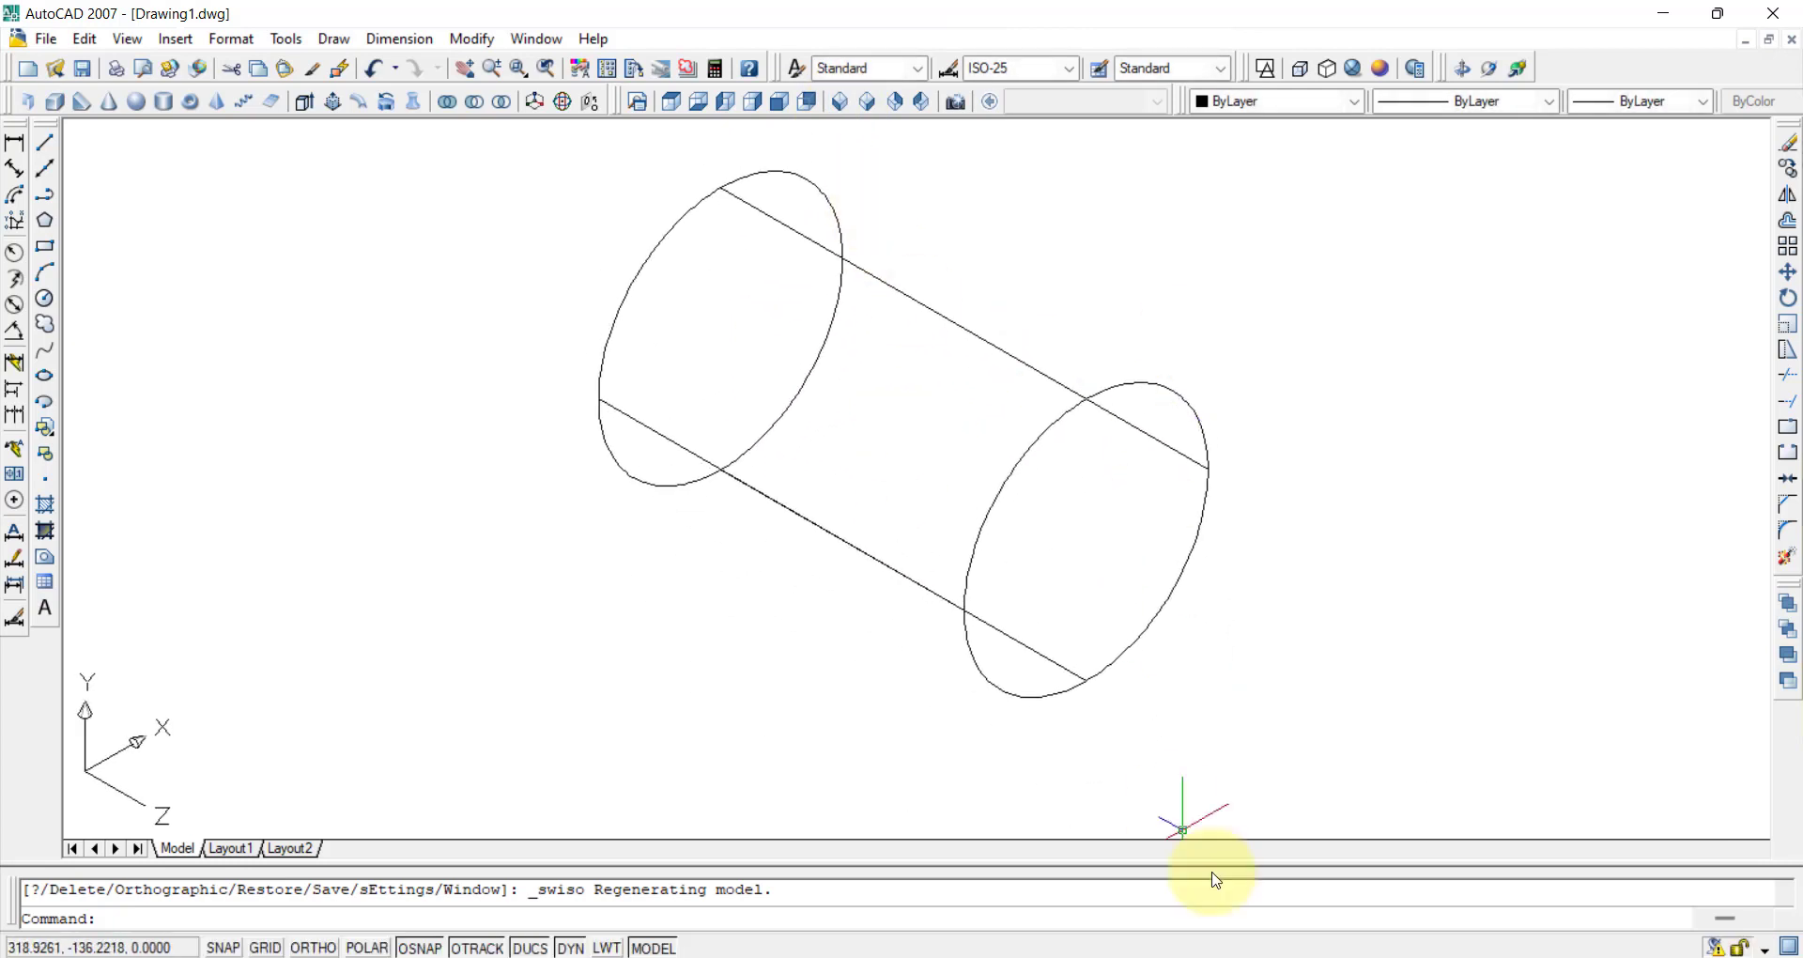
Check the required axis inclination in Word and examine the cylinder in the top and front views in AutoCAD.
{"action": "left_click", "coordinate": [672, 100]}
{"action": "left_click", "coordinate": [1187, 873]}
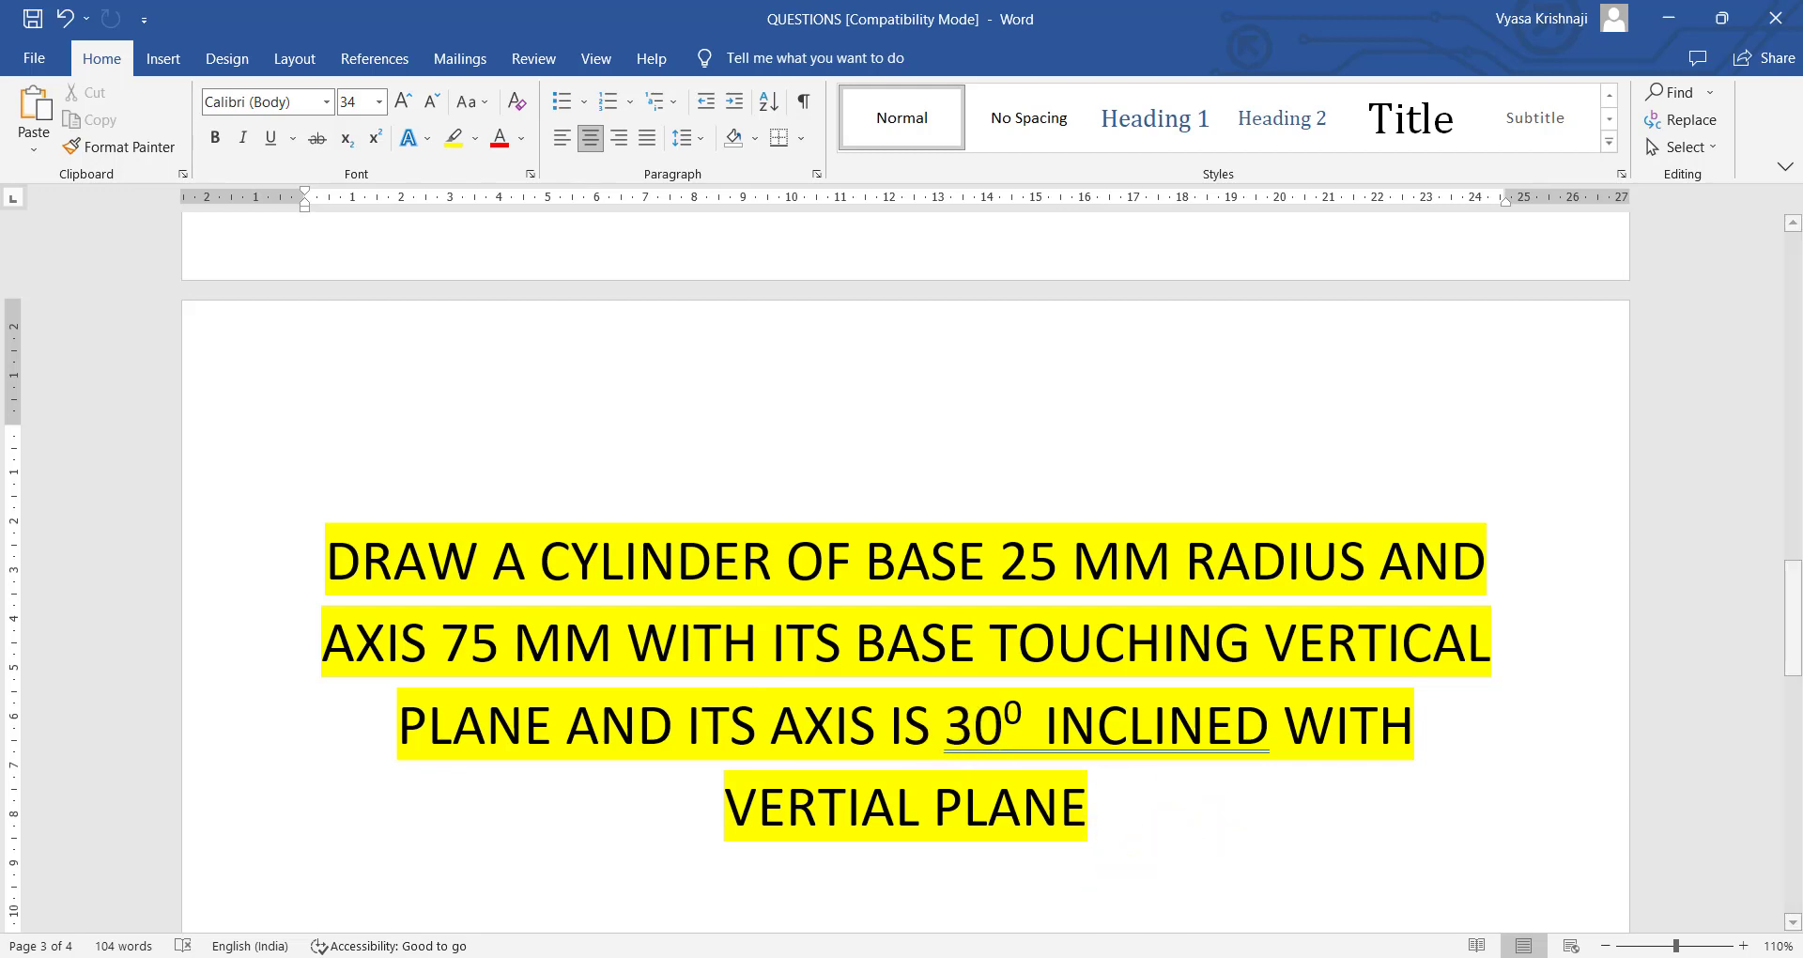
{"action": "key", "text": "super+d"}
{"action": "left_click", "coordinate": [1158, 948]}
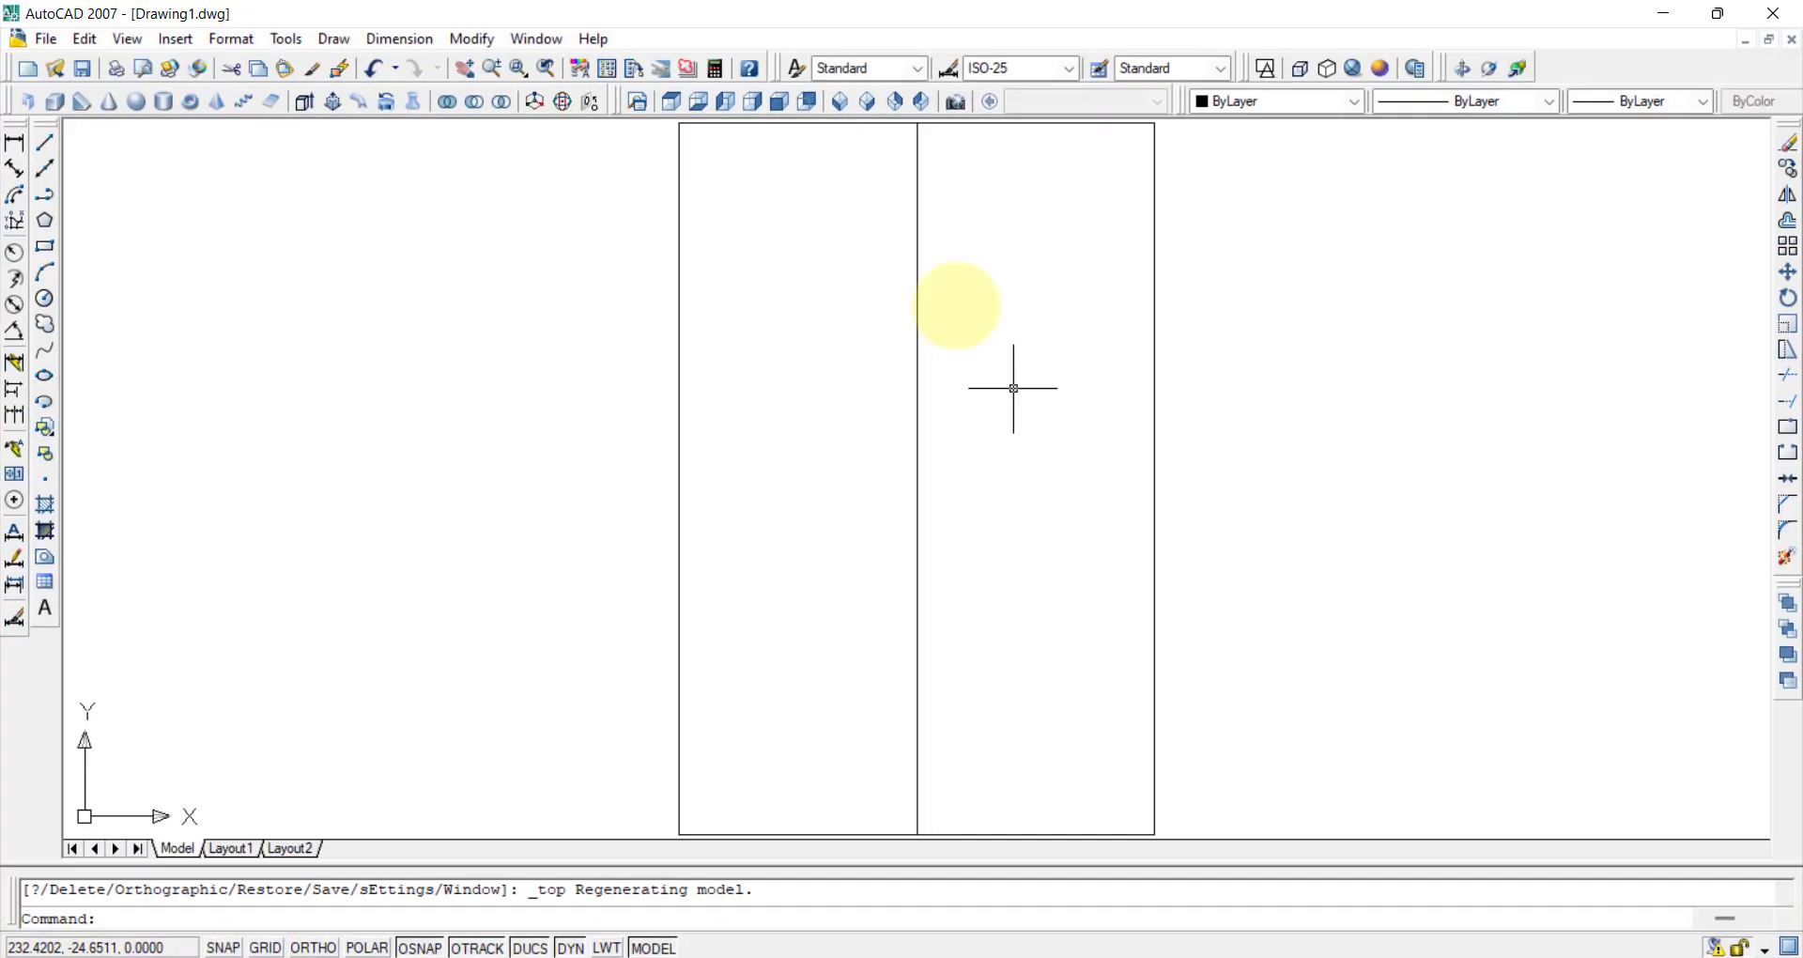
{"action": "left_click", "coordinate": [917, 402]}
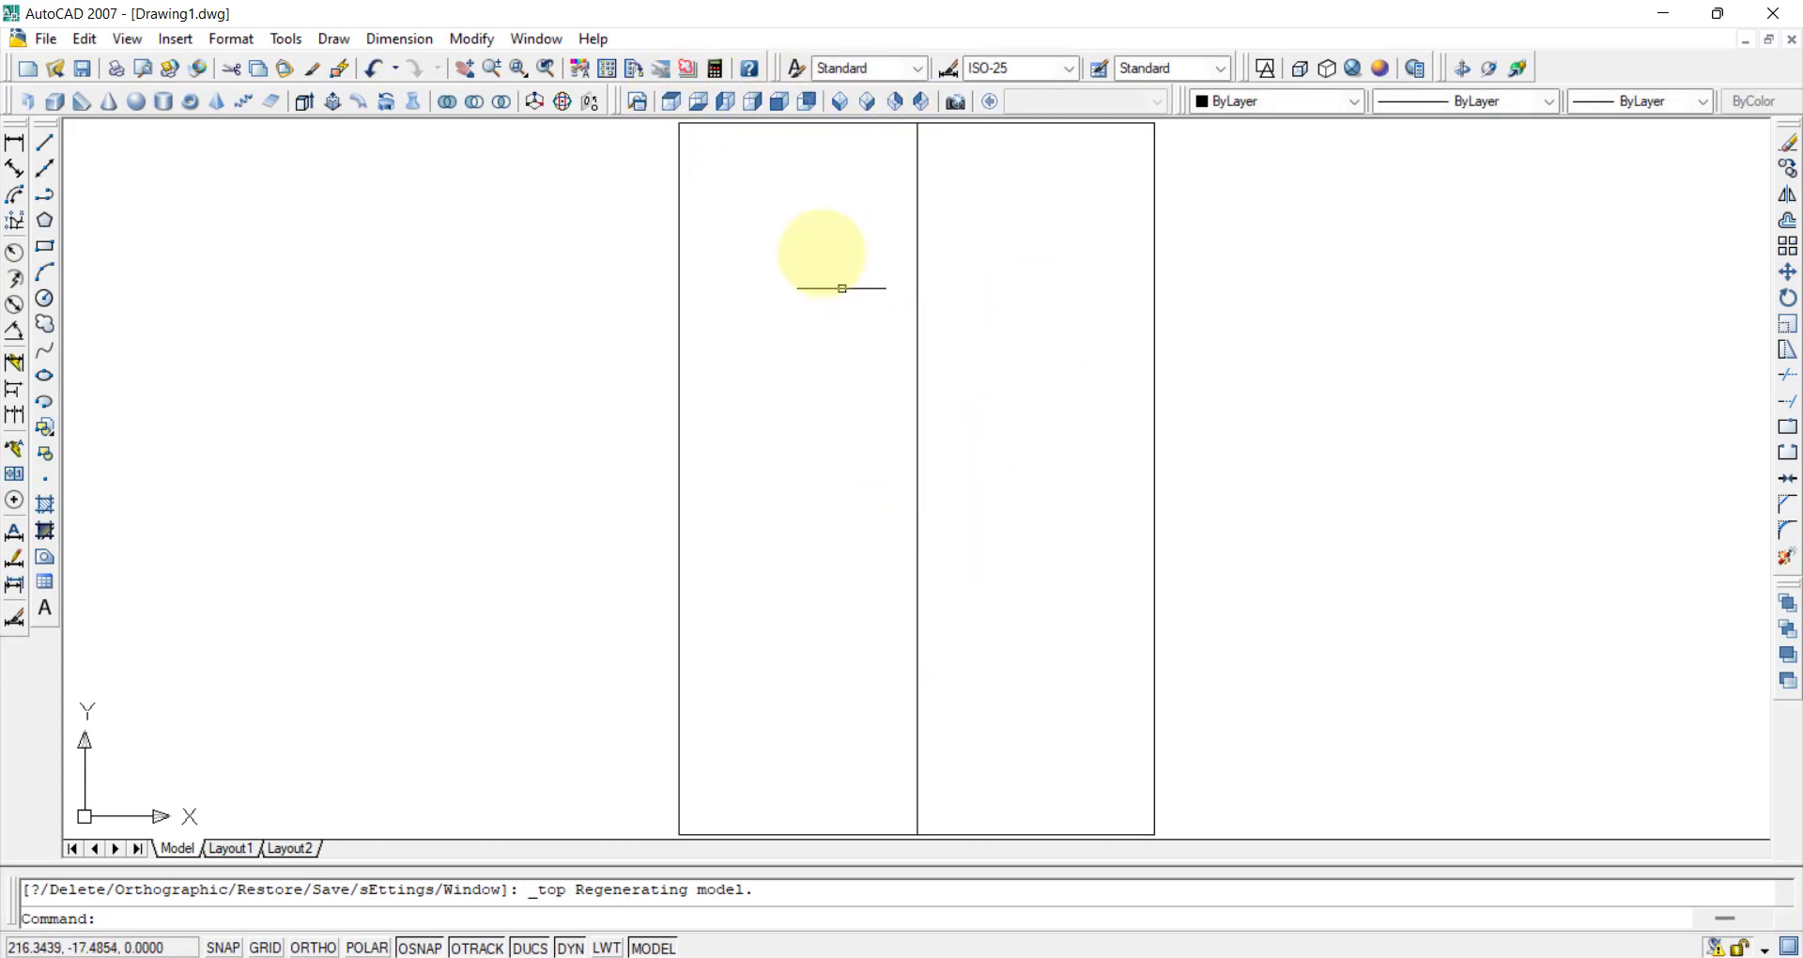
{"action": "left_click", "coordinate": [781, 104]}
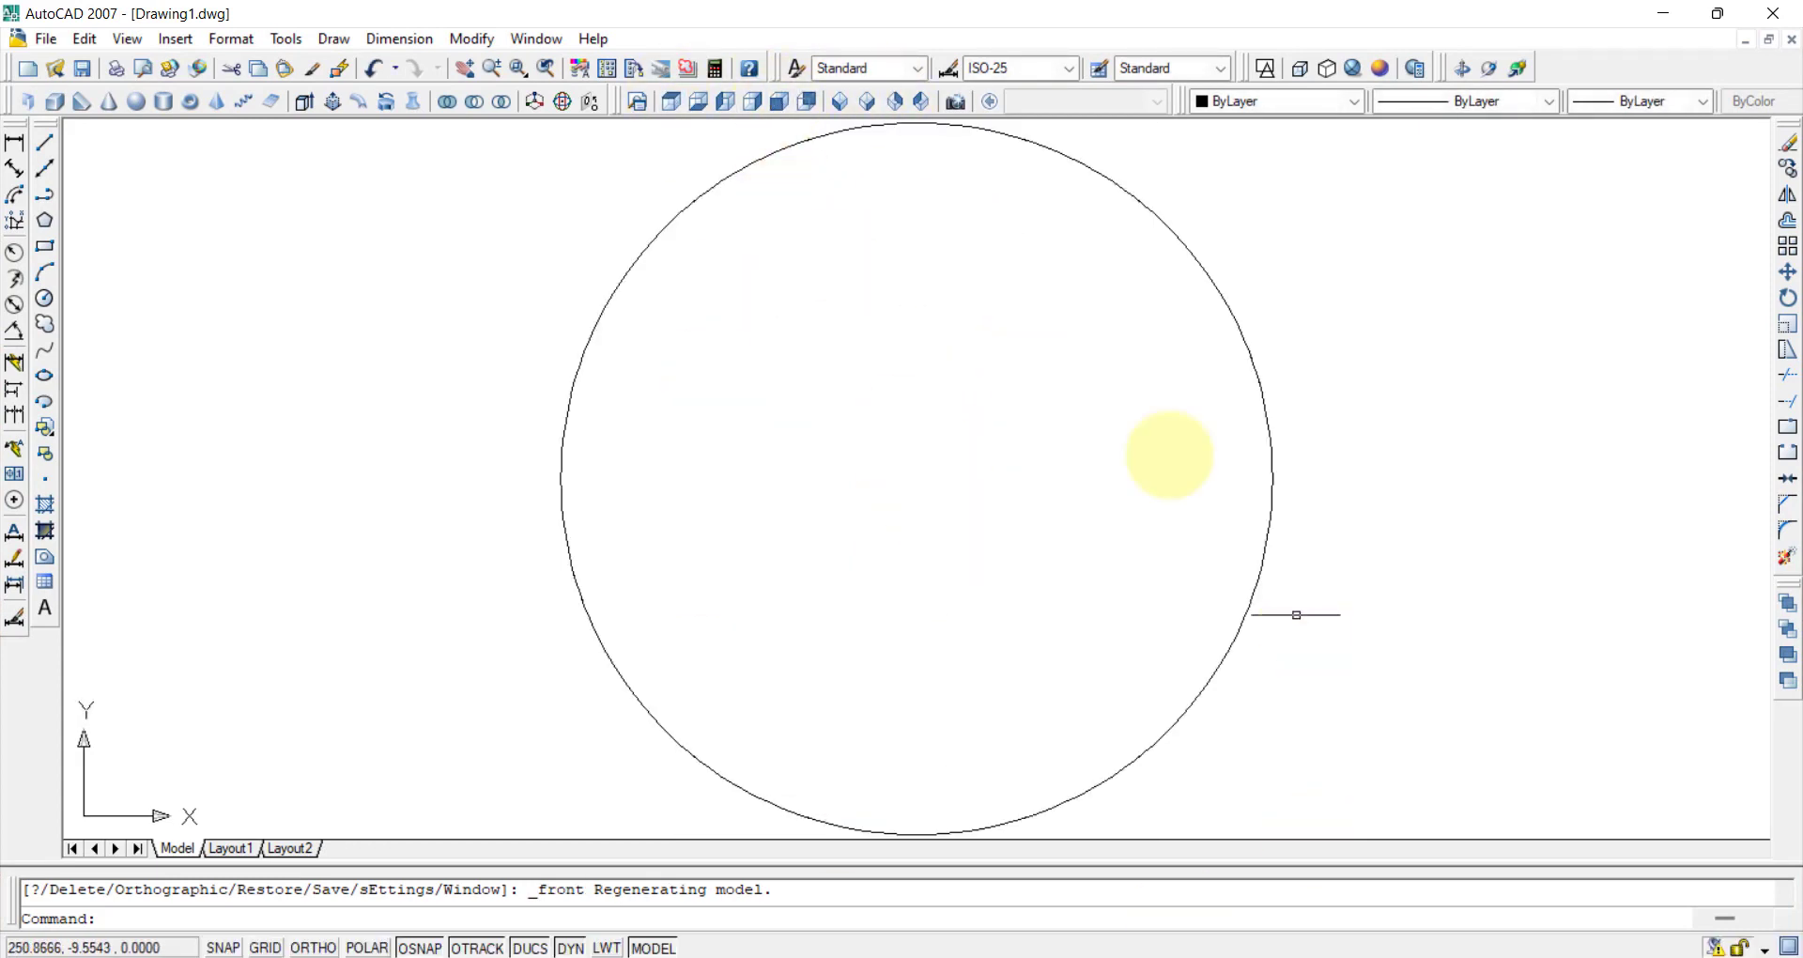
Rotate the cylinder 30° about its base centre in the top view and show it in the Conceptual style from SW Isometric.
{"action": "left_click", "coordinate": [675, 104]}
{"action": "scroll", "coordinate": [921, 604], "scroll_direction": "down", "scroll_amount": 1}
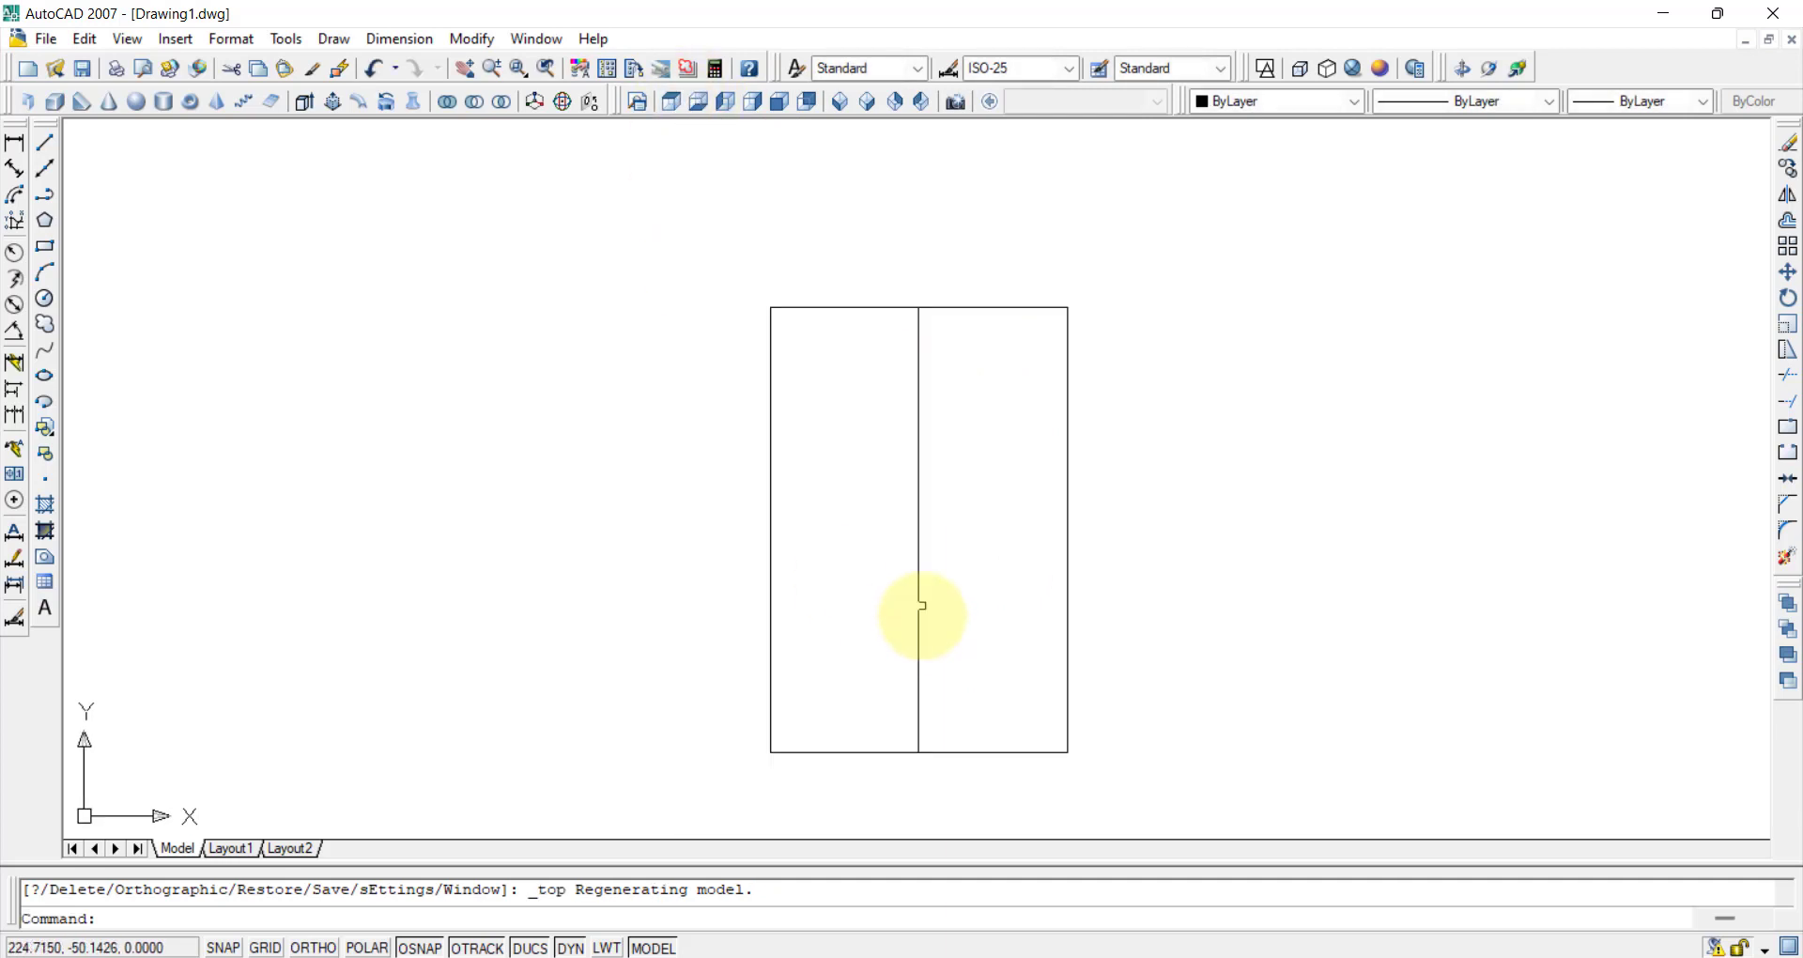
{"action": "left_click", "coordinate": [916, 481]}
{"action": "left_click", "coordinate": [1789, 299]}
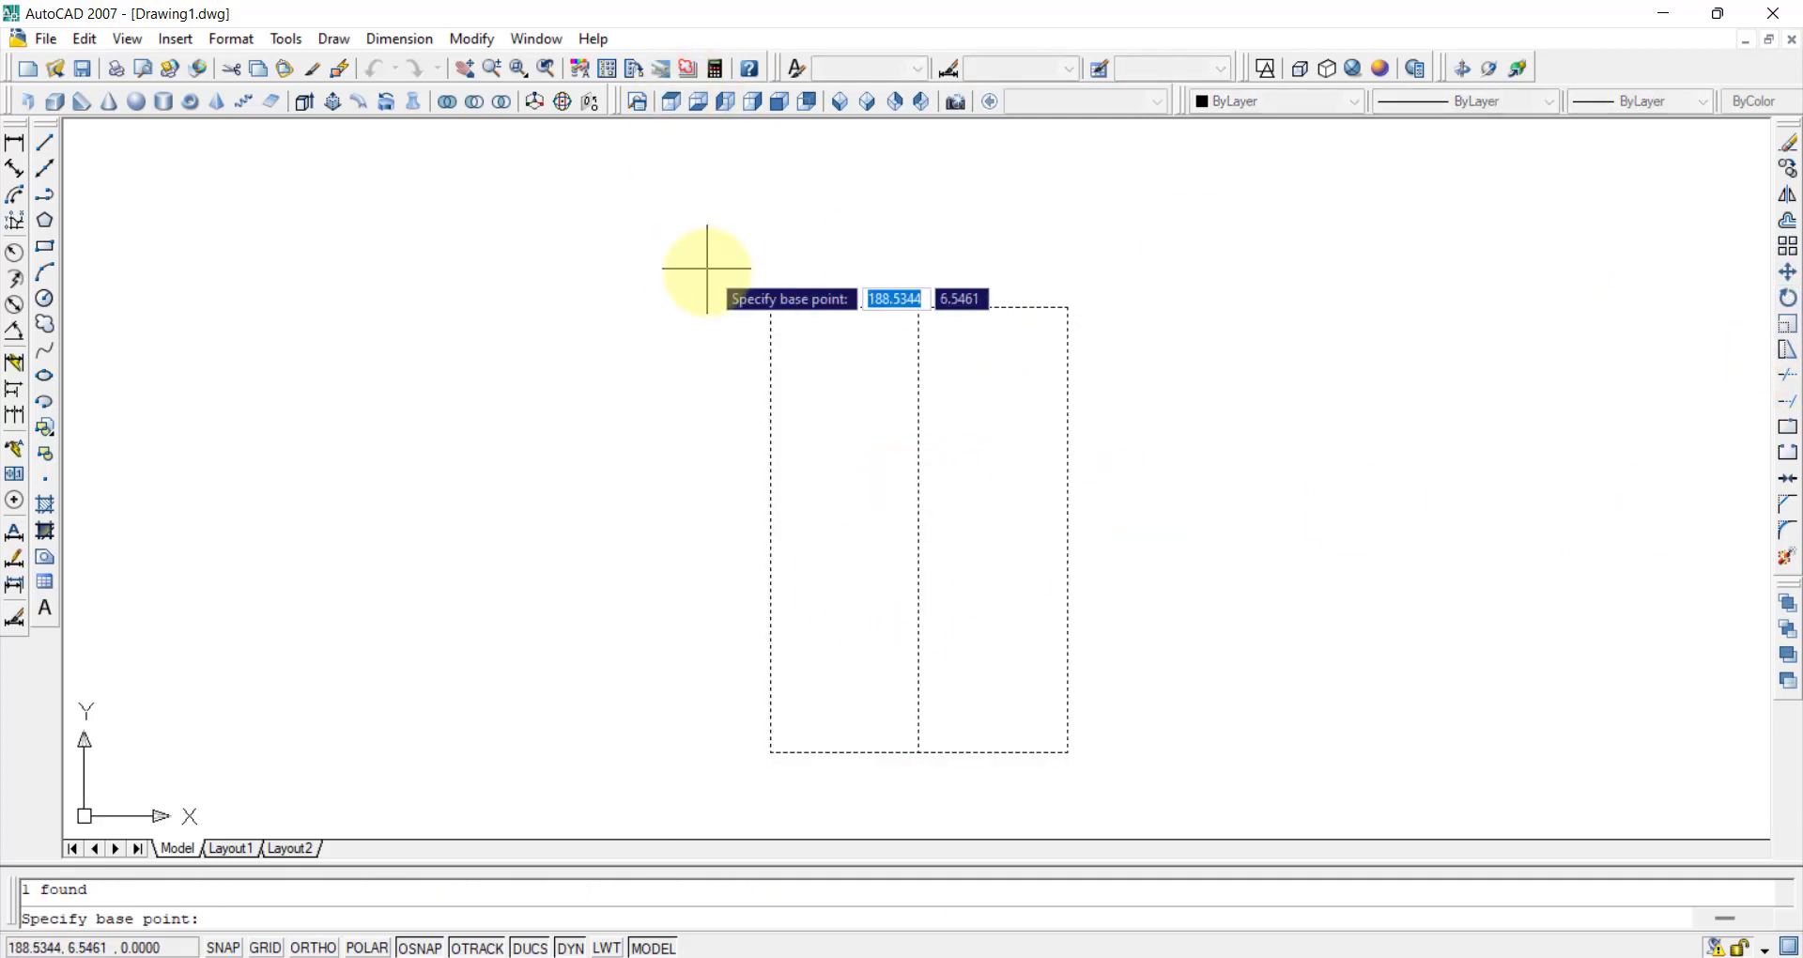
{"action": "left_click", "coordinate": [918, 306]}
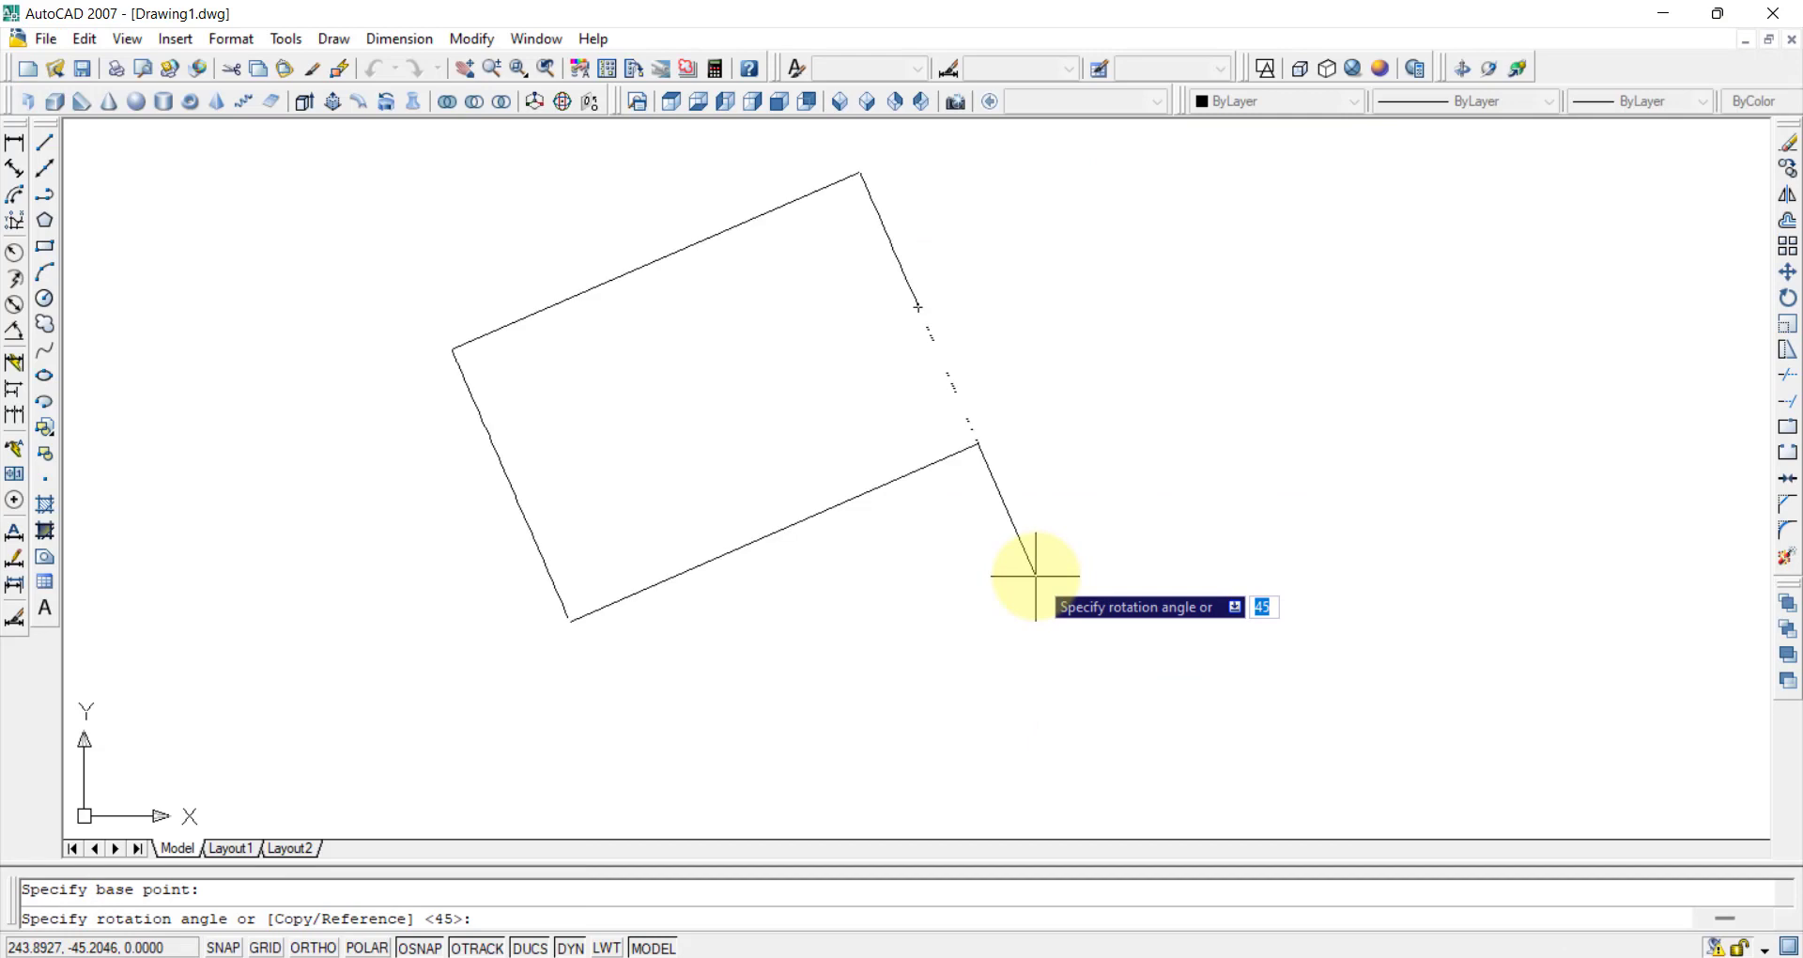
{"action": "type", "text": "30"}
{"action": "key", "text": "Return"}
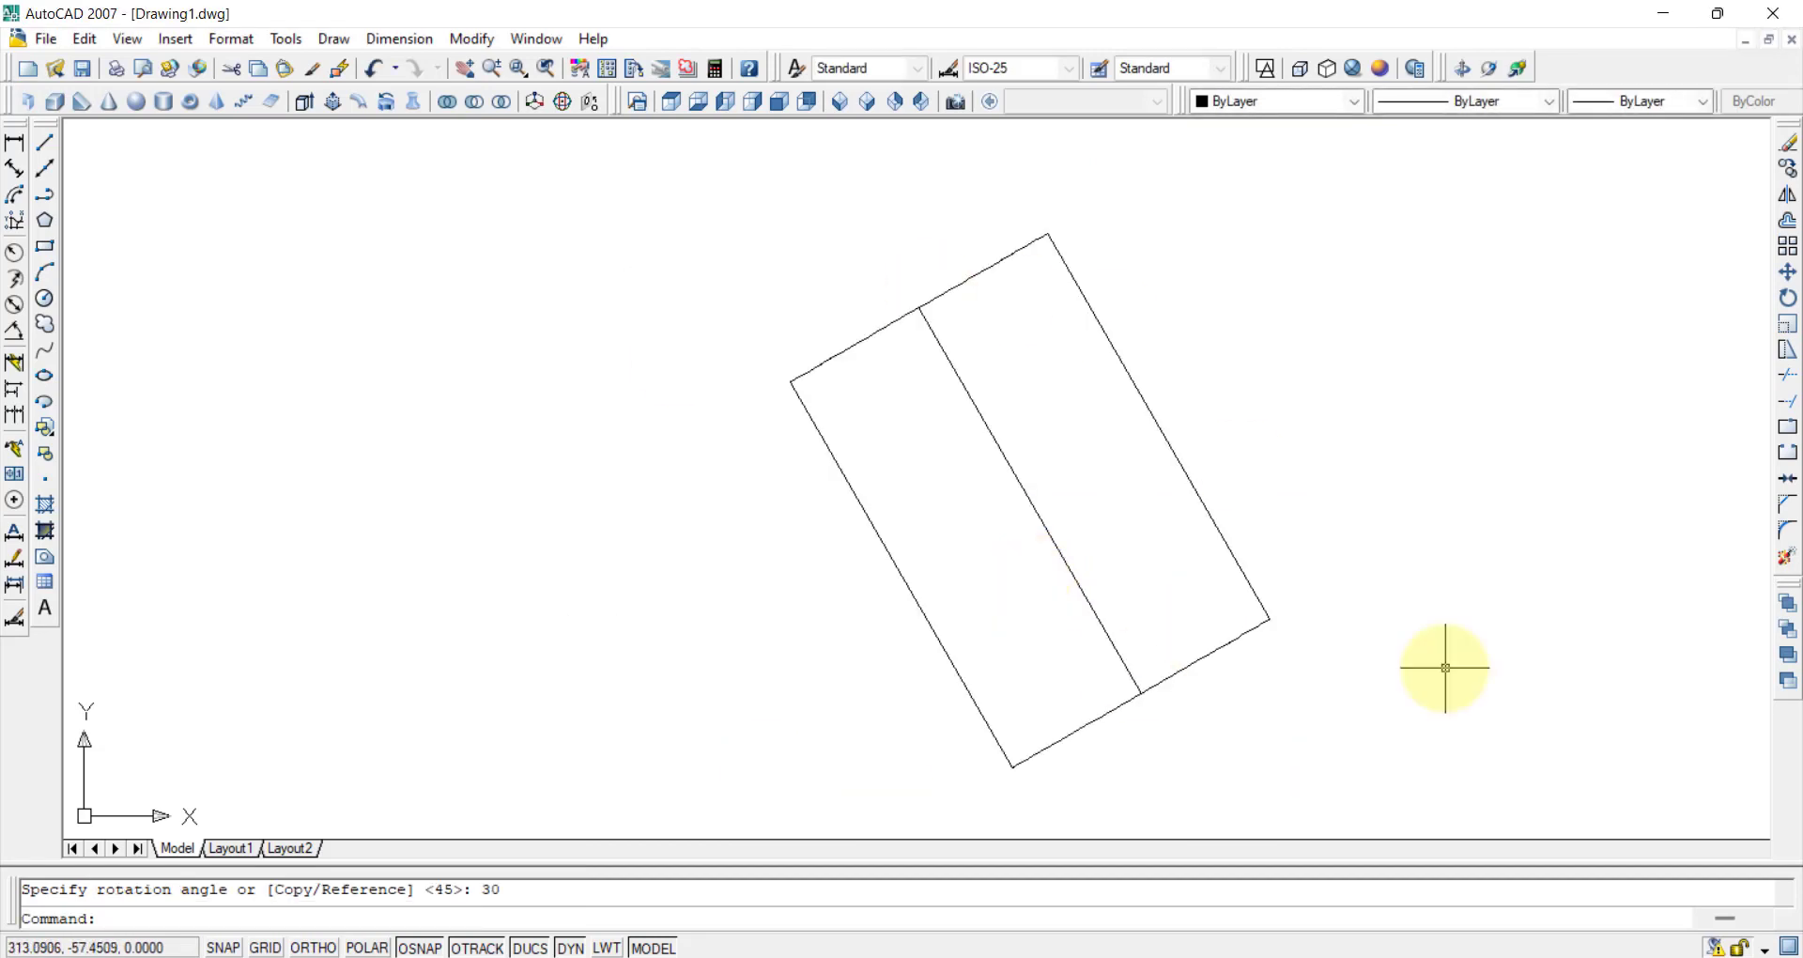
{"action": "left_click", "coordinate": [844, 103]}
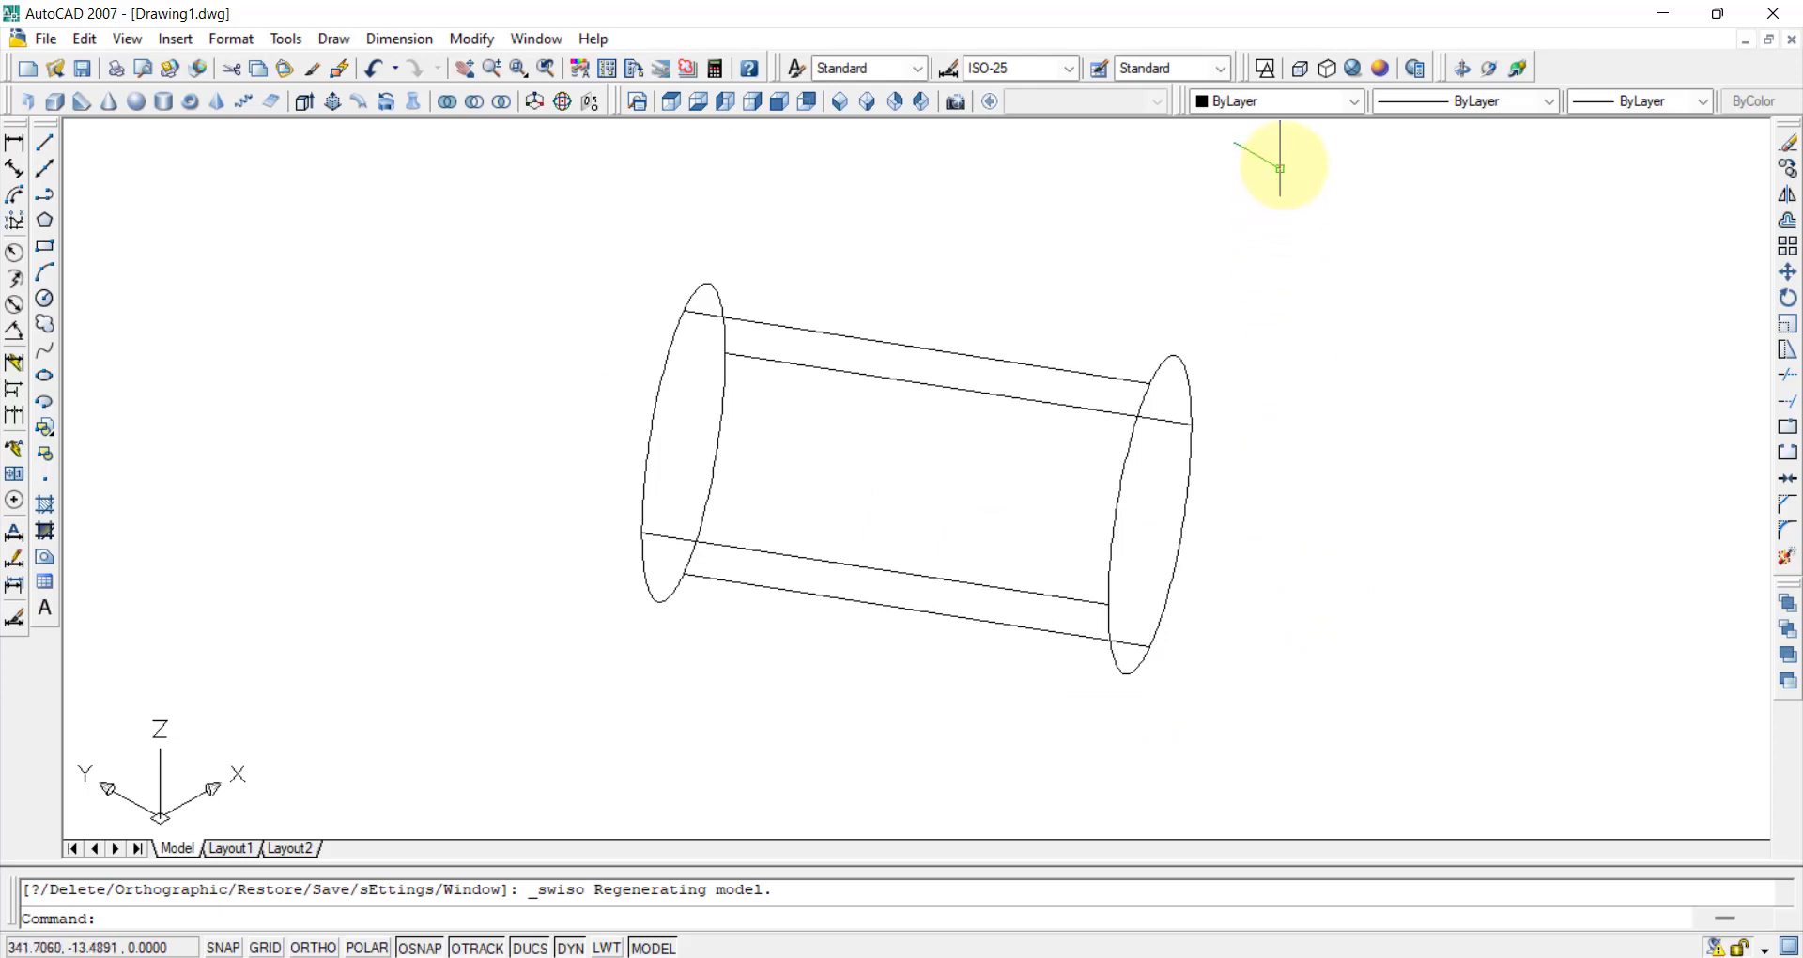
{"action": "left_click", "coordinate": [1379, 67]}
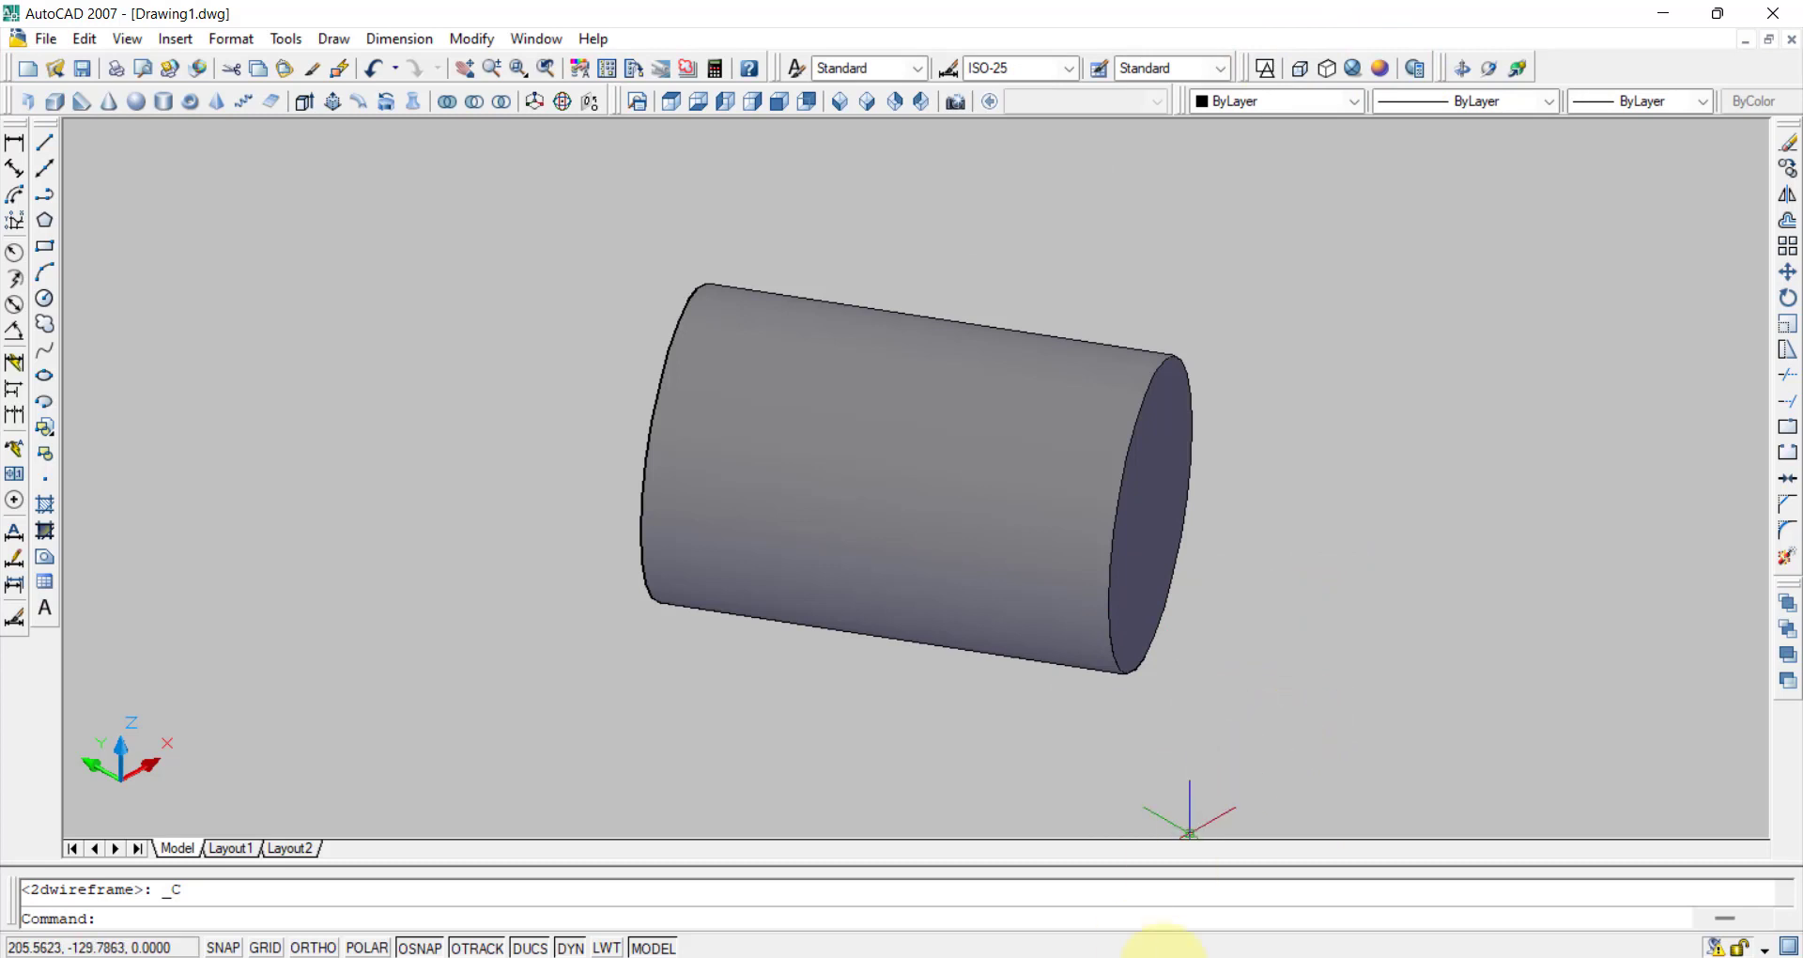
Switch to Word and review which plane the base rests on in each of the two 30 mm radius cylinder exercises.
{"action": "mouse_move", "coordinate": [1185, 956]}
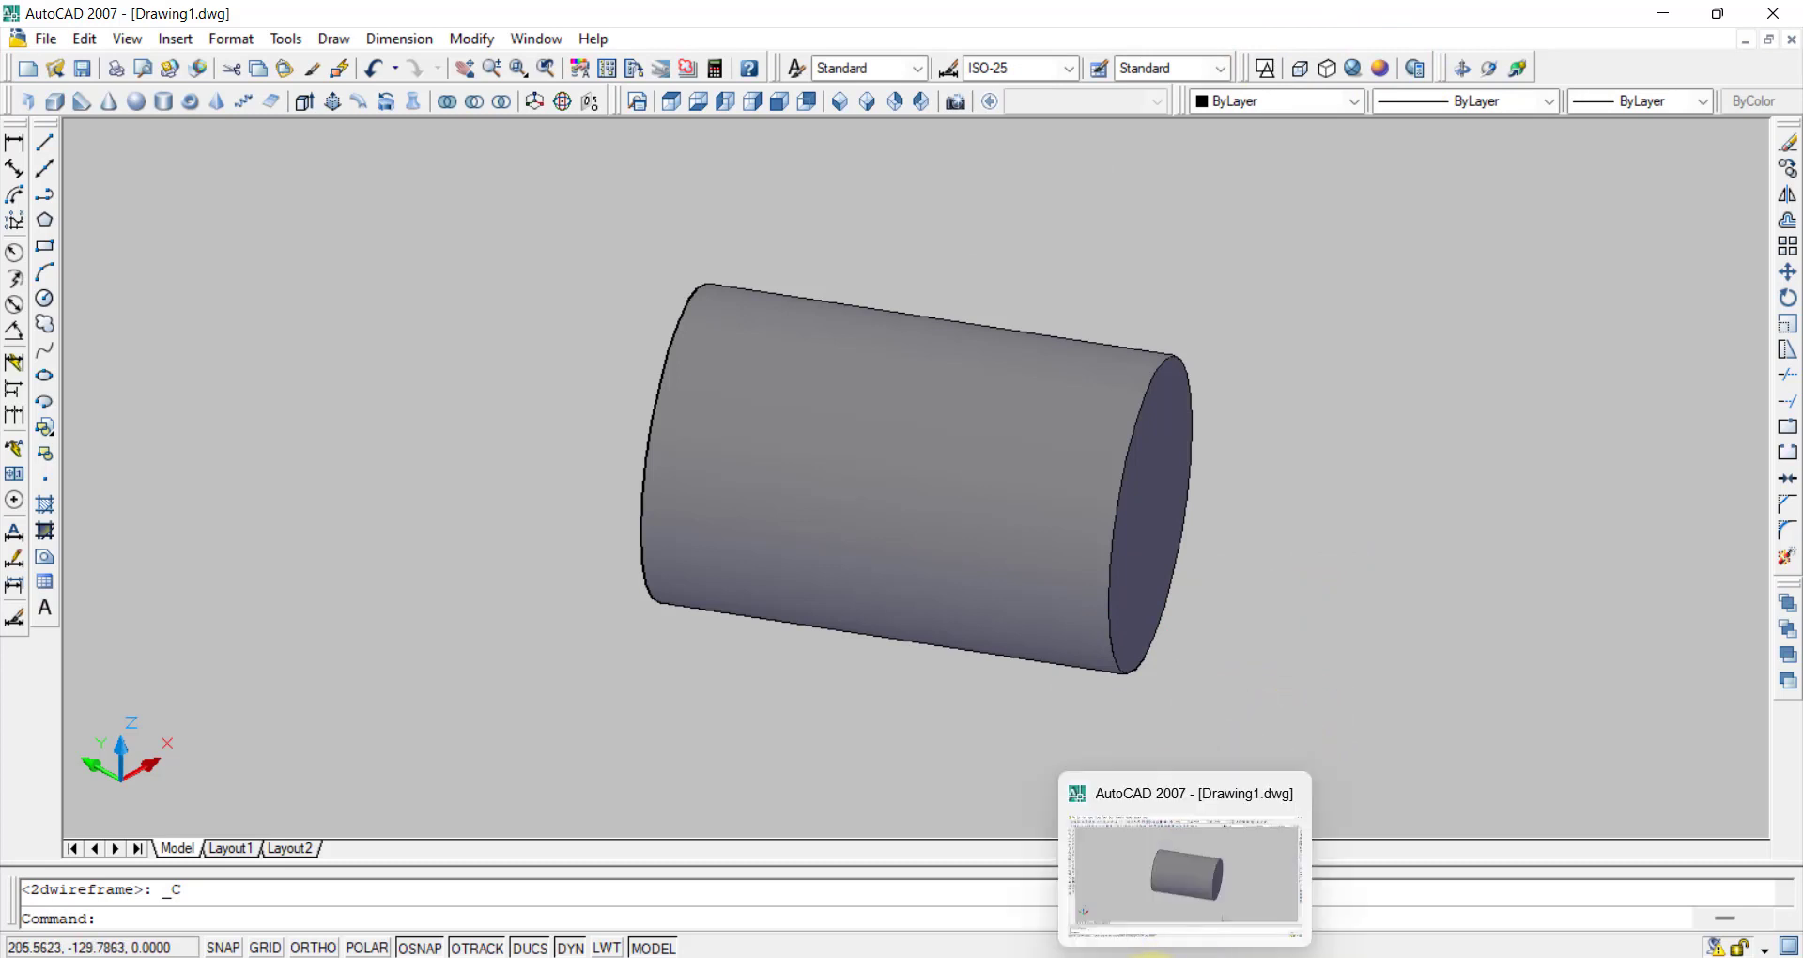
{"action": "left_click", "coordinate": [1150, 953]}
{"action": "scroll", "coordinate": [1072, 785], "scroll_direction": "down", "scroll_amount": 10}
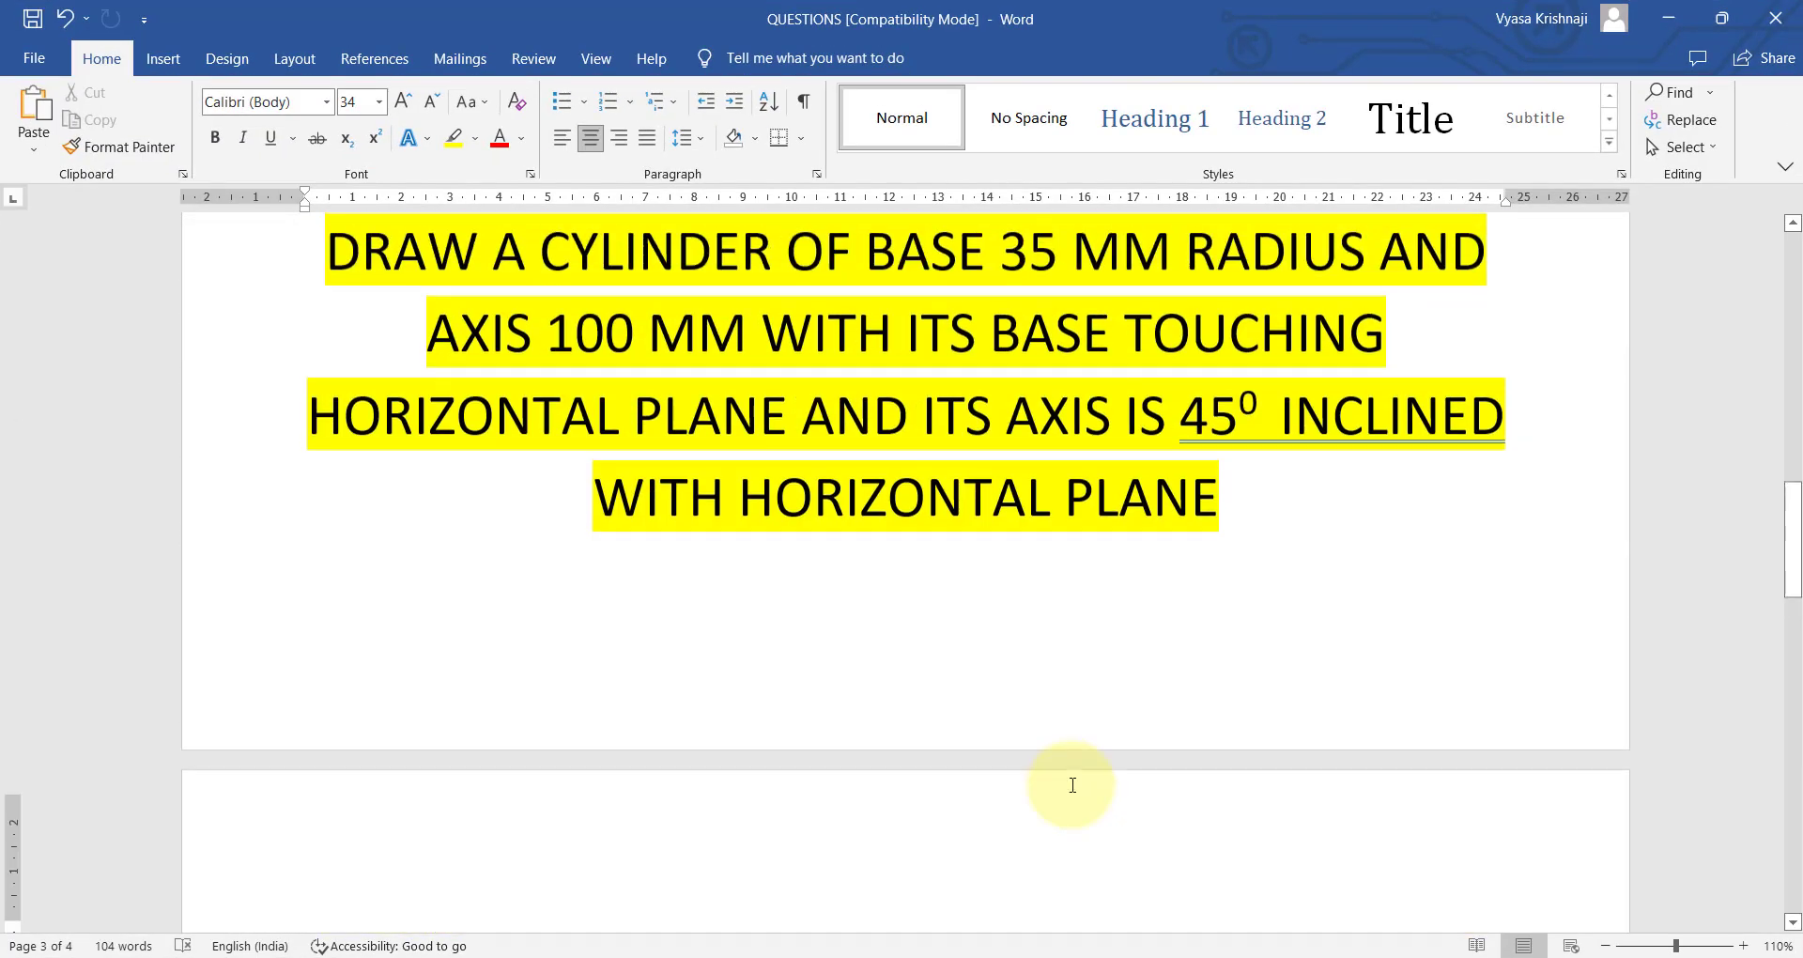
{"action": "scroll", "coordinate": [1072, 785], "scroll_direction": "up", "scroll_amount": 10}
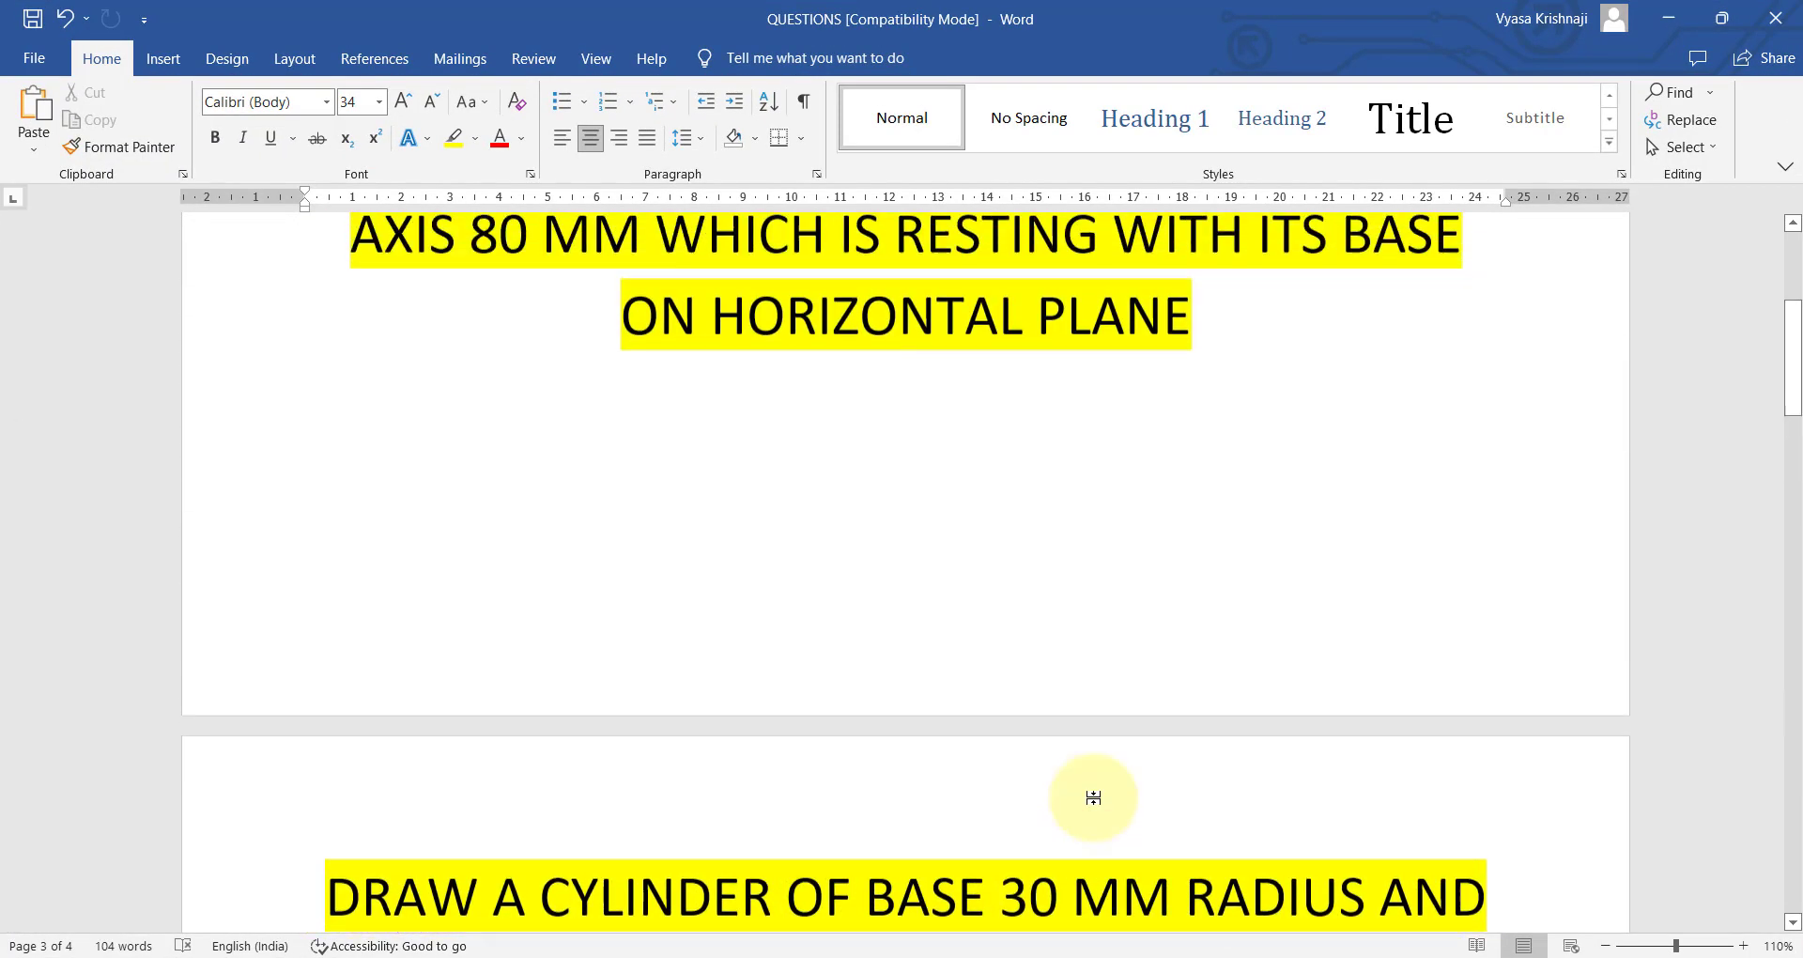
{"action": "scroll", "coordinate": [1092, 797], "scroll_direction": "down", "scroll_amount": 5}
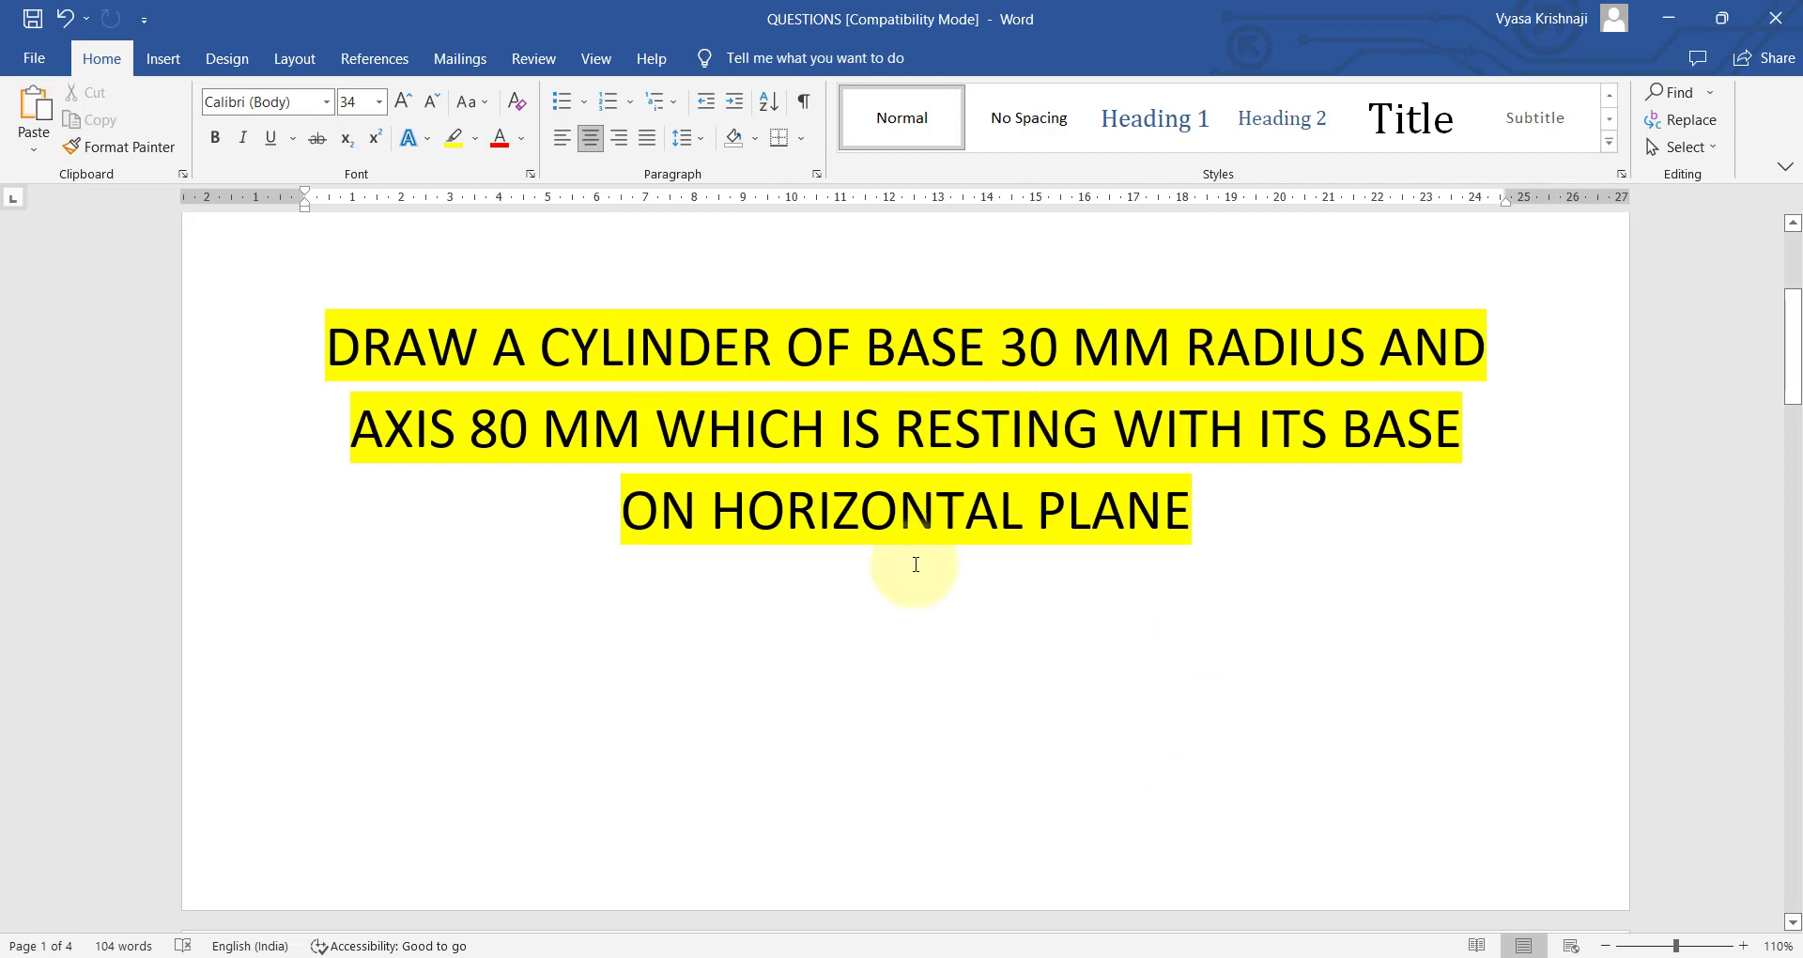
{"action": "scroll", "coordinate": [915, 564], "scroll_direction": "up", "scroll_amount": 2}
{"action": "scroll", "coordinate": [893, 667], "scroll_direction": "down", "scroll_amount": 2}
{"action": "left_click_drag", "start_coordinate": [893, 555], "coordinate": [1371, 560]}
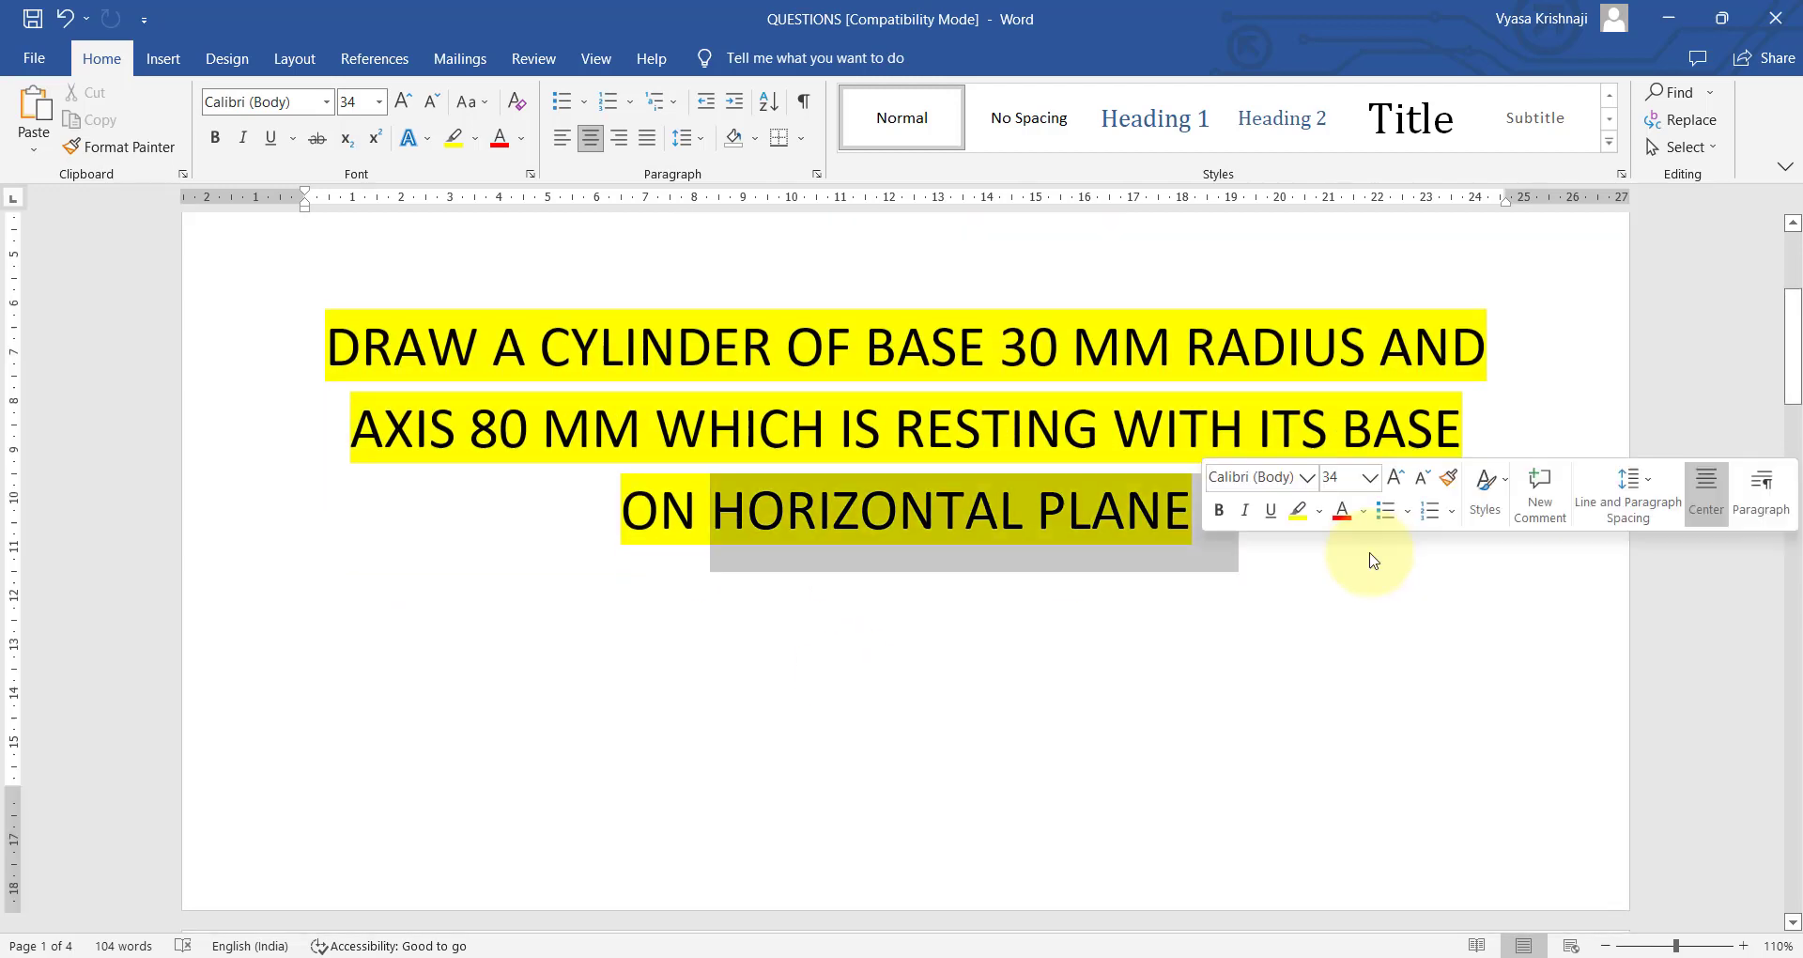
{"action": "scroll", "coordinate": [1301, 650], "scroll_direction": "down", "scroll_amount": 6}
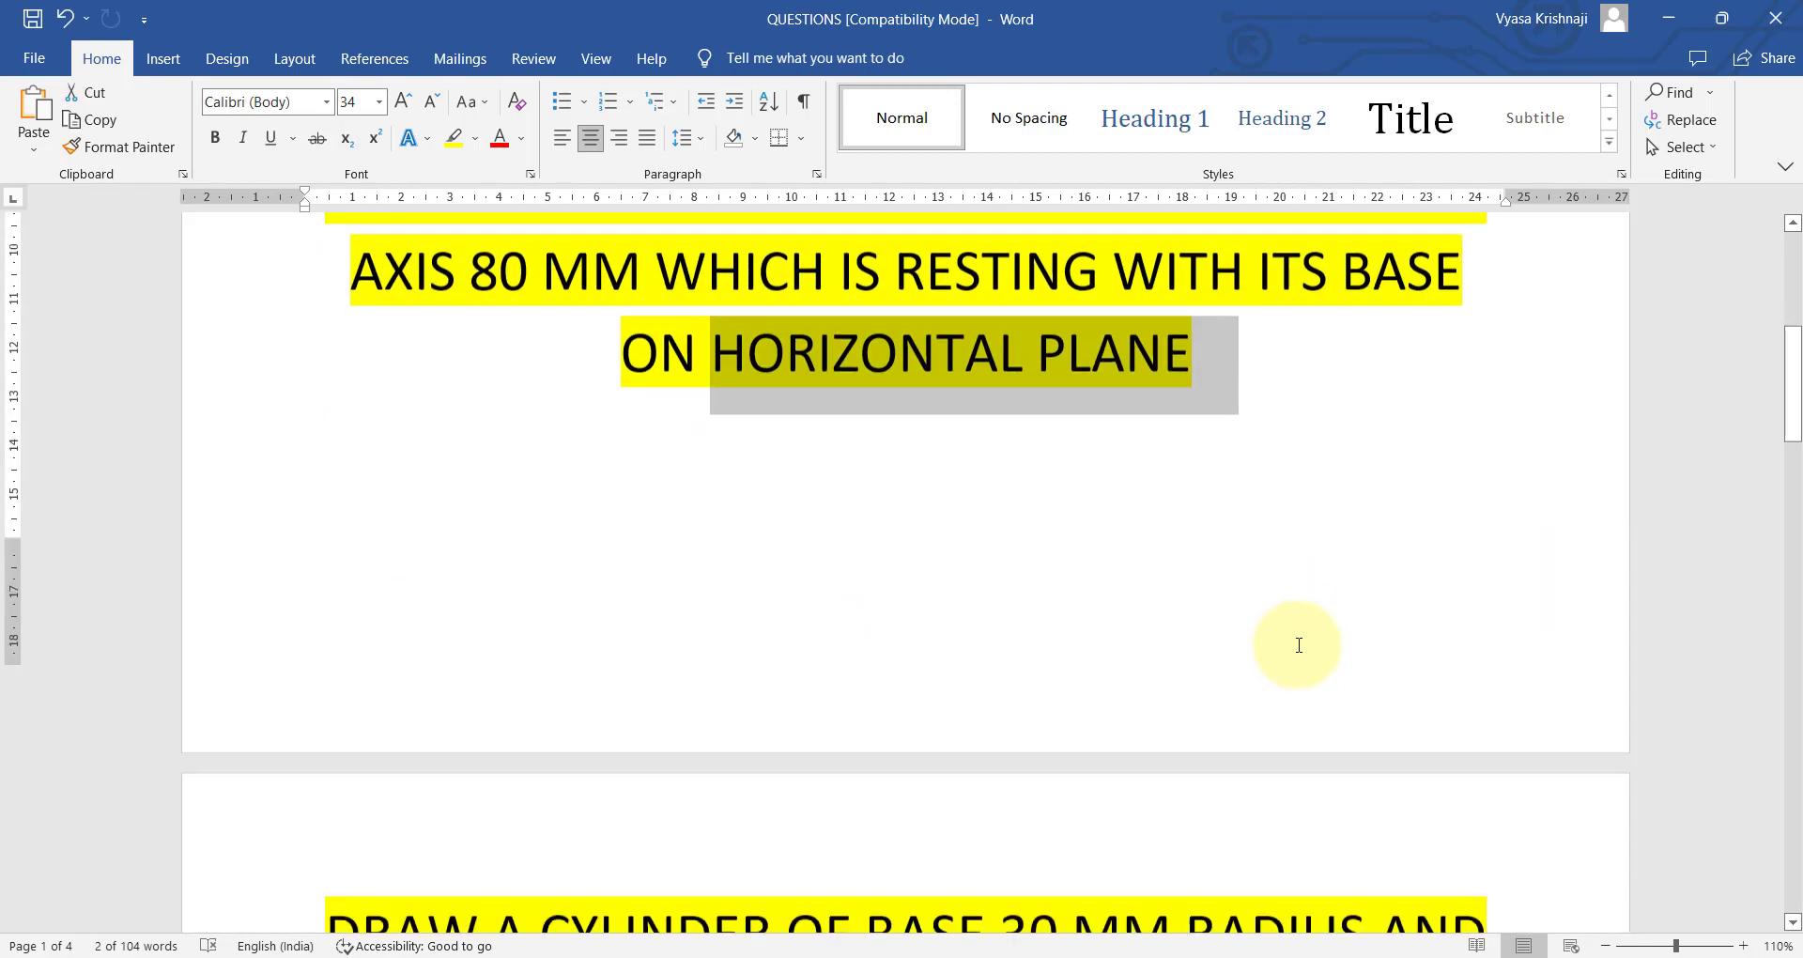
{"action": "left_click_drag", "start_coordinate": [936, 669], "coordinate": [1227, 673]}
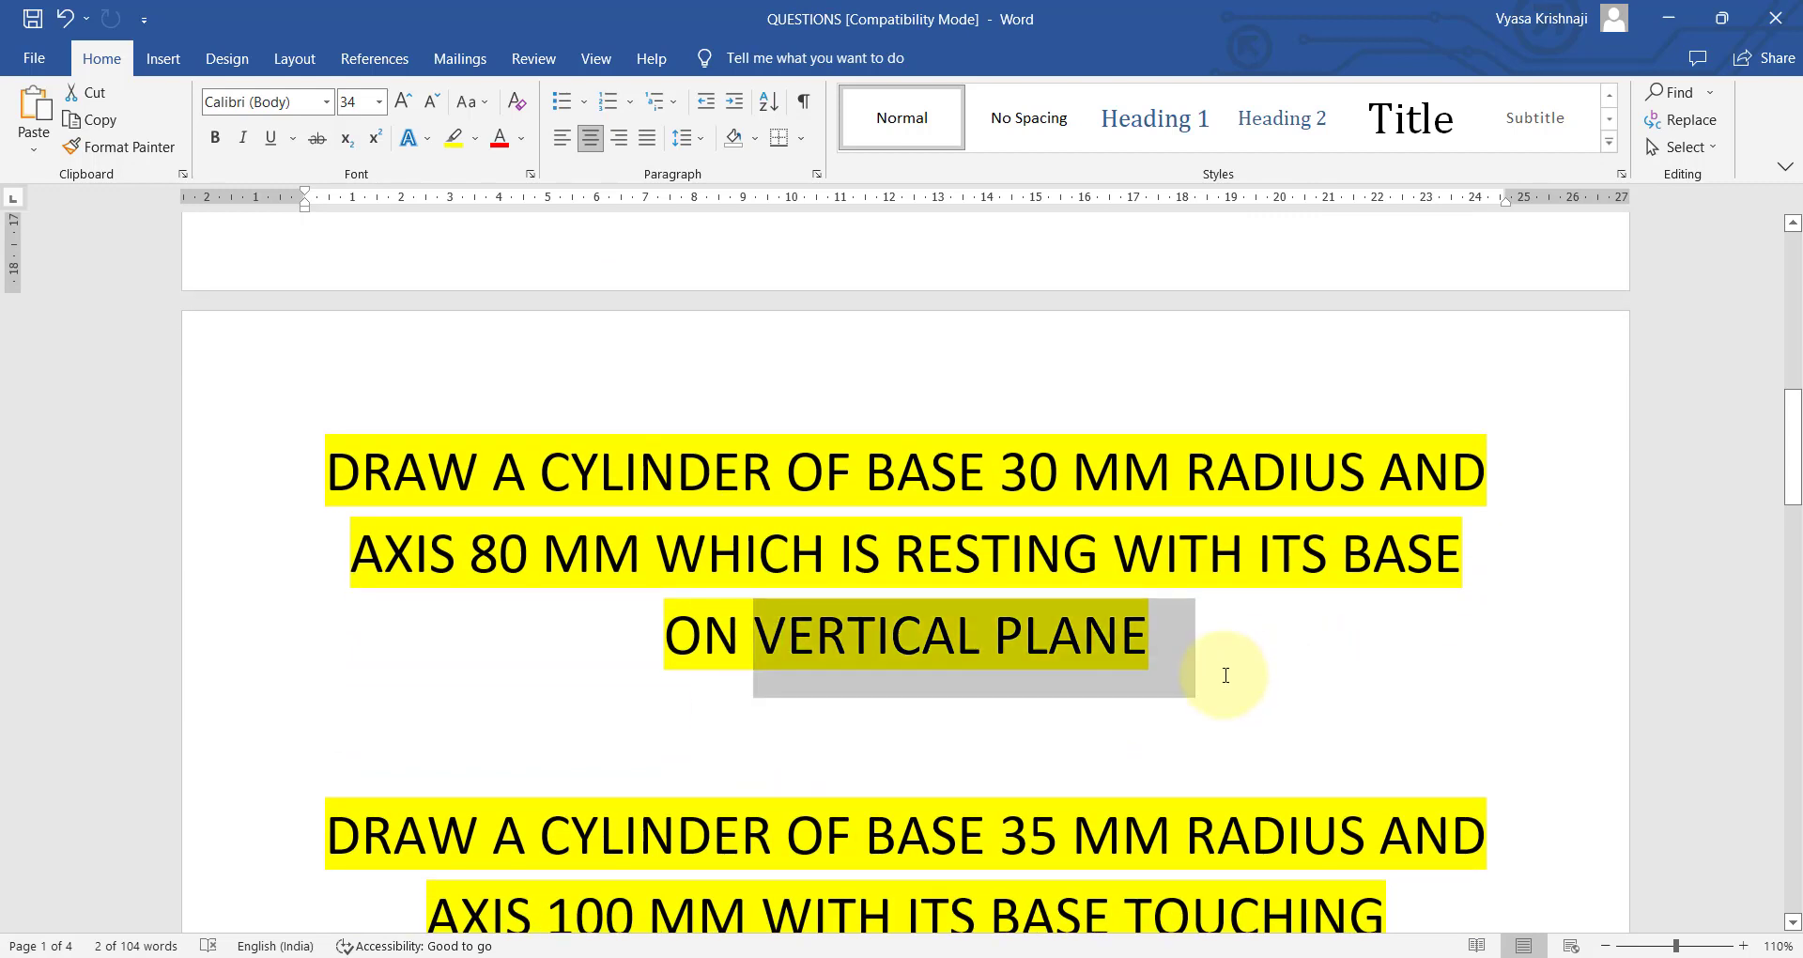